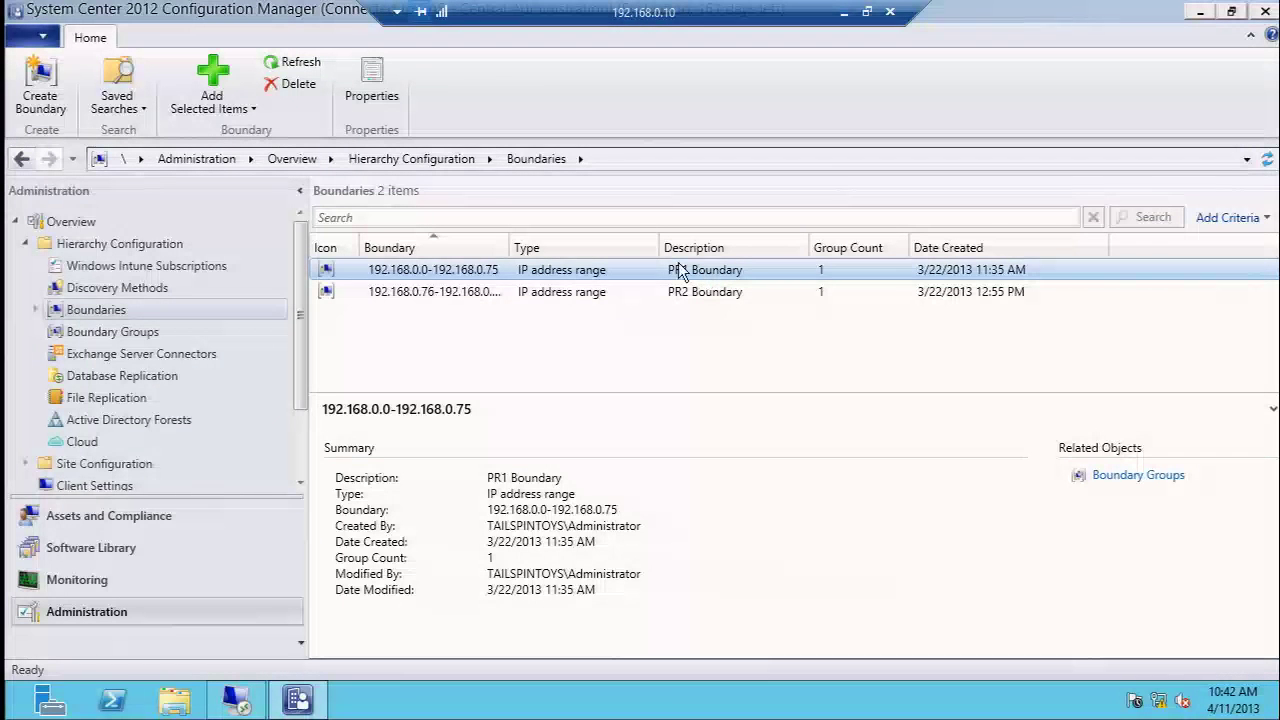
- Review the PR2 Boundary Group's member boundaries, site assignment and content location servers in its properties
click(100, 332)
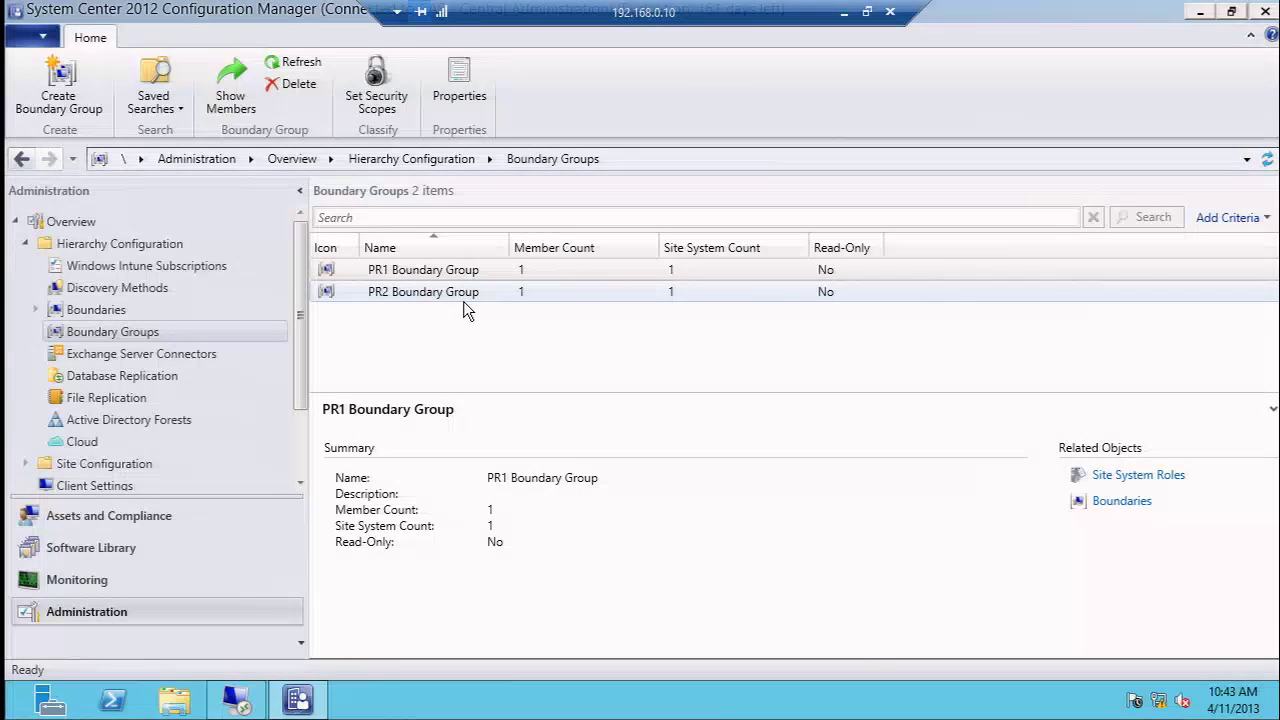
right_click(463, 301)
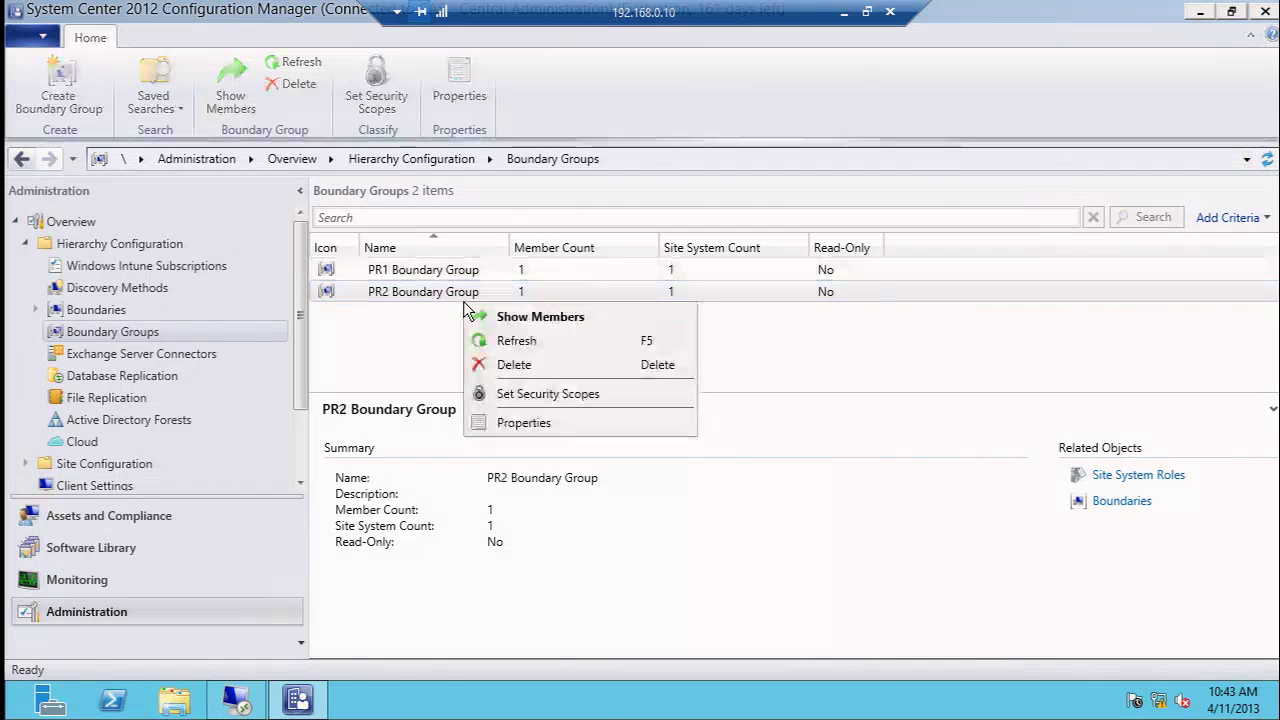
click(537, 428)
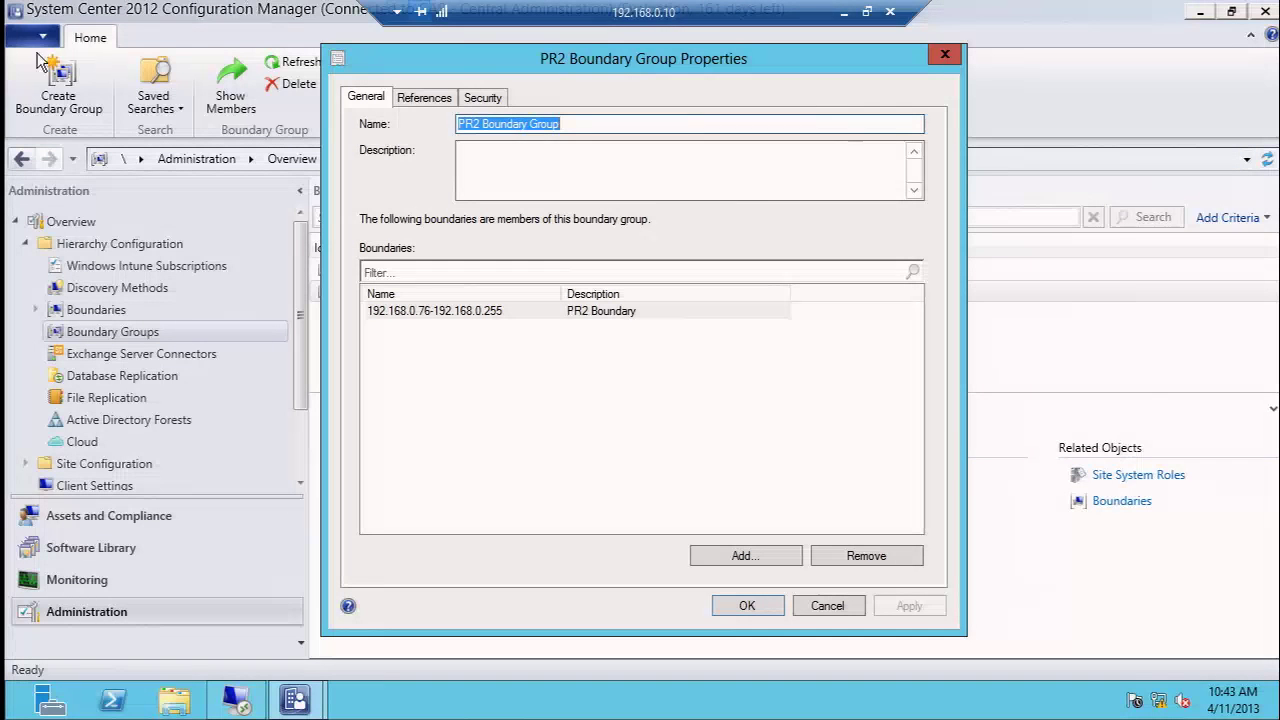
click(414, 101)
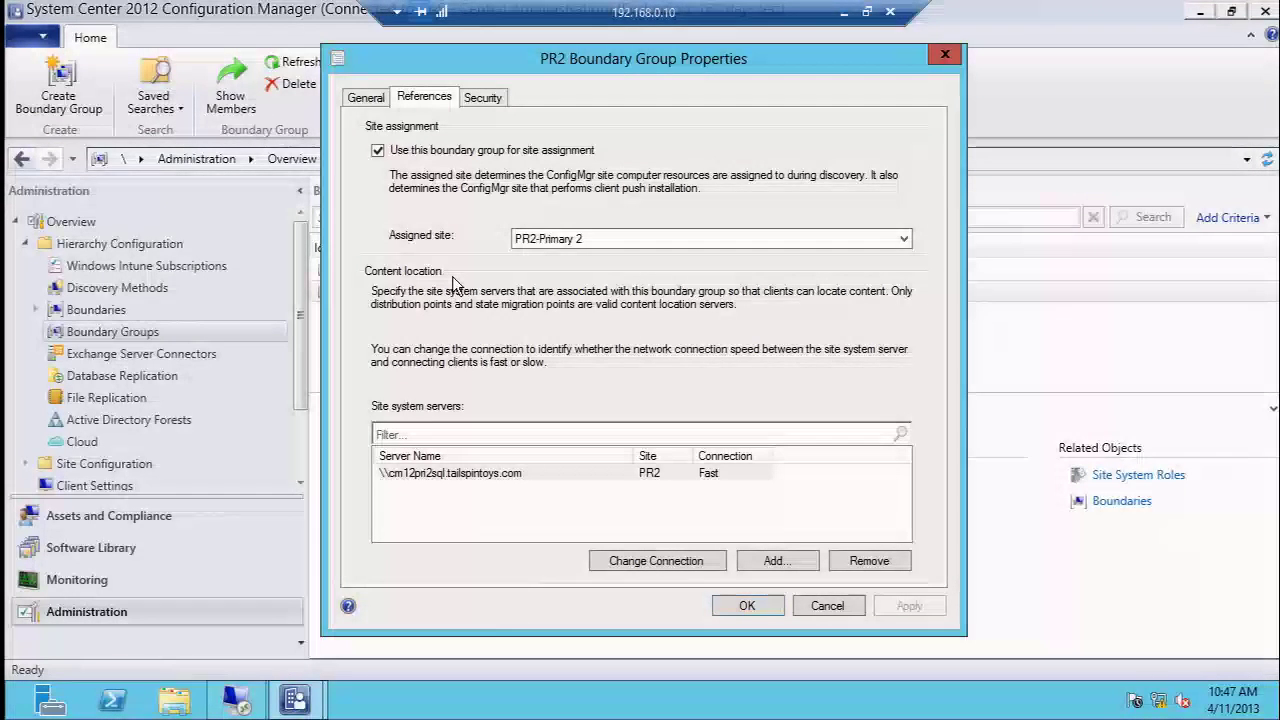
click(750, 607)
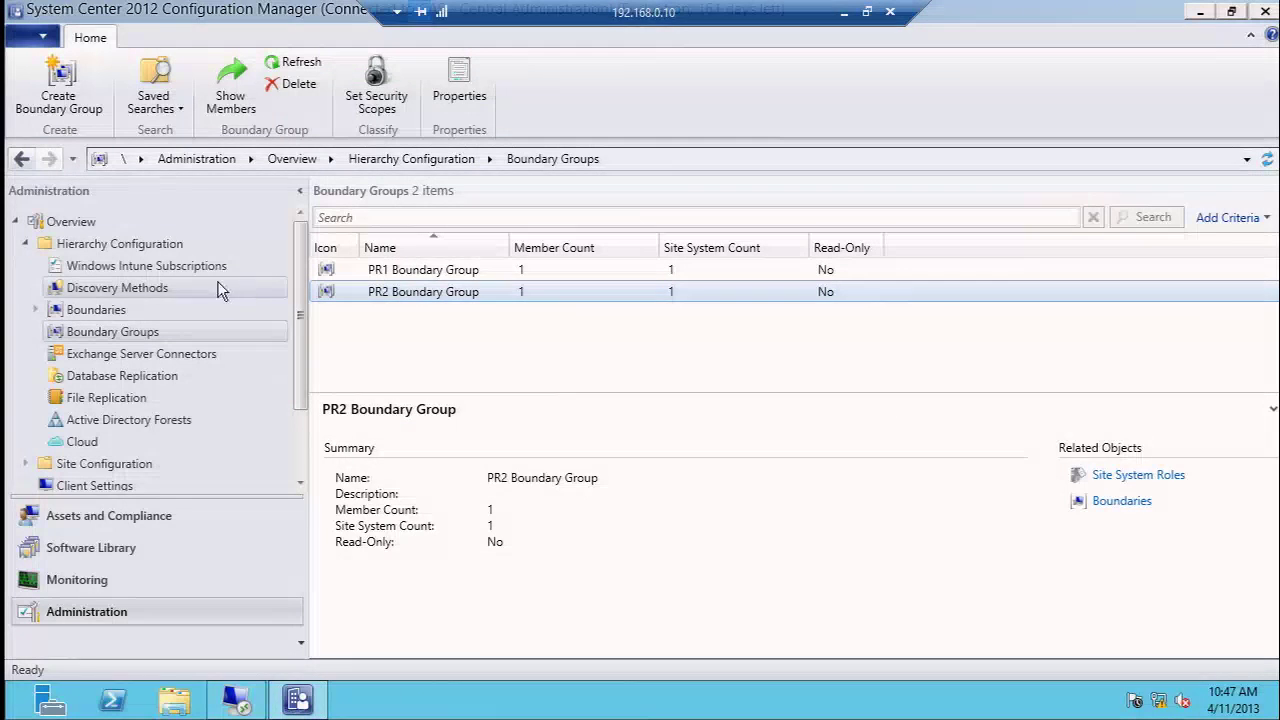
- Review the discovery methods and check which Active Directory forests the CAS Central Administration site is published to
click(115, 292)
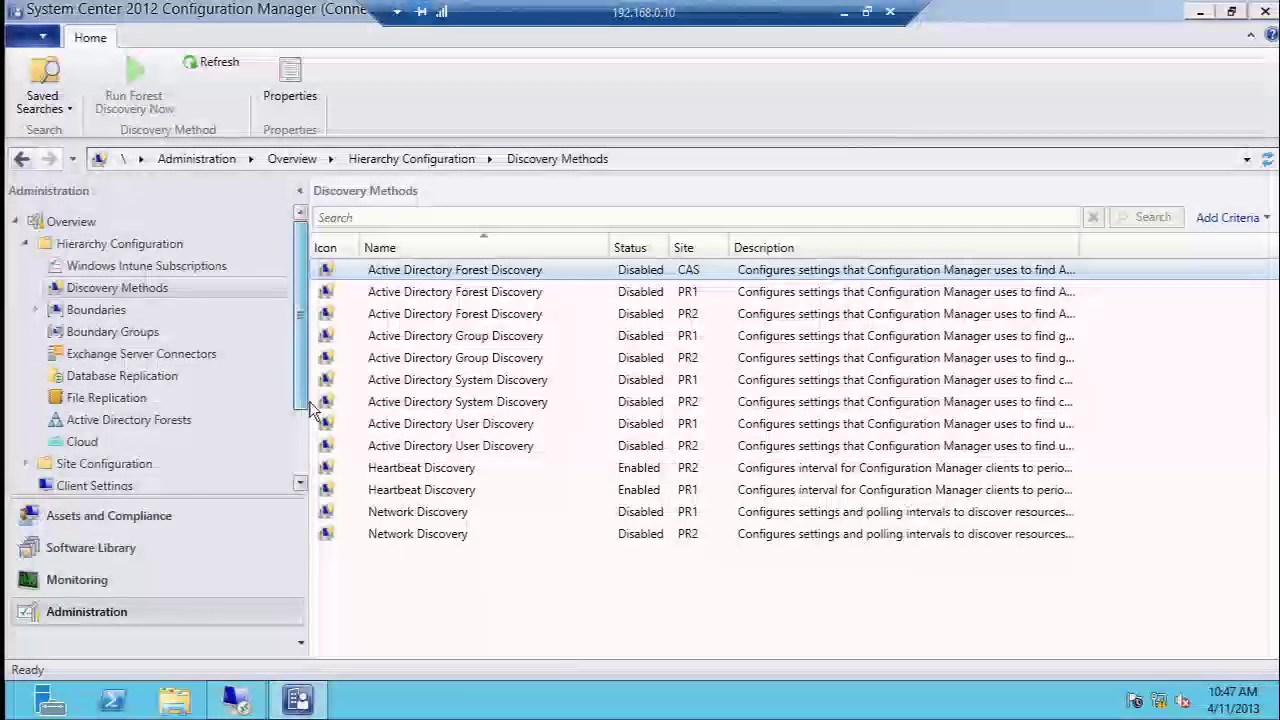
scroll(298, 372, down, 2)
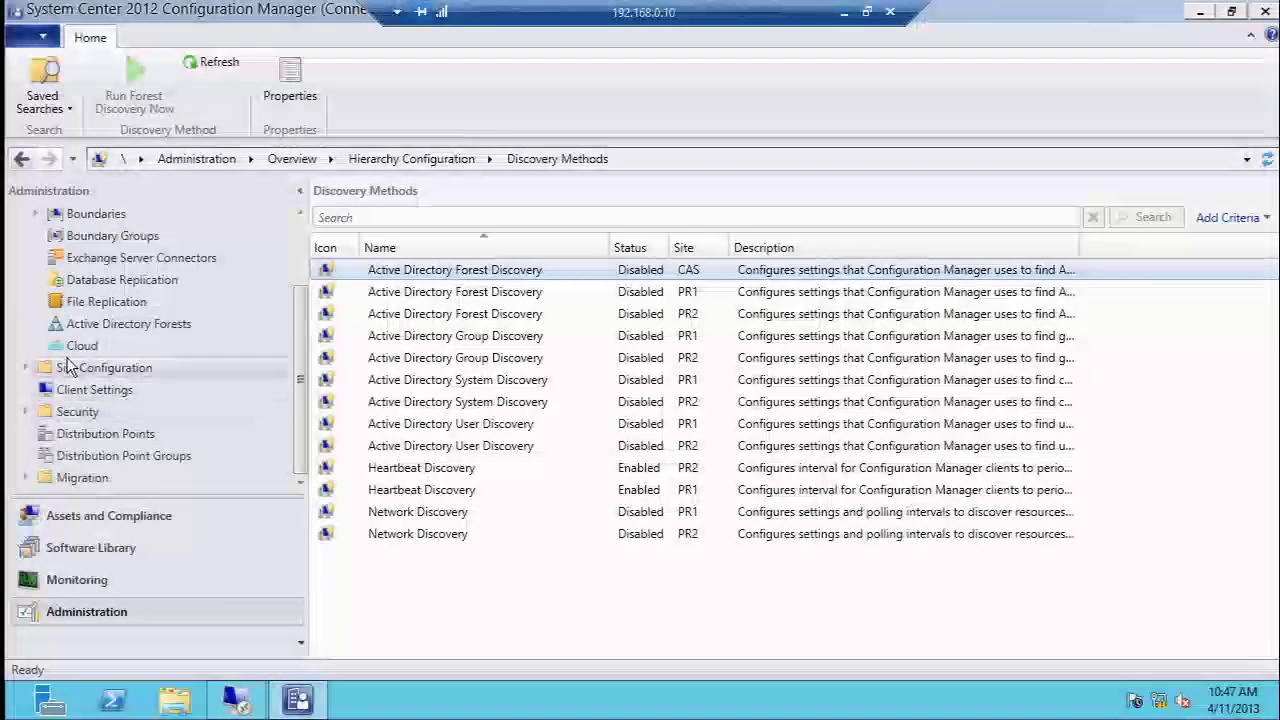
click(27, 368)
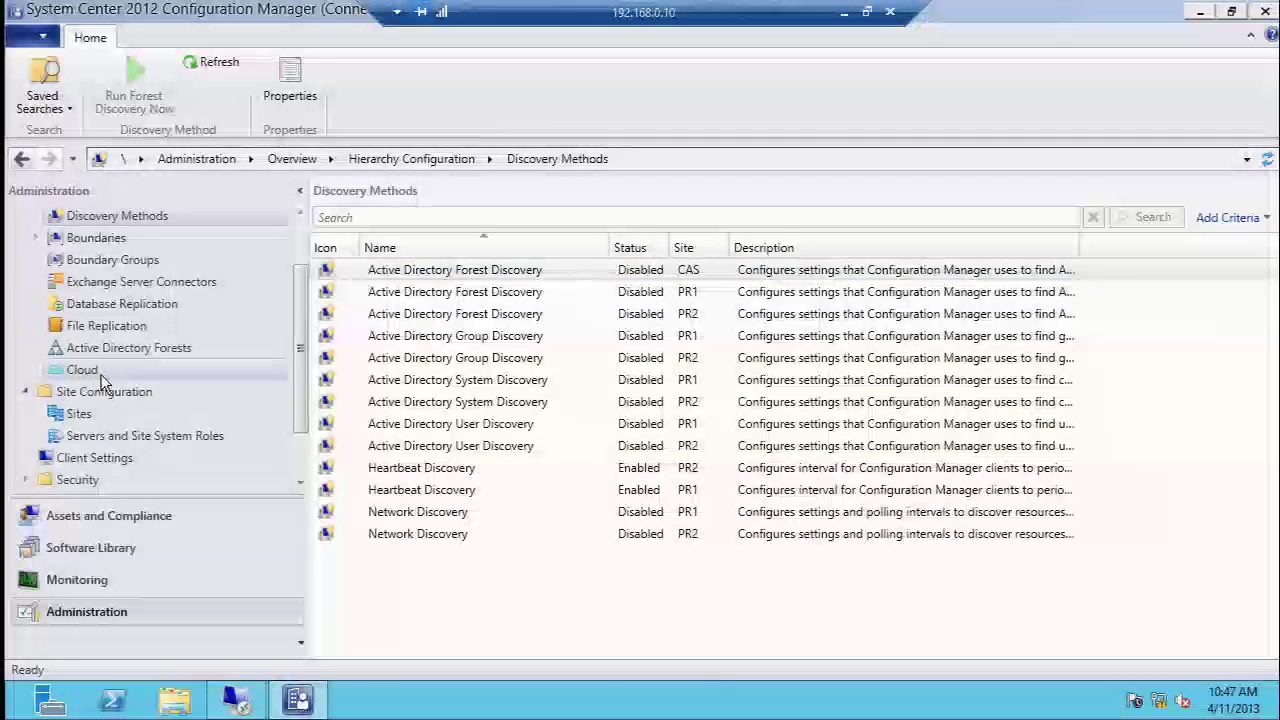
click(98, 416)
click(344, 296)
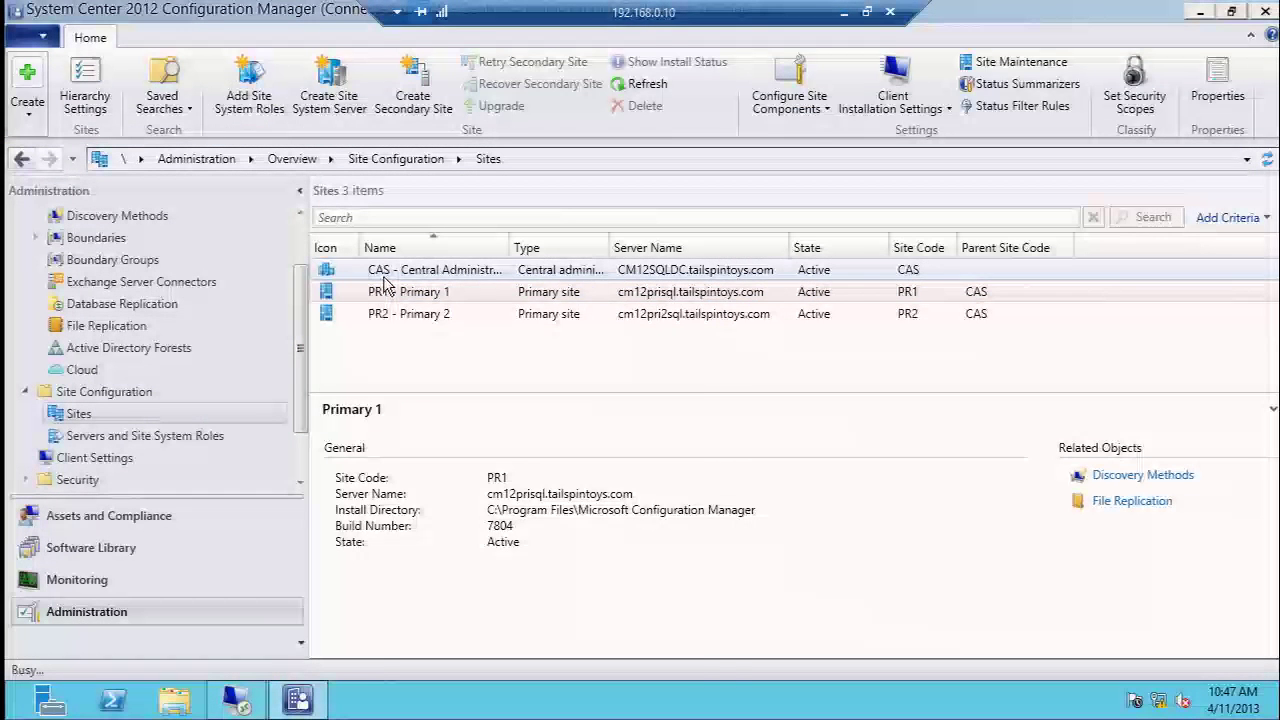
right_click(386, 272)
click(442, 667)
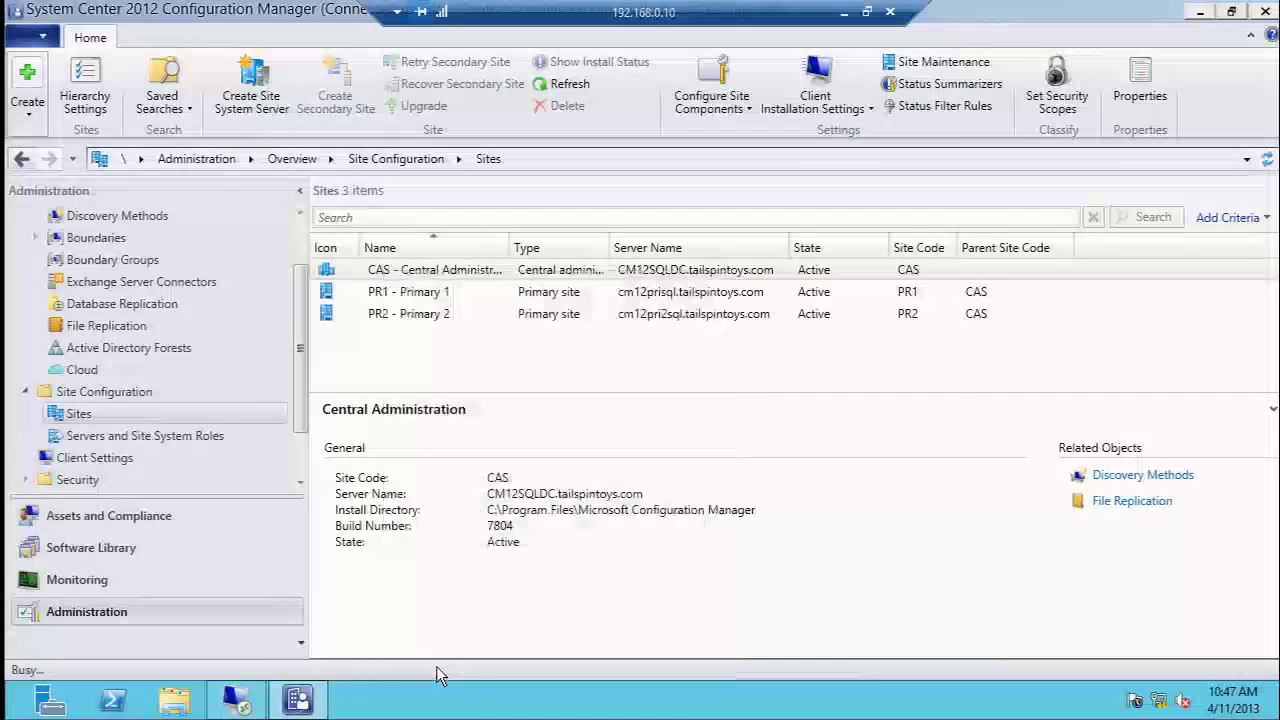
click(525, 117)
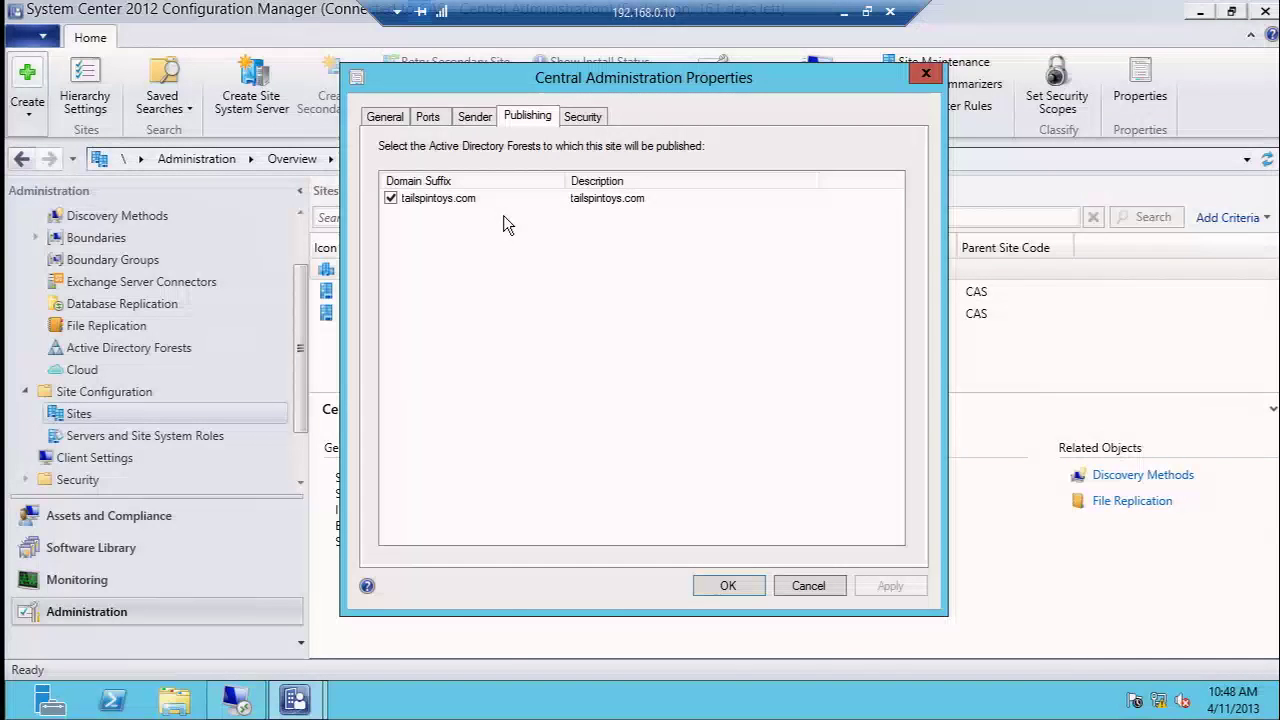
click(798, 587)
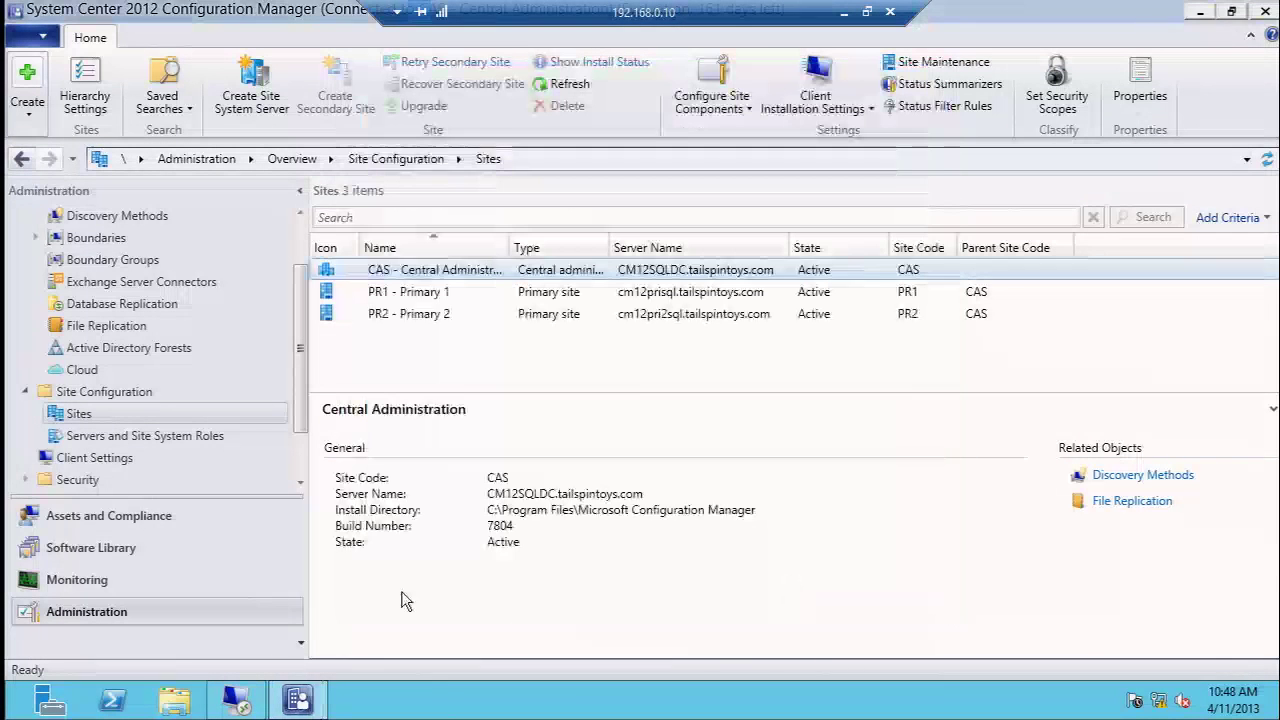
- Inspect the tailspintoys.com Active Directory forest's discovery, account and site publishing settings
drag(300, 405, 327, 500)
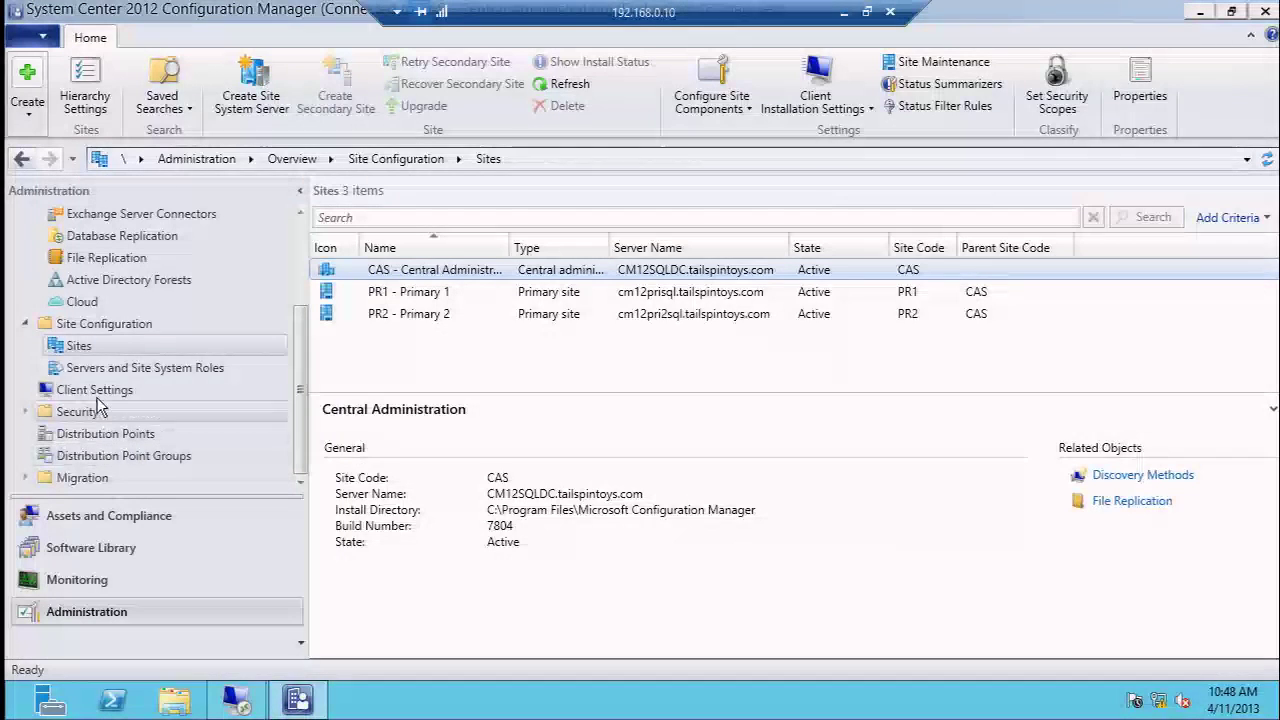
click(110, 280)
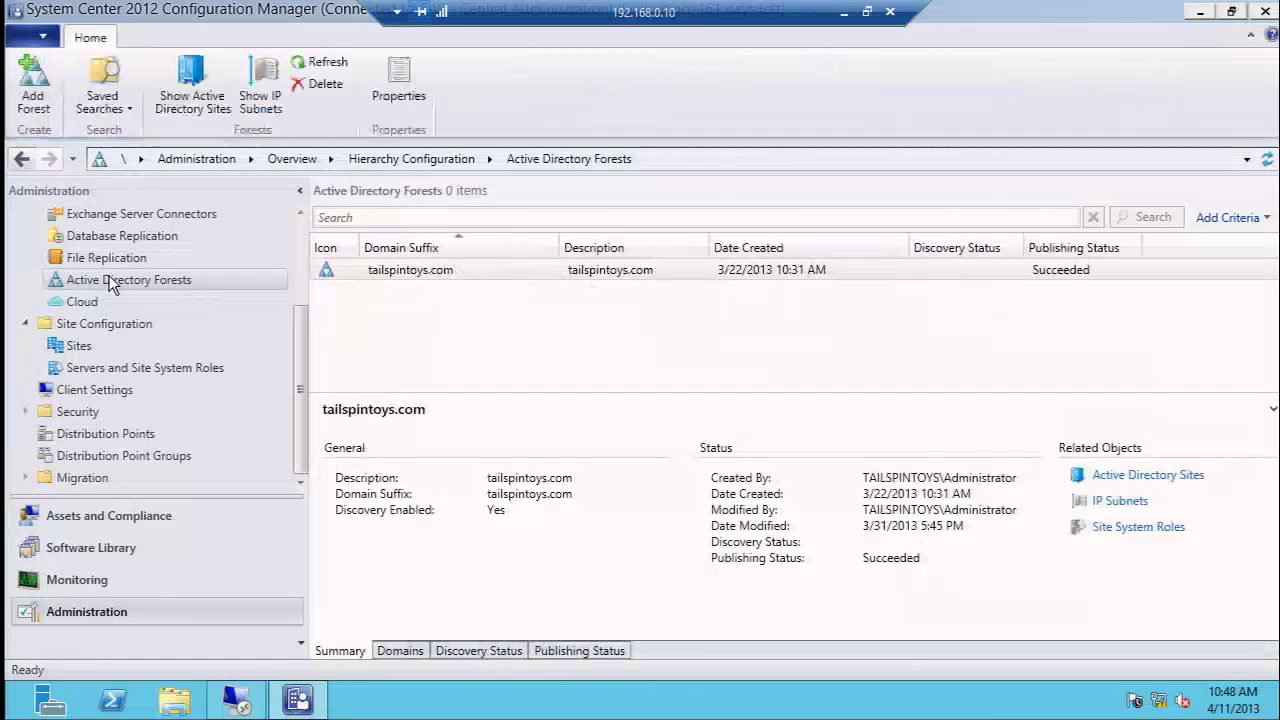
right_click(452, 274)
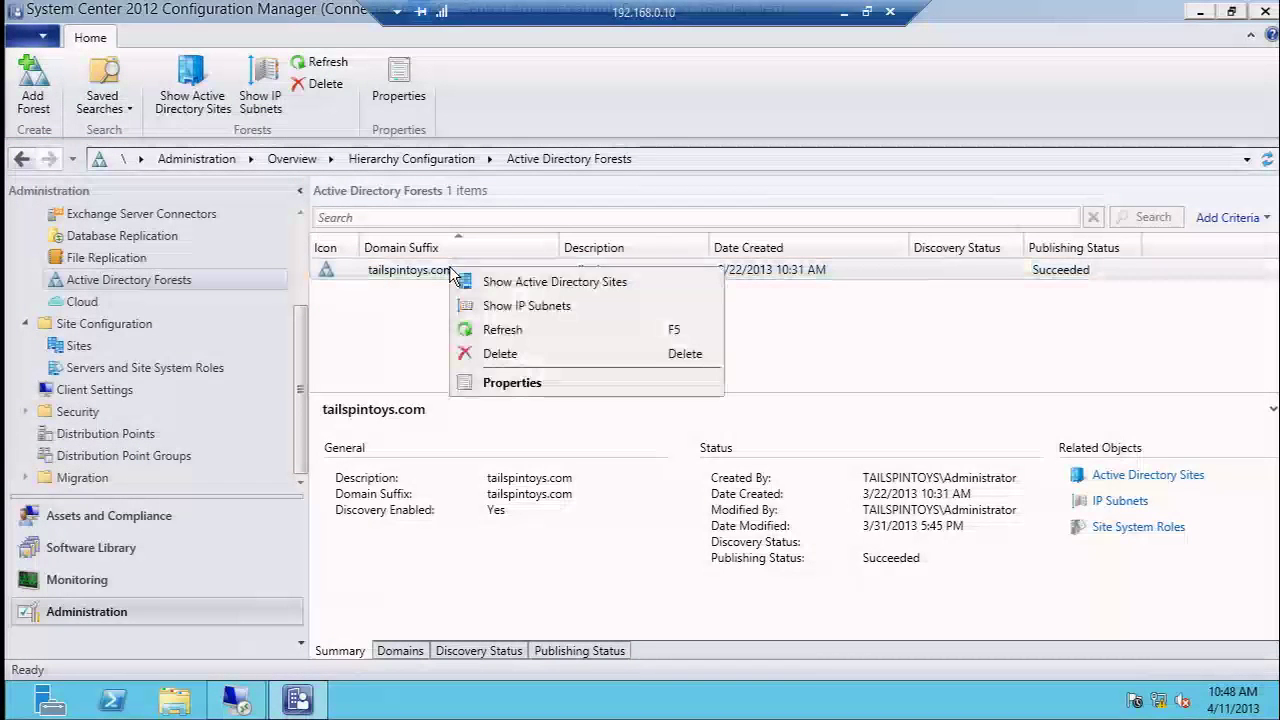
click(510, 383)
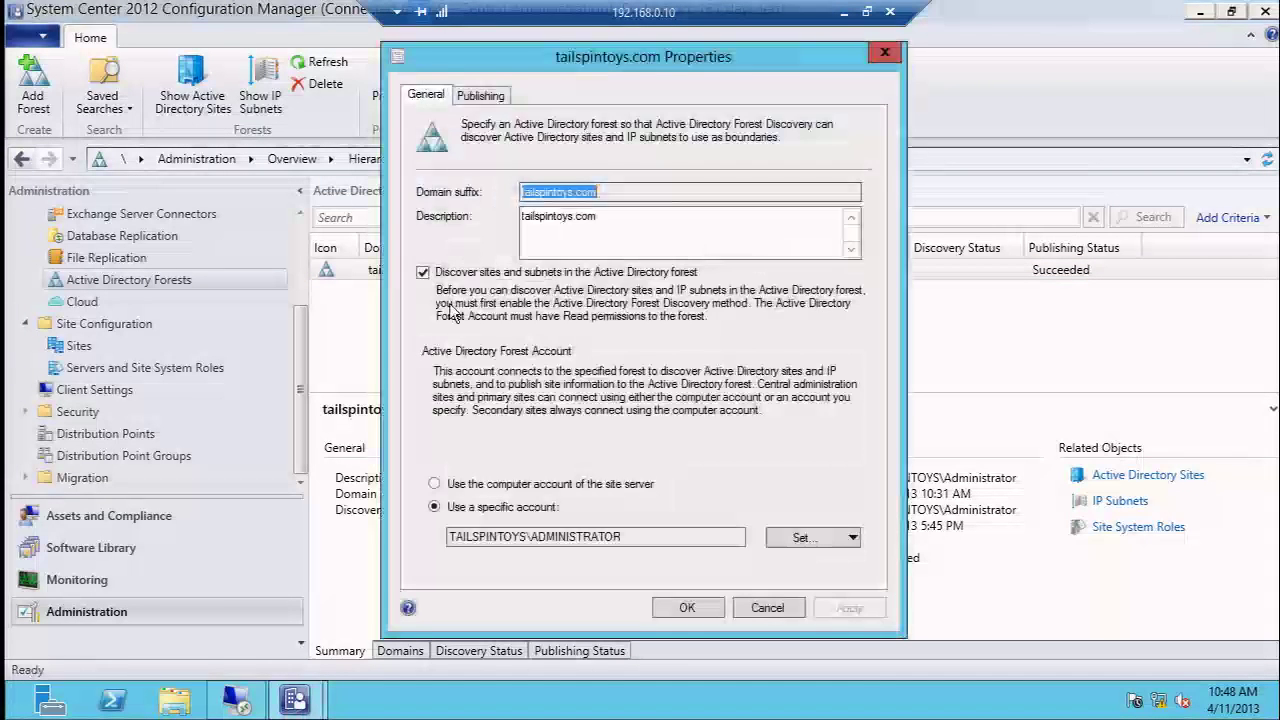
click(481, 96)
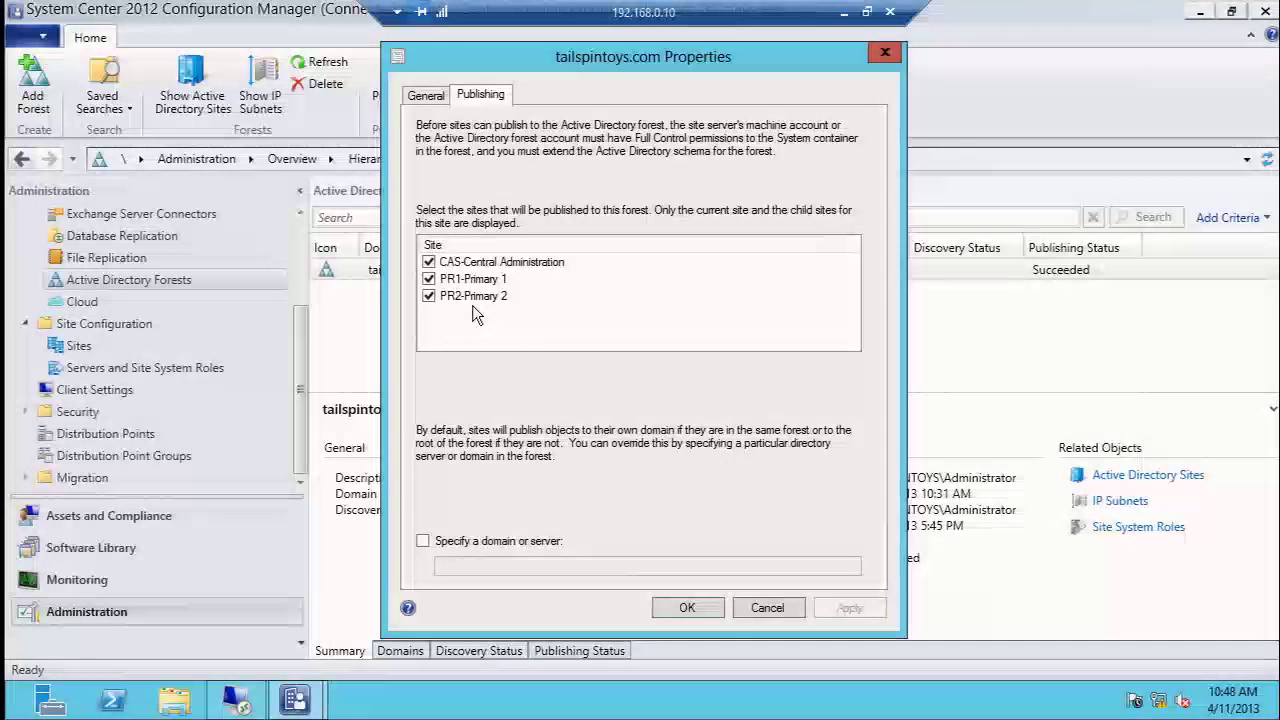
click(767, 607)
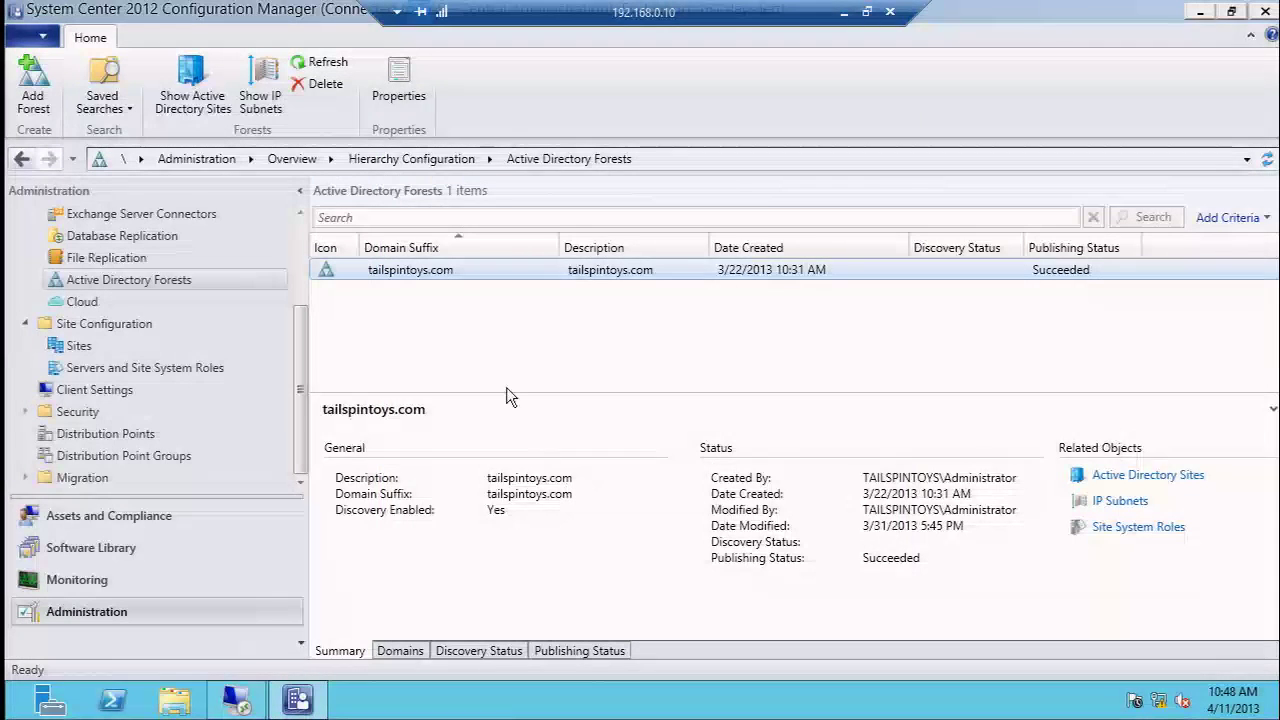
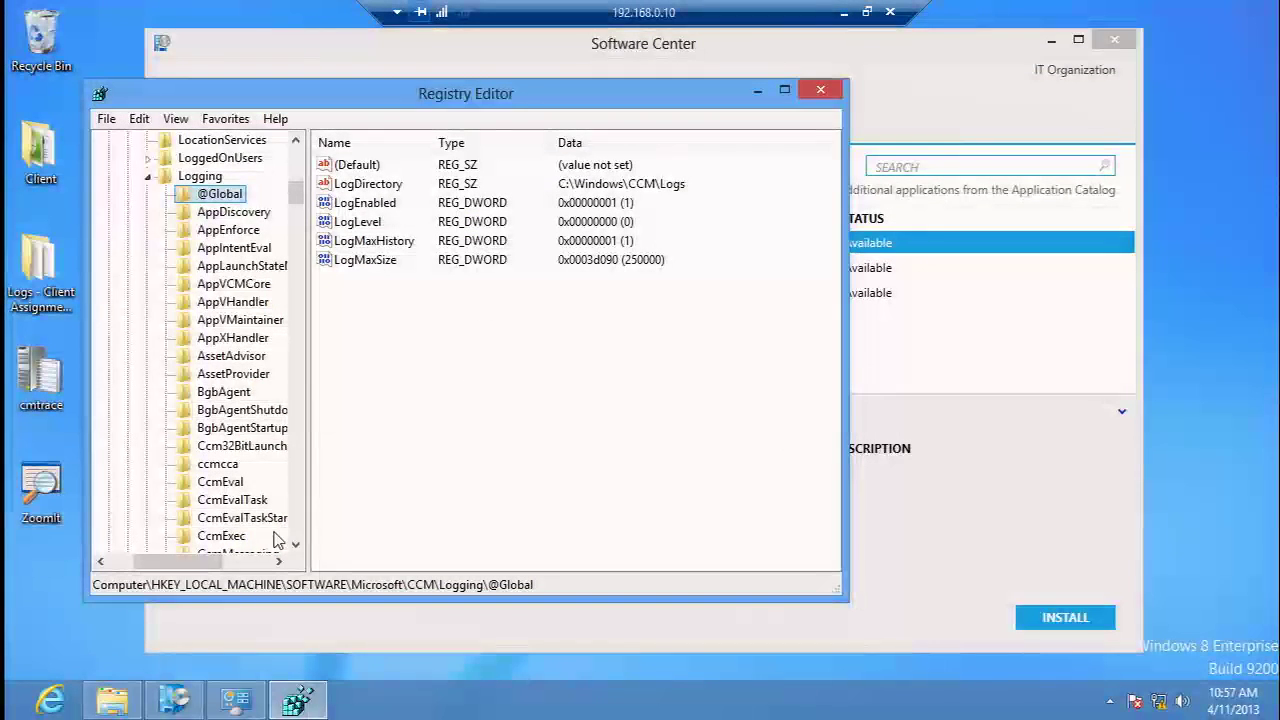
- Examine the DebugLogging registry key under Microsoft\CCM\Logging, and close Registry Editor
scroll(296, 490, down, 14)
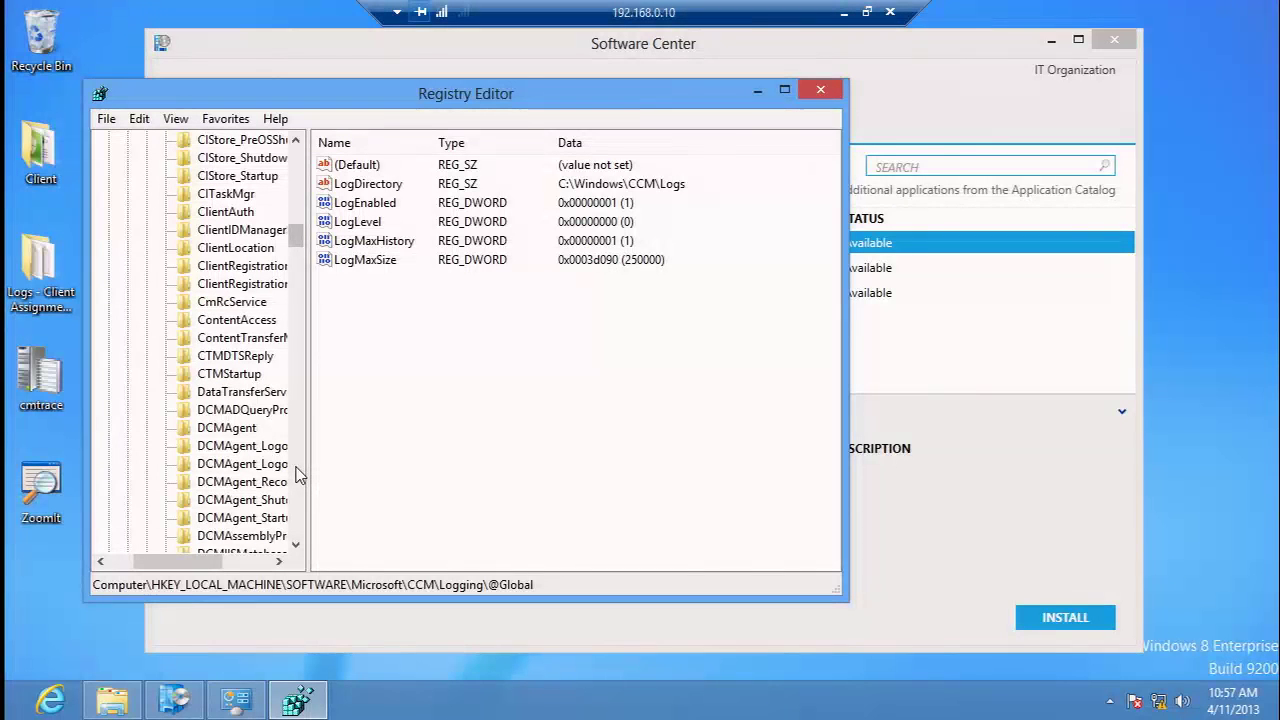
scroll(296, 476, down, 7)
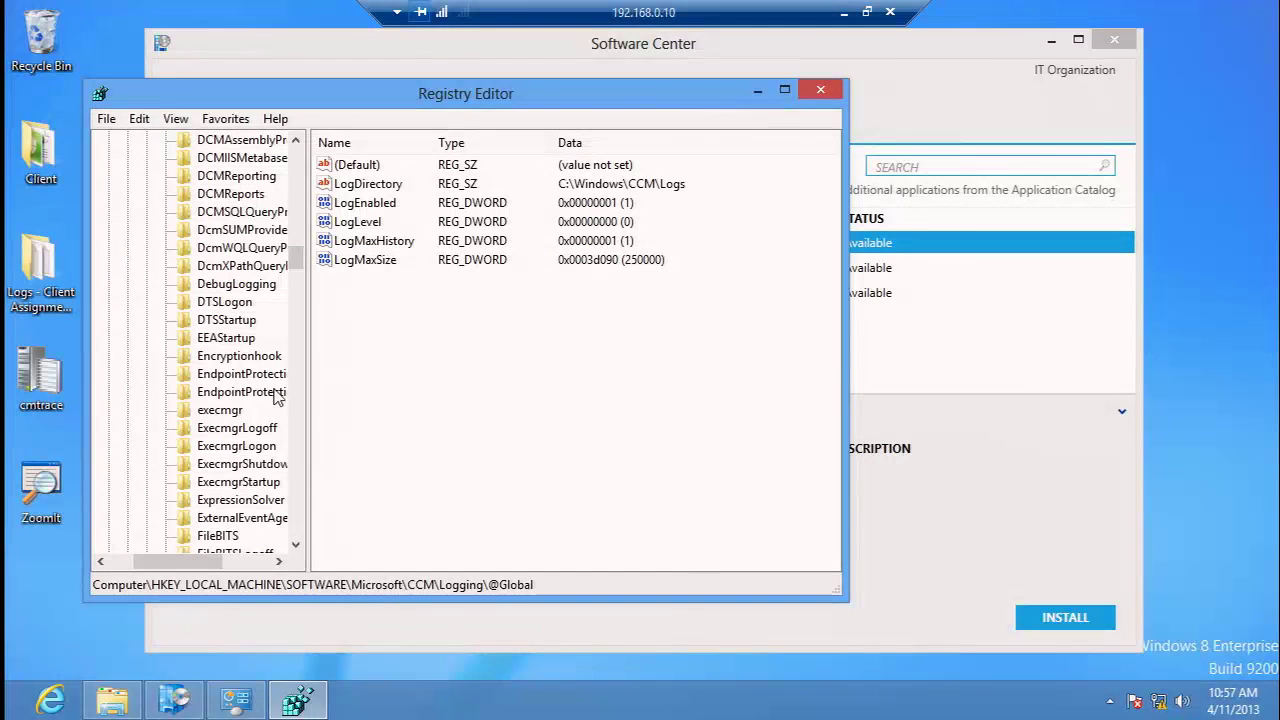
click(260, 287)
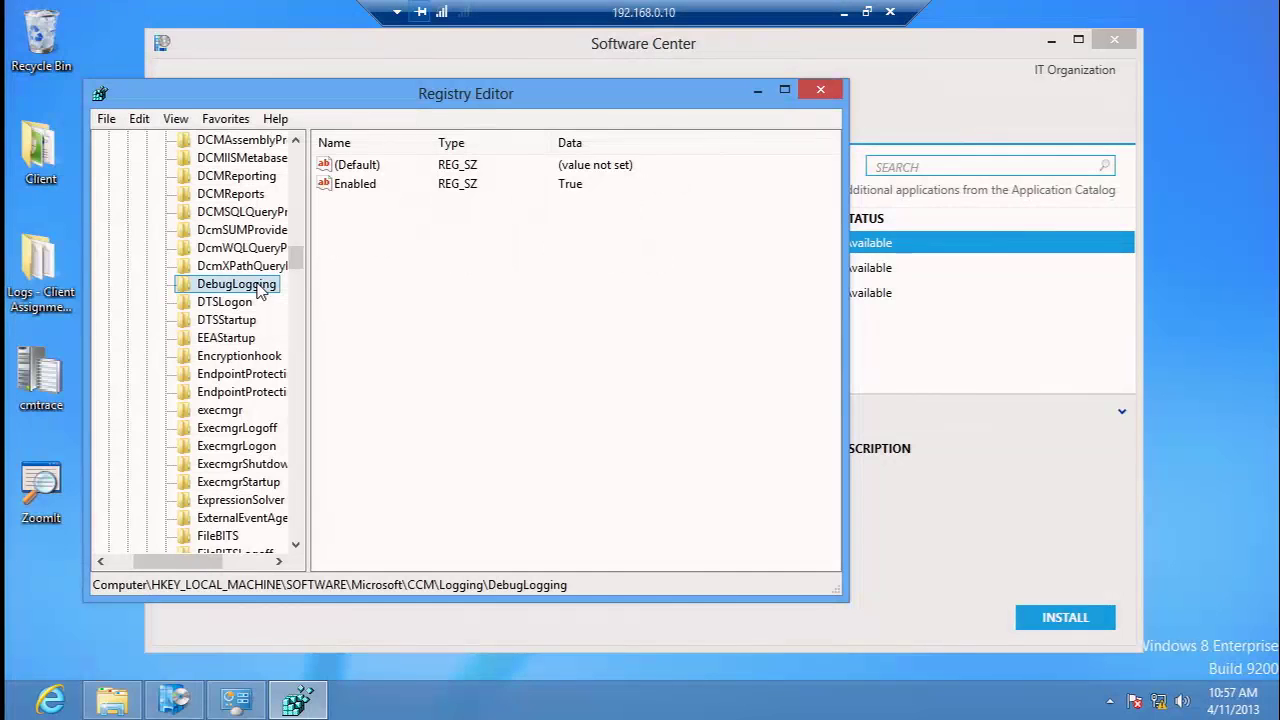
key(ctrl+1)
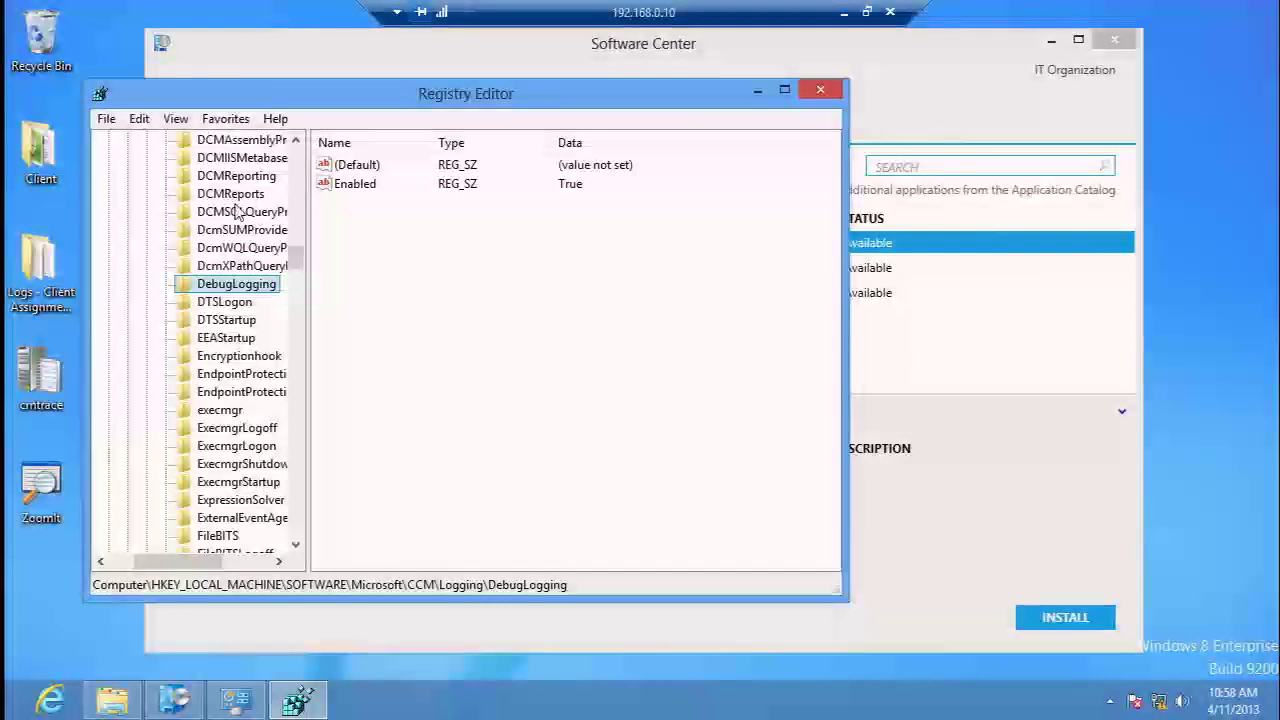
click(822, 92)
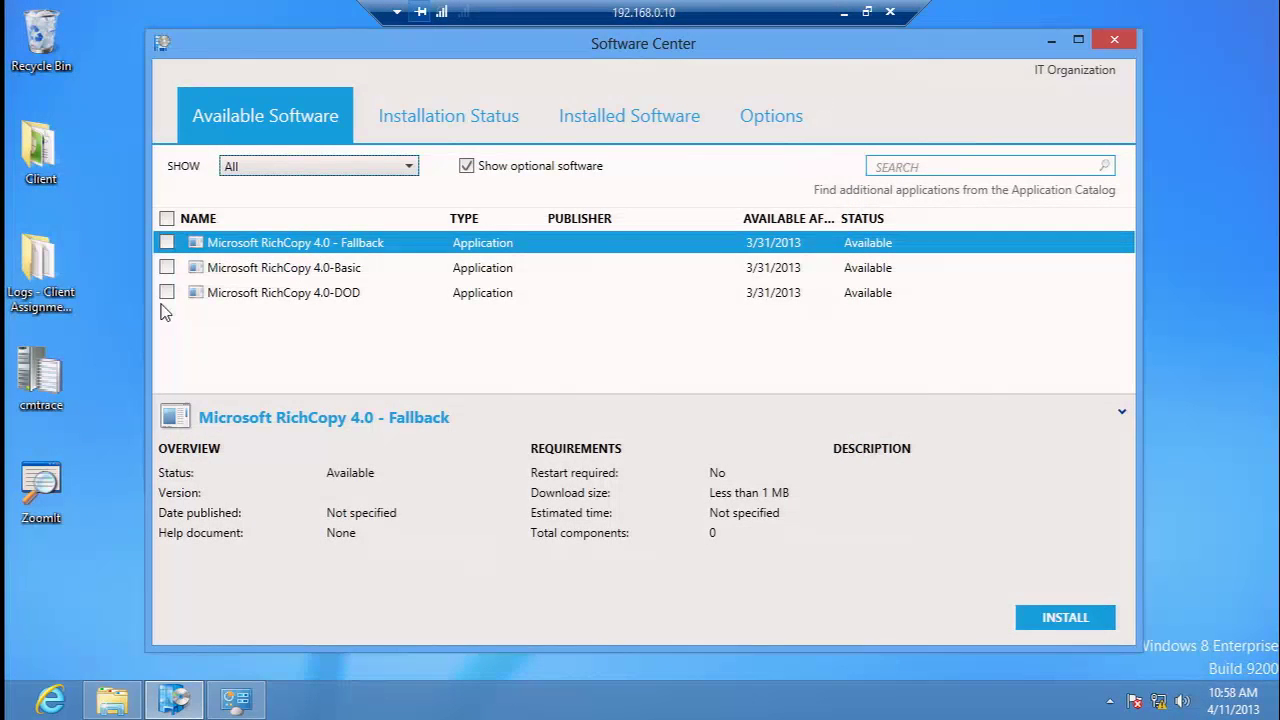
- Examine the "Assigning client to site 'PR2'" entry in the ClientLocation log from the "Logs - Client Assignment after initial load" folder
click(40, 265)
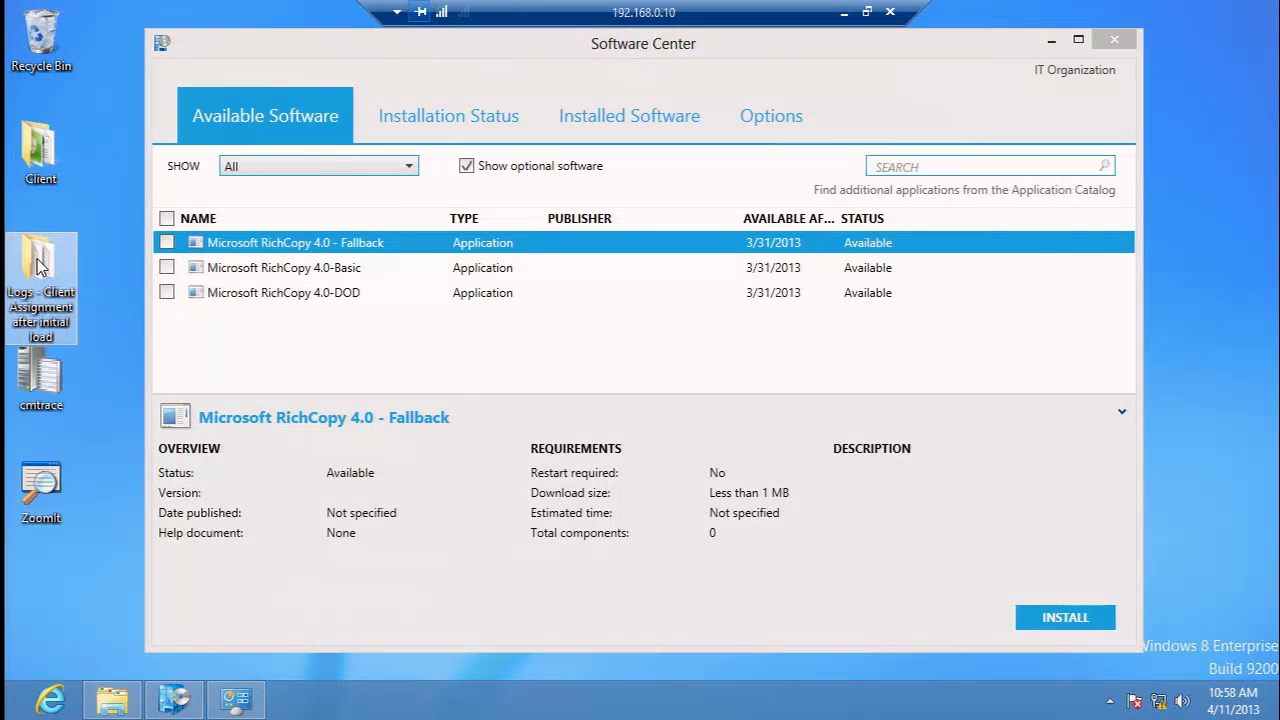
double_click(40, 265)
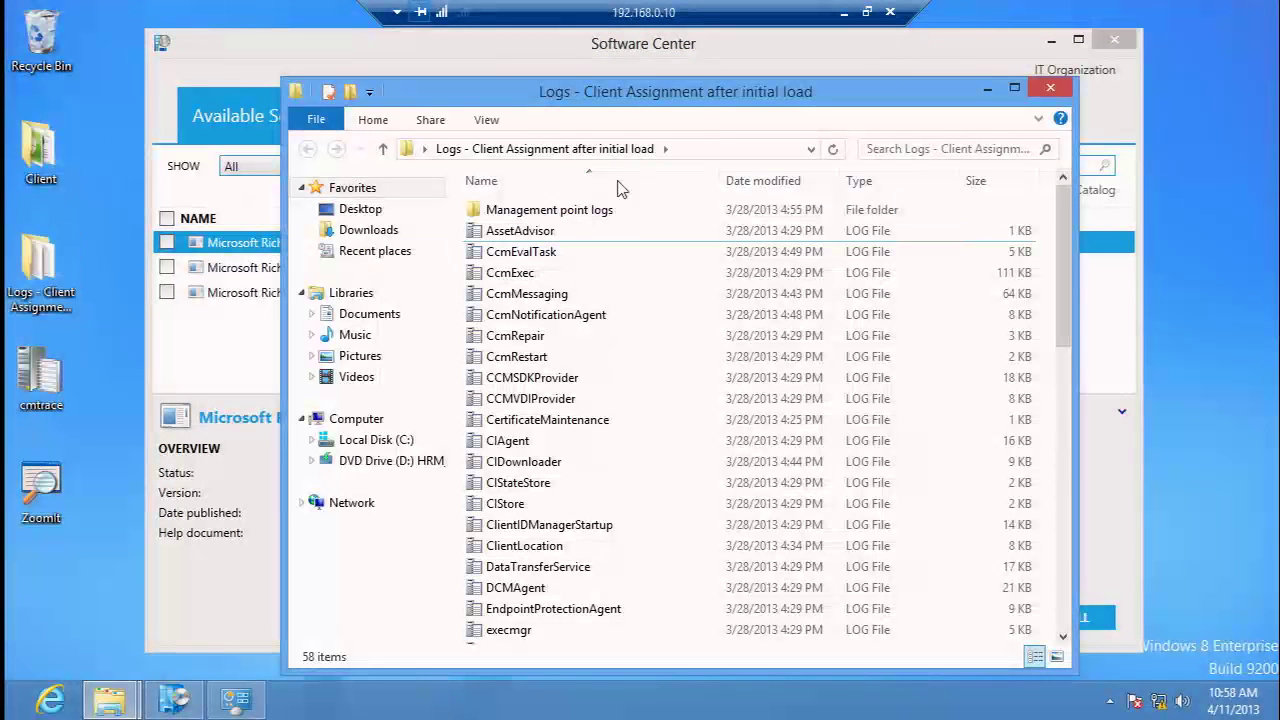
double_click(670, 92)
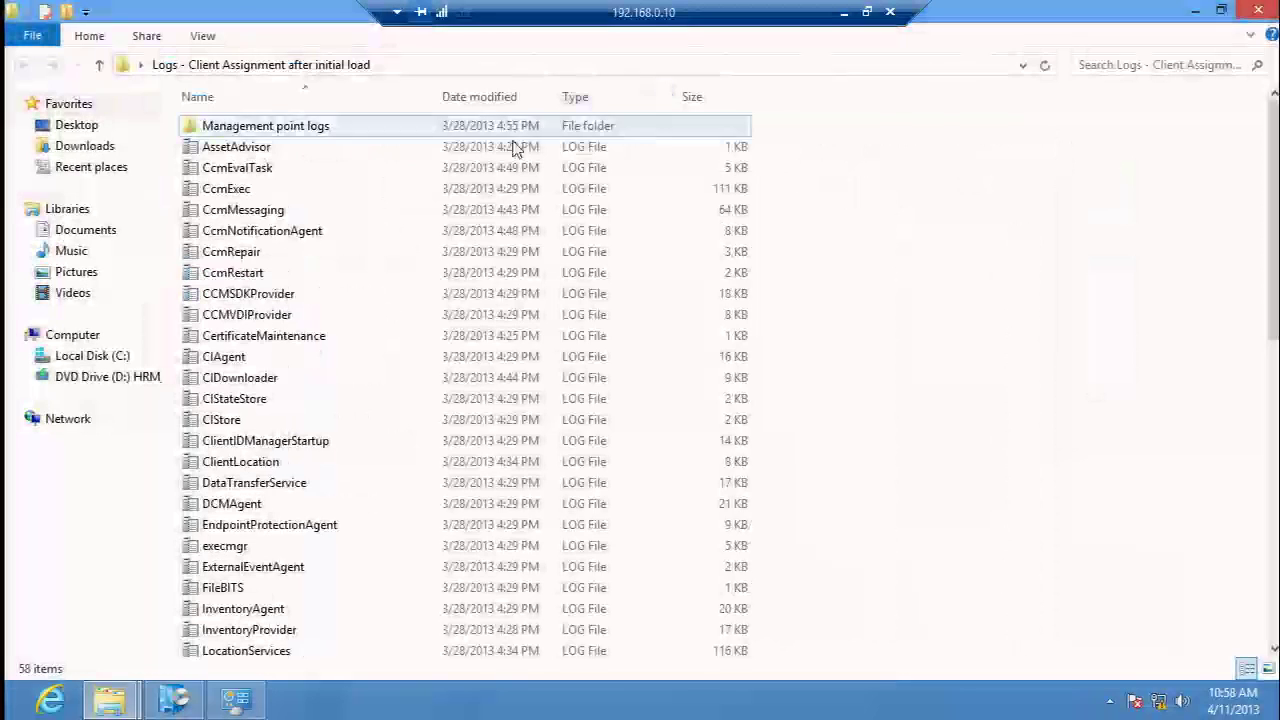
click(265, 462)
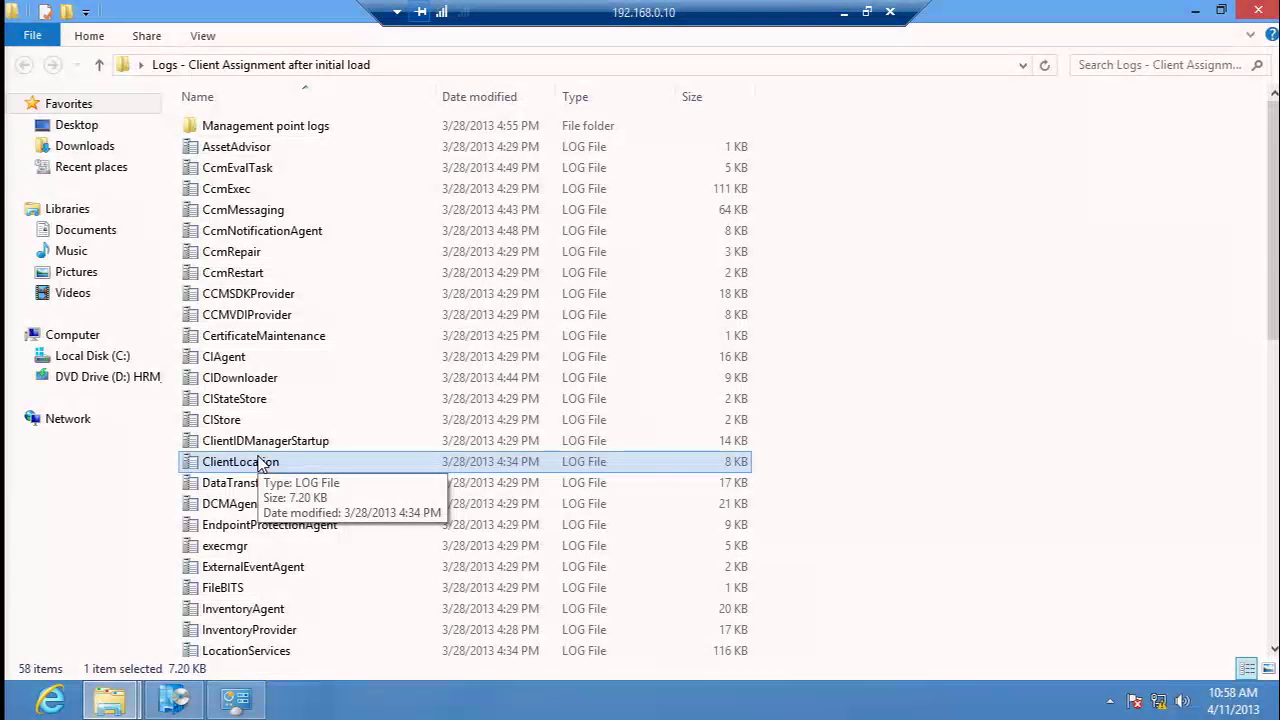
double_click(259, 462)
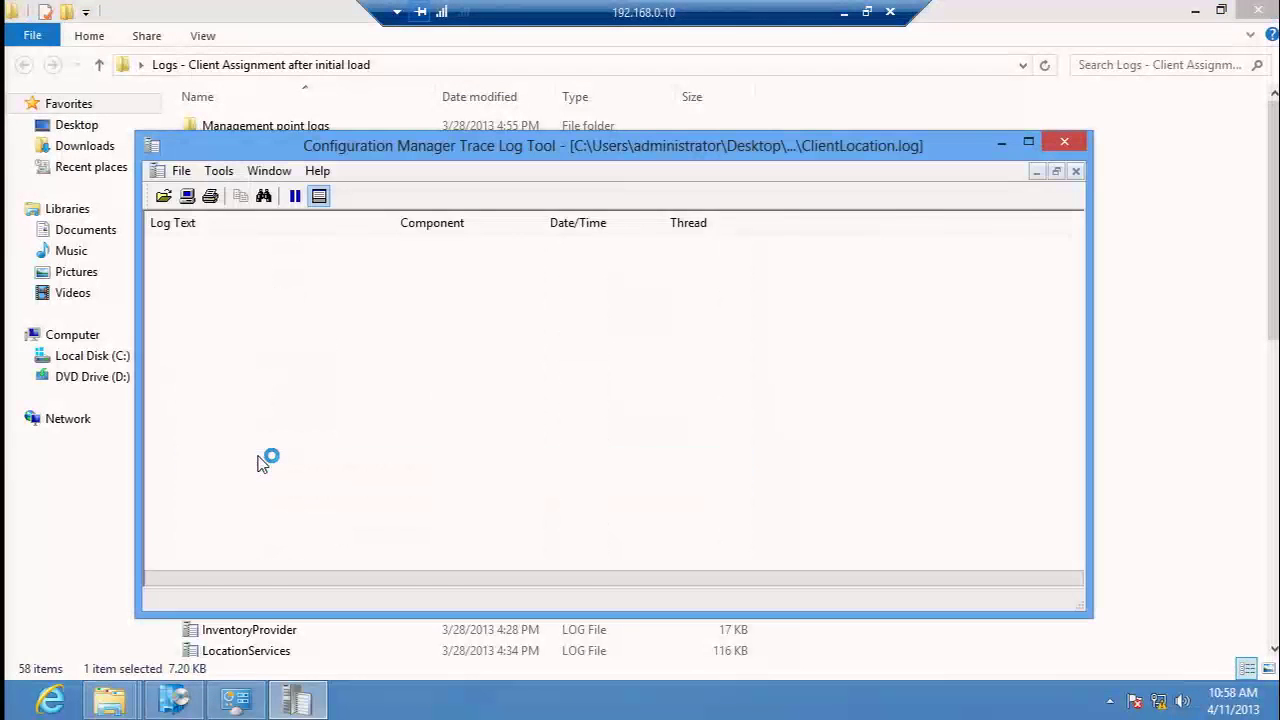
scroll(360, 330, up, 3)
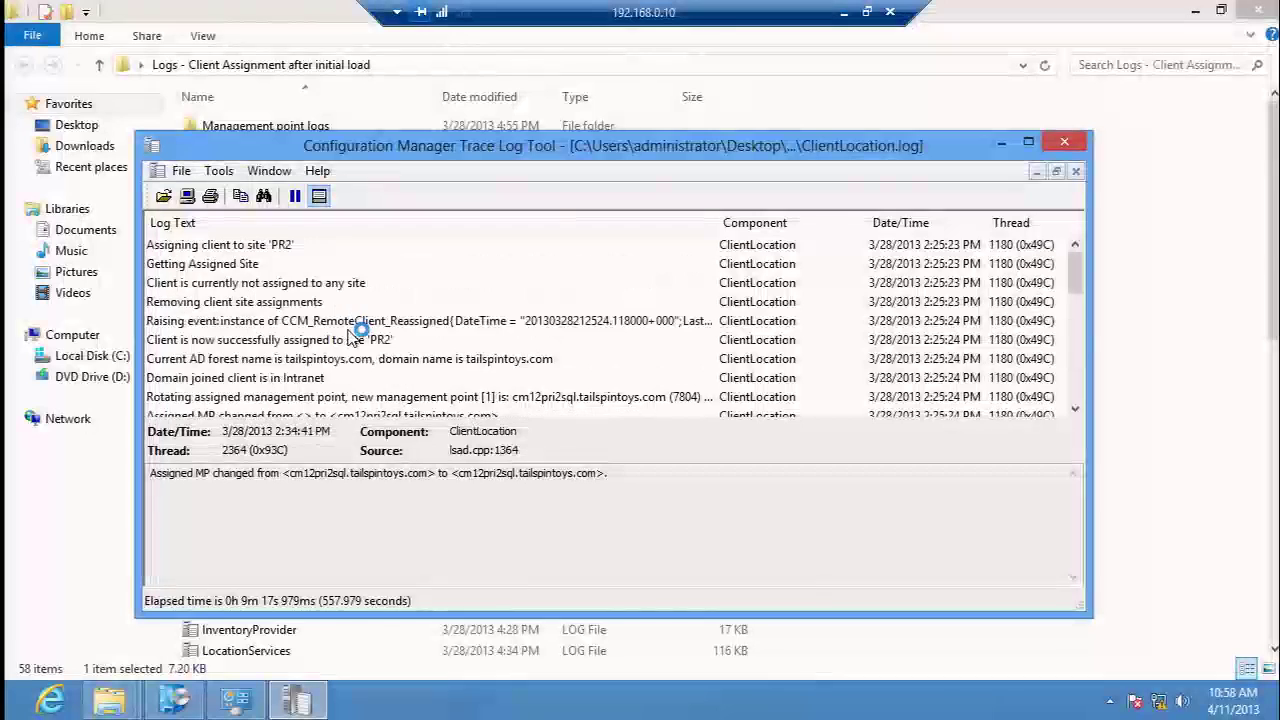
click(270, 246)
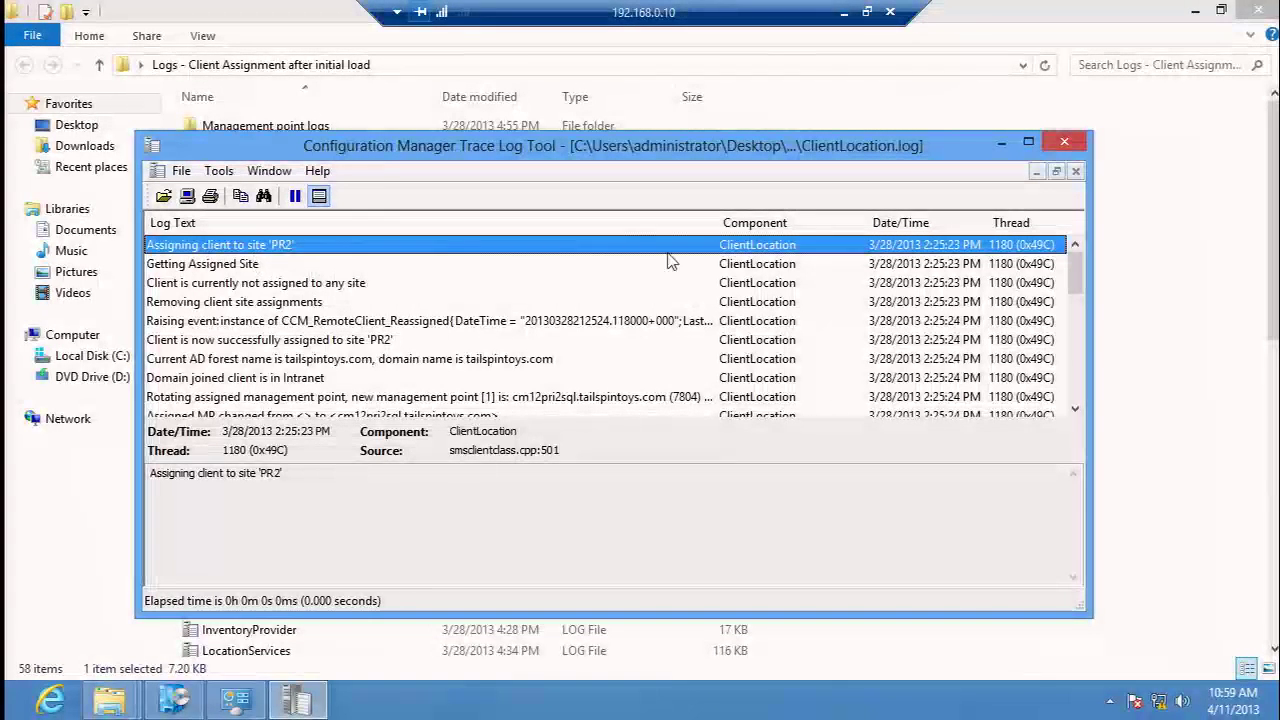
click(1064, 141)
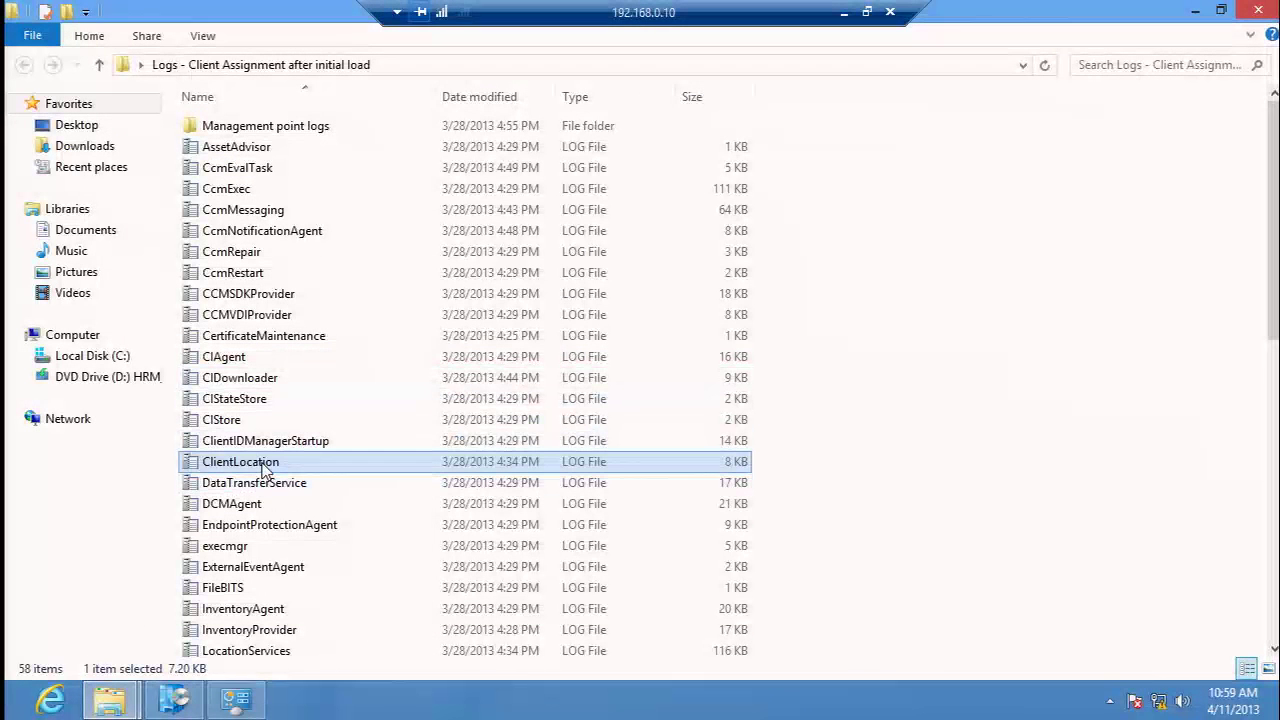
key(F2)
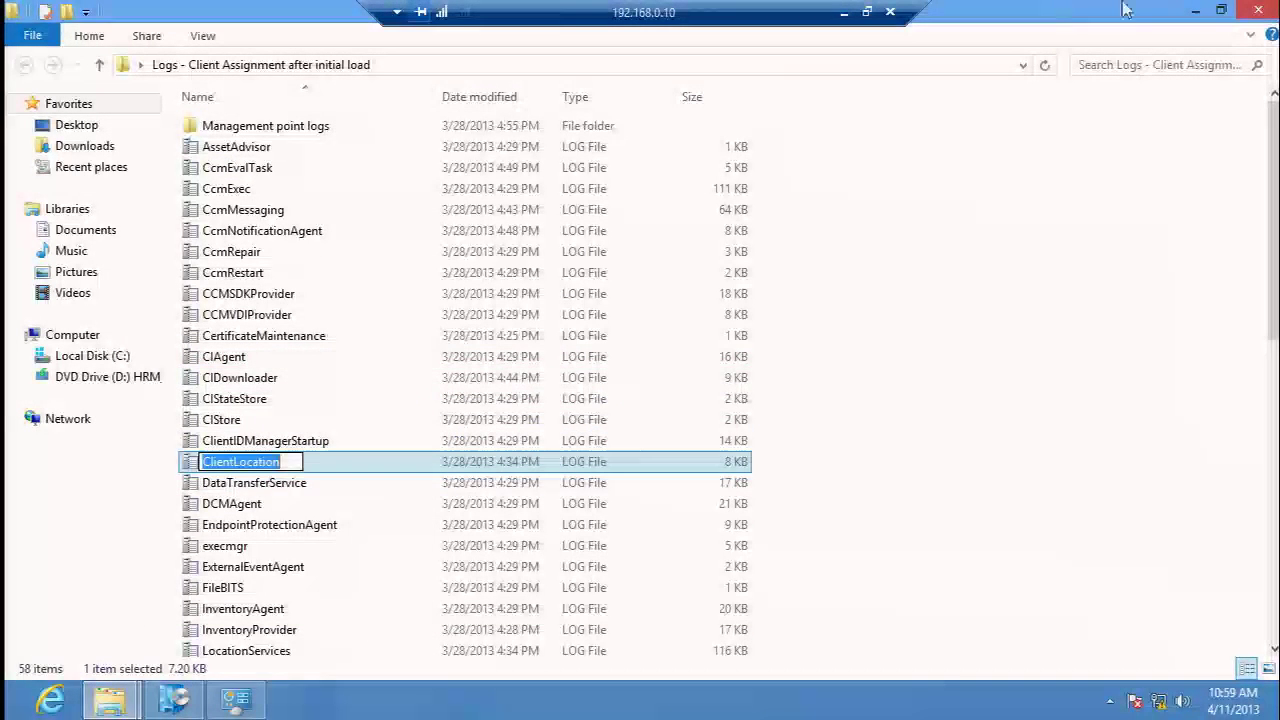
click(1250, 12)
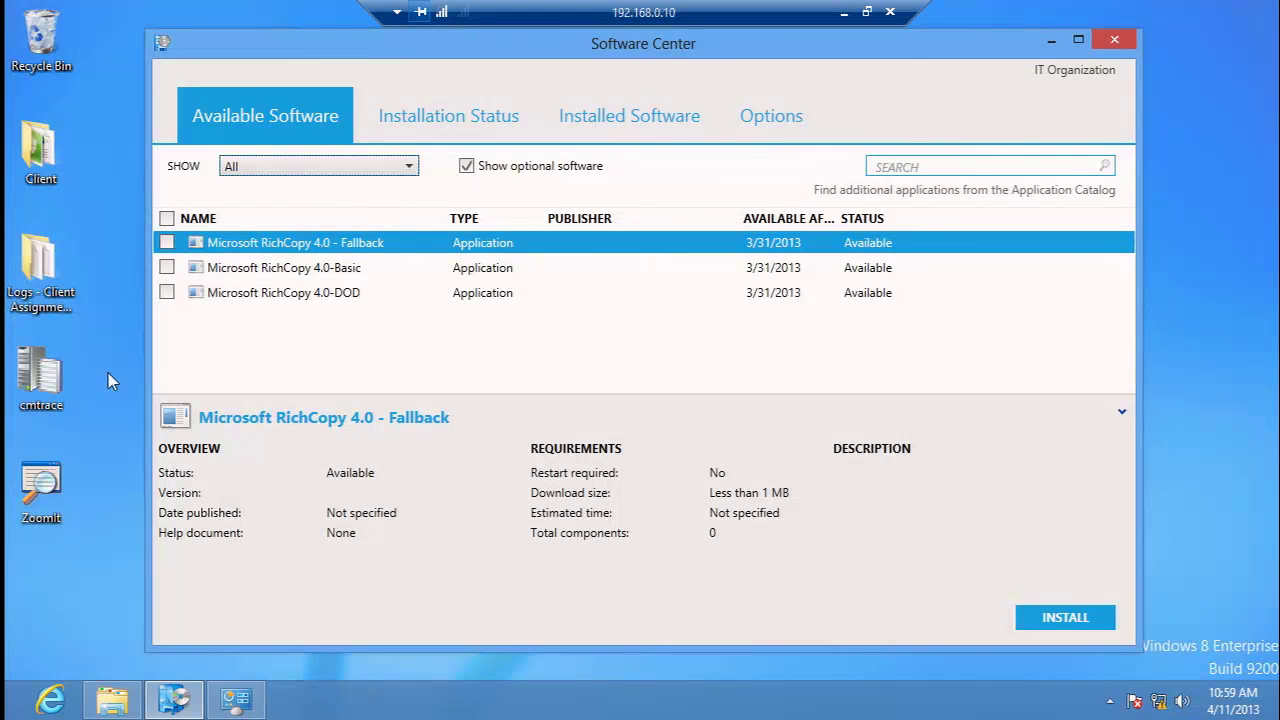
- Open the ClientLocation and LocationServices logs as one merged log in Configuration Manager Trace Log Tool, with the window maximized
double_click(55, 370)
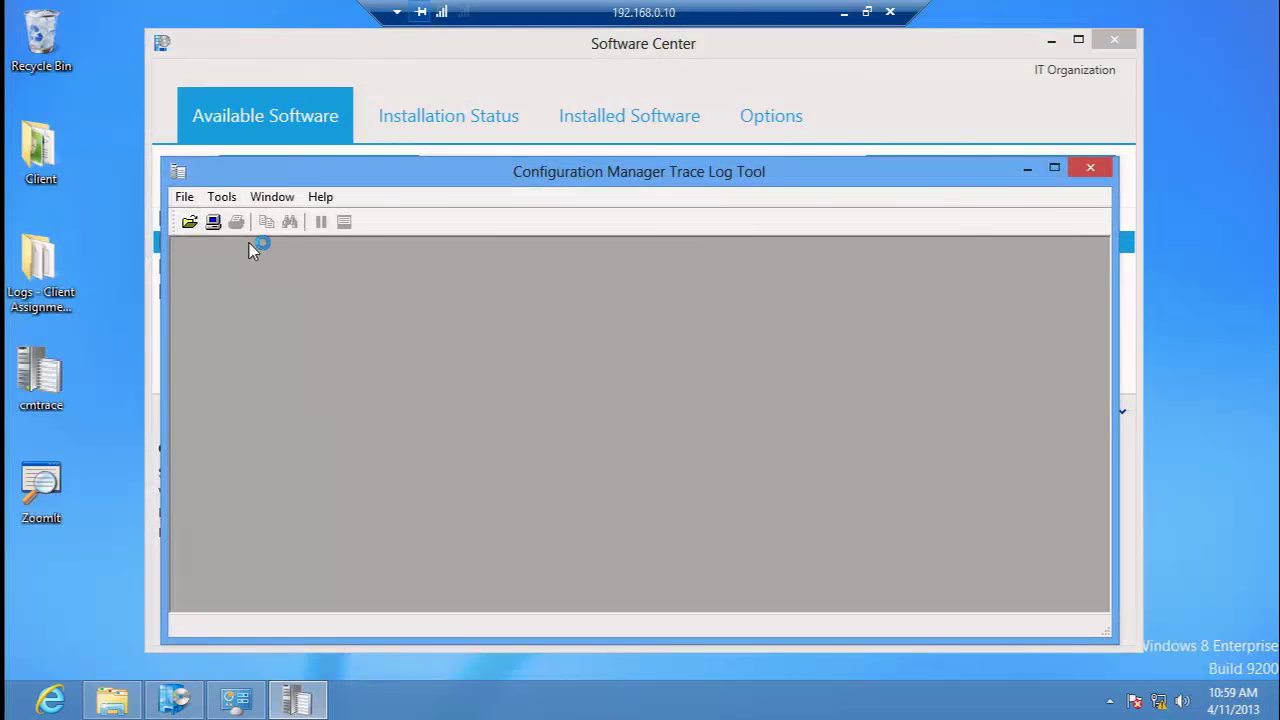
click(185, 197)
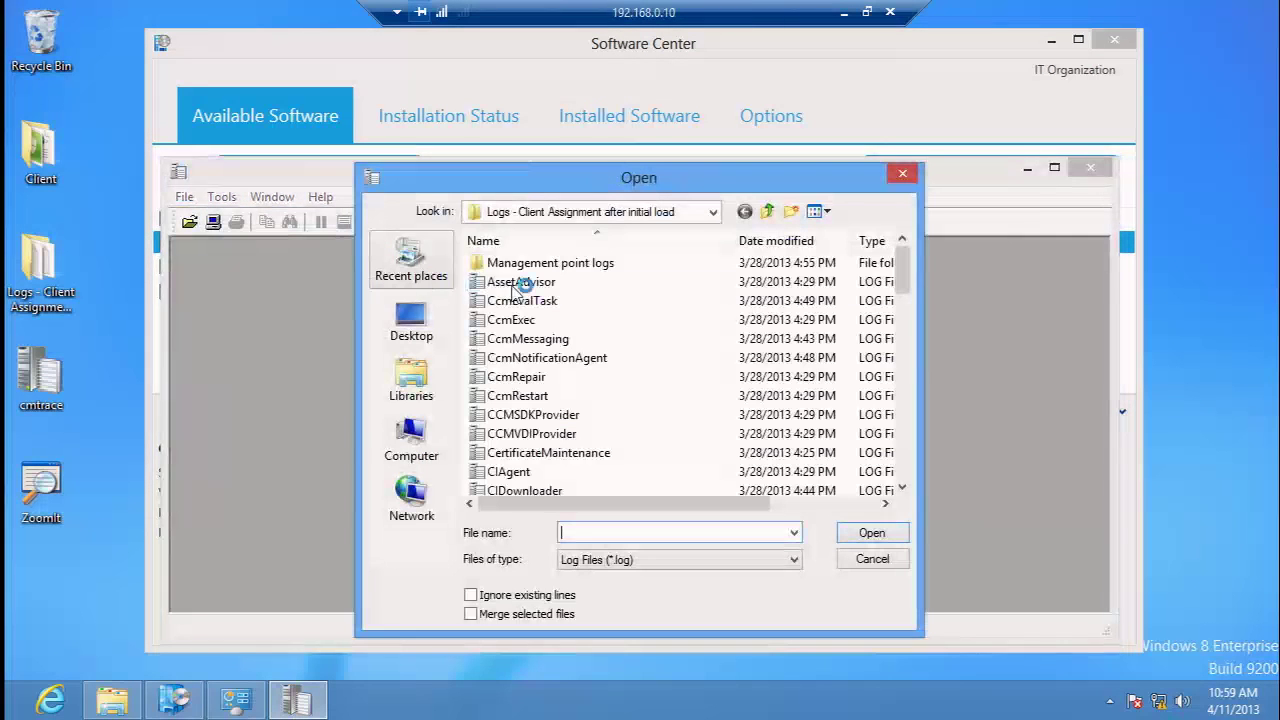
click(533, 433)
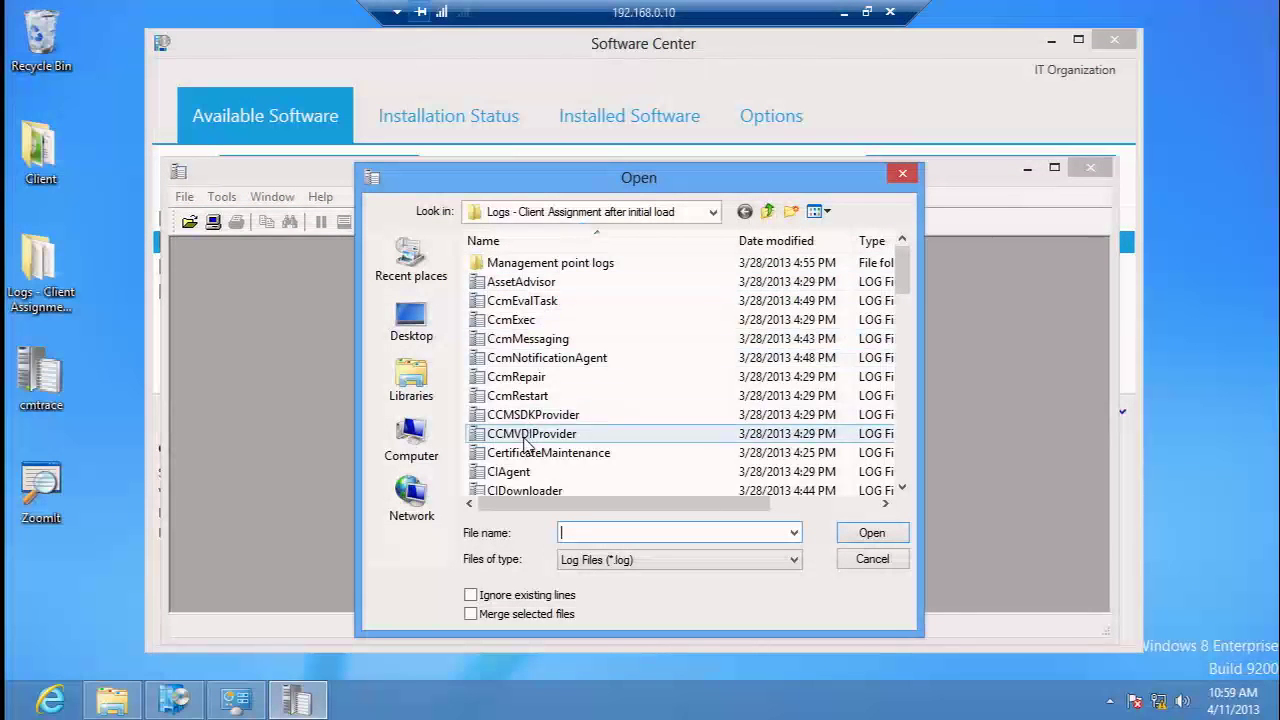
scroll(535, 395, down, 3)
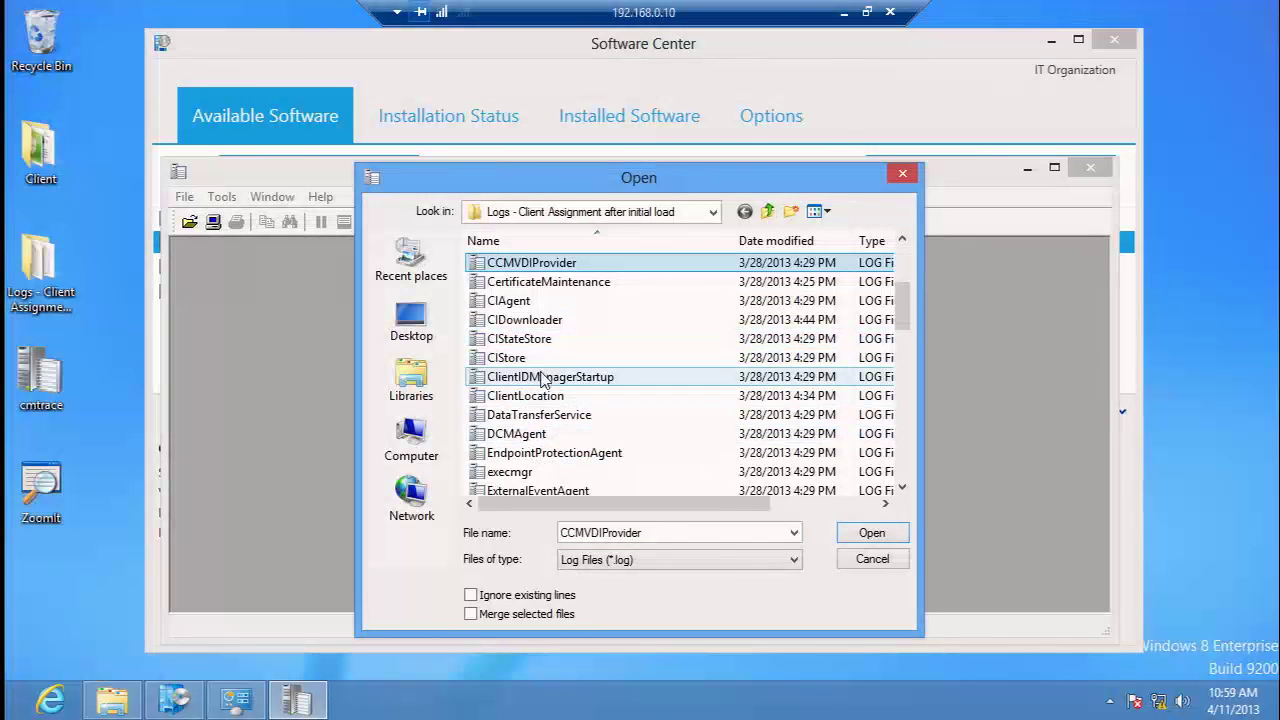
click(540, 397)
scroll(540, 400, down, 10)
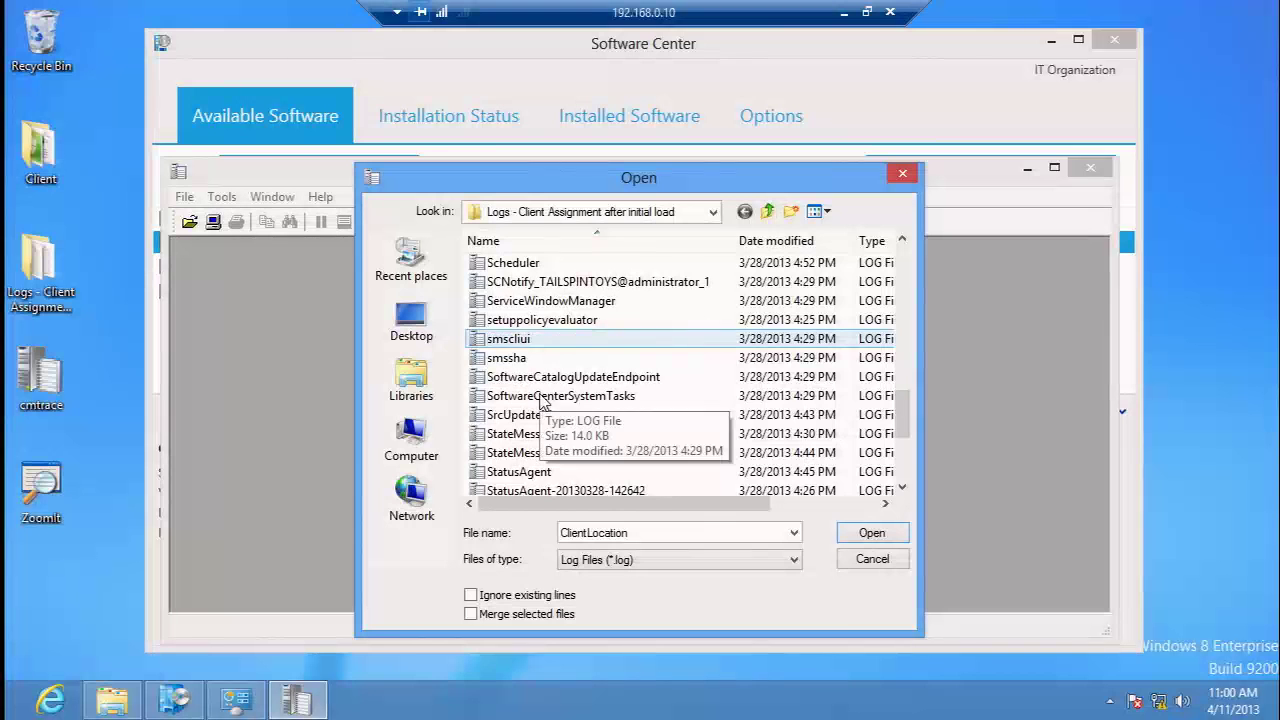
scroll(540, 400, up, 2)
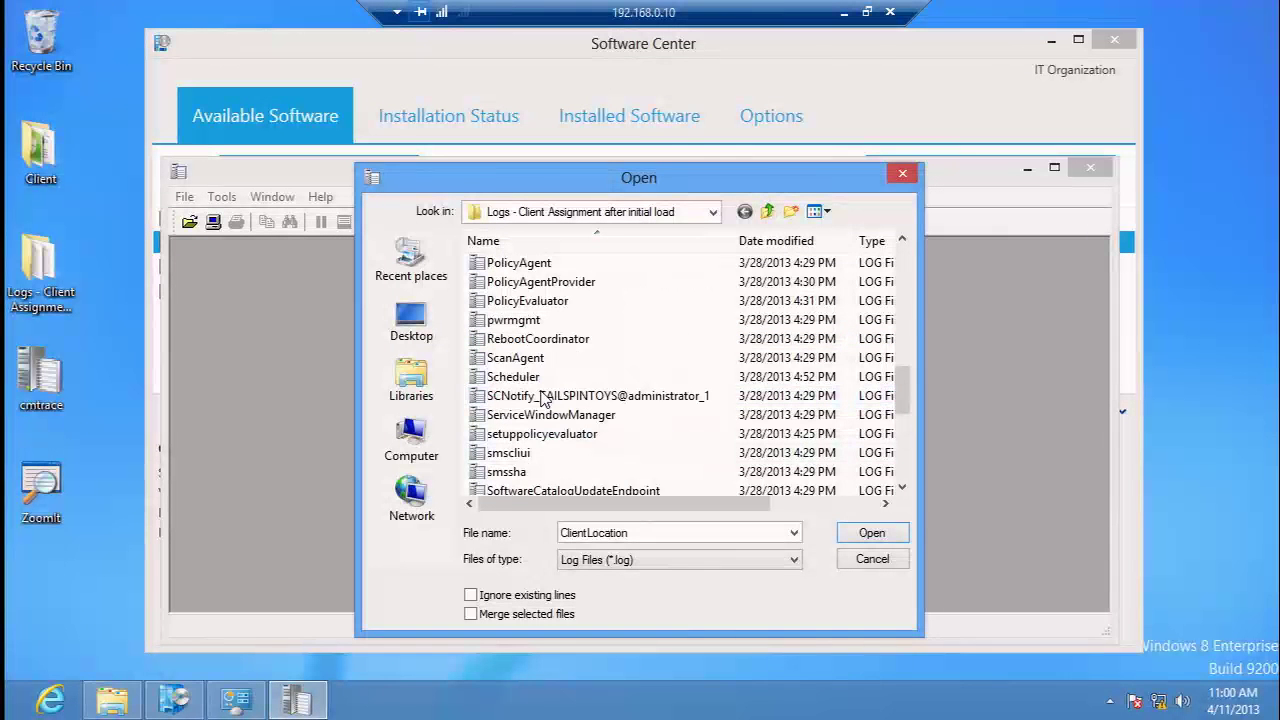
scroll(540, 398, up, 1)
scroll(540, 398, up, 1)
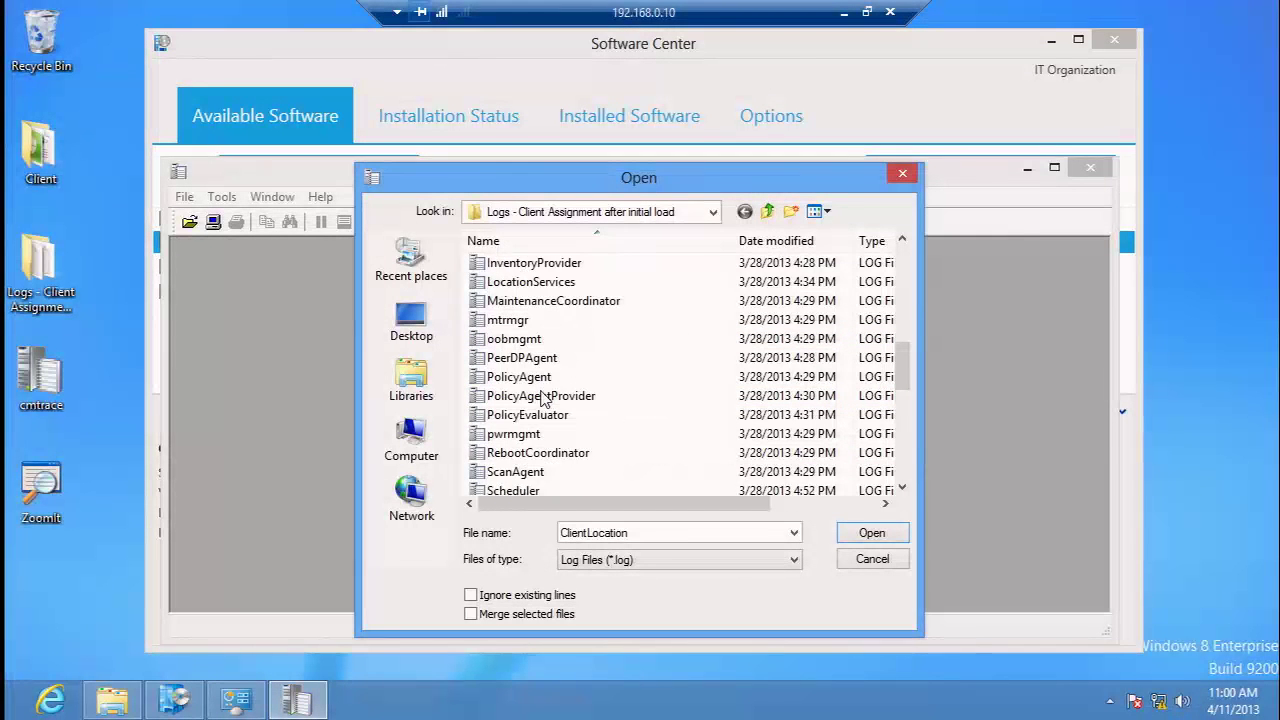
ctrl+click(555, 283)
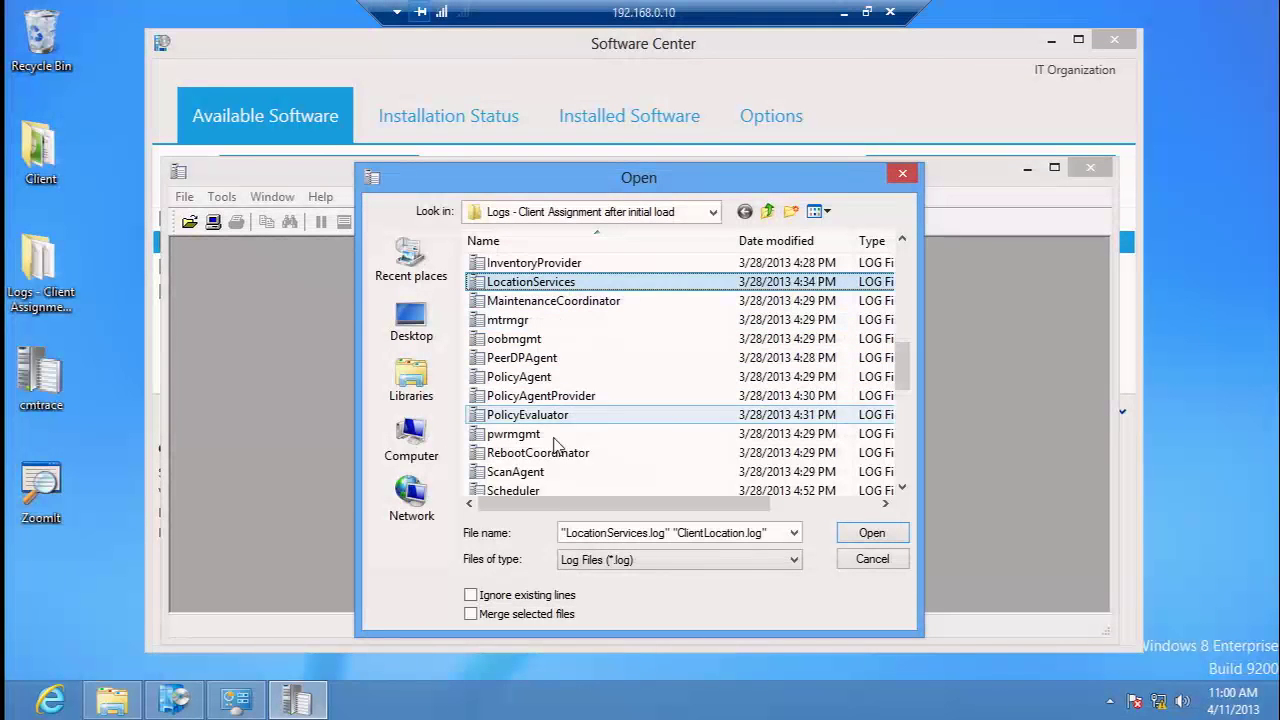
click(520, 614)
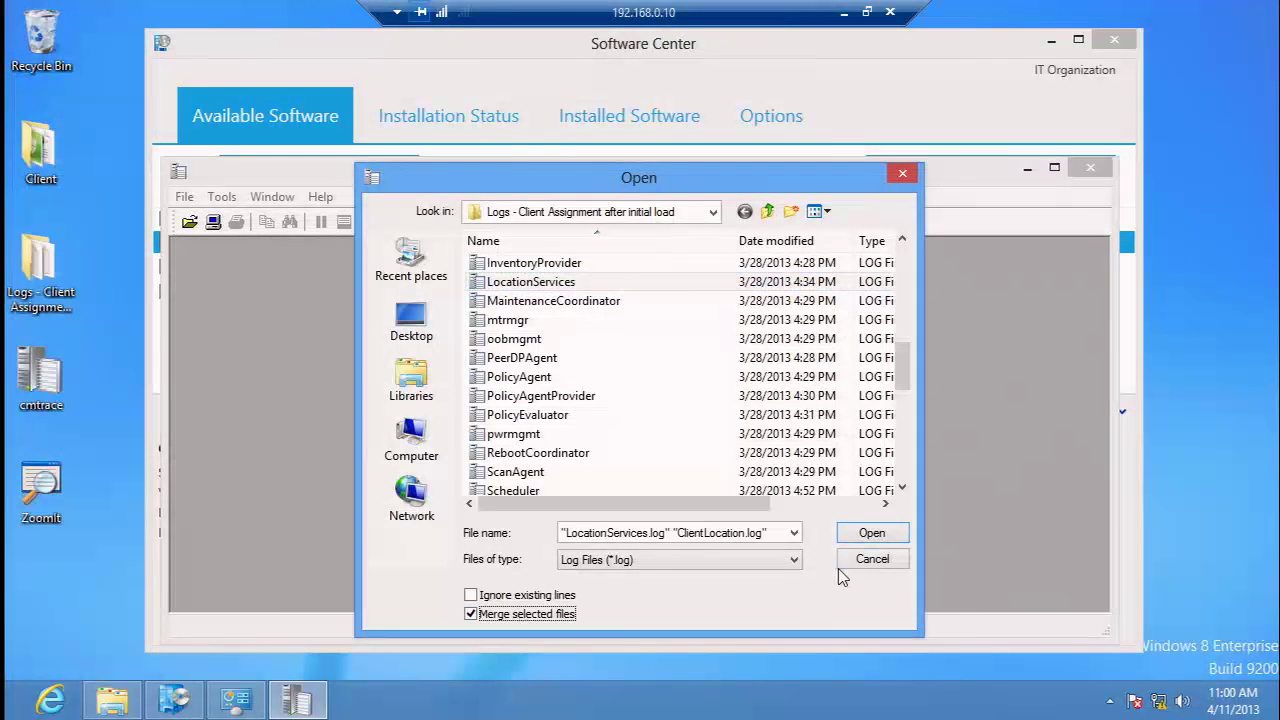
click(866, 532)
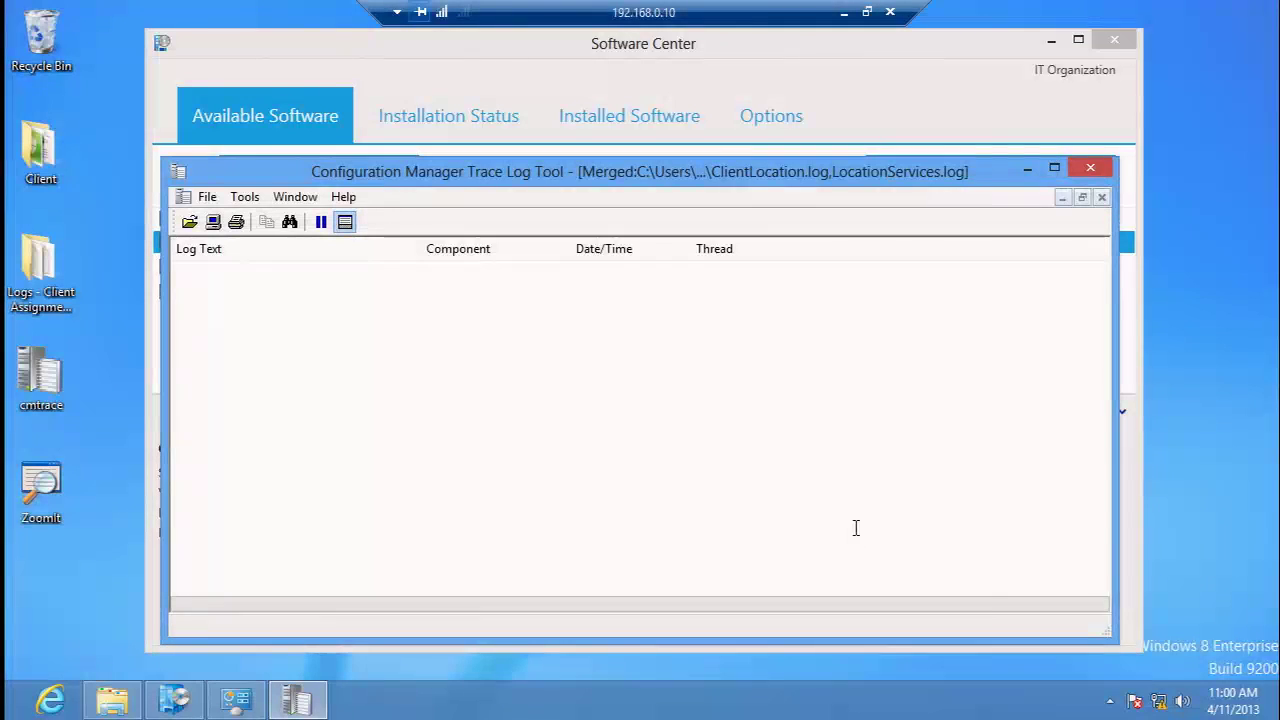
double_click(736, 176)
click(733, 184)
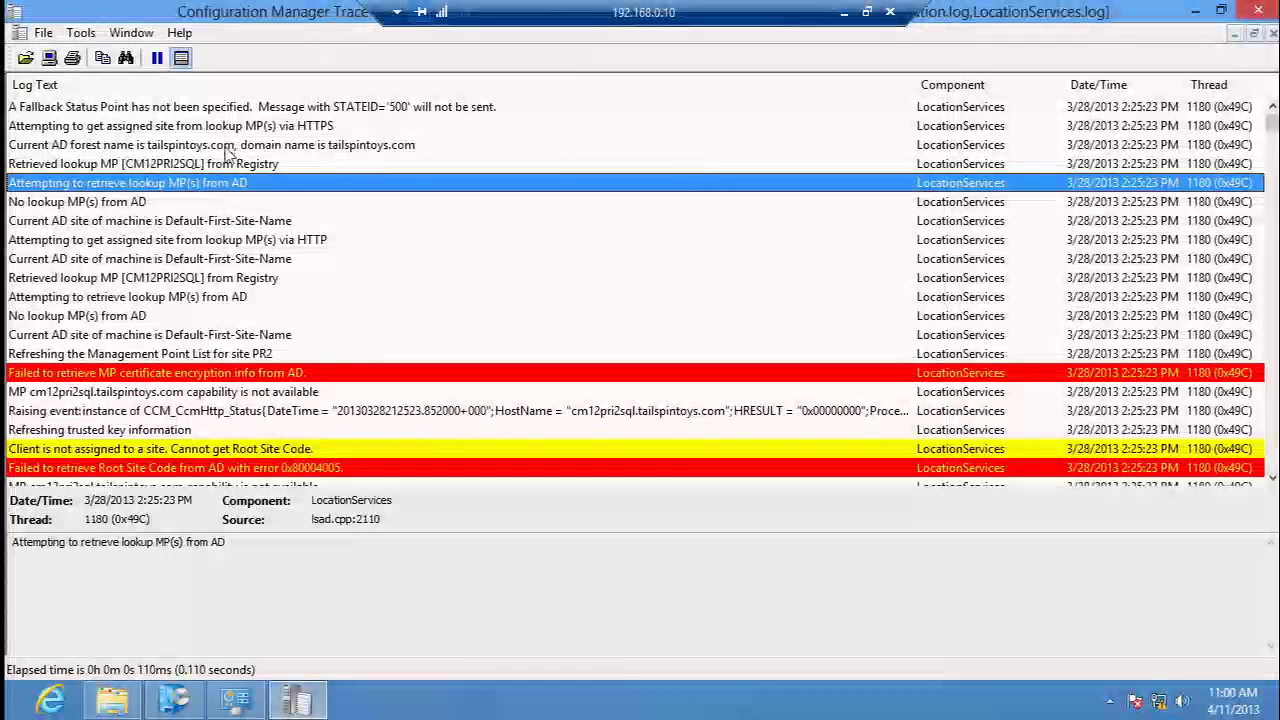
- Search the merged log from its first entry for "PR2", repeating until the "Assigning client to site 'PR2'" entry
click(230, 108)
click(81, 33)
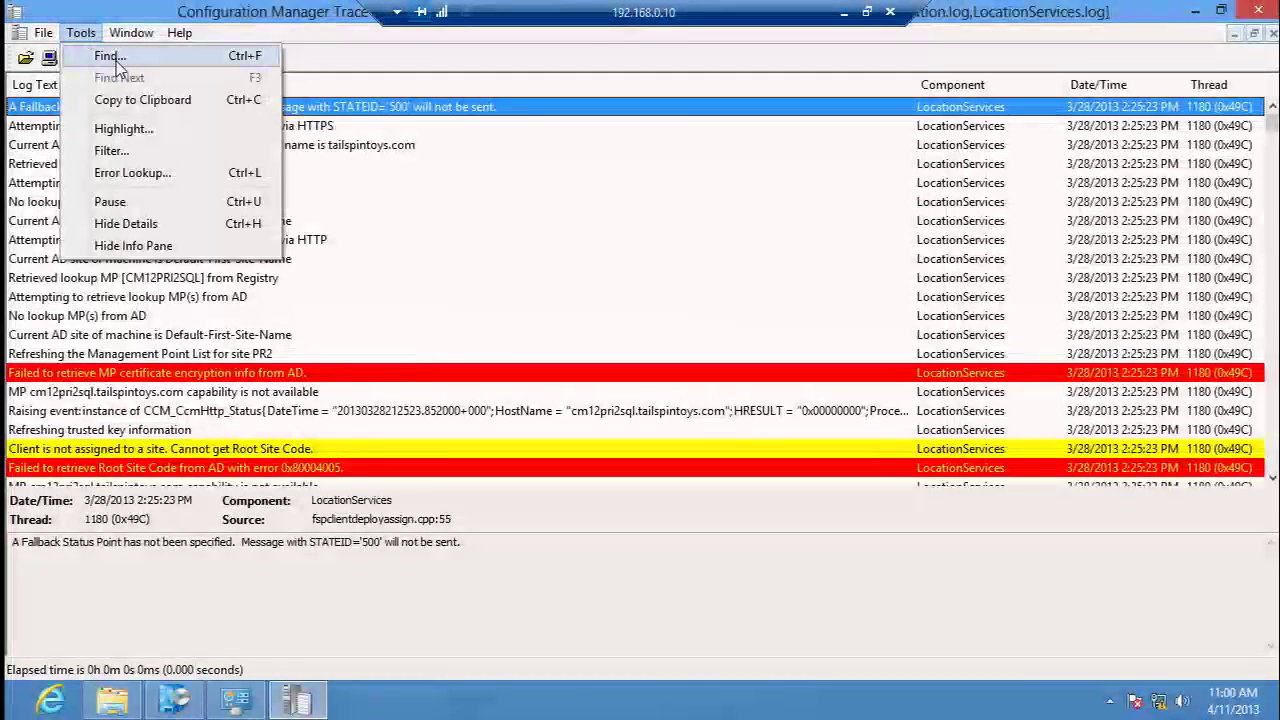
click(108, 56)
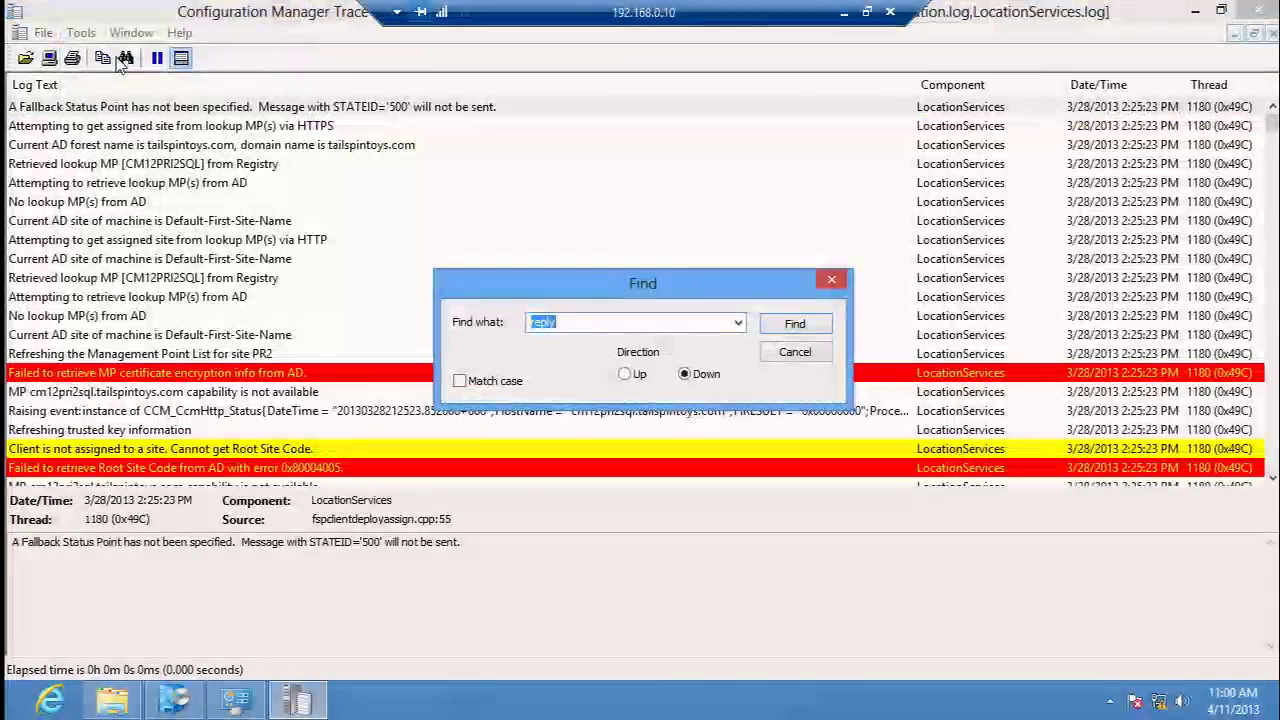
text(PR2)
key(Return)
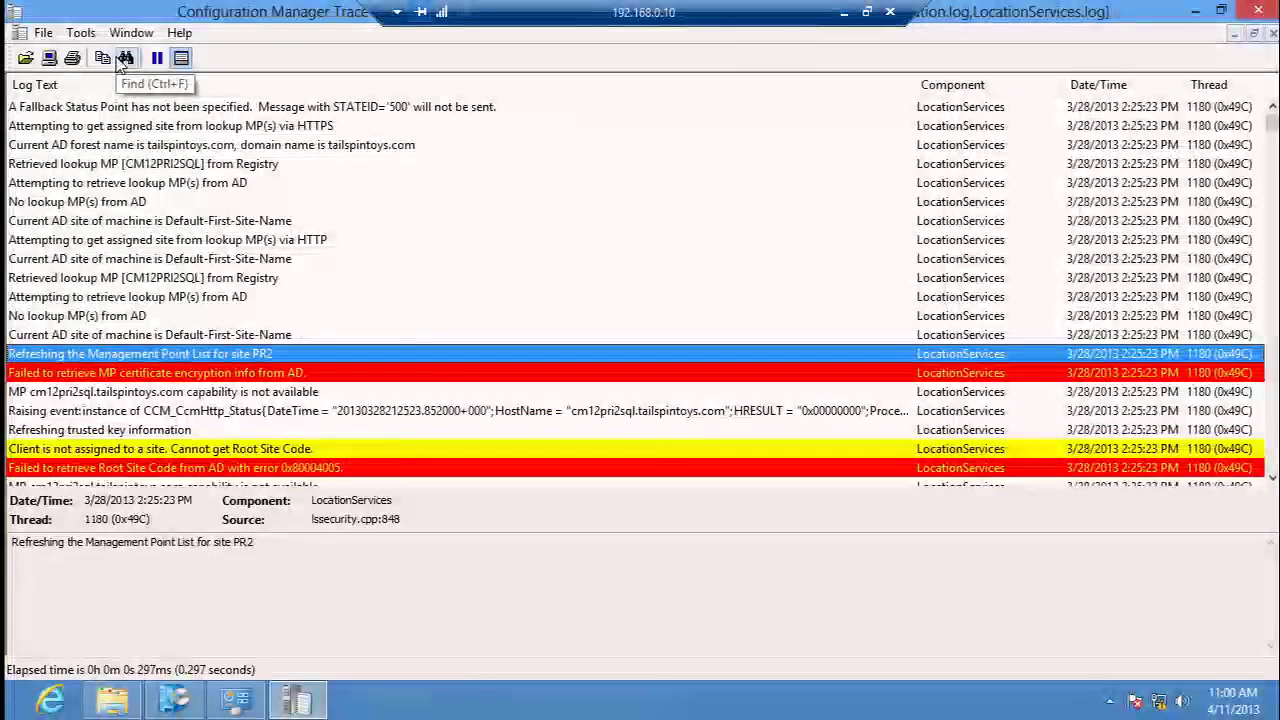
key(F3)
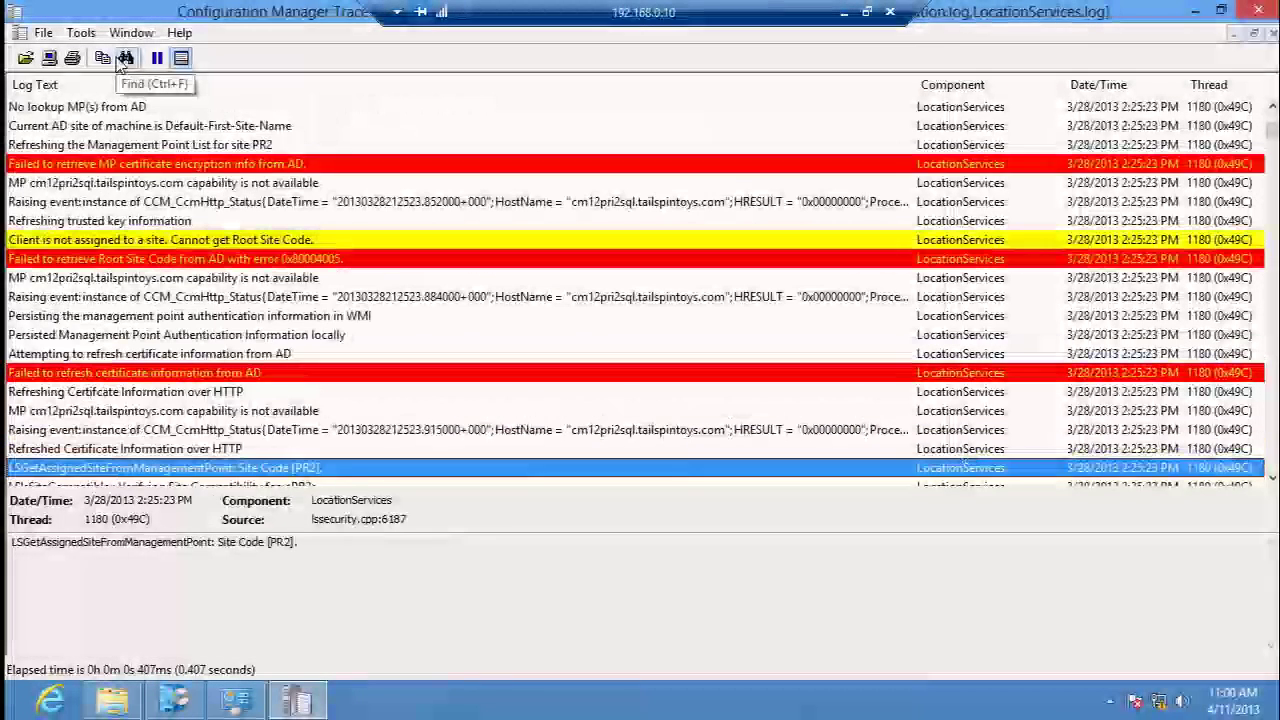
key(F3)
key(F3)
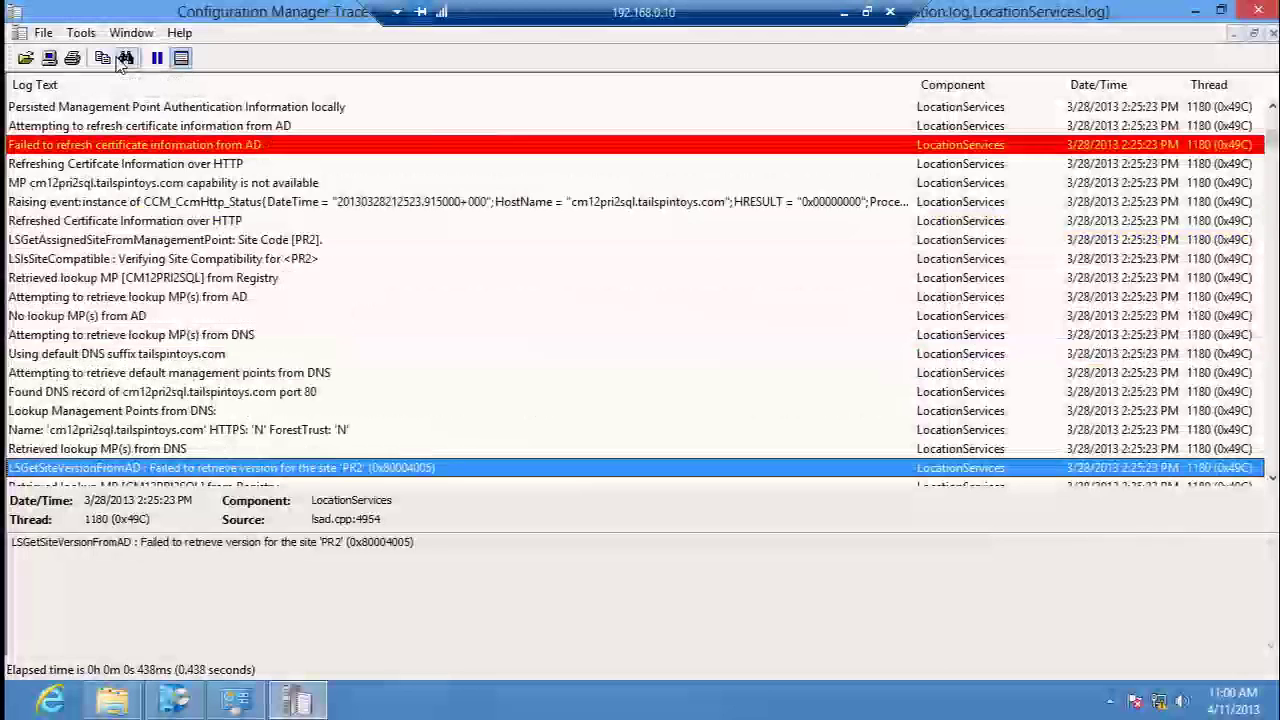
key(F3)
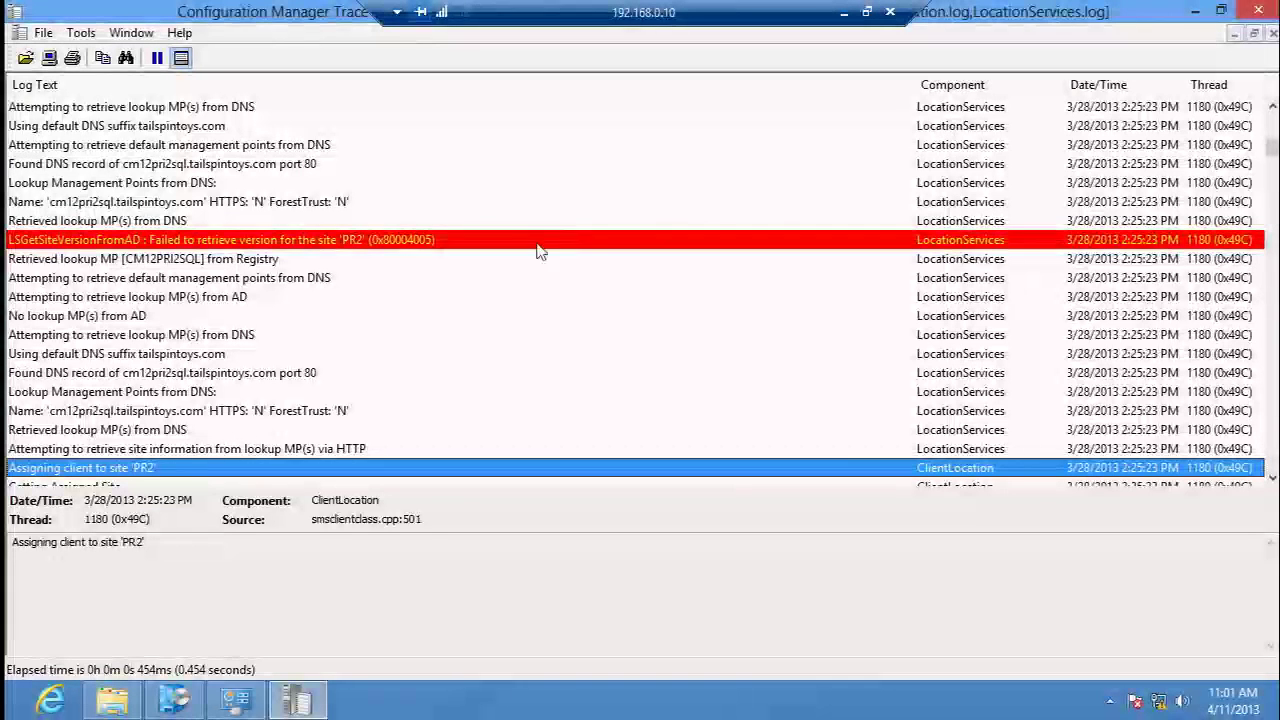
- Examine the AD and DNS management point lookup entries that precede the client's assignment to site PR2
click(100, 297)
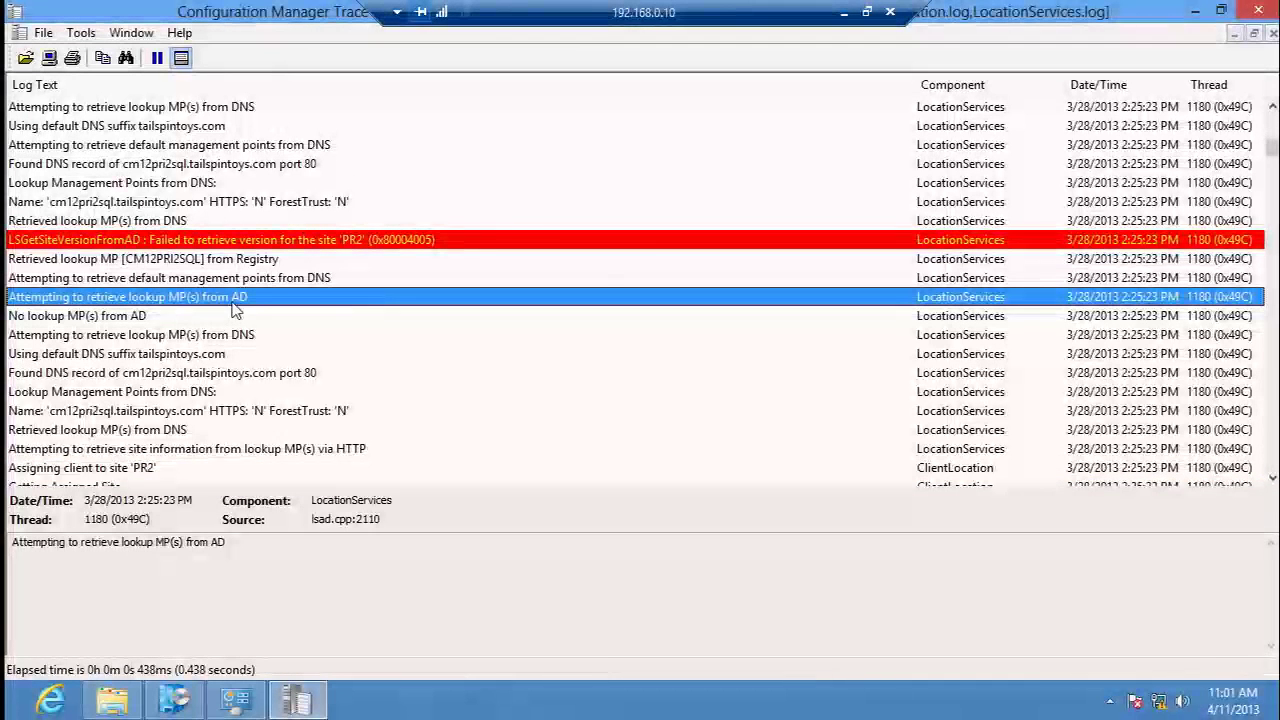
click(132, 335)
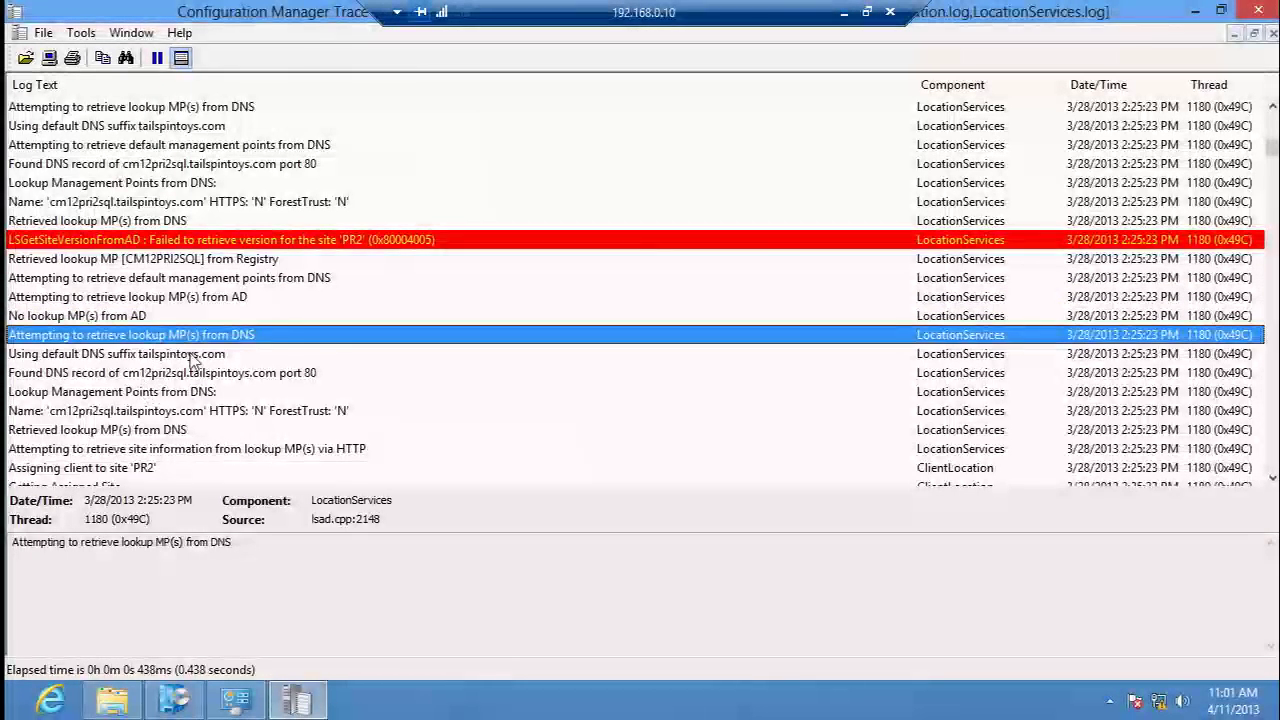
click(141, 376)
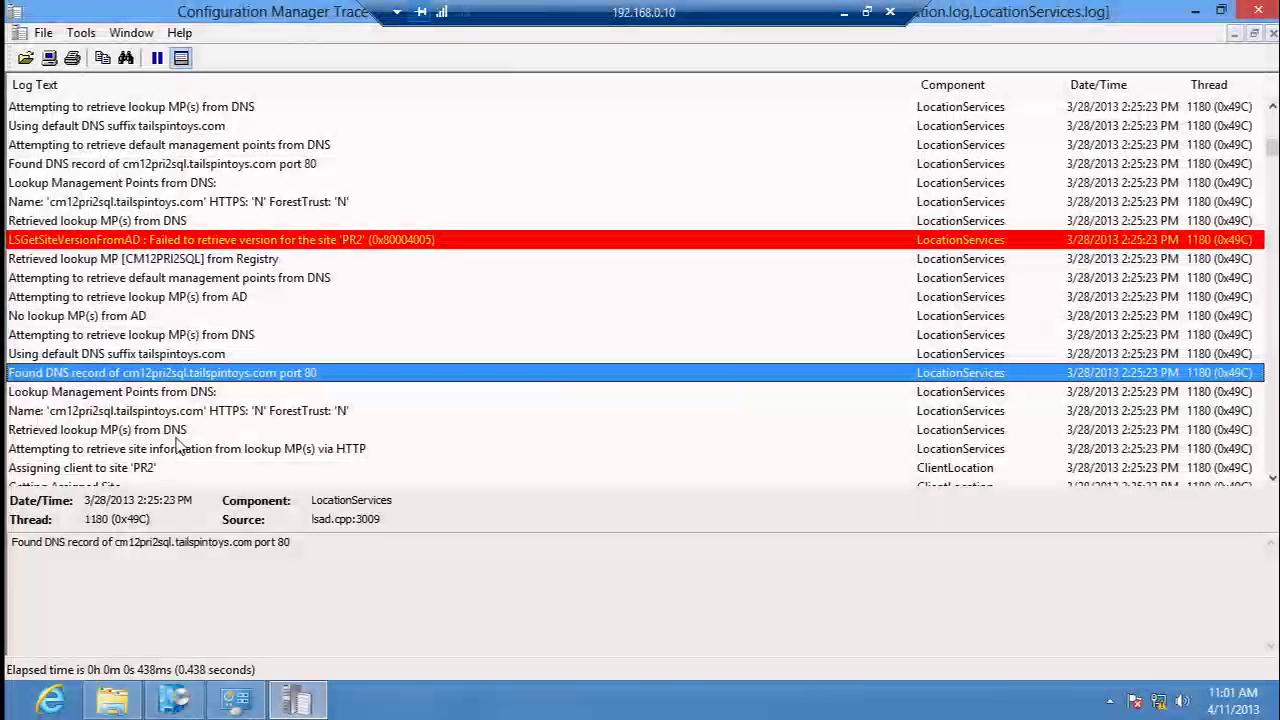
scroll(193, 427, down, 1)
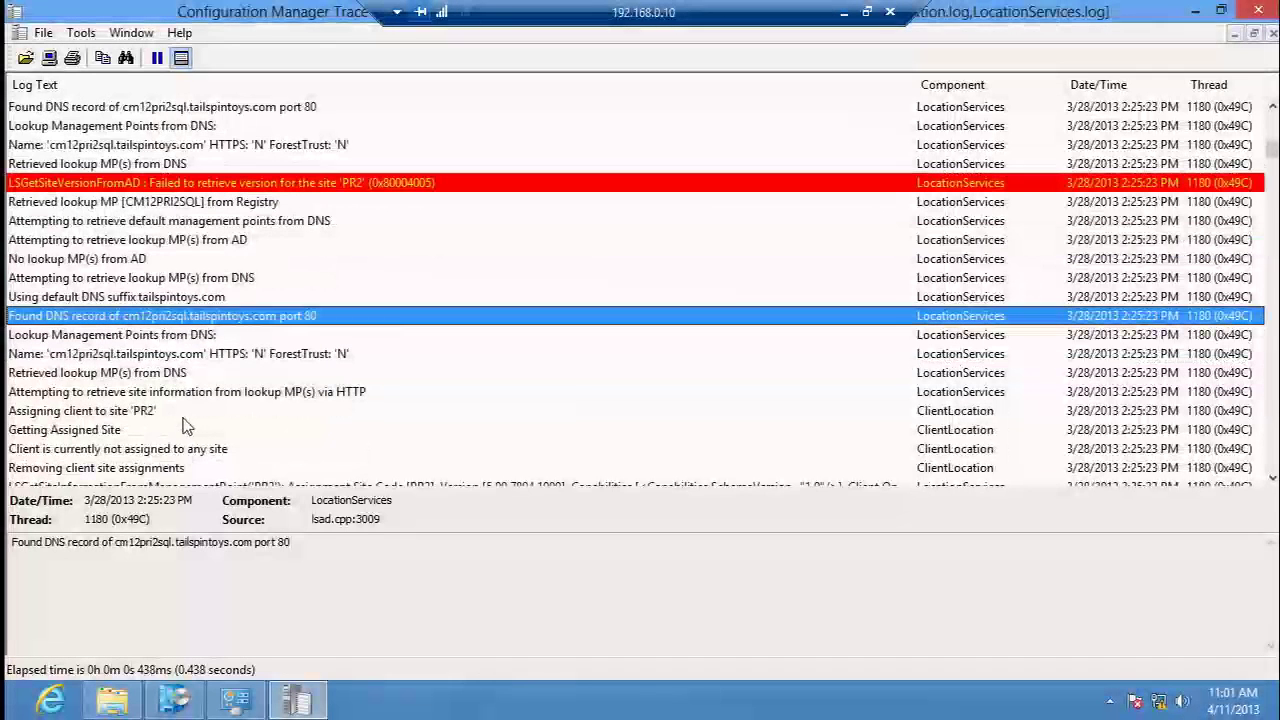
click(125, 416)
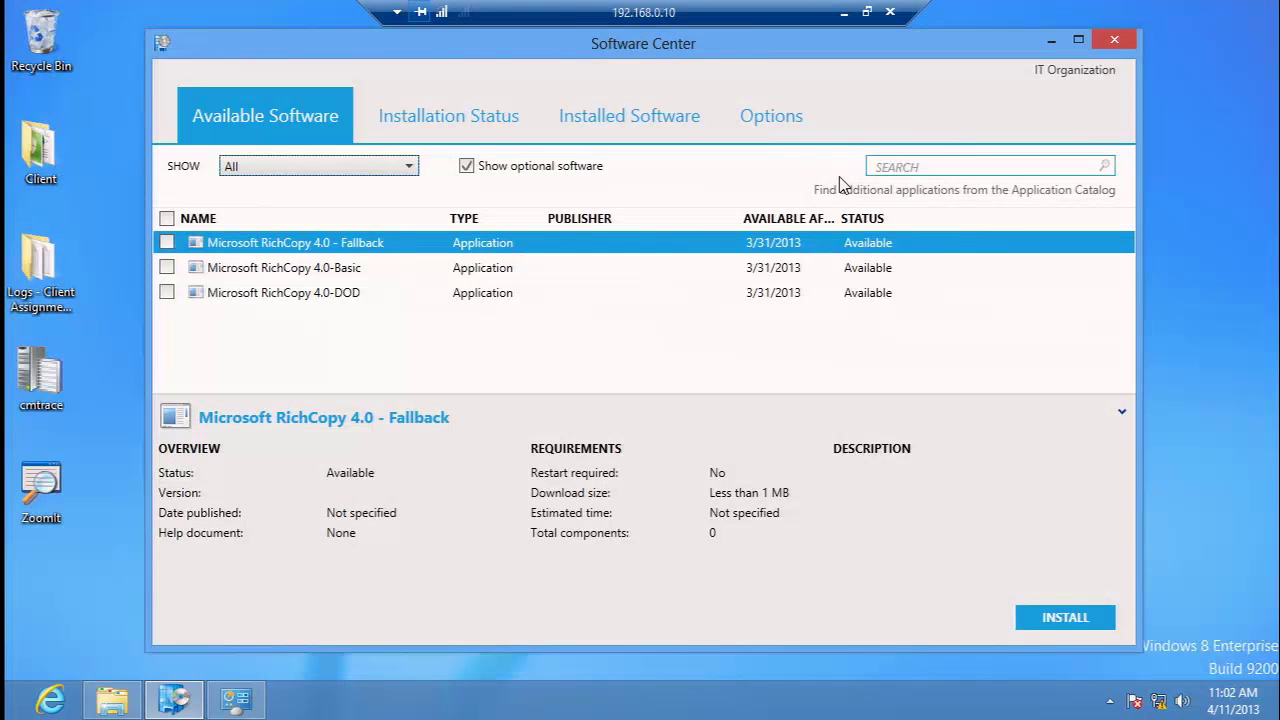
- Switch from the windows8-2 client session to the full-screen Configuration Manager console on the CAS server
double_click(586, 14)
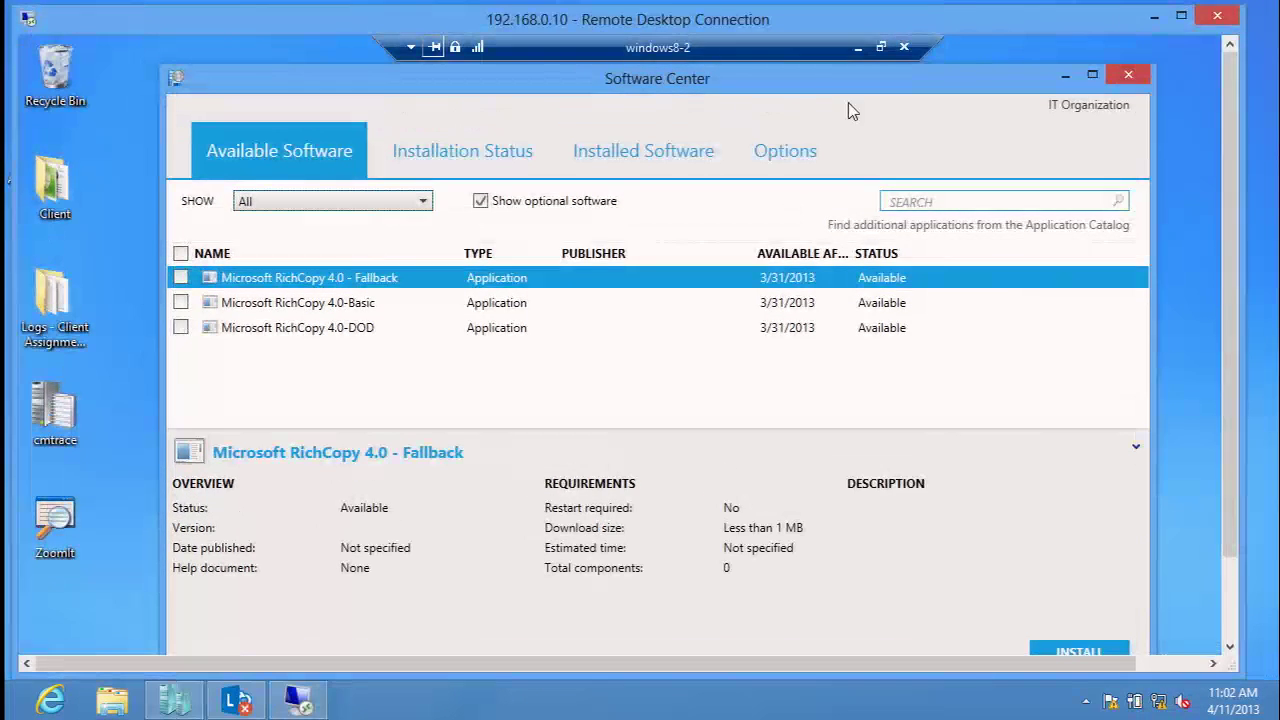
click(855, 47)
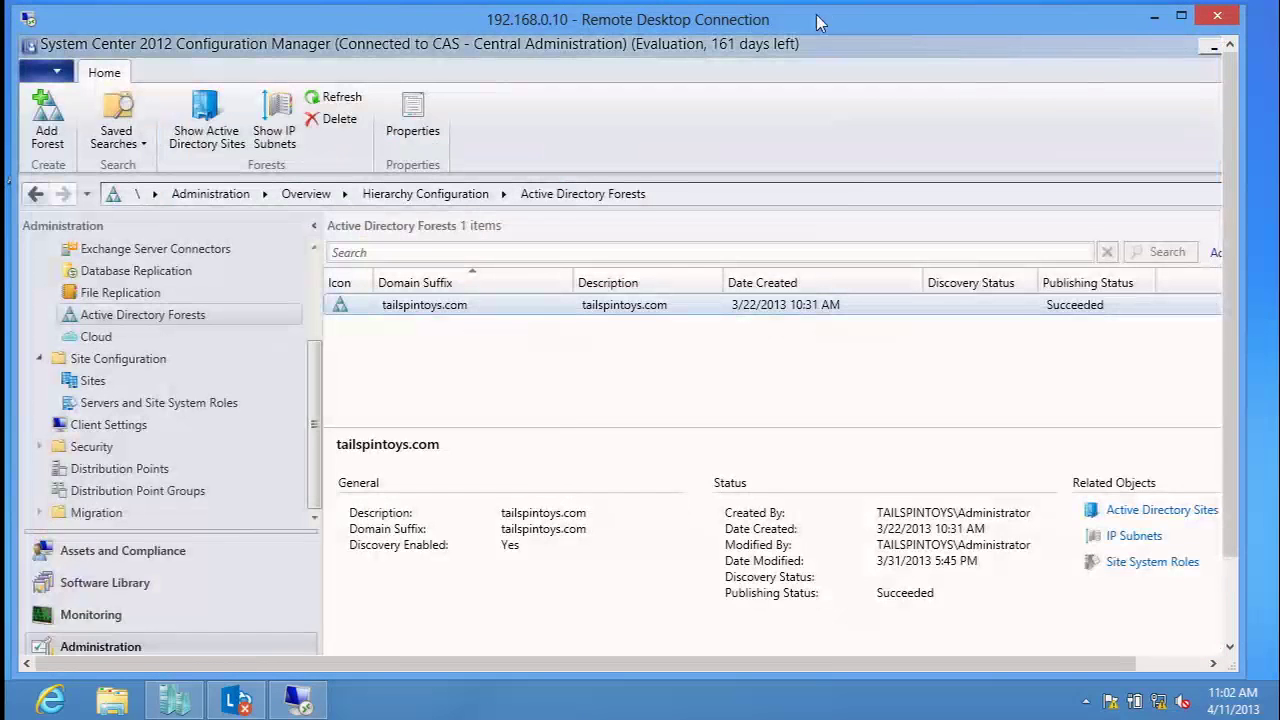
double_click(816, 14)
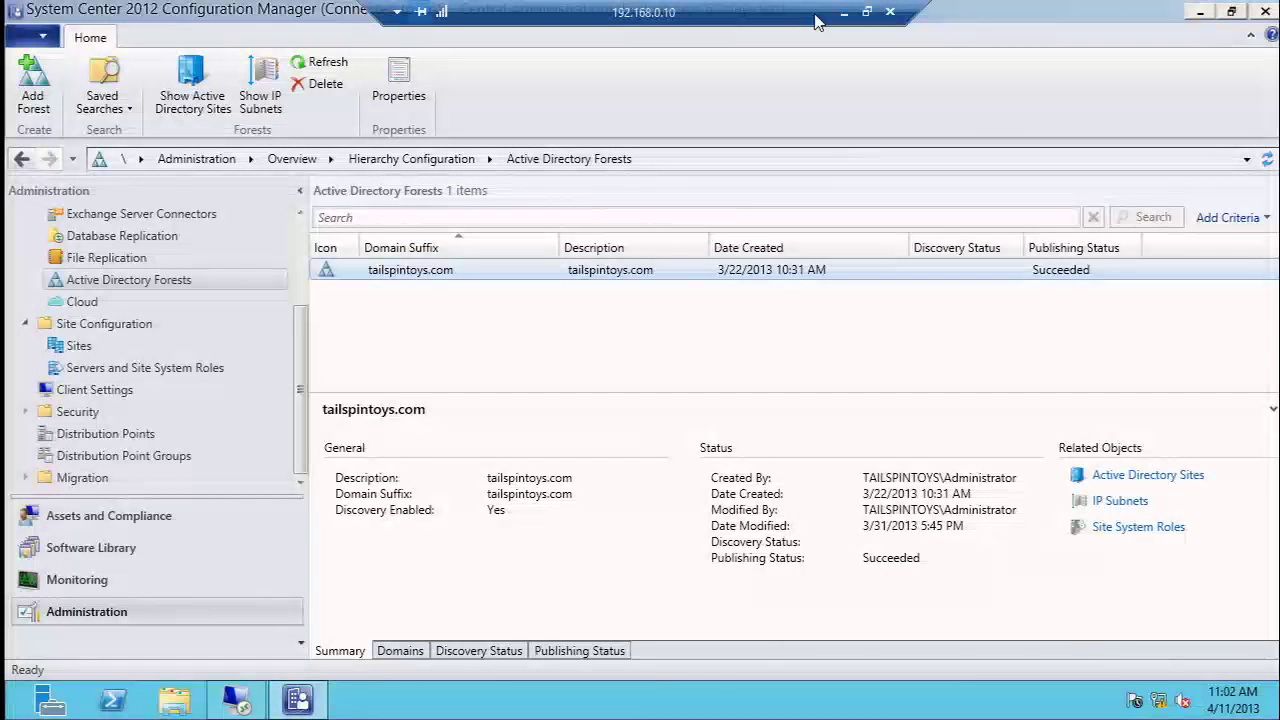
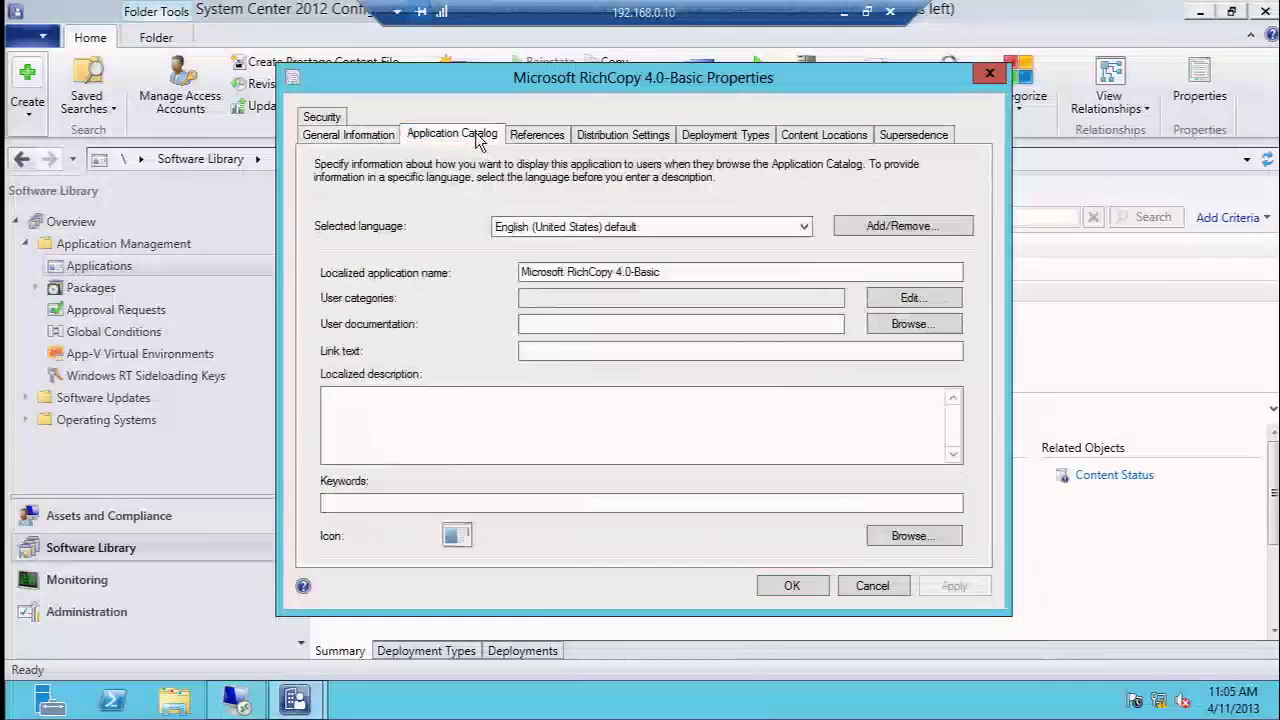
- Review the Microsoft RichCopy 4.0-Basic application's distribution settings and its MSI deployment type's content settings, and close the properties without changes
click(602, 140)
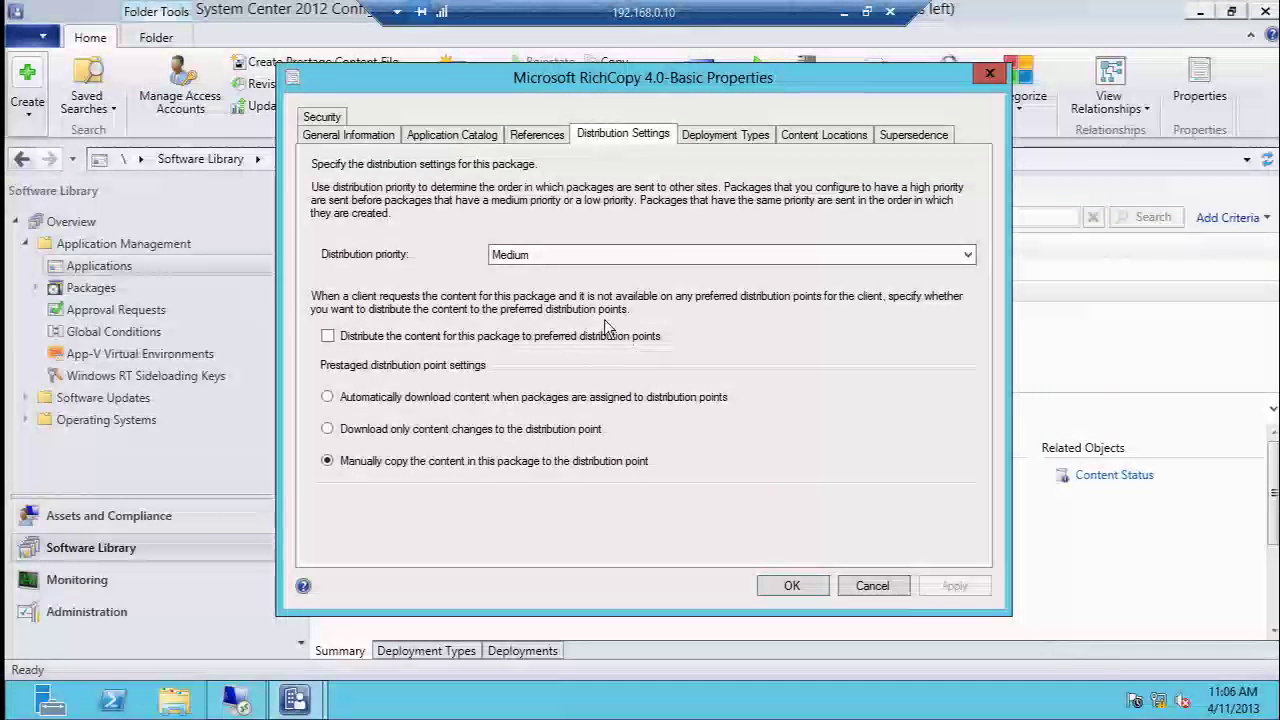
click(721, 134)
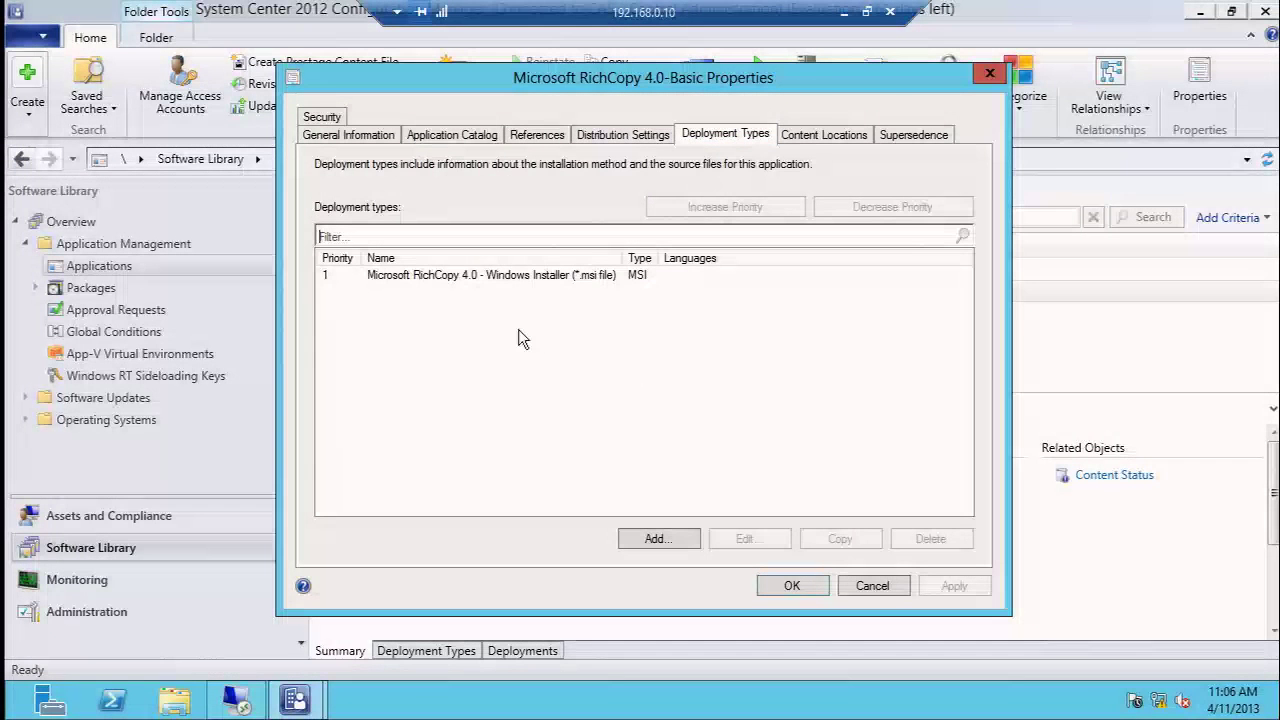
click(534, 274)
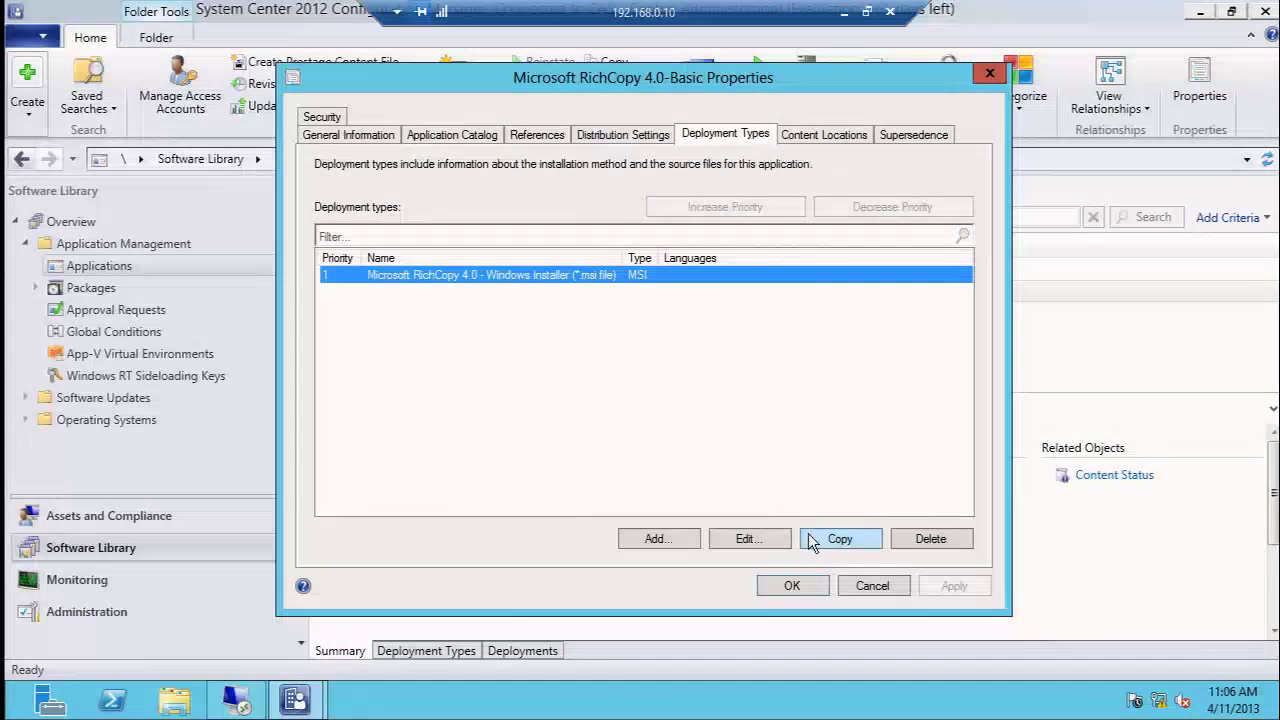
click(752, 539)
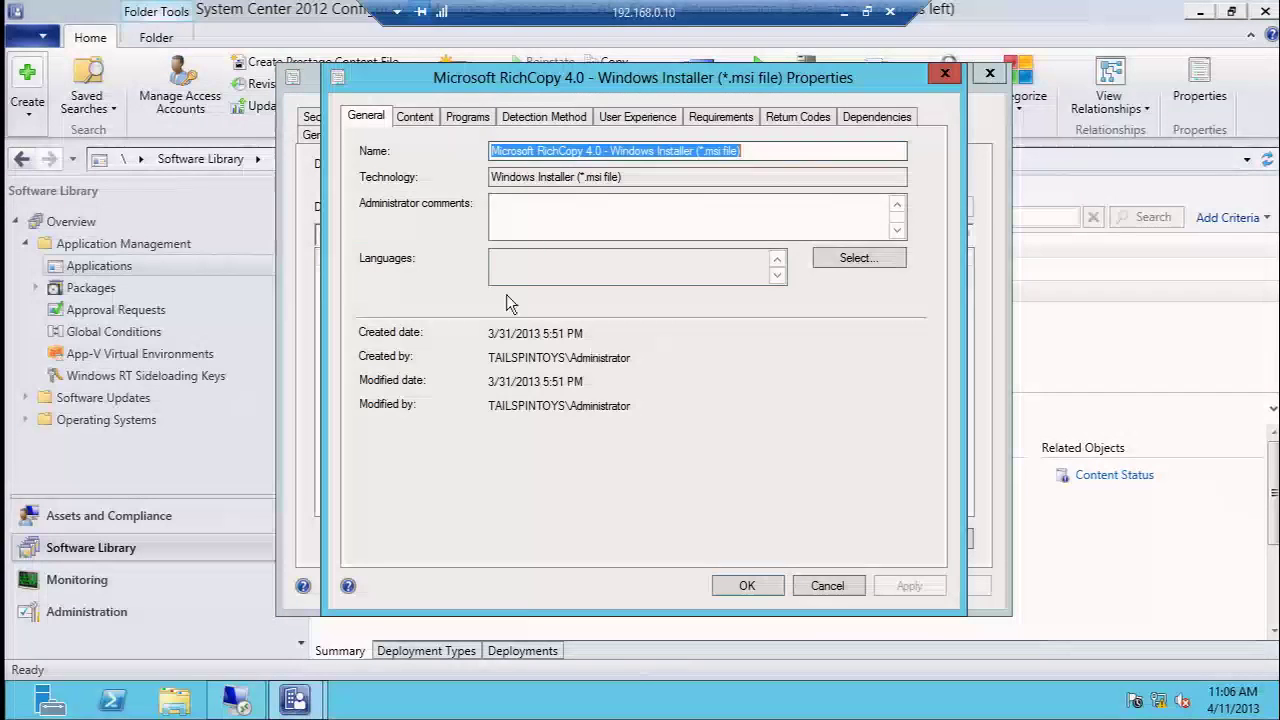
click(415, 117)
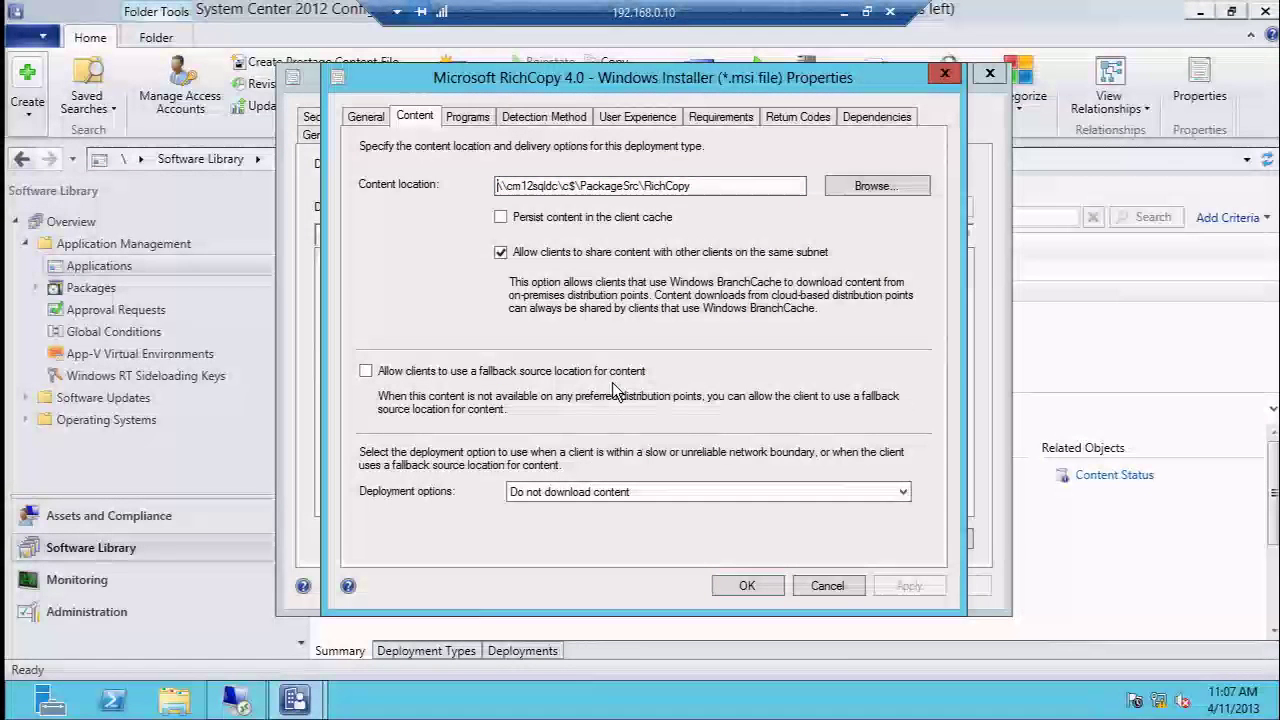
click(828, 585)
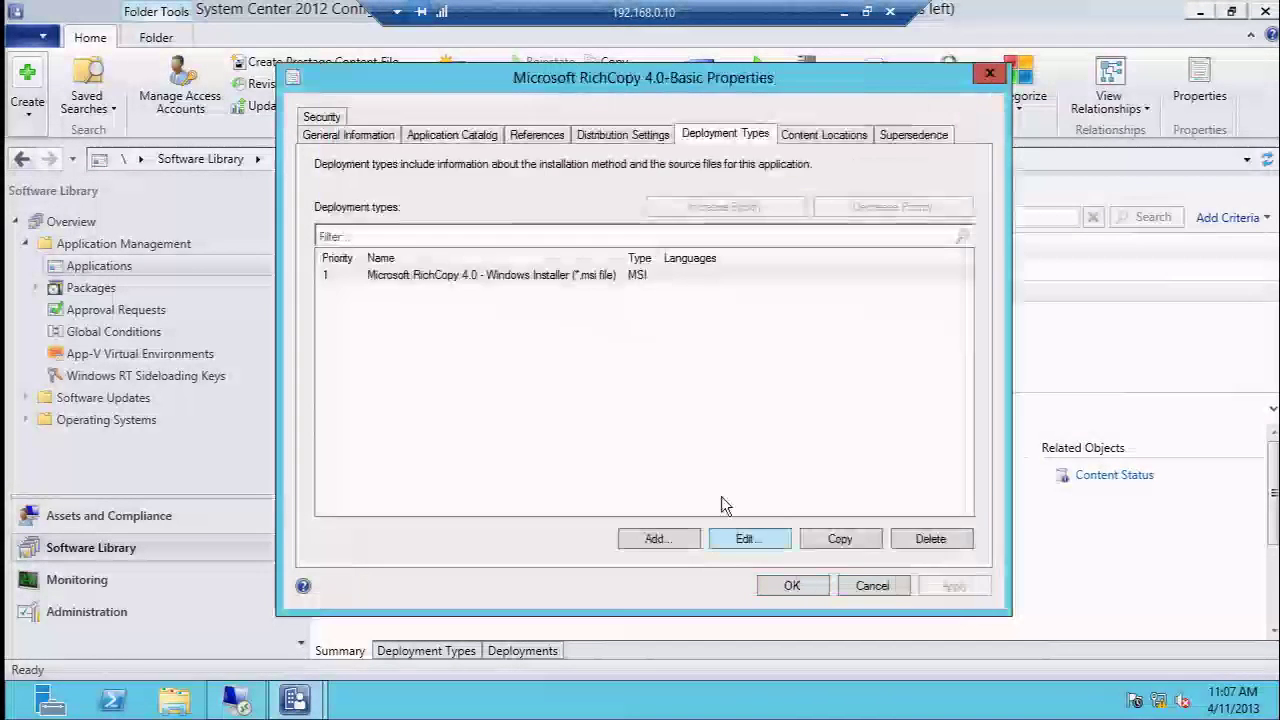
click(860, 588)
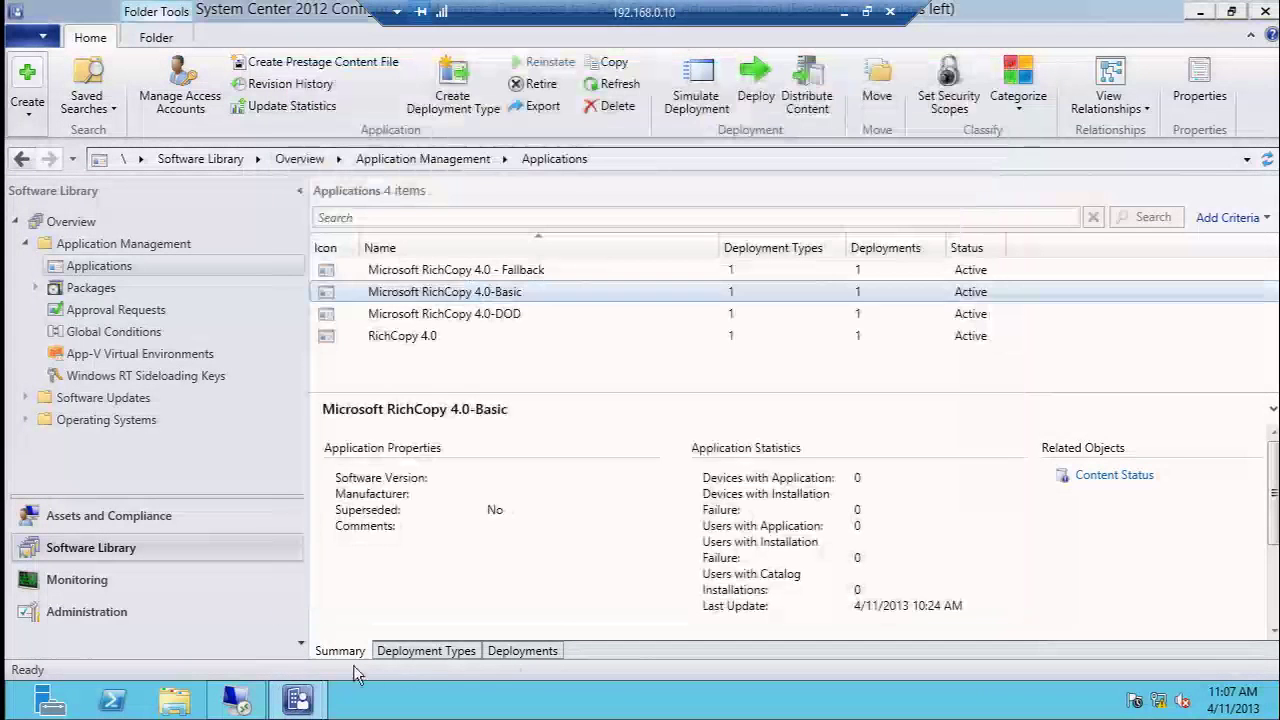
- Switch to the windows8-2 client session and check the contents of the C:\Windows\ccmcache folder
click(248, 705)
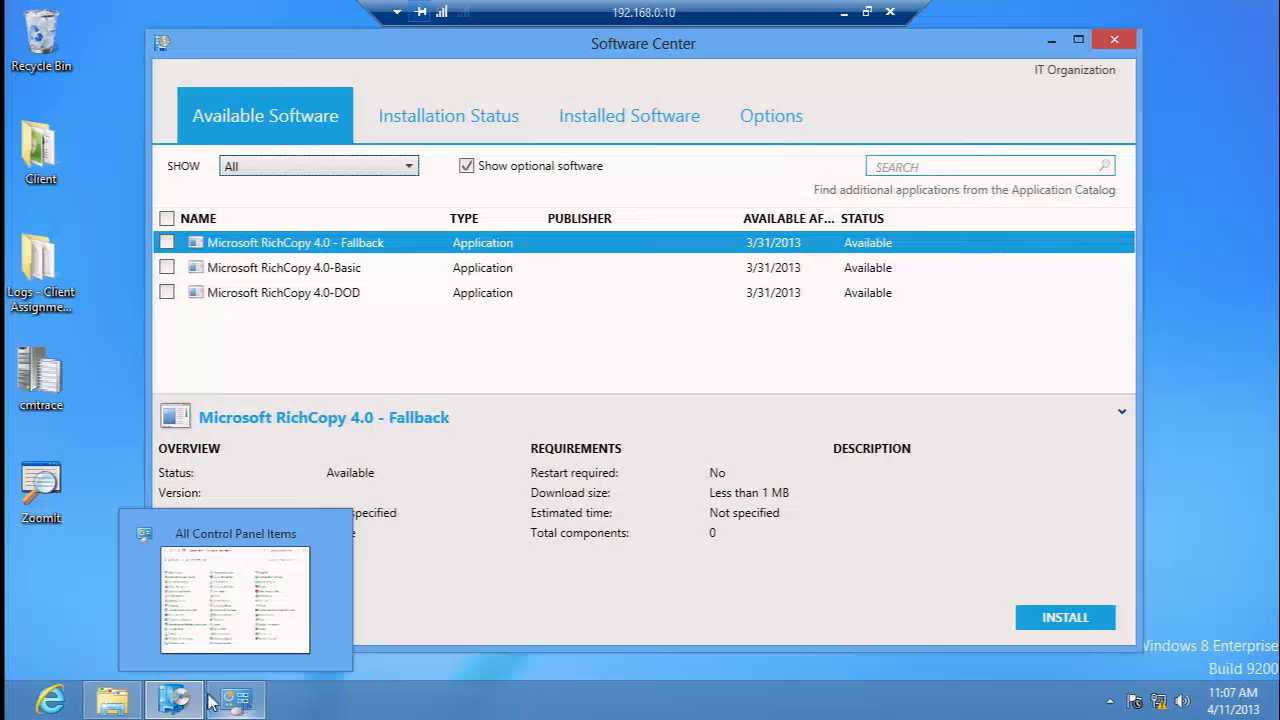
click(113, 705)
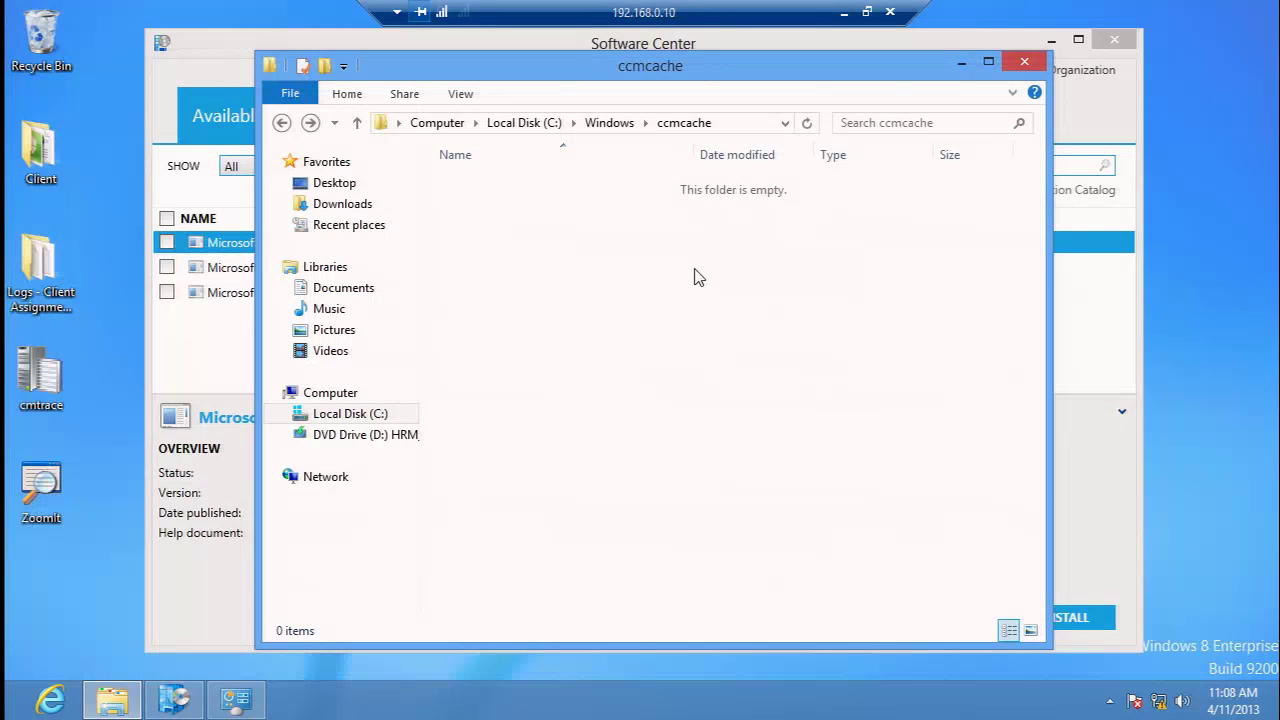
- Install Microsoft RichCopy 4.0-Basic from the available software in Software Center and retry the installation
click(961, 64)
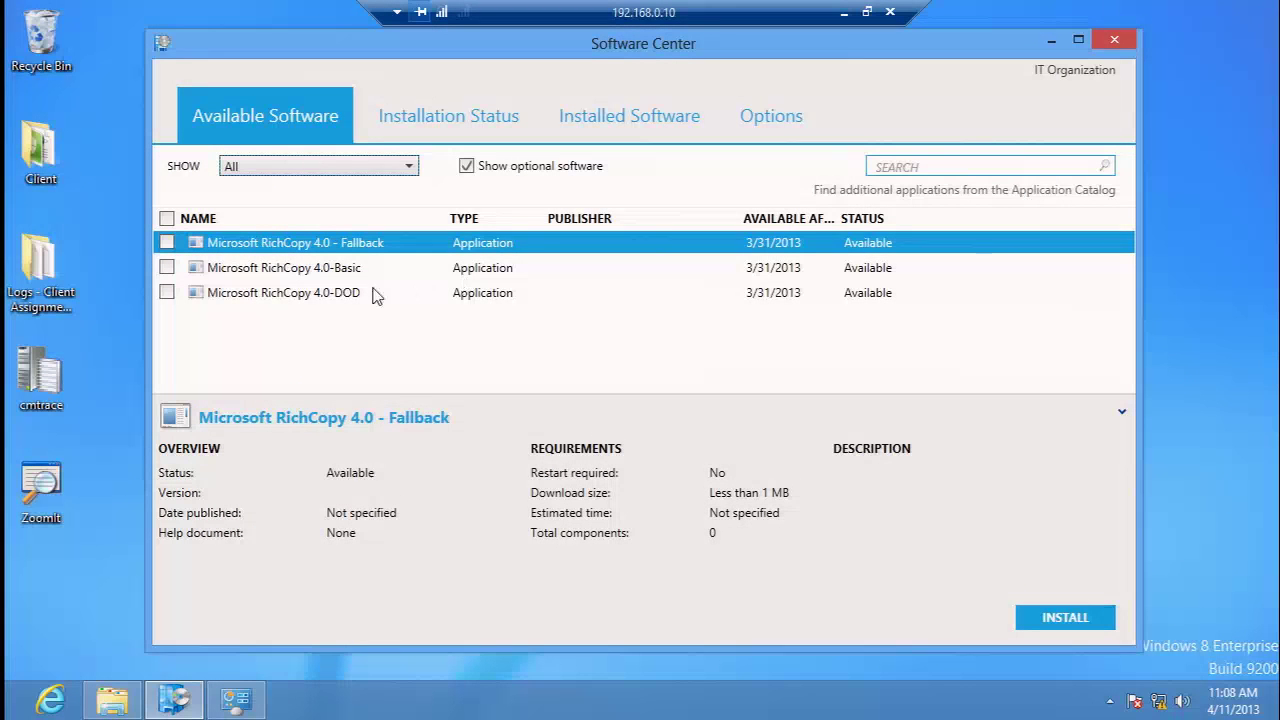
click(342, 270)
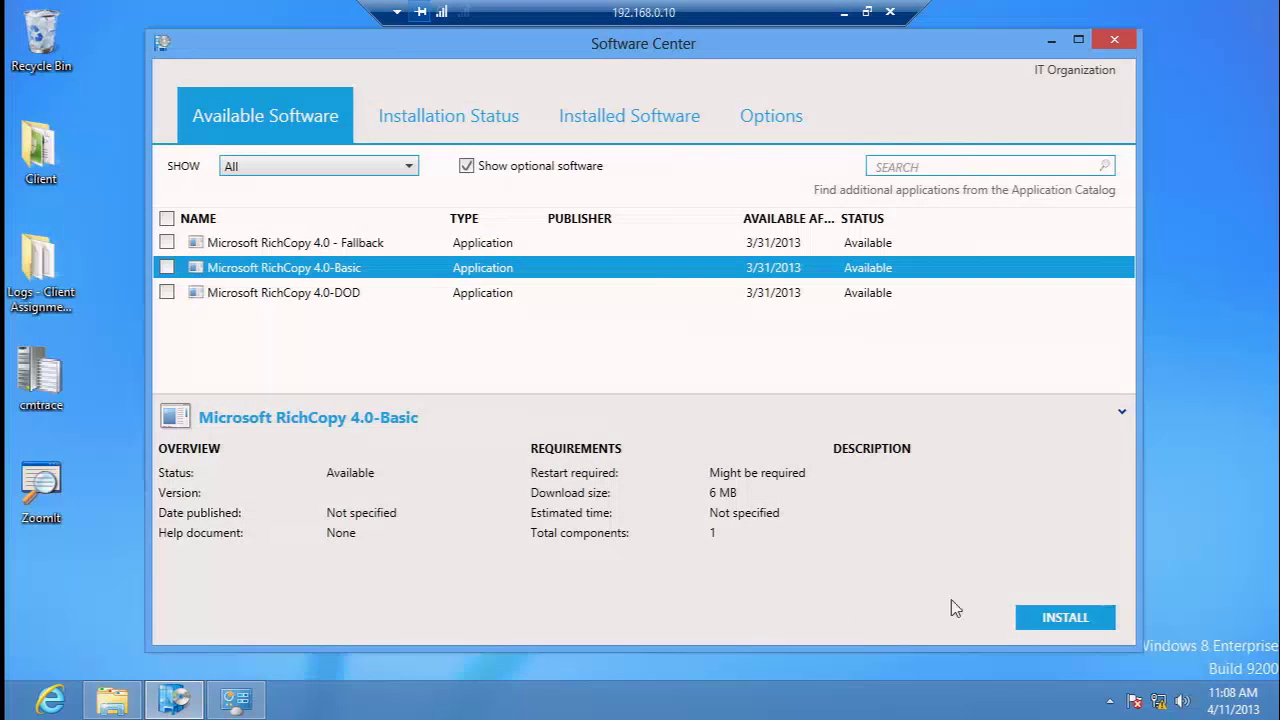
click(1064, 621)
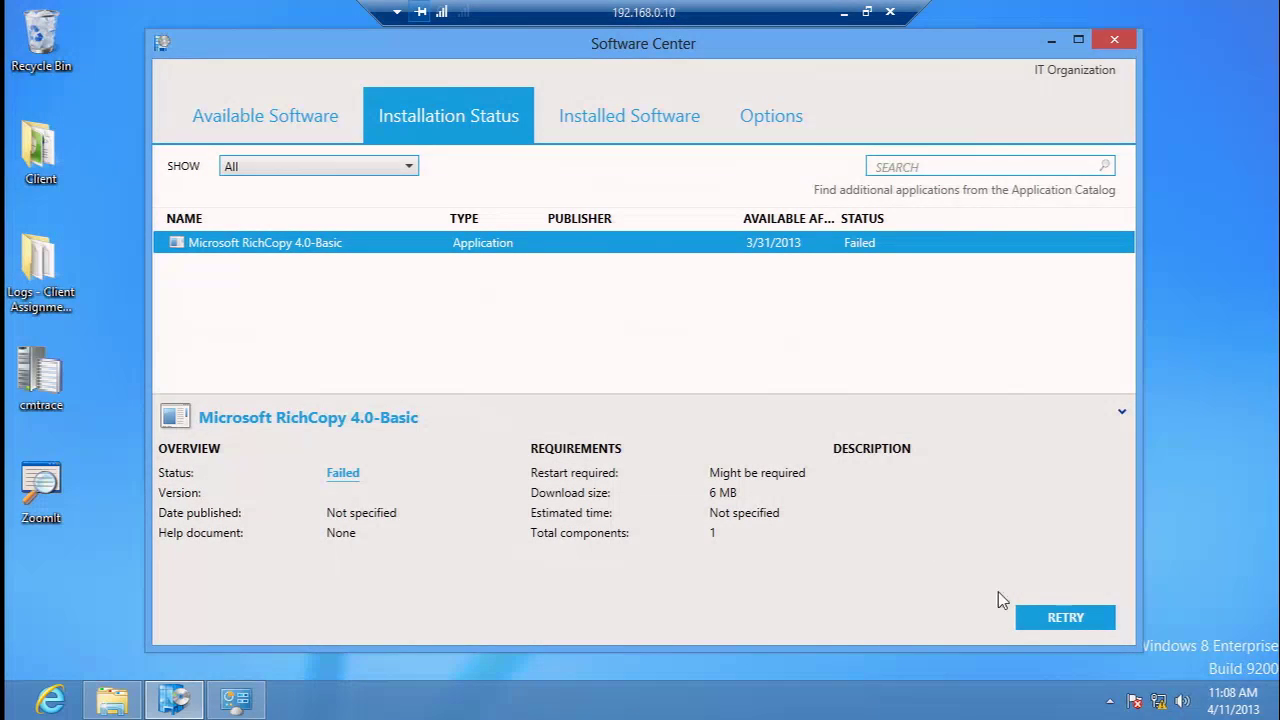
click(1050, 614)
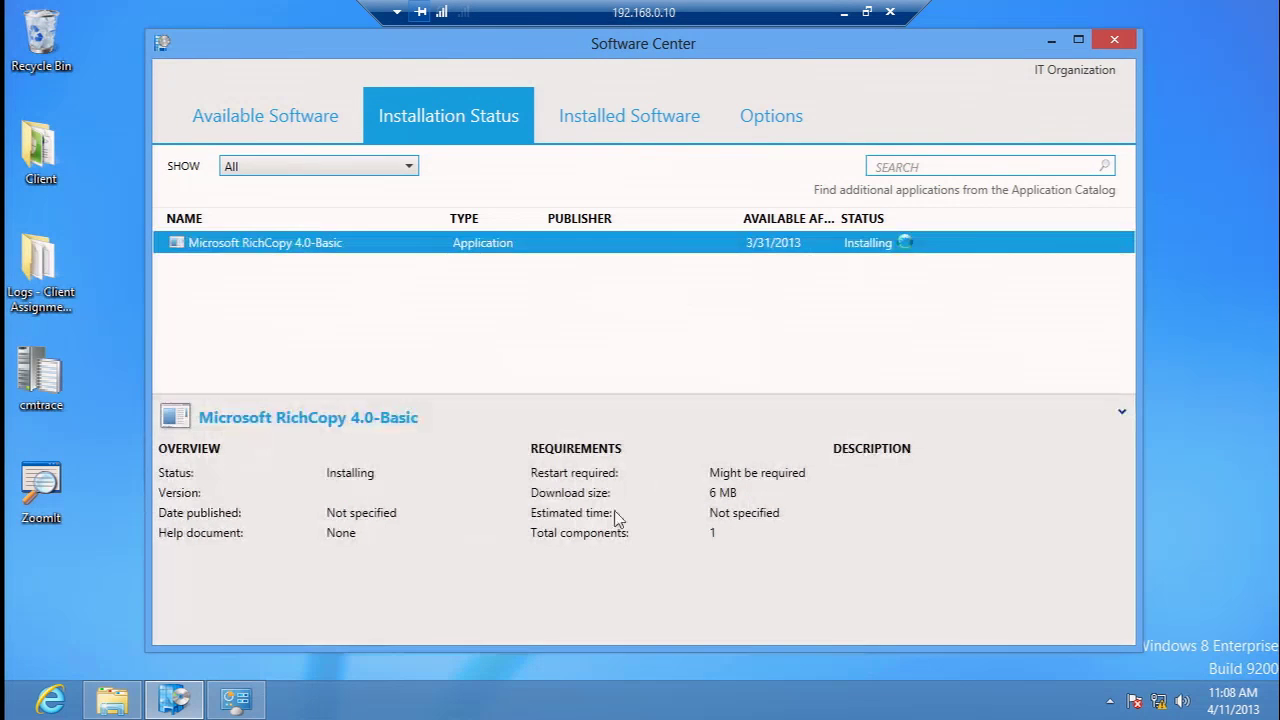
- Inspect the downloaded files in subfolder t of ccmcache, recheck ccmcache, and return to Software Center
click(112, 700)
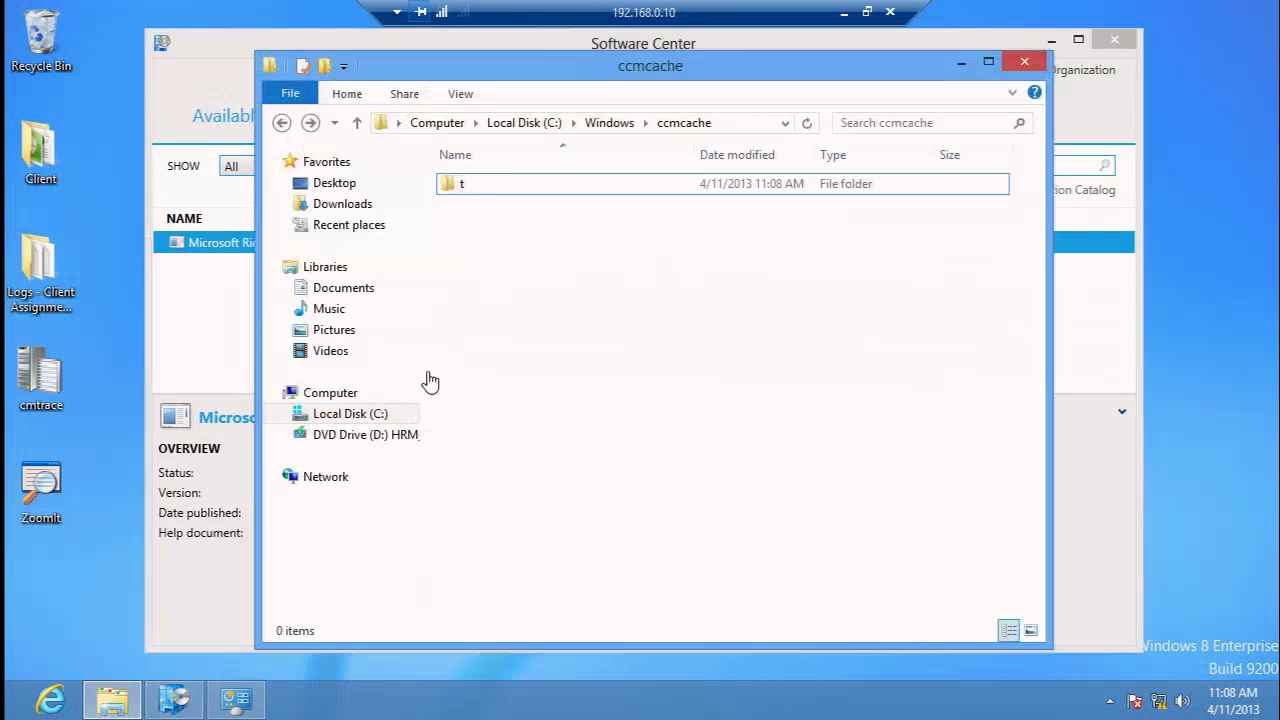
double_click(520, 197)
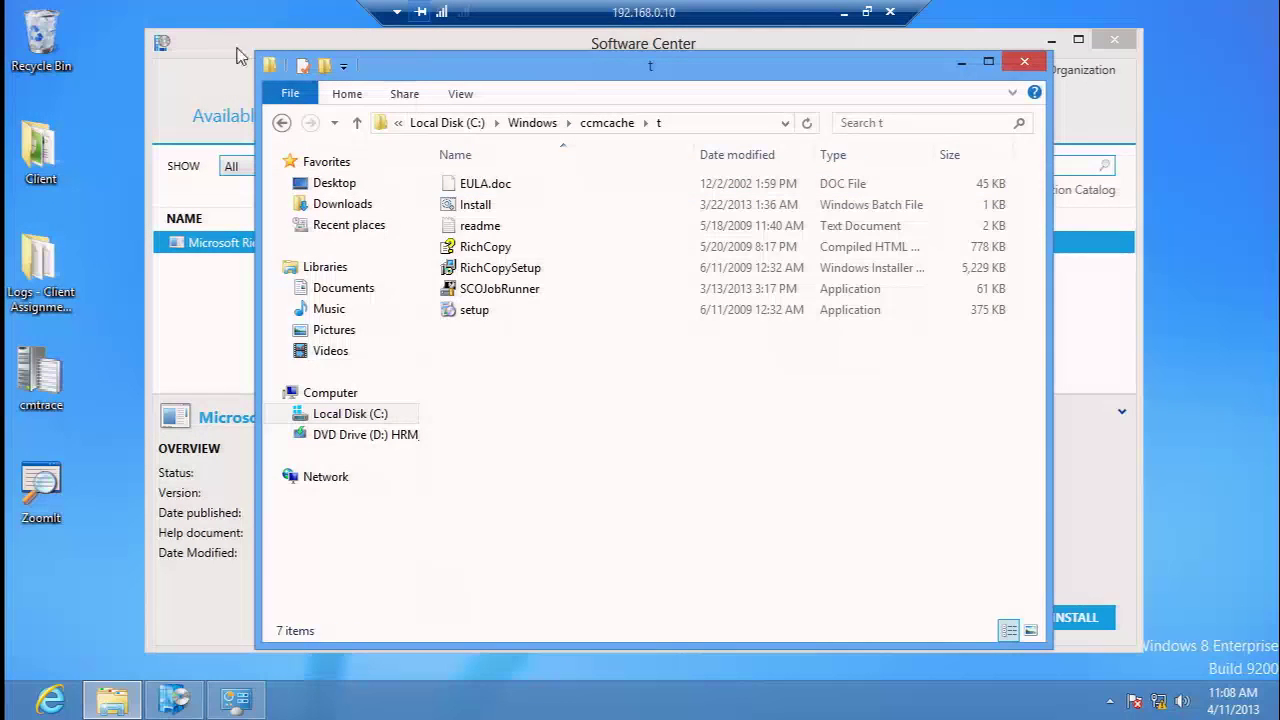
click(283, 123)
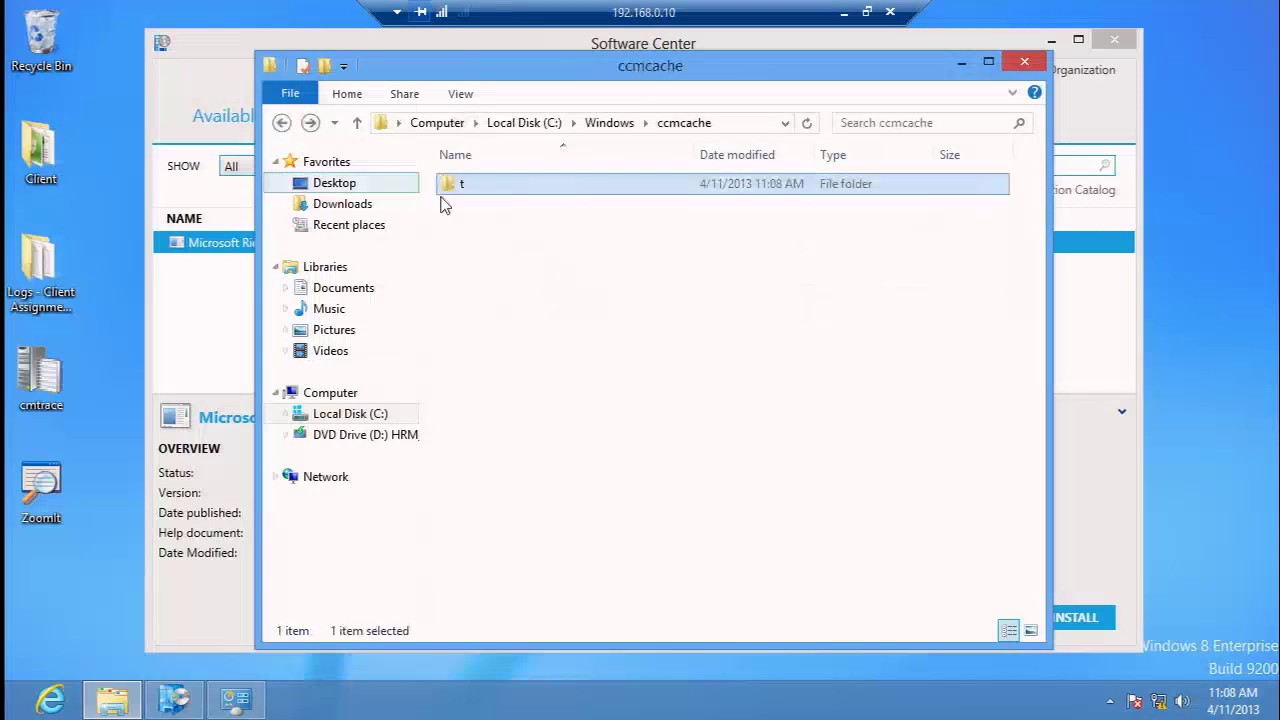
click(475, 186)
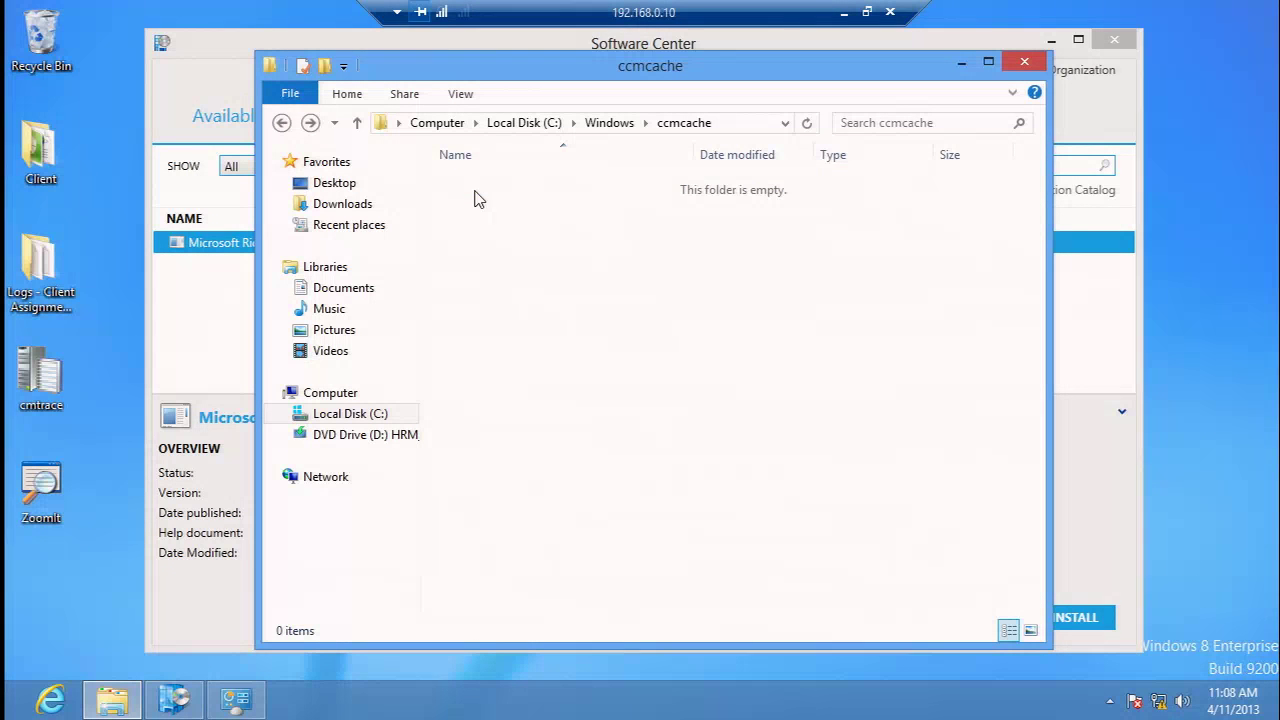
click(961, 66)
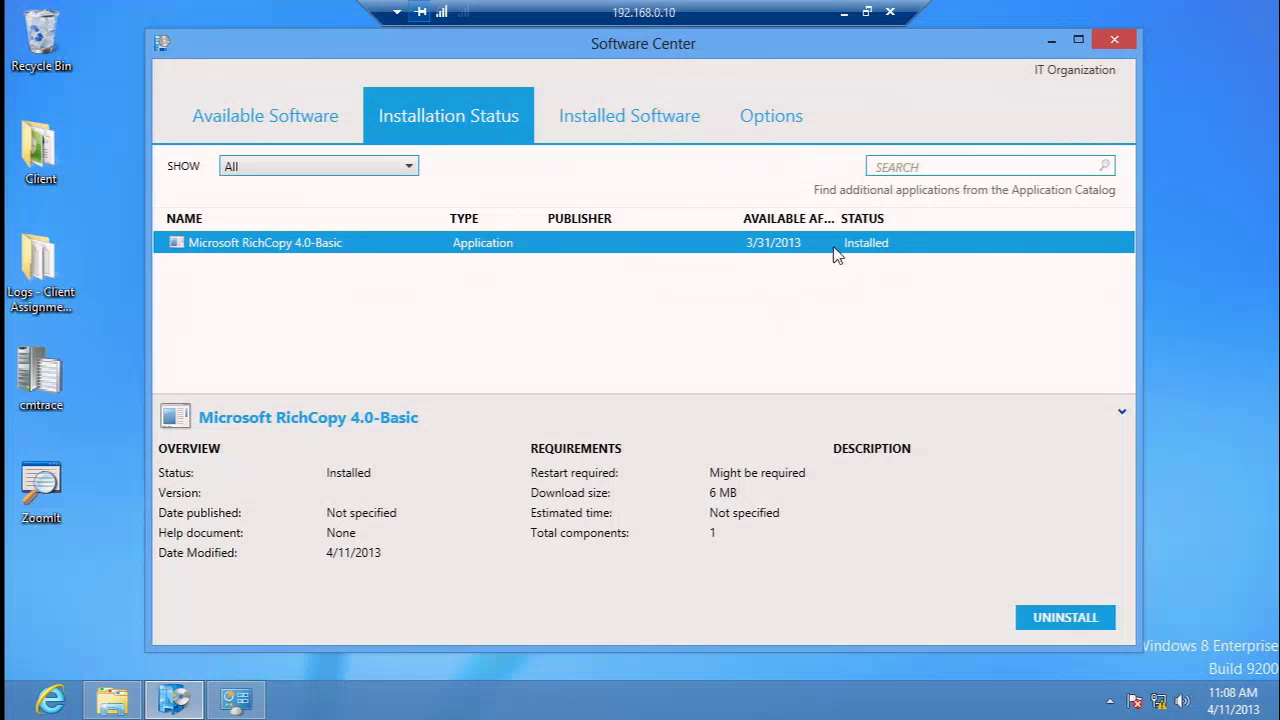
- Open CAS.log from C:\Windows\CCM\Logs through a new File Explorer window and maximize the log viewer
right_click(118, 708)
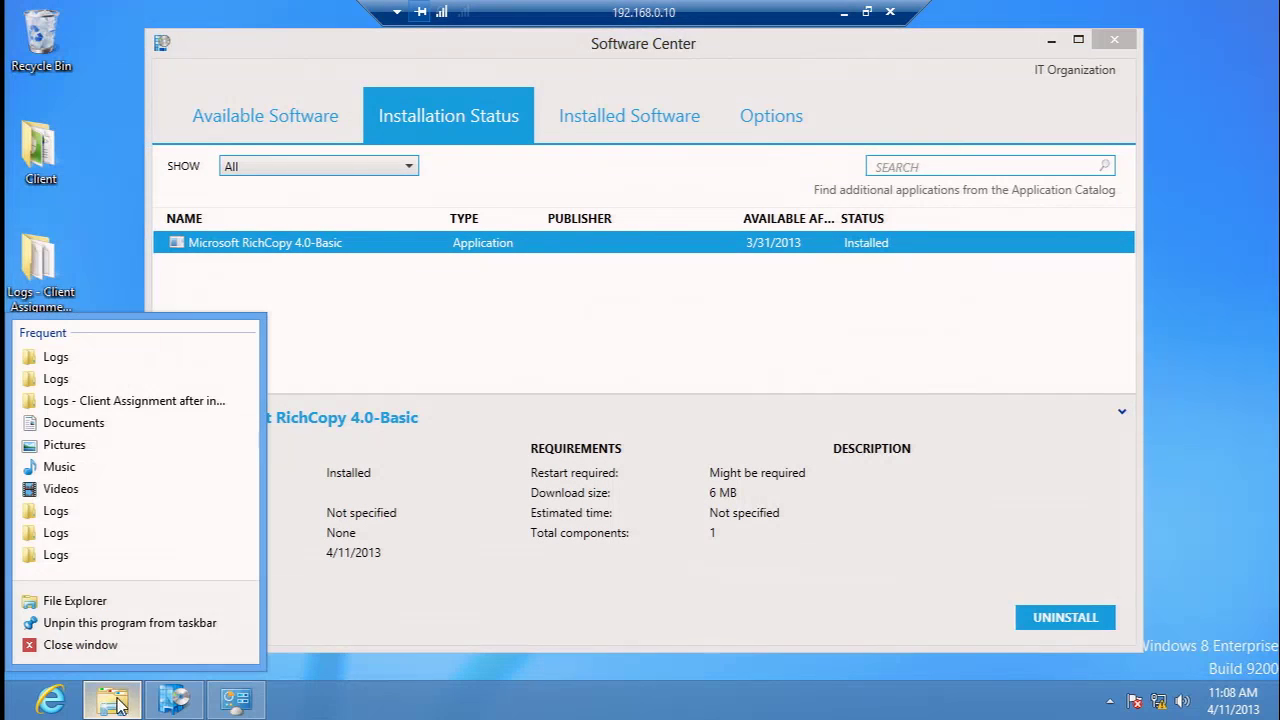
click(163, 604)
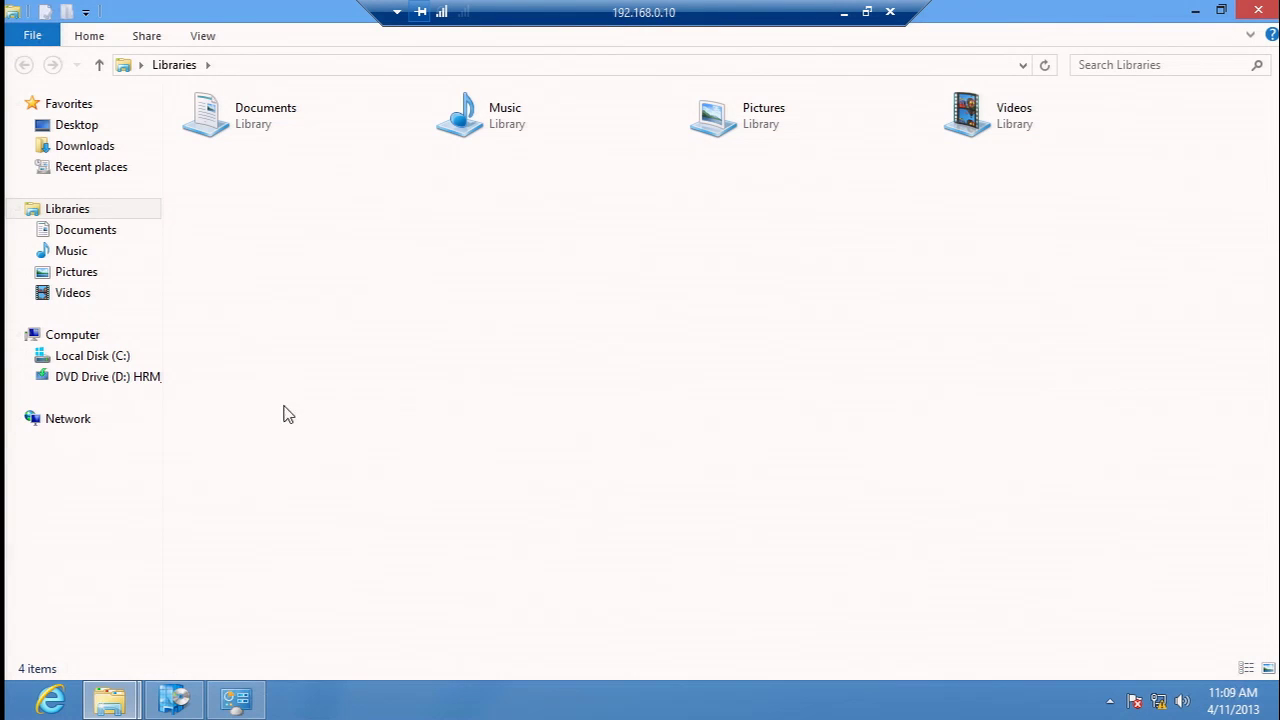
click(117, 360)
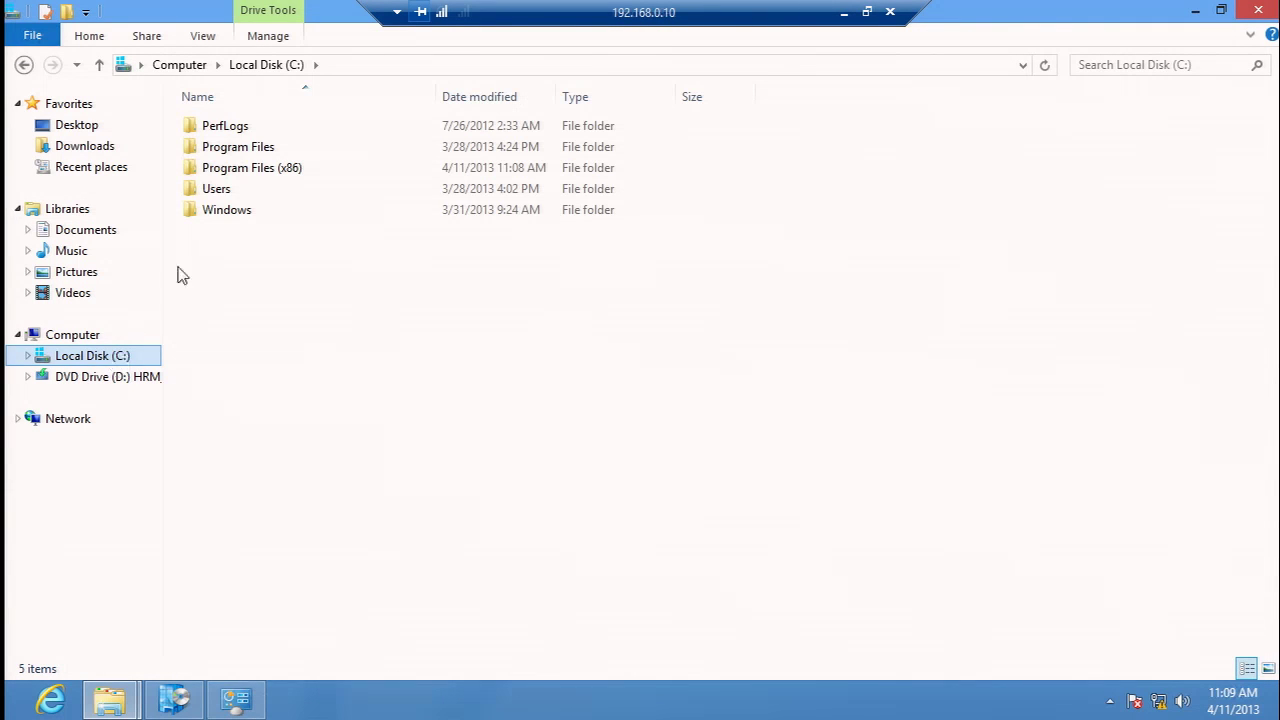
double_click(214, 211)
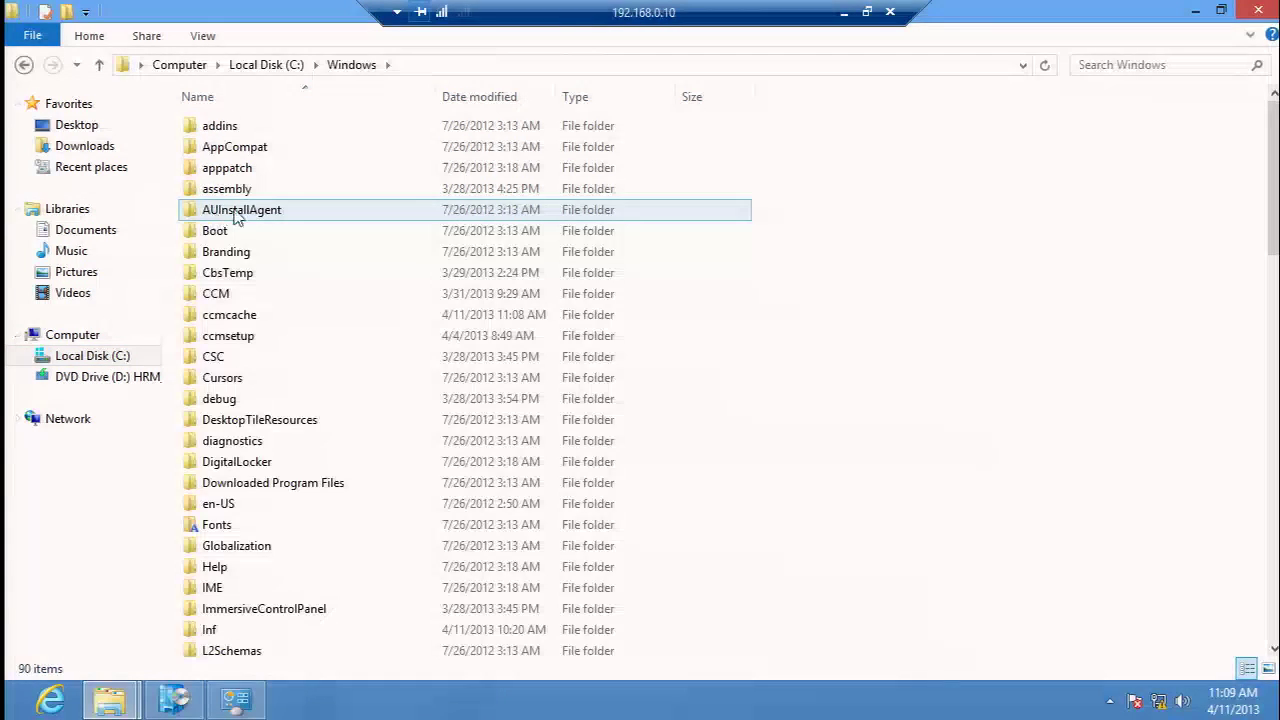
click(250, 300)
double_click(250, 300)
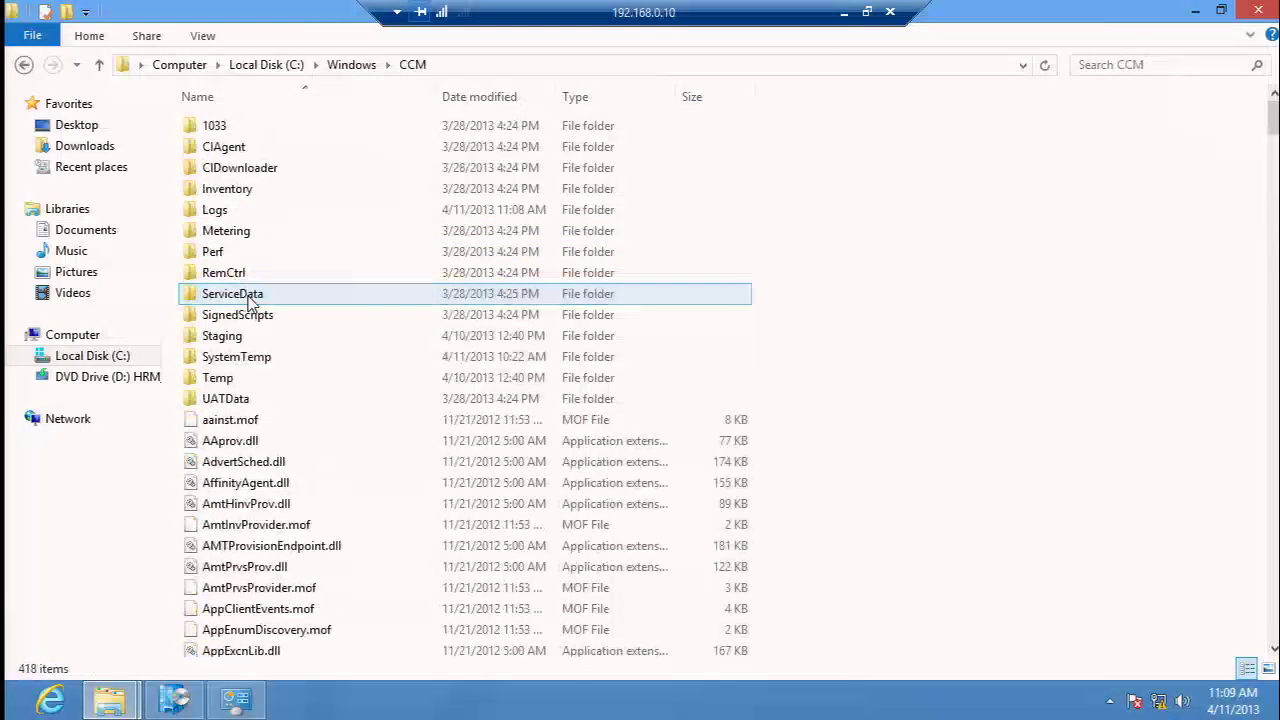
double_click(215, 211)
double_click(228, 358)
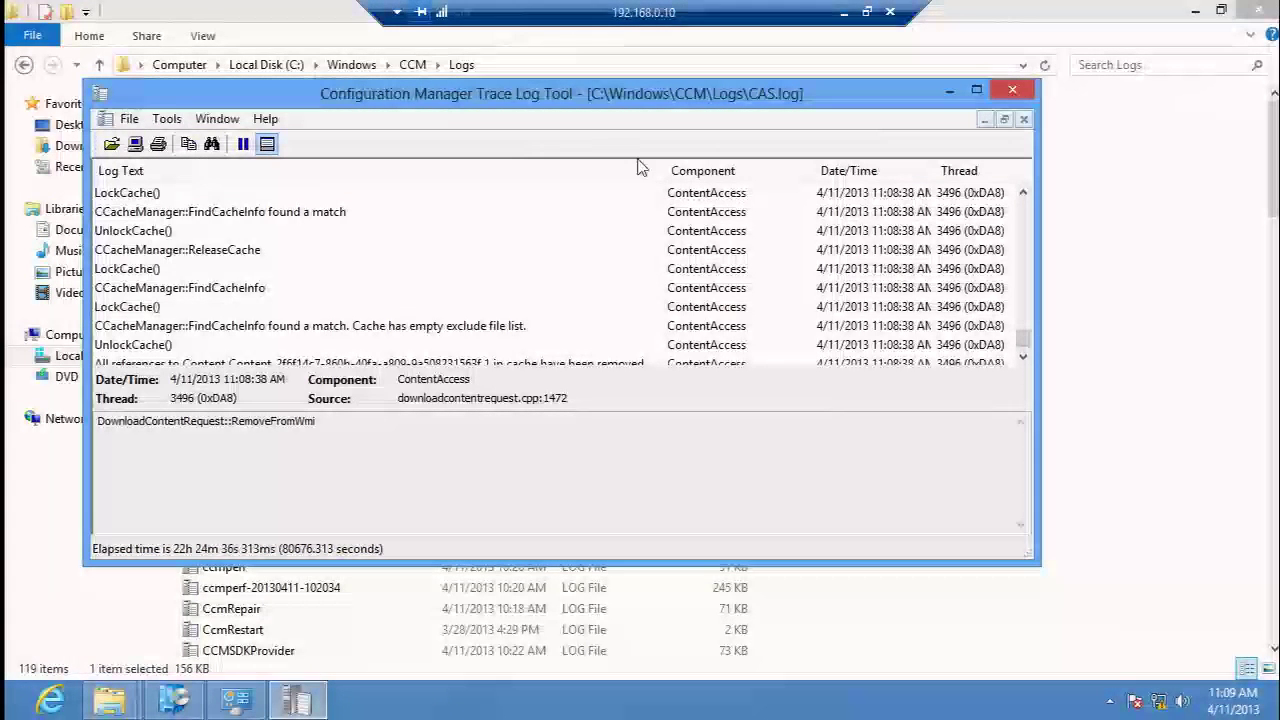
double_click(650, 100)
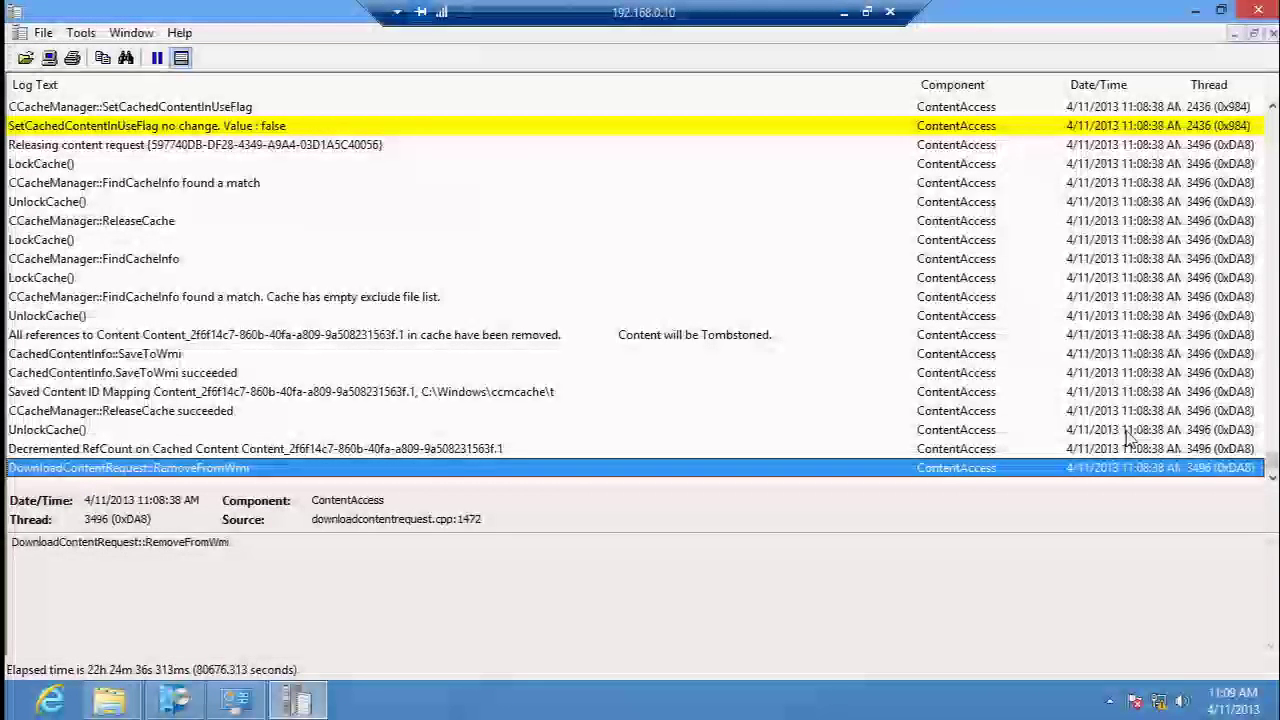
- Find and select the 11:08:28 AM CAS.log entry that requests content locations synchronously with priority Foreground
scroll(1055, 345, up, 15)
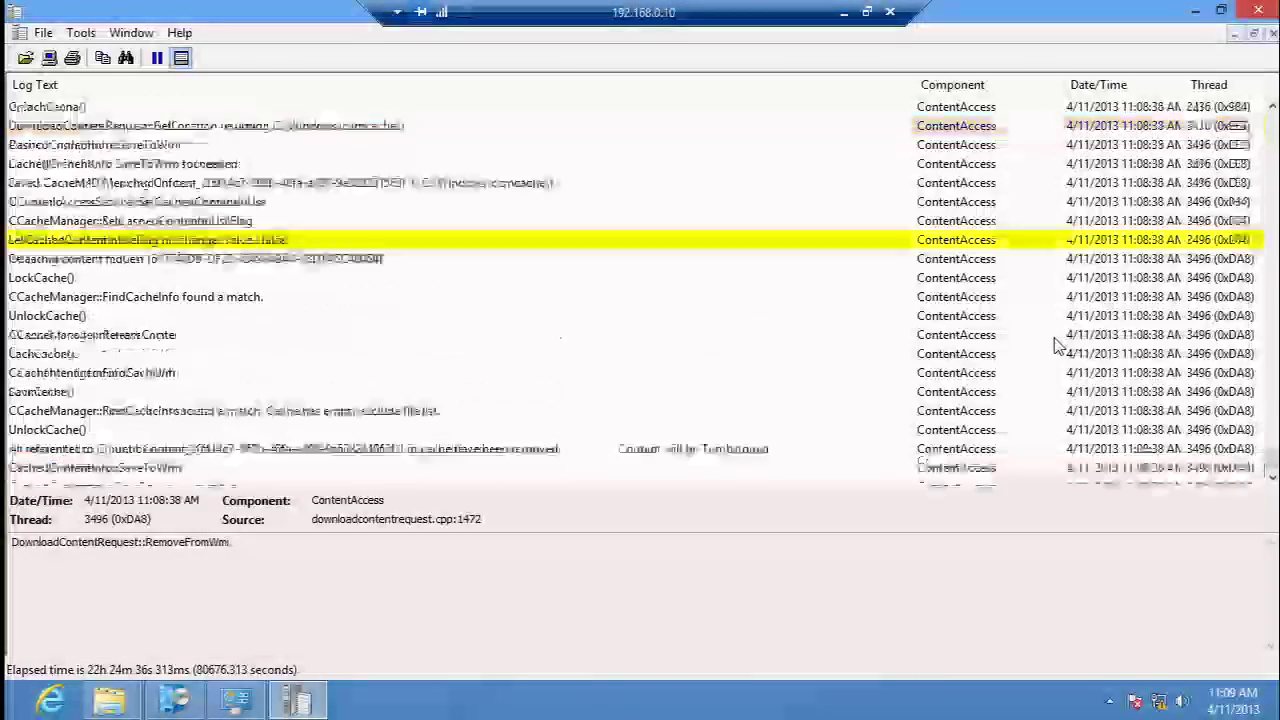
scroll(1045, 357, up, 15)
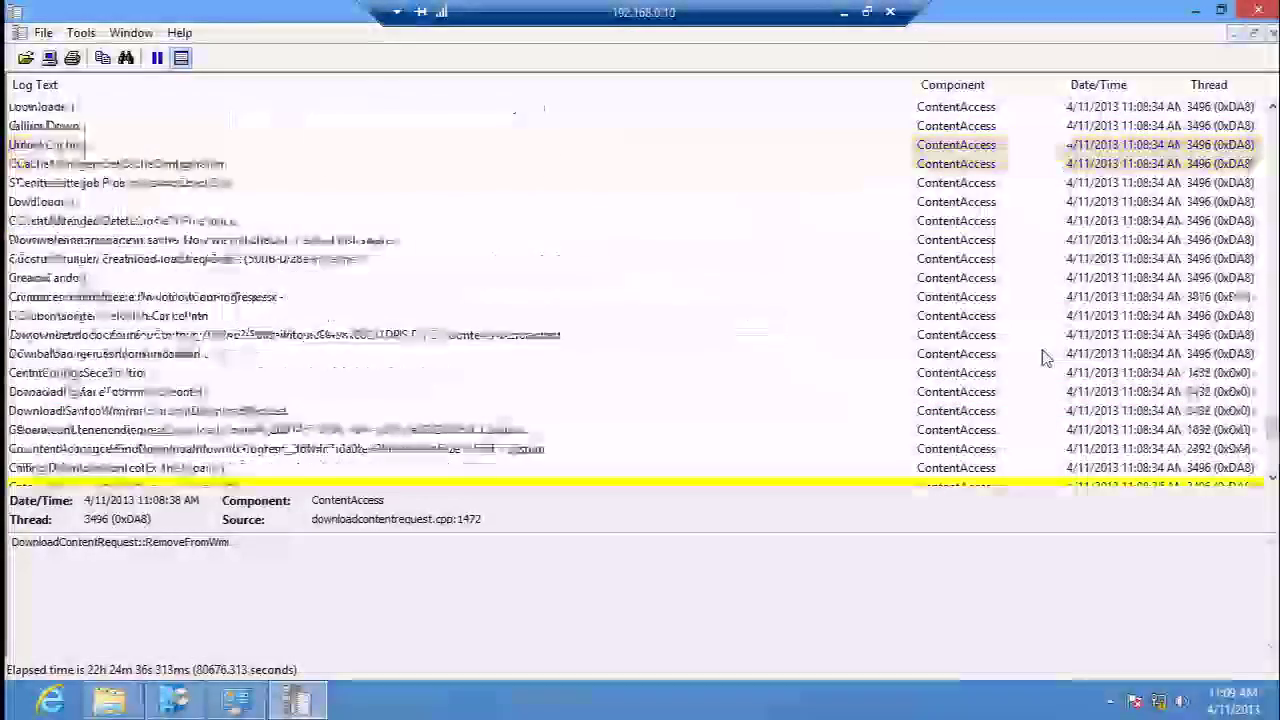
scroll(1045, 357, up, 20)
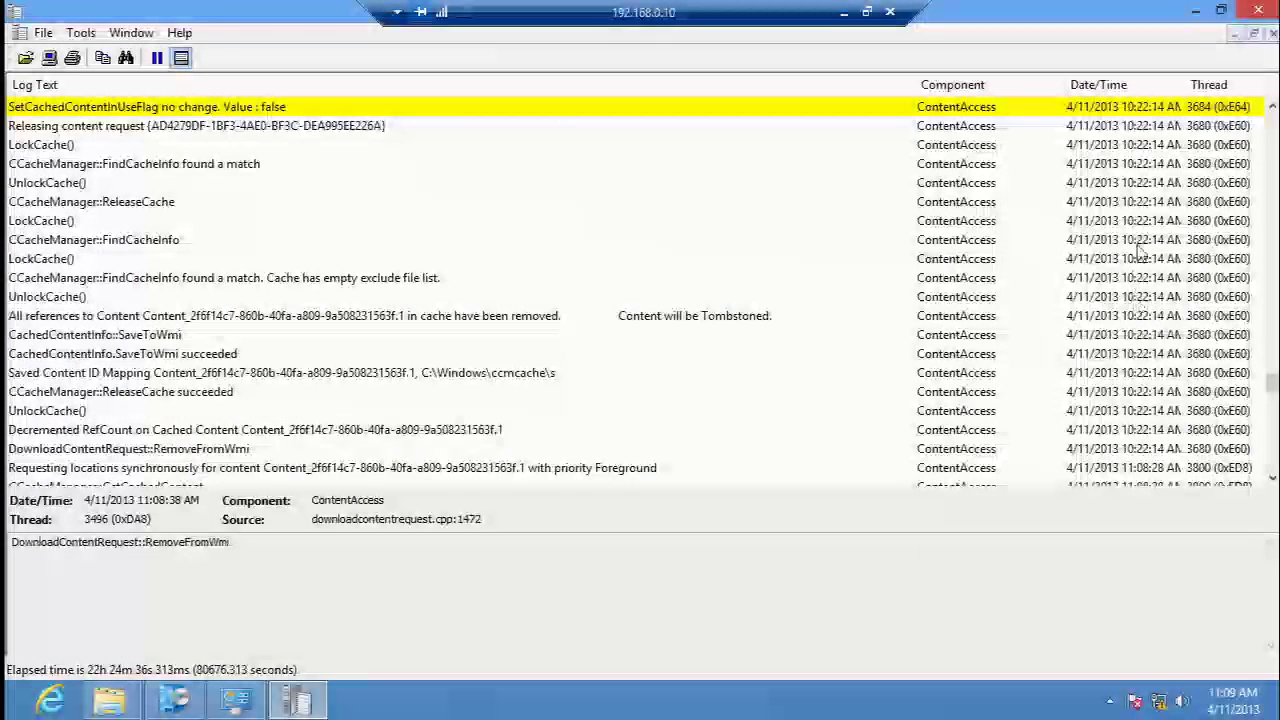
scroll(1140, 320, down, 4)
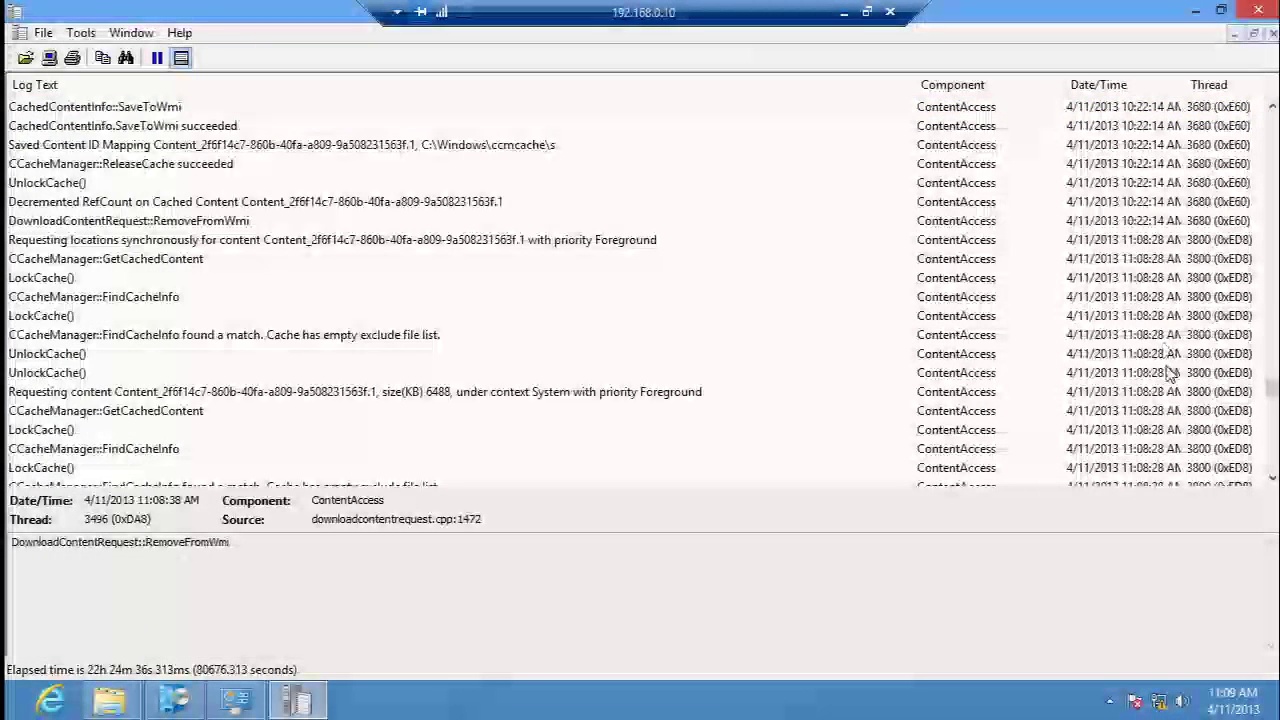
click(1127, 247)
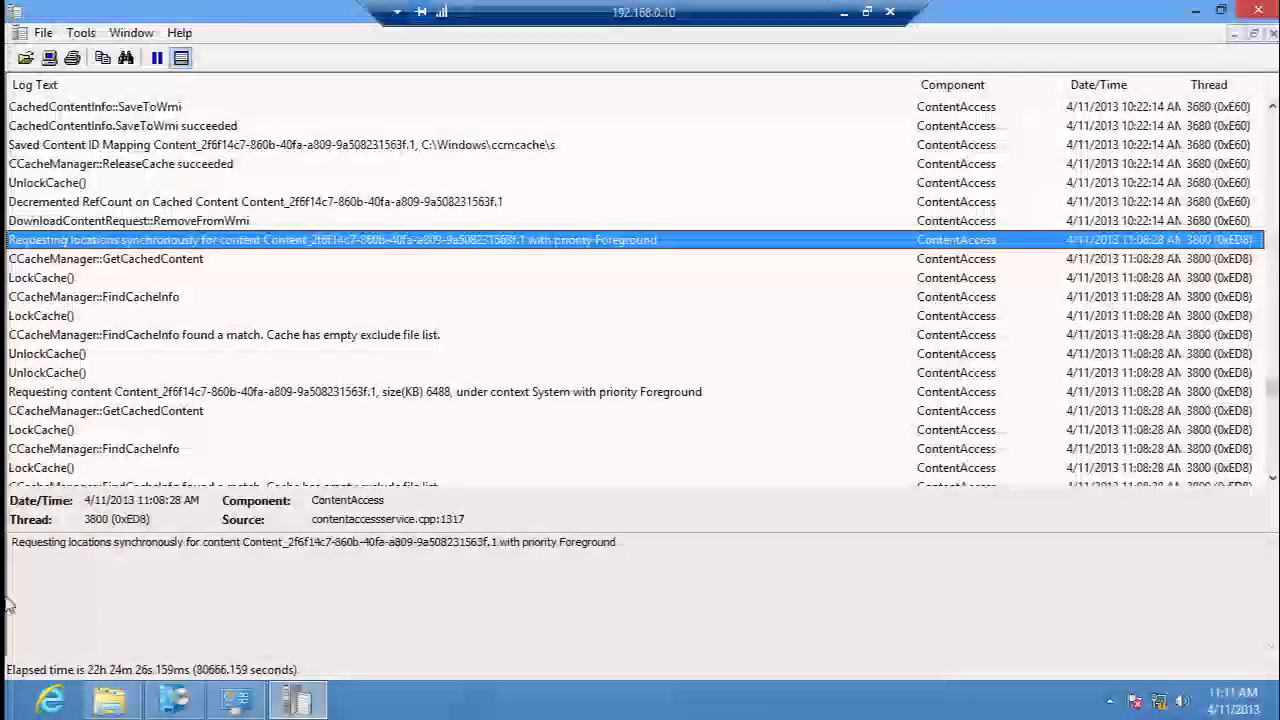
- Switch to the full-screen Configuration Manager console and show the full content ID of the Microsoft RichCopy 4.0-Basic deployment type
double_click(648, 14)
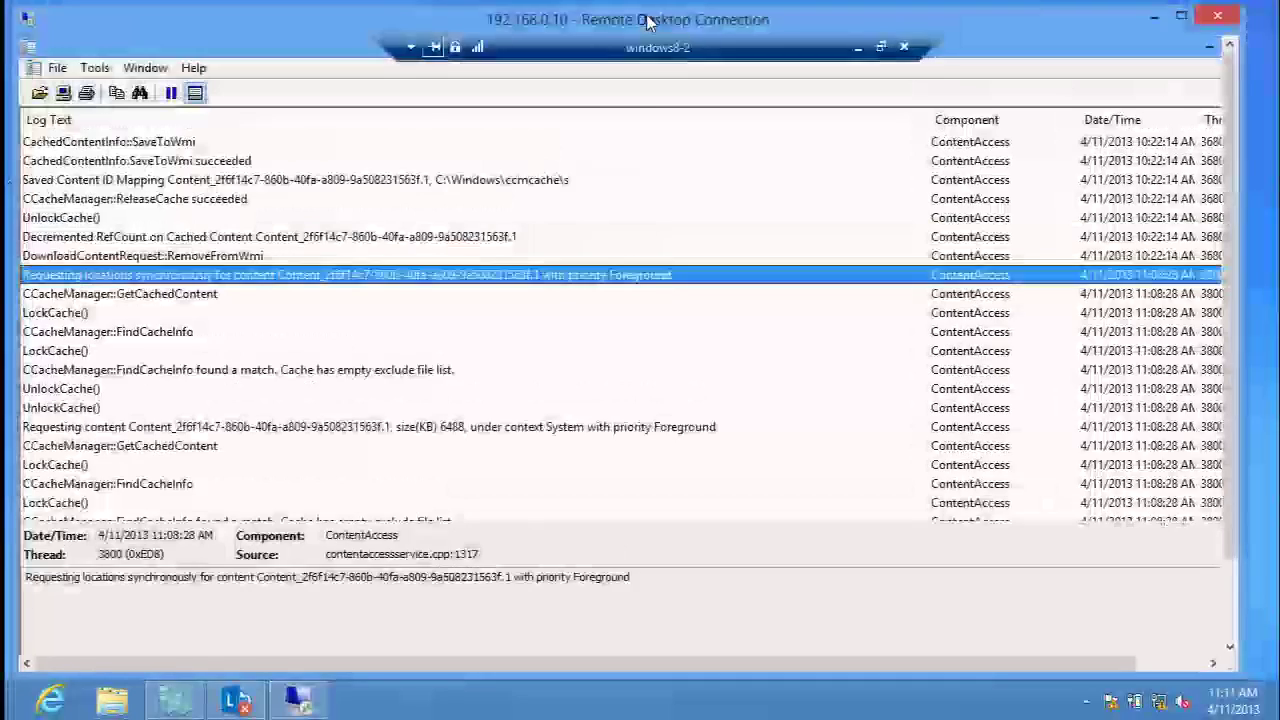
click(858, 47)
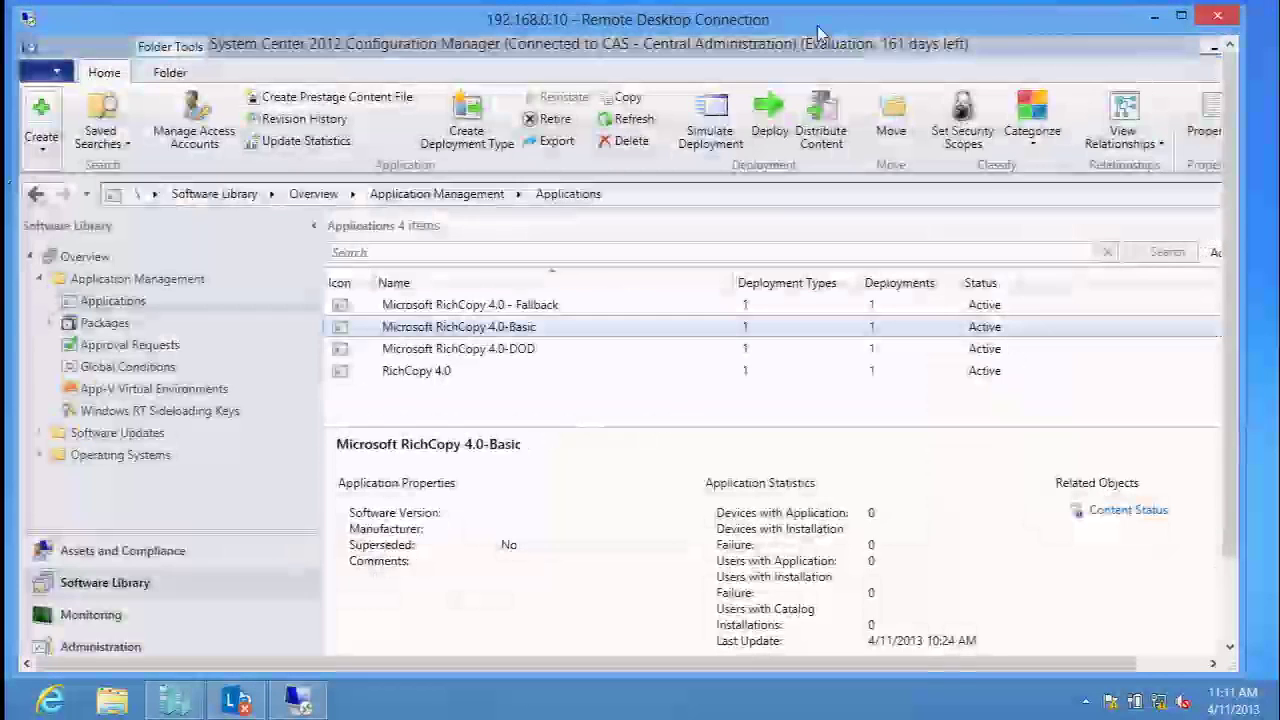
double_click(788, 22)
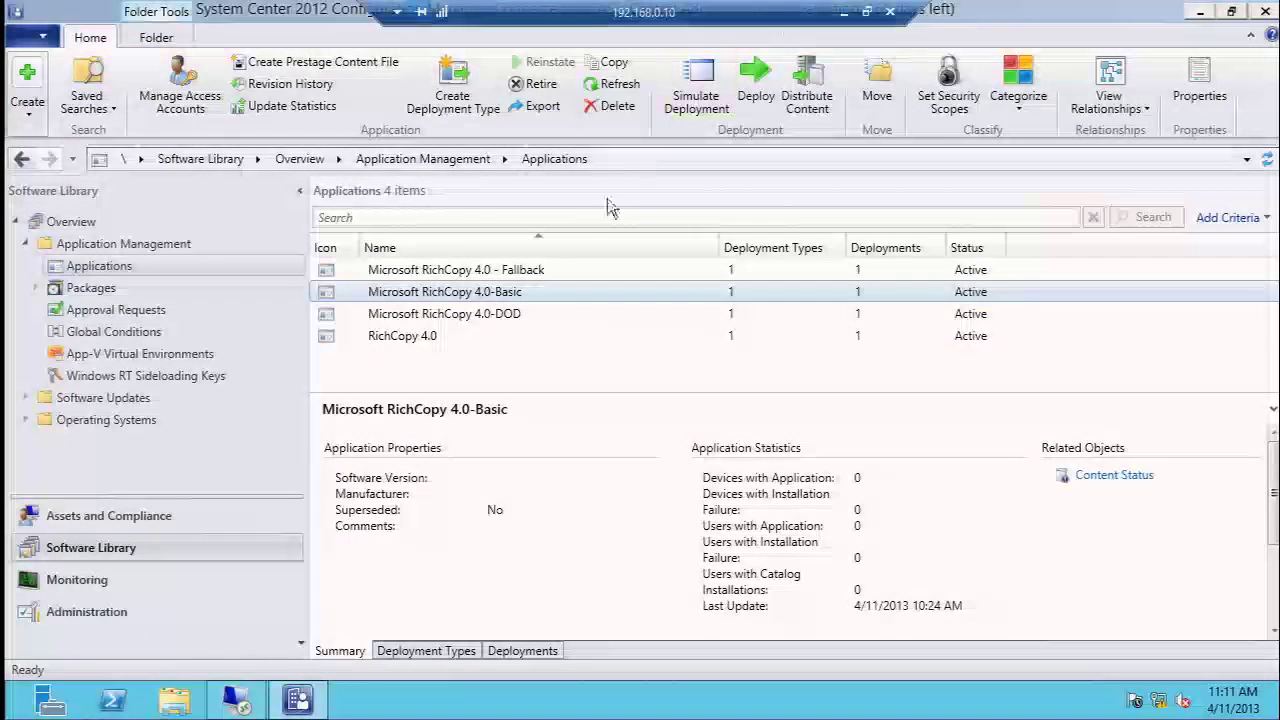
click(426, 651)
click(988, 460)
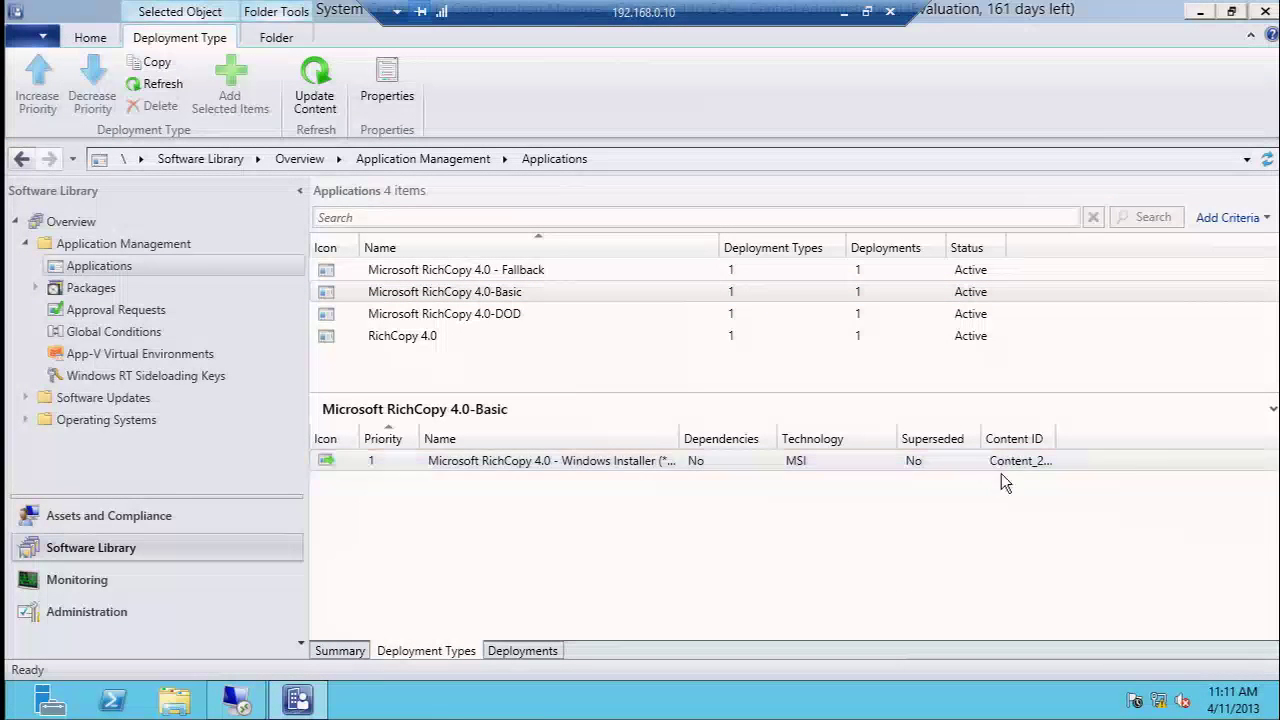
double_click(1048, 436)
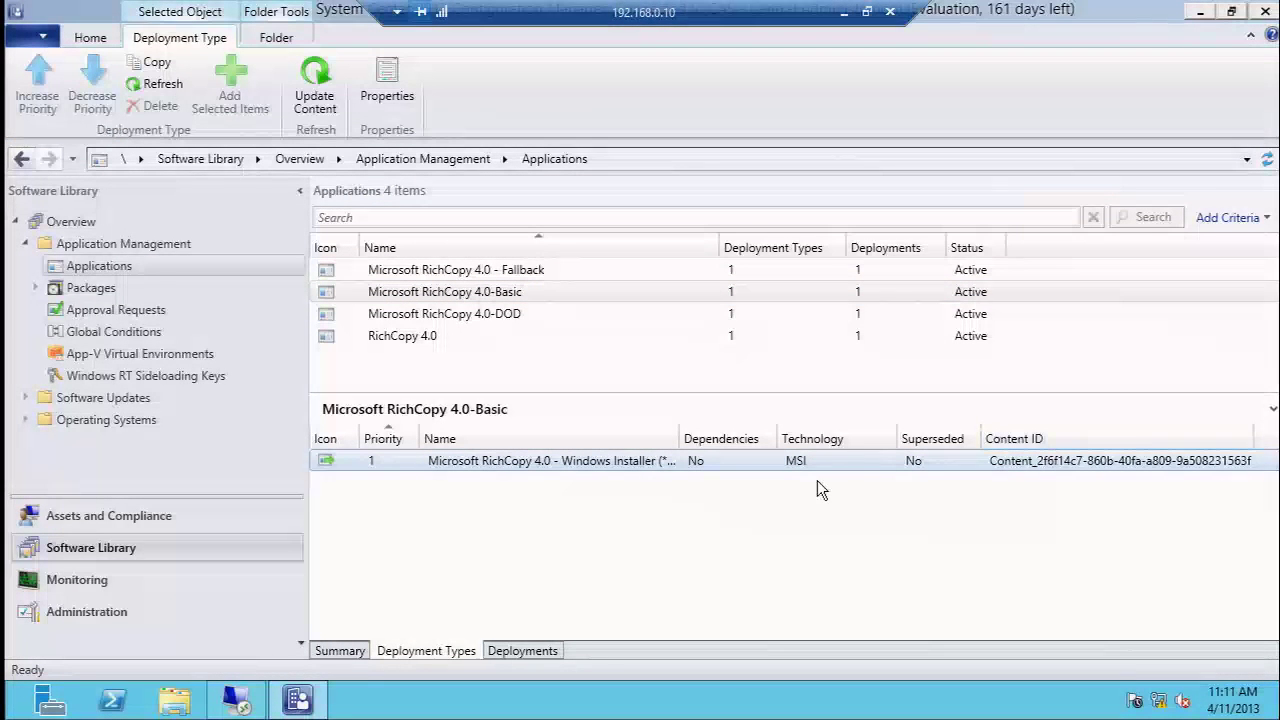
key(ctrl+1)
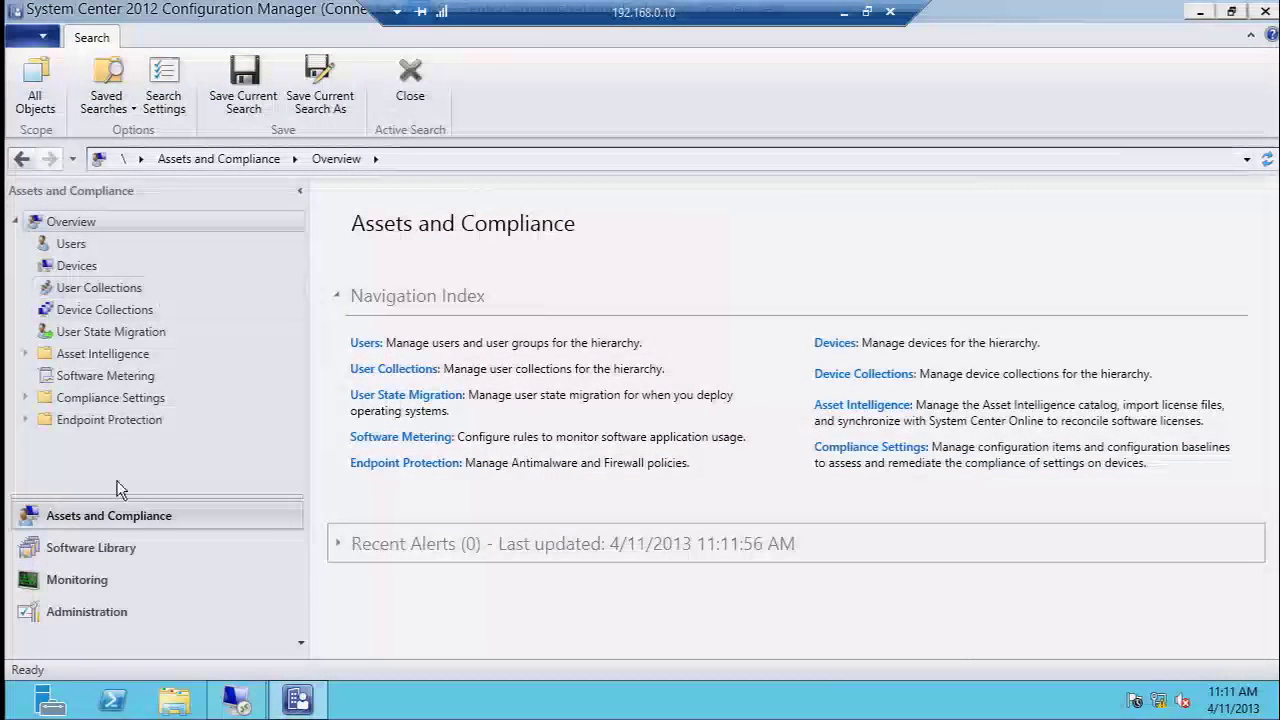
click(131, 551)
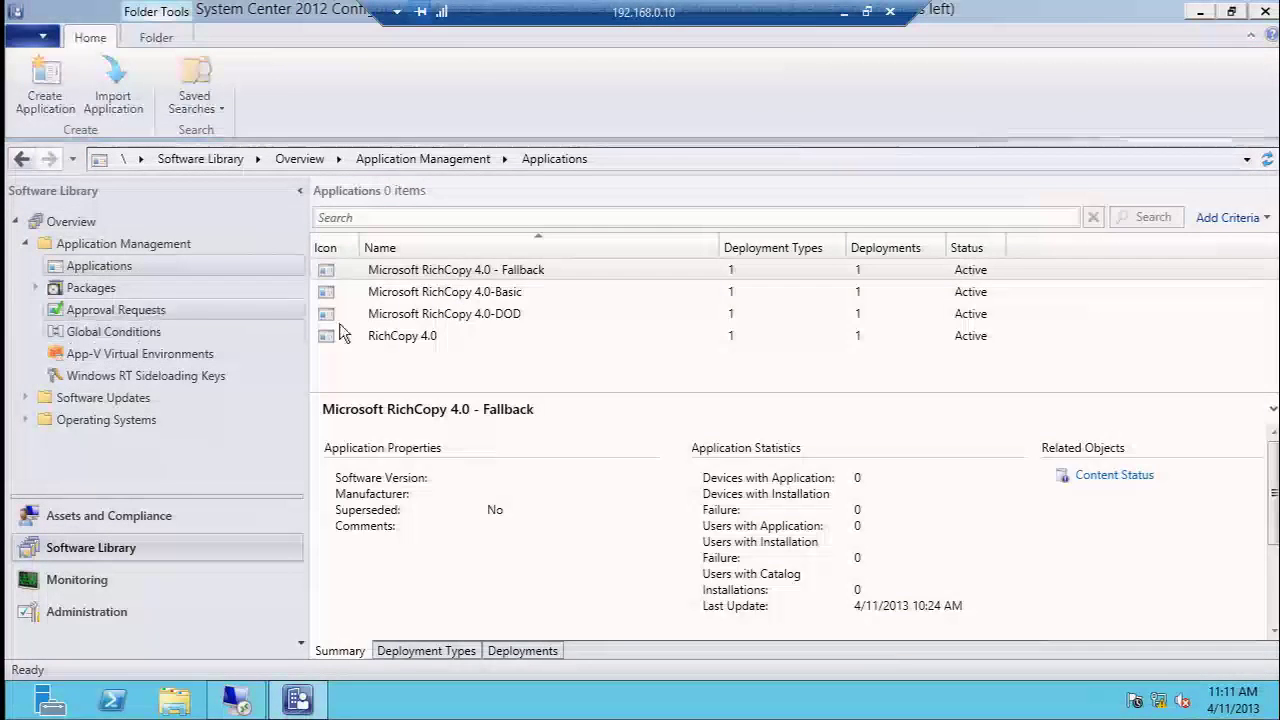
click(470, 292)
click(432, 650)
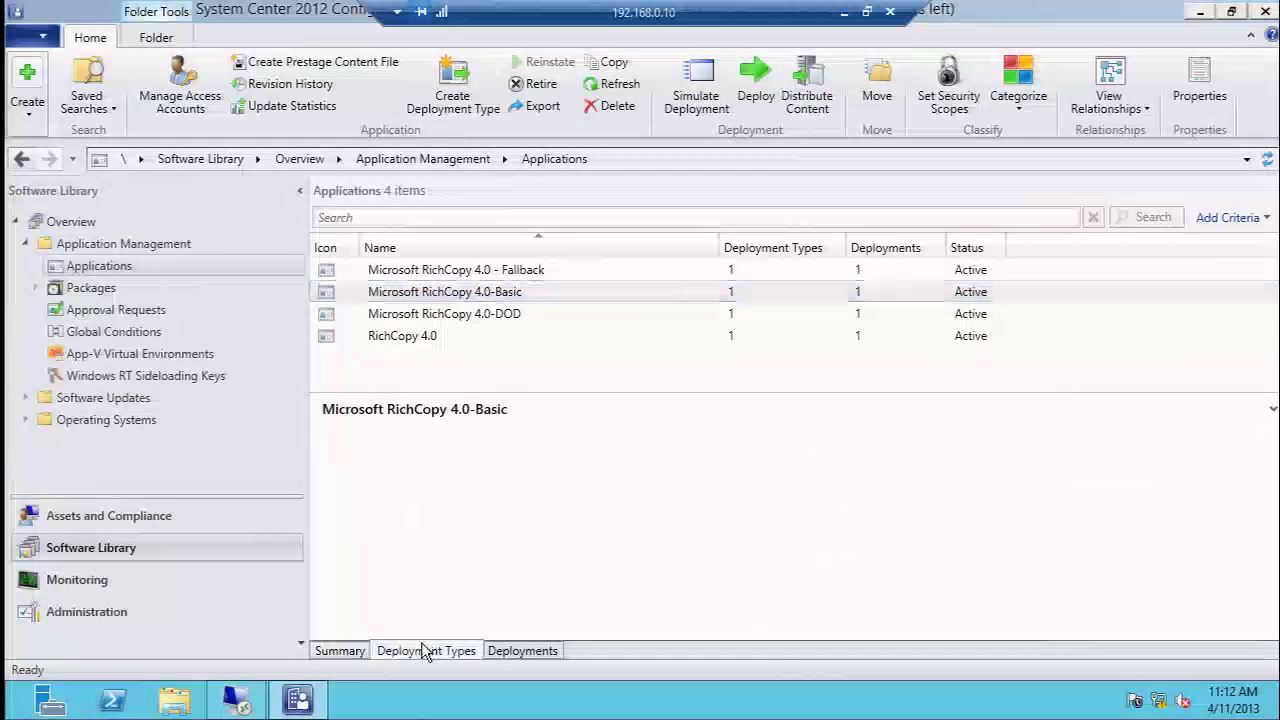
click(1002, 461)
key(ctrl+1)
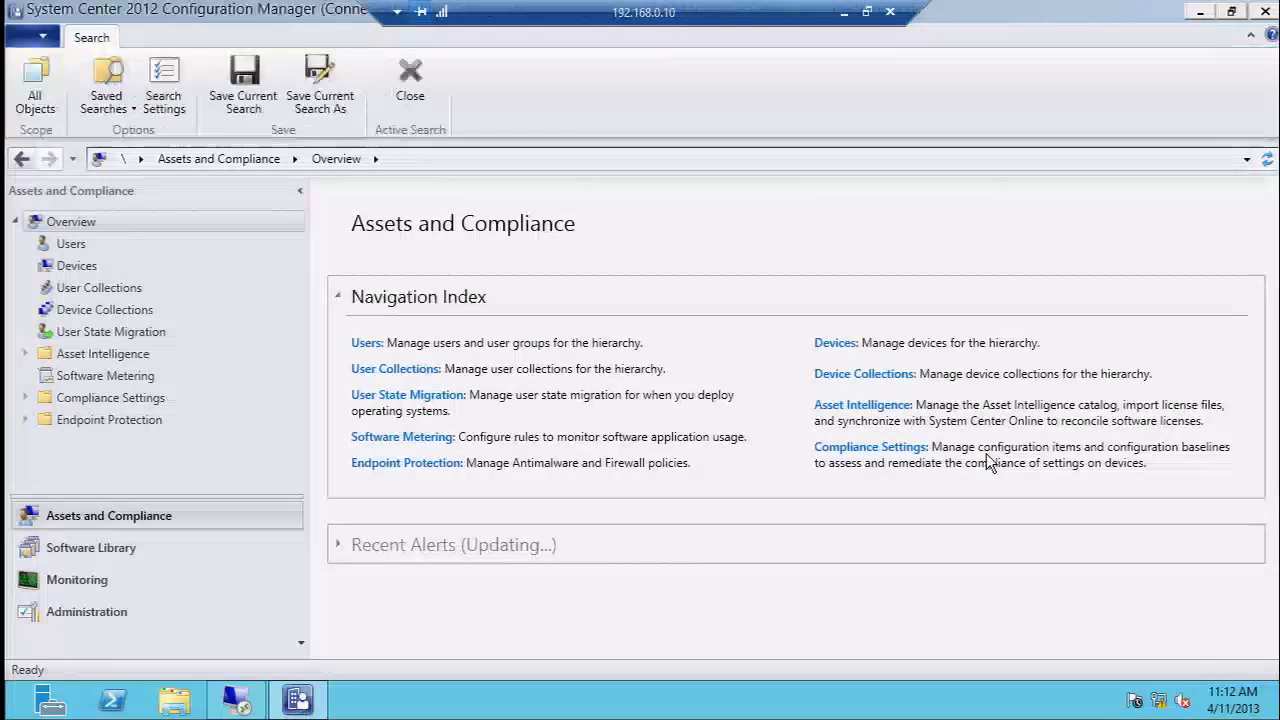
- Start ZoomIt from the CAS server desktop, accept its zoom settings, and bring back the Configuration Manager console
click(1198, 13)
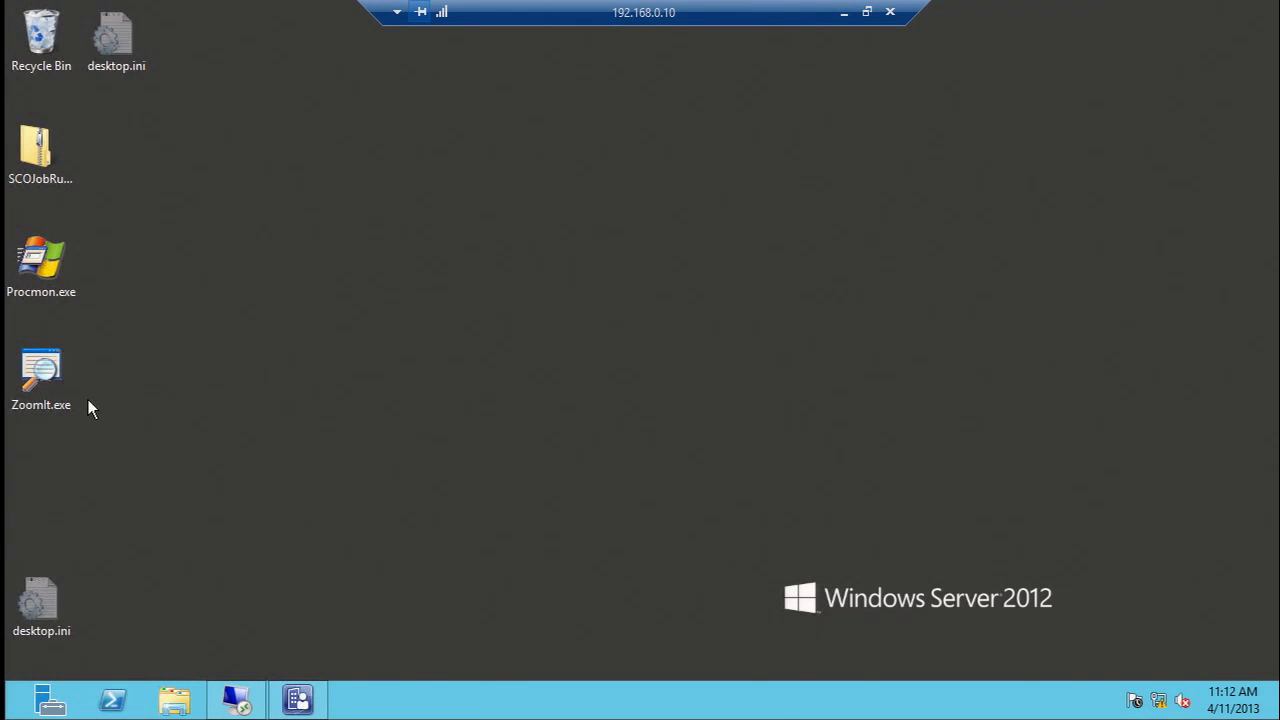
click(55, 372)
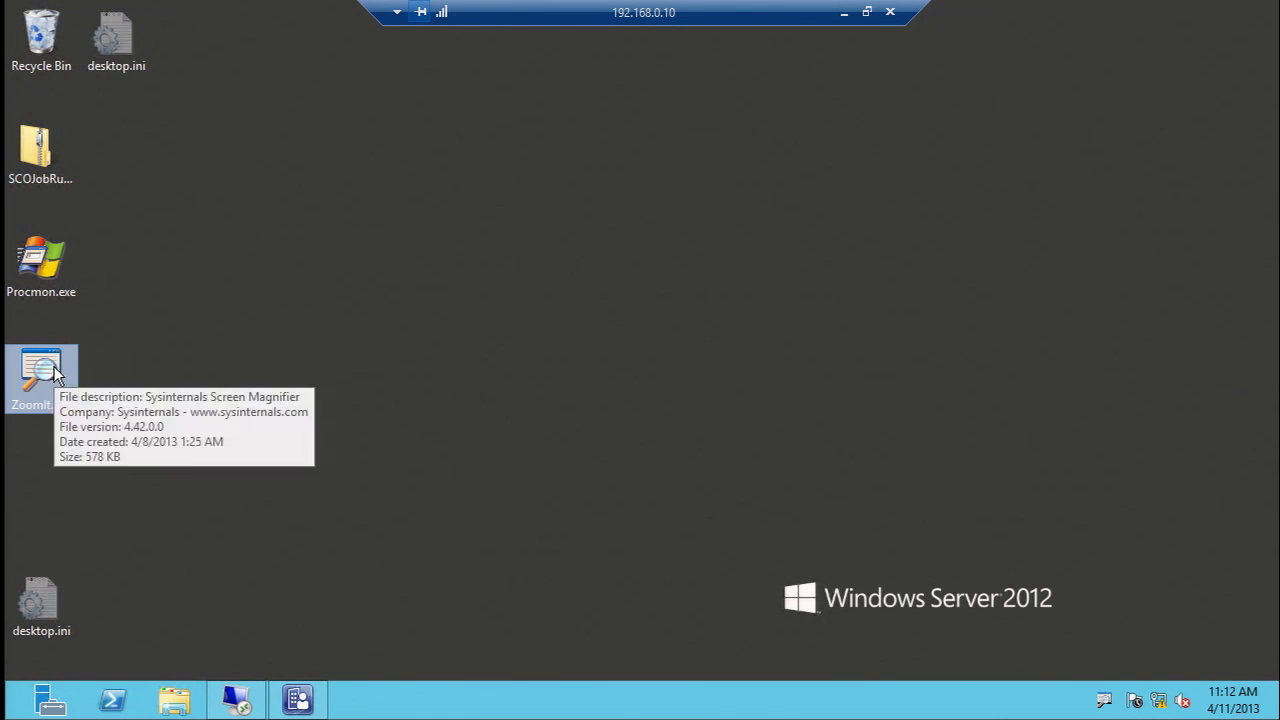
double_click(53, 366)
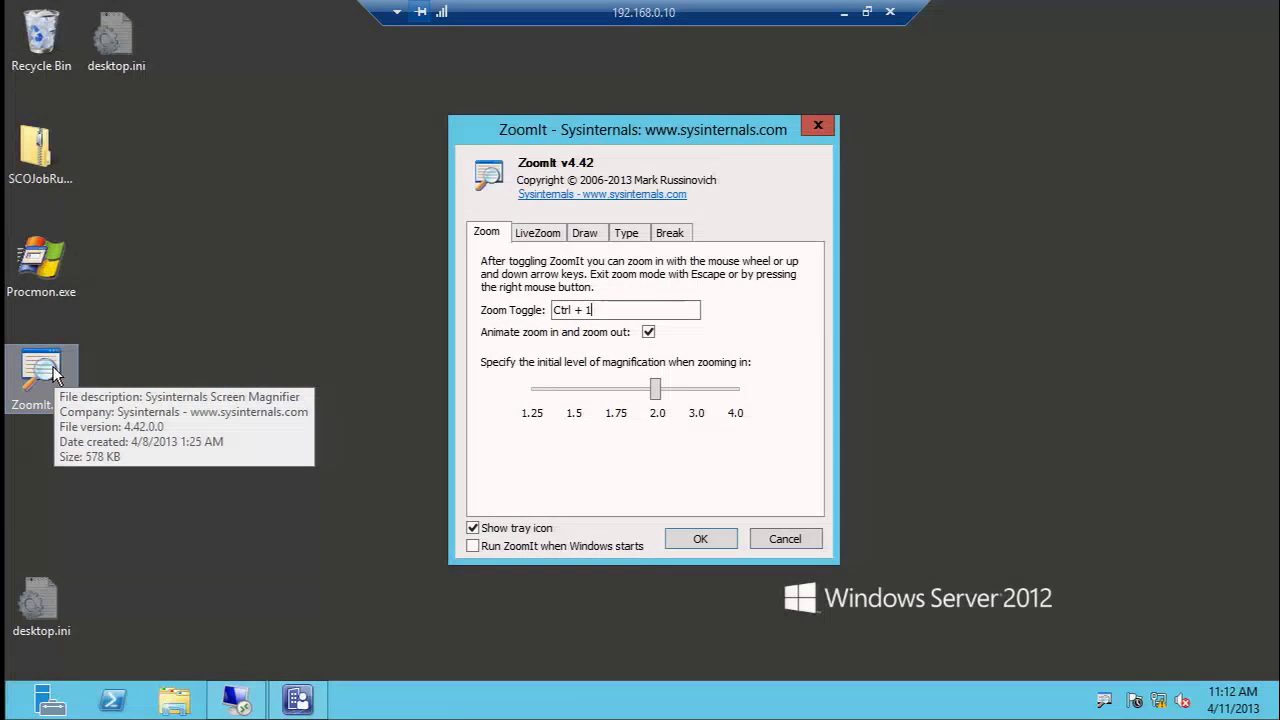
click(728, 539)
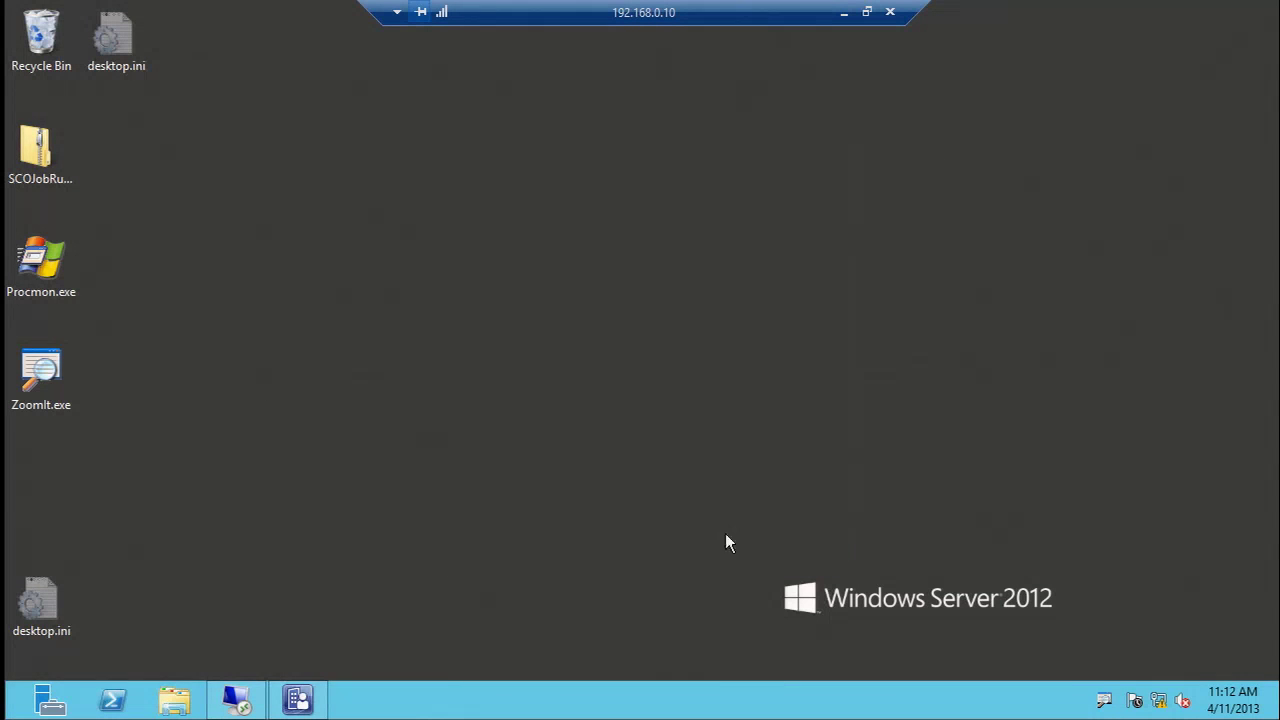
click(297, 699)
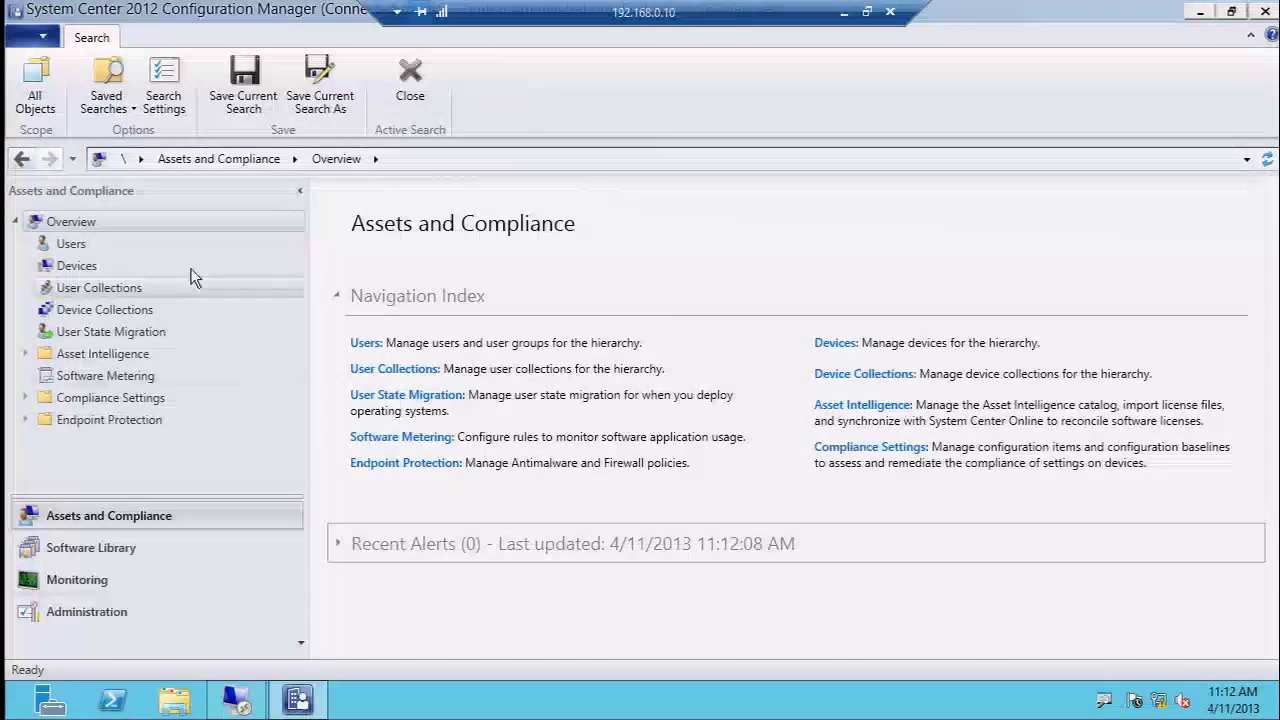
- Show the deployment types of Microsoft RichCopy 4.0-Basic in the Software Library and check the optional columns available for the application list
click(50, 547)
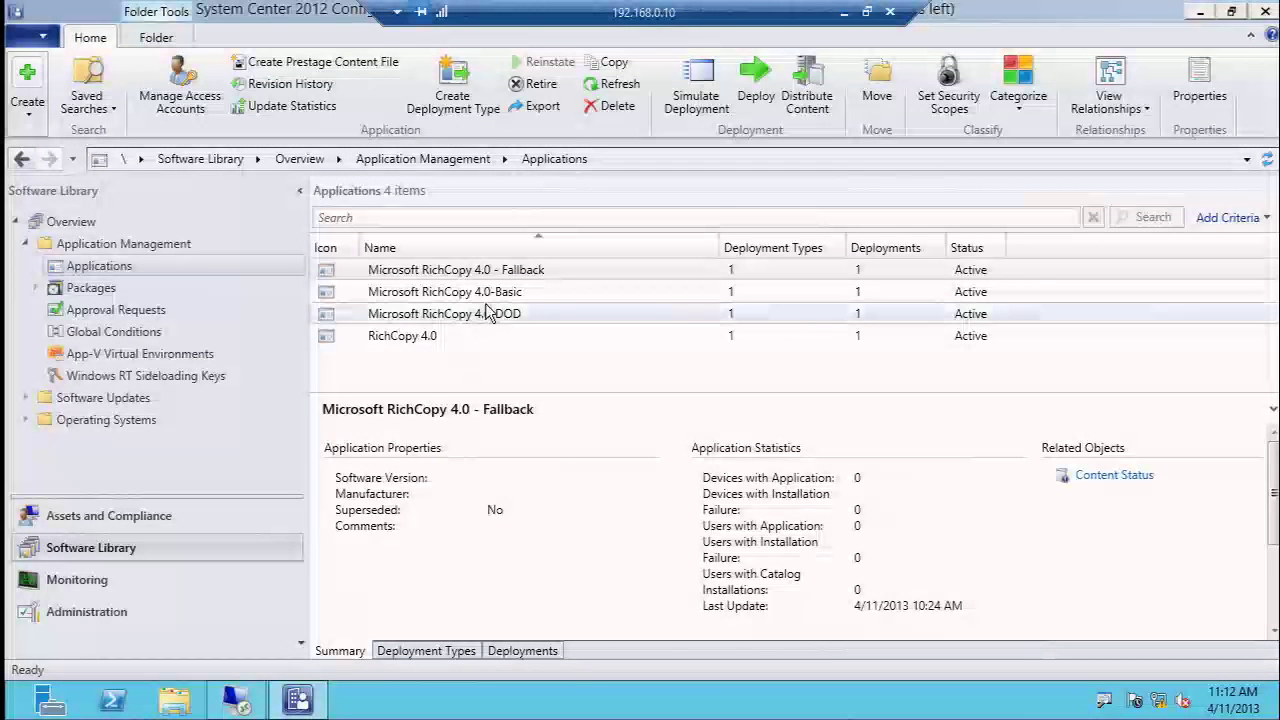
click(490, 300)
click(440, 651)
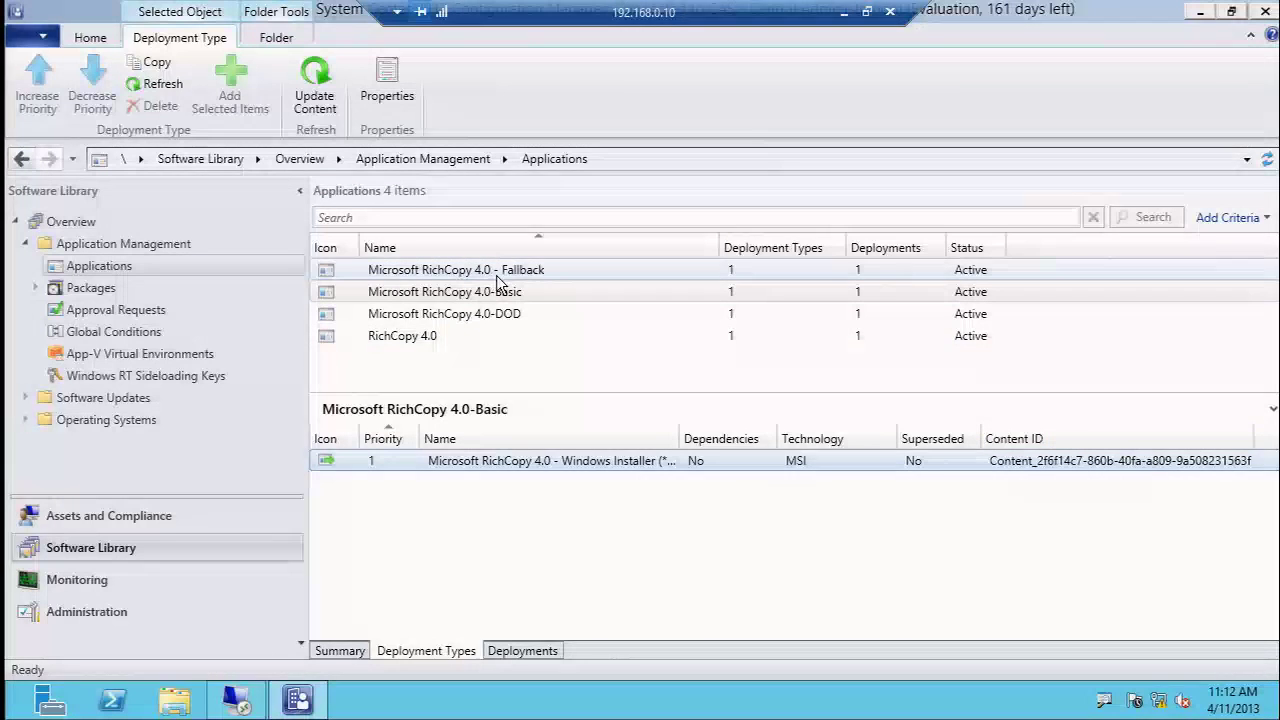
right_click(498, 243)
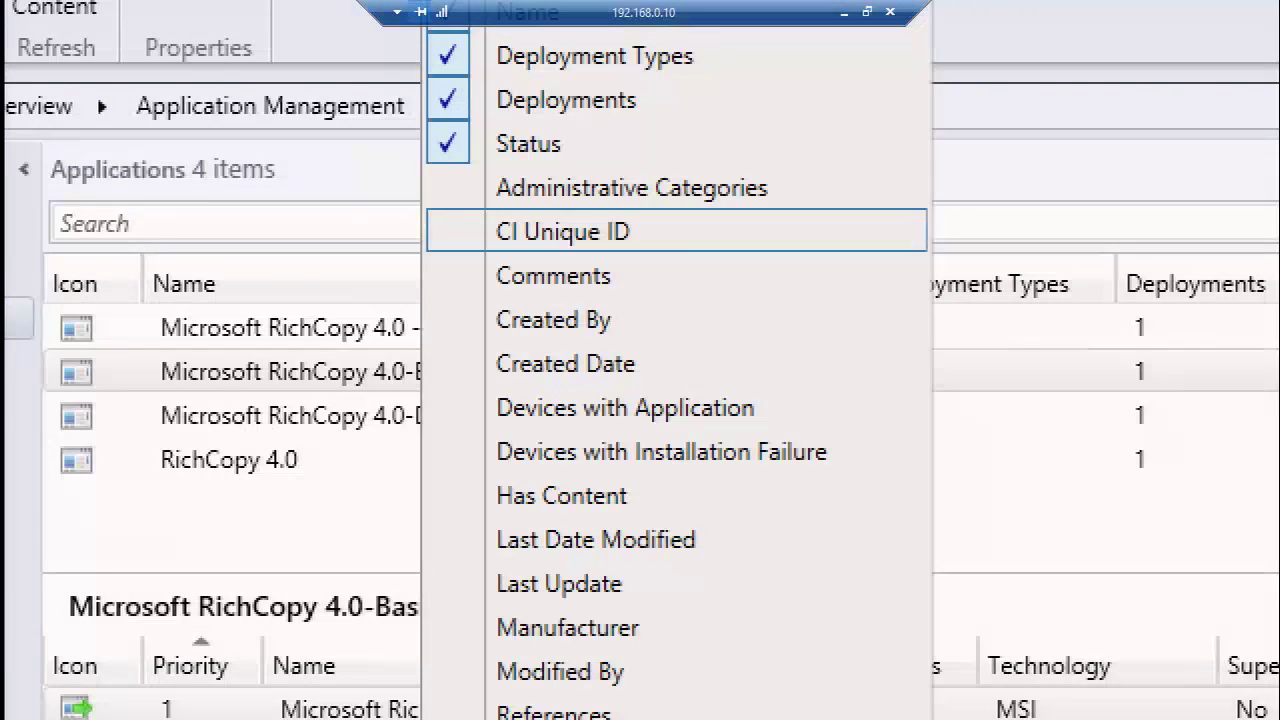
key(Escape)
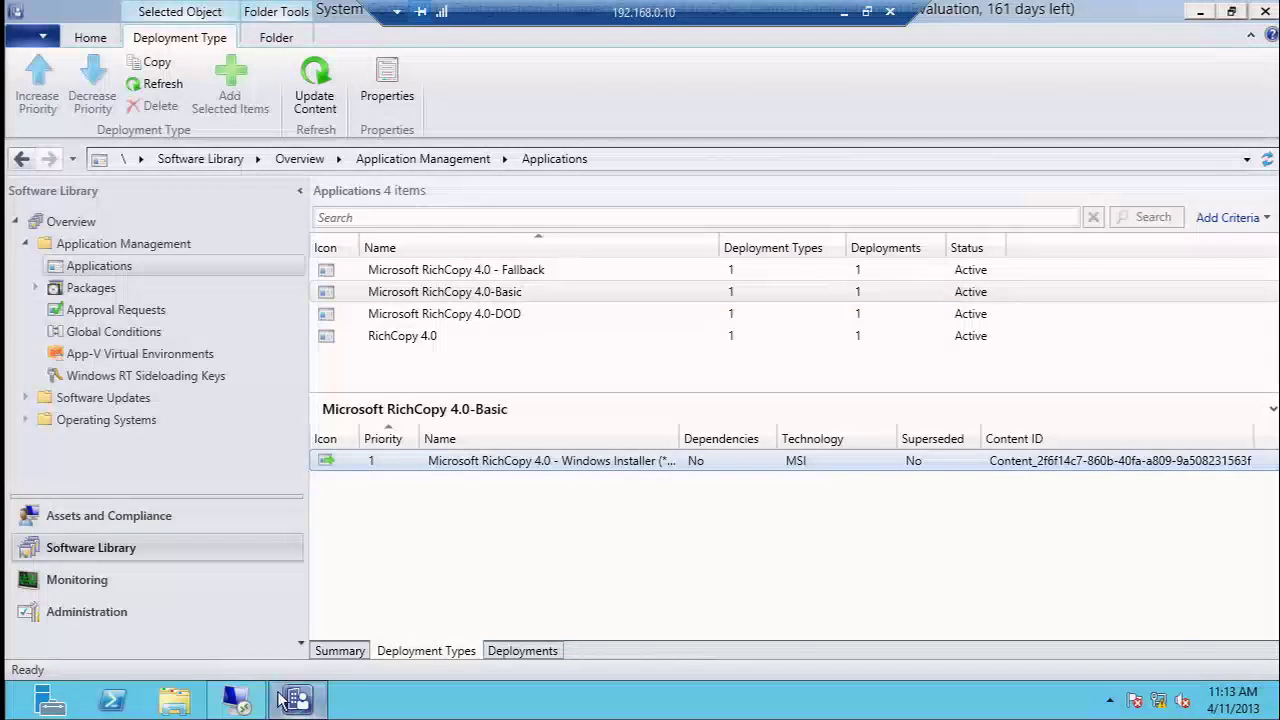
- Switch back to CAS.log, select the 11:08:28 AM entry requesting content under context System, and magnify it briefly
click(245, 705)
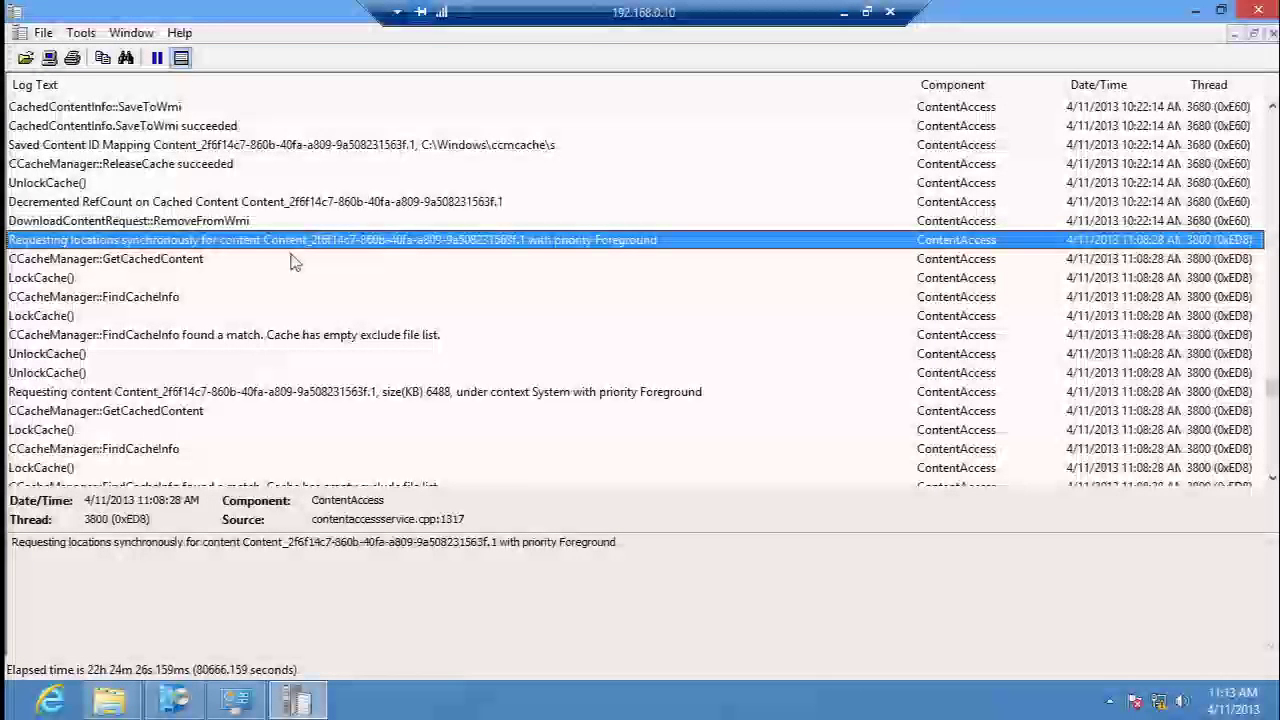
scroll(295, 266, down, 1)
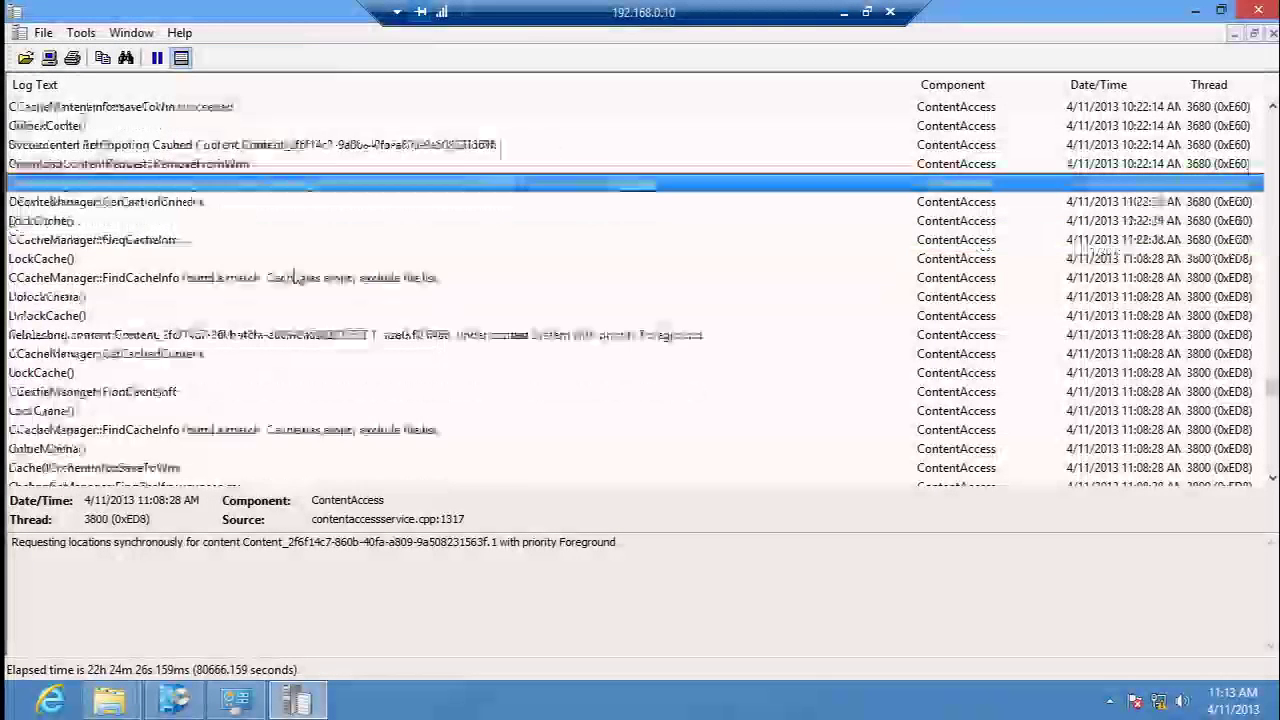
click(115, 337)
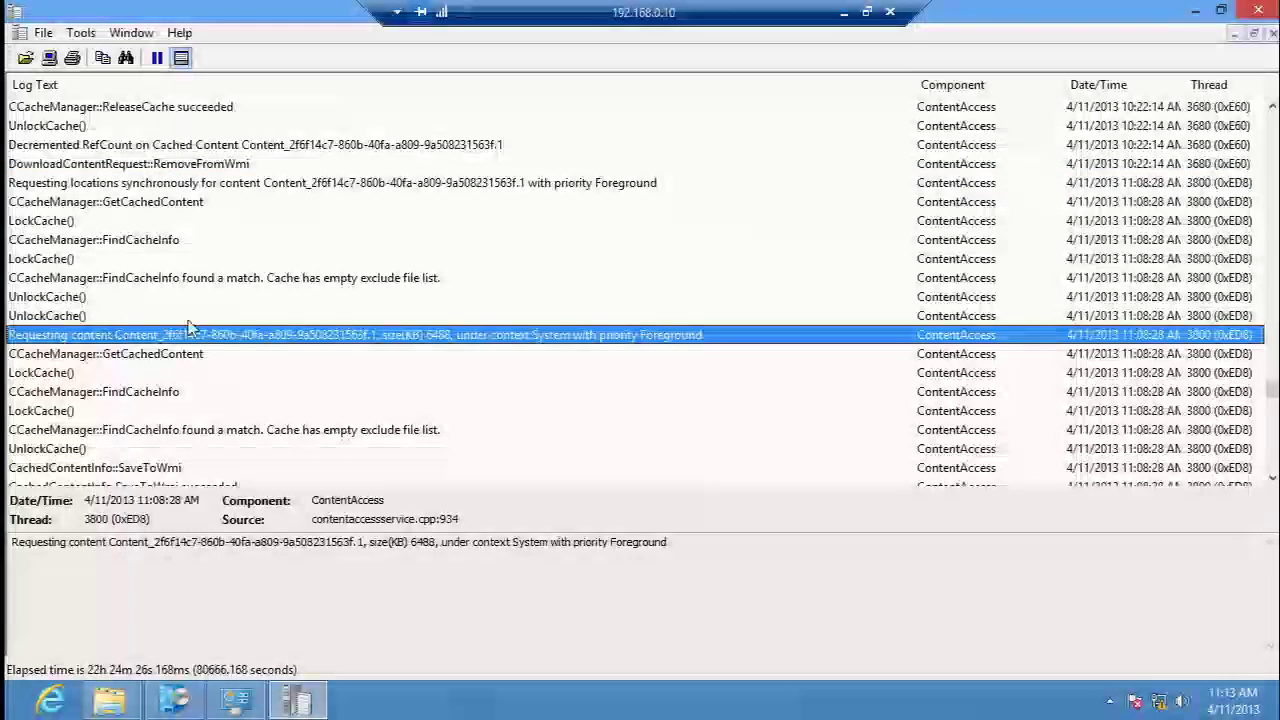
key(super+plus)
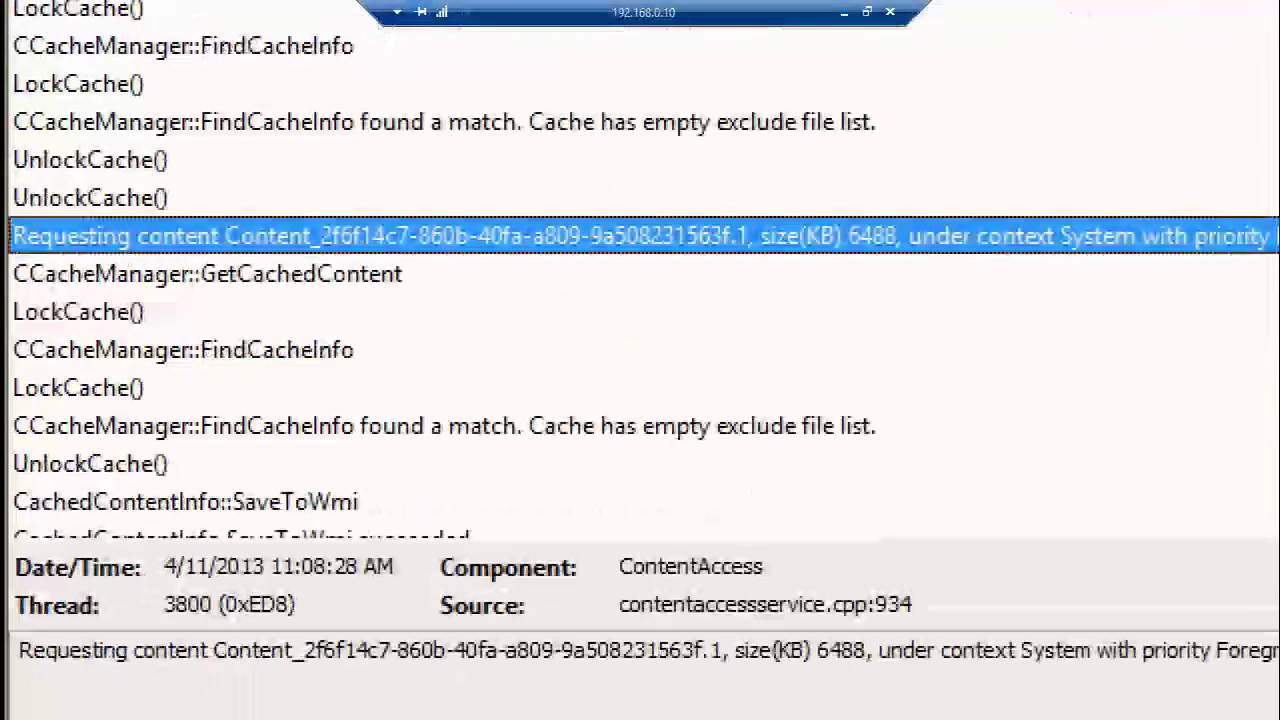
key(super+minus)
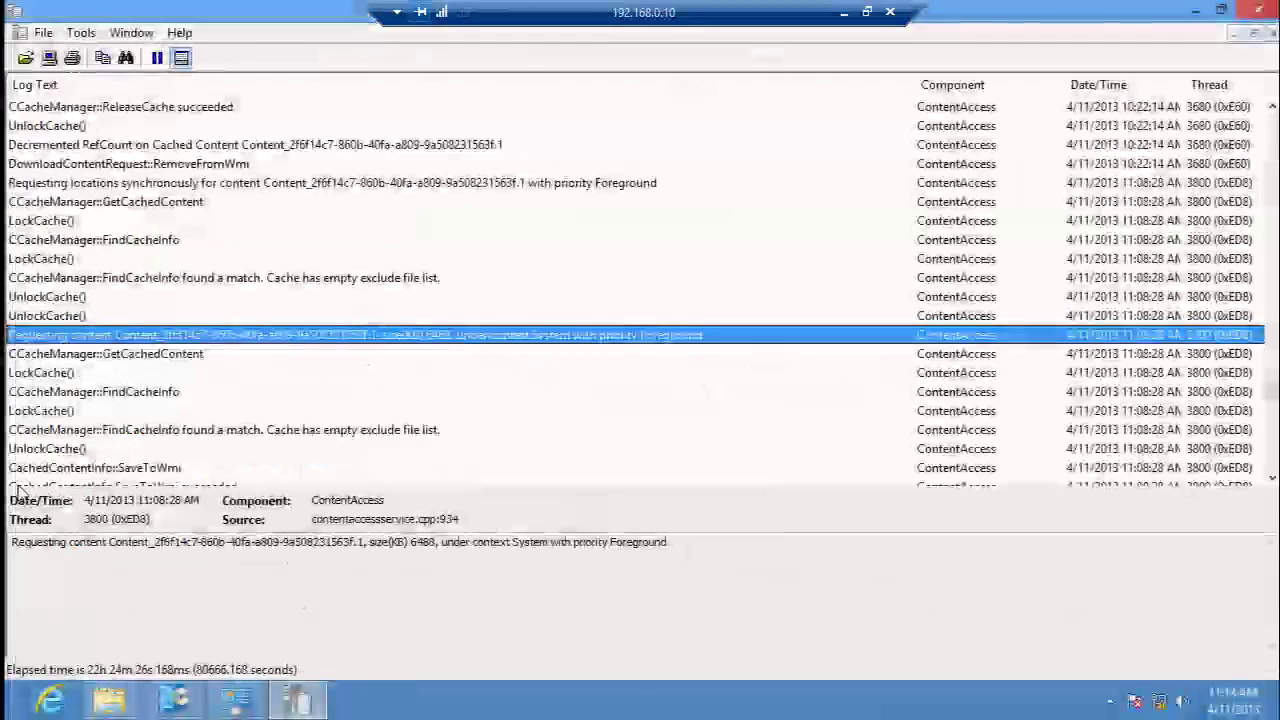
- Find and select the 11:08:34 AM ContentLocationRequest entry further down in CAS.log to show its full message
scroll(272, 440, down, 2)
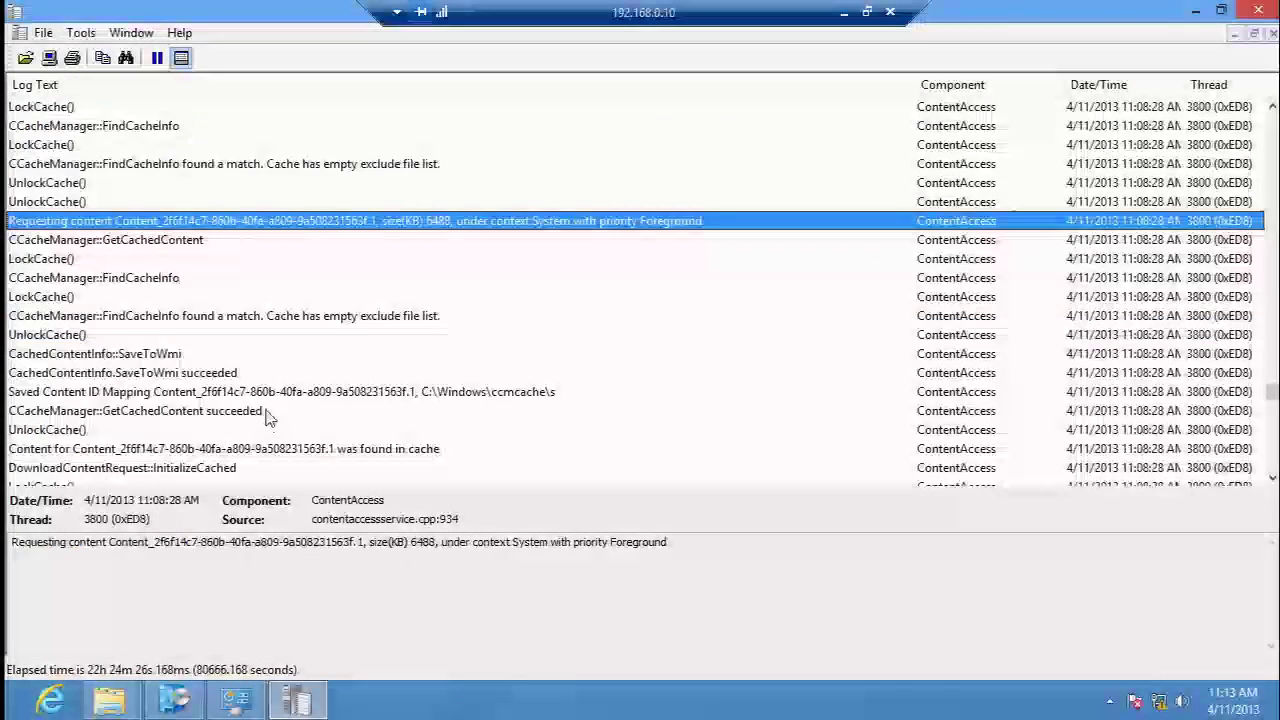
scroll(268, 418, down, 2)
scroll(268, 409, down, 3)
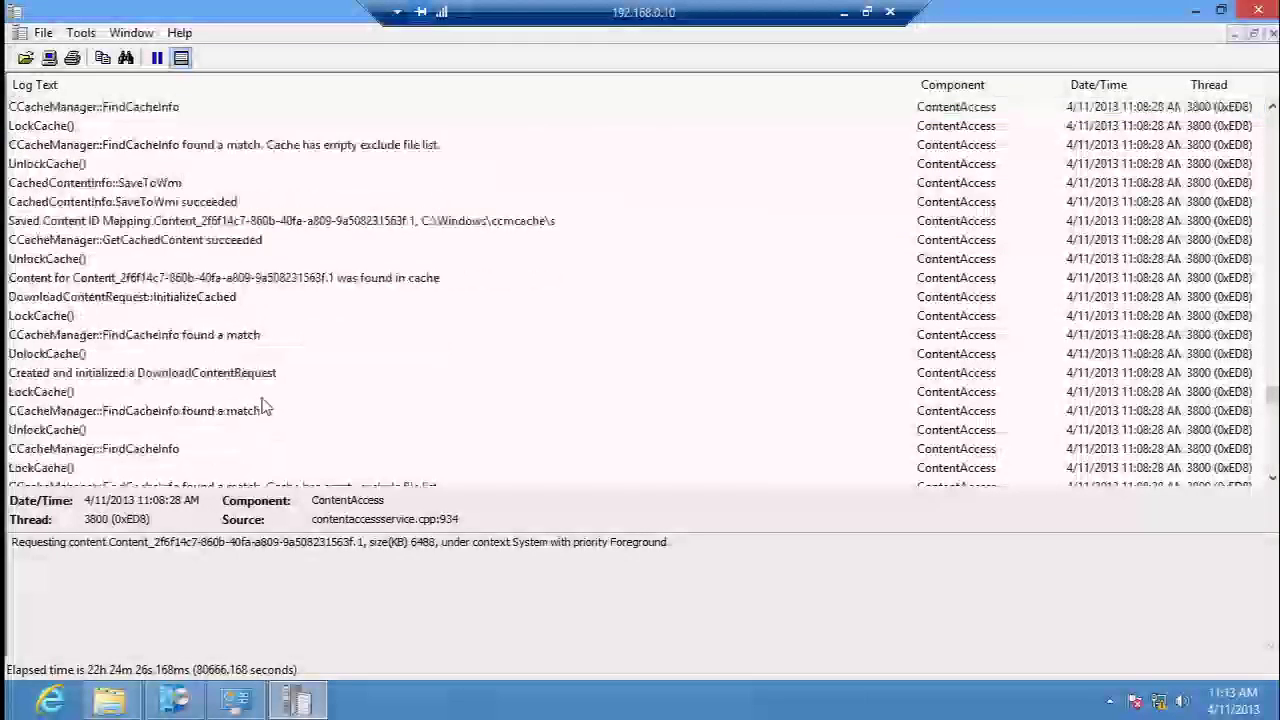
scroll(262, 401, down, 1)
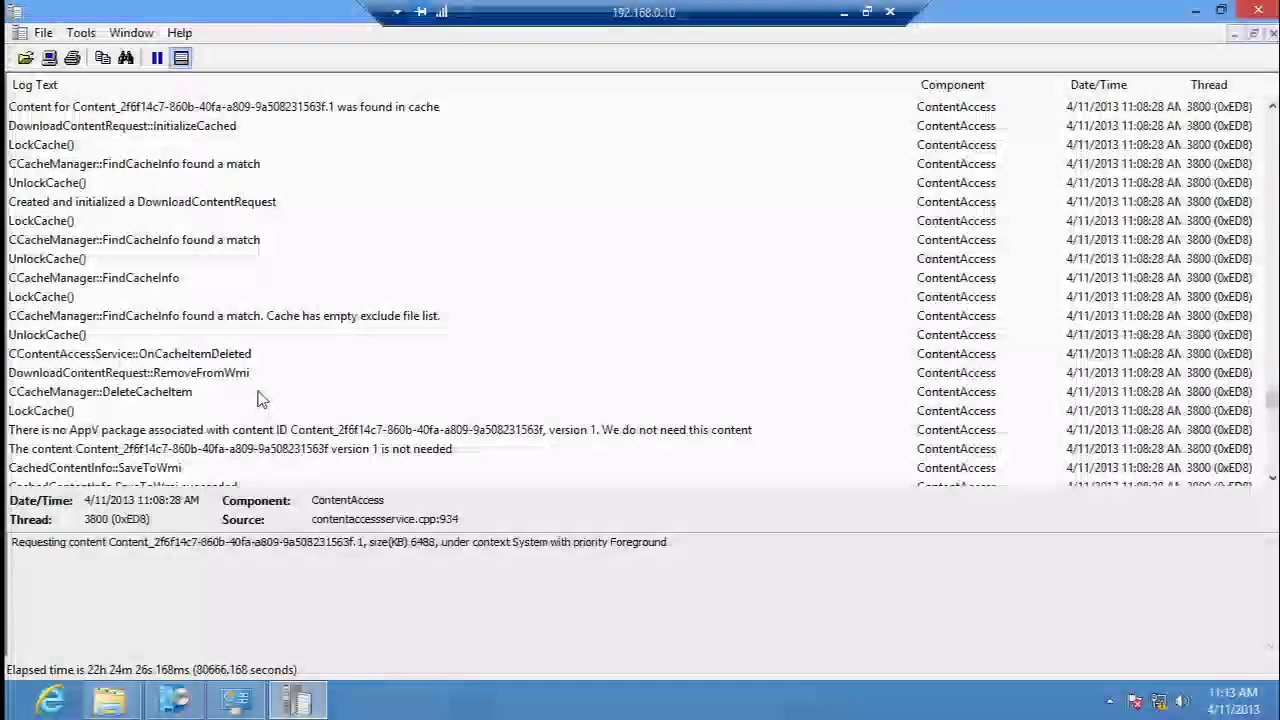
scroll(260, 398, down, 1)
scroll(257, 395, down, 2)
scroll(256, 393, down, 1)
scroll(253, 390, down, 2)
scroll(253, 388, down, 1)
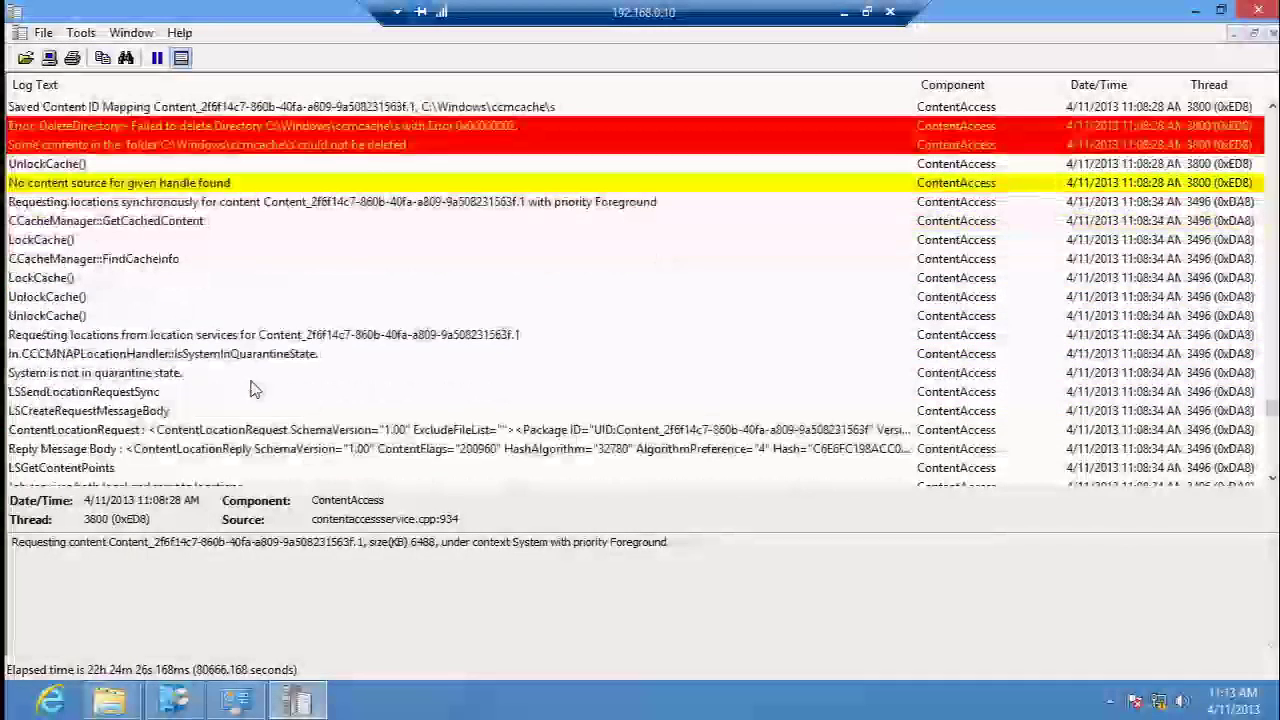
scroll(252, 380, down, 2)
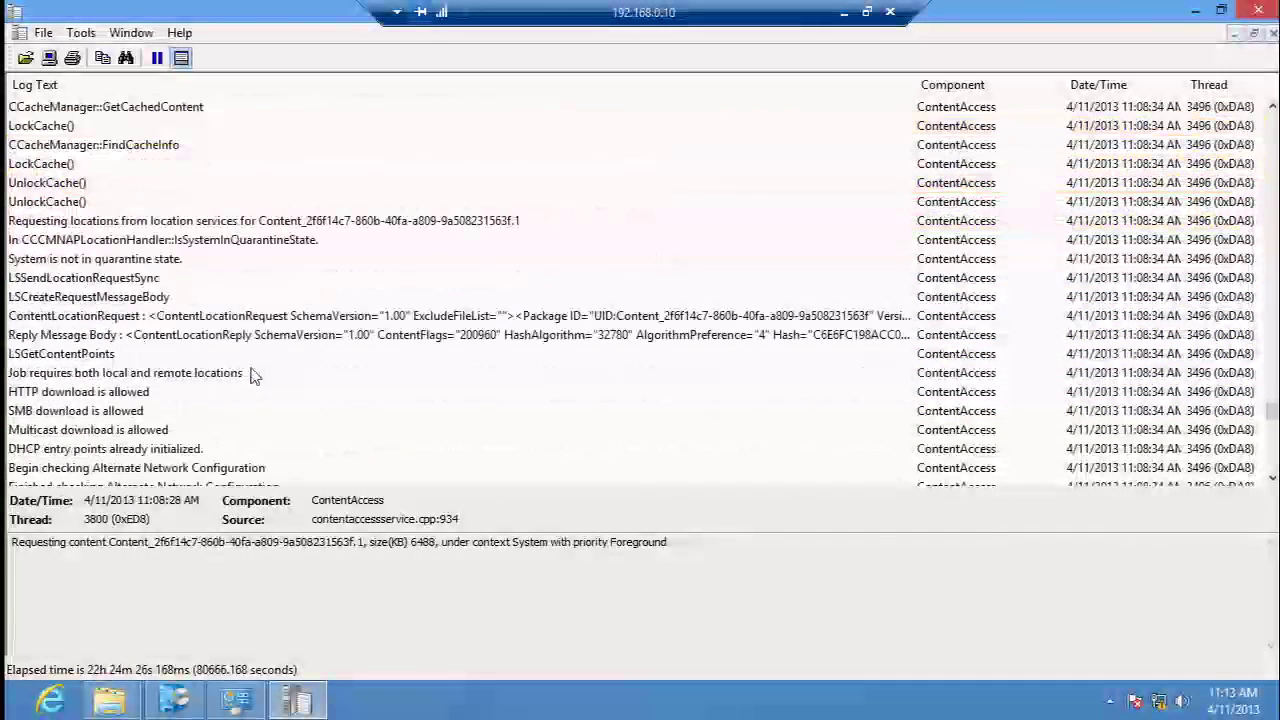
click(278, 316)
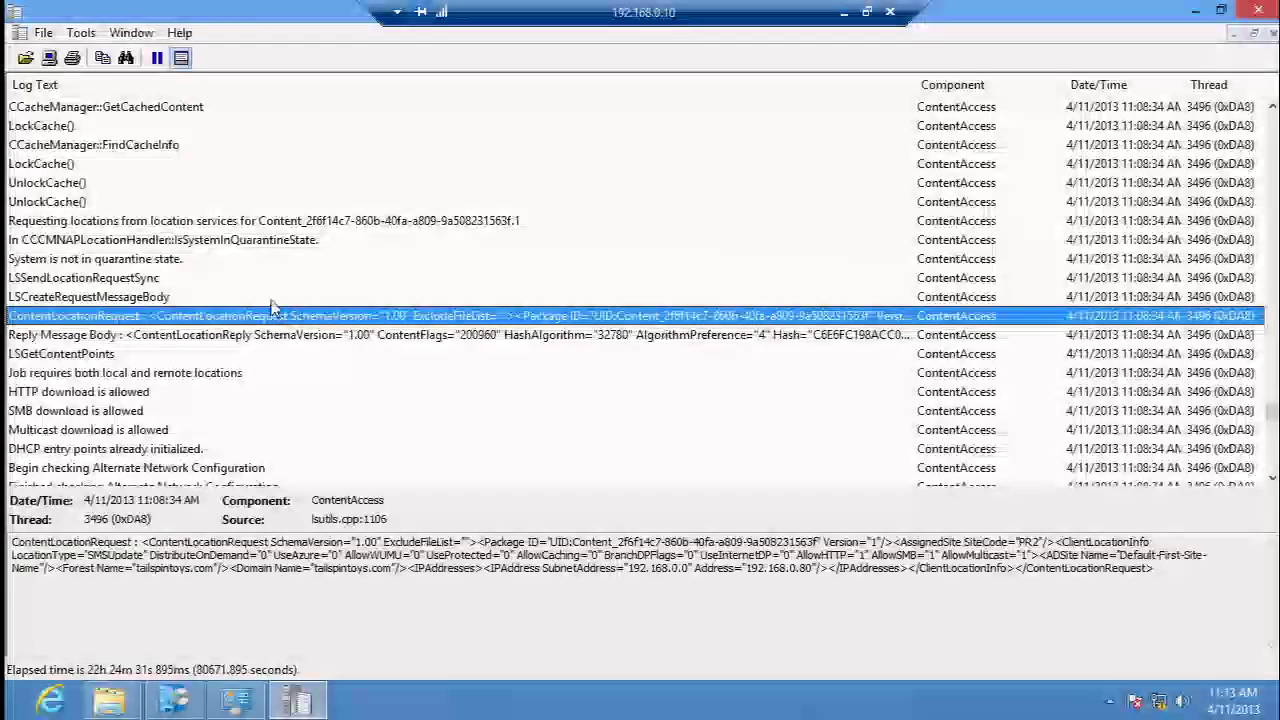
- Check the LSCreateRequestMessageBody and Reply Message Body entries around the content location request, ending on the ContentLocationRequest entry
key(Up)
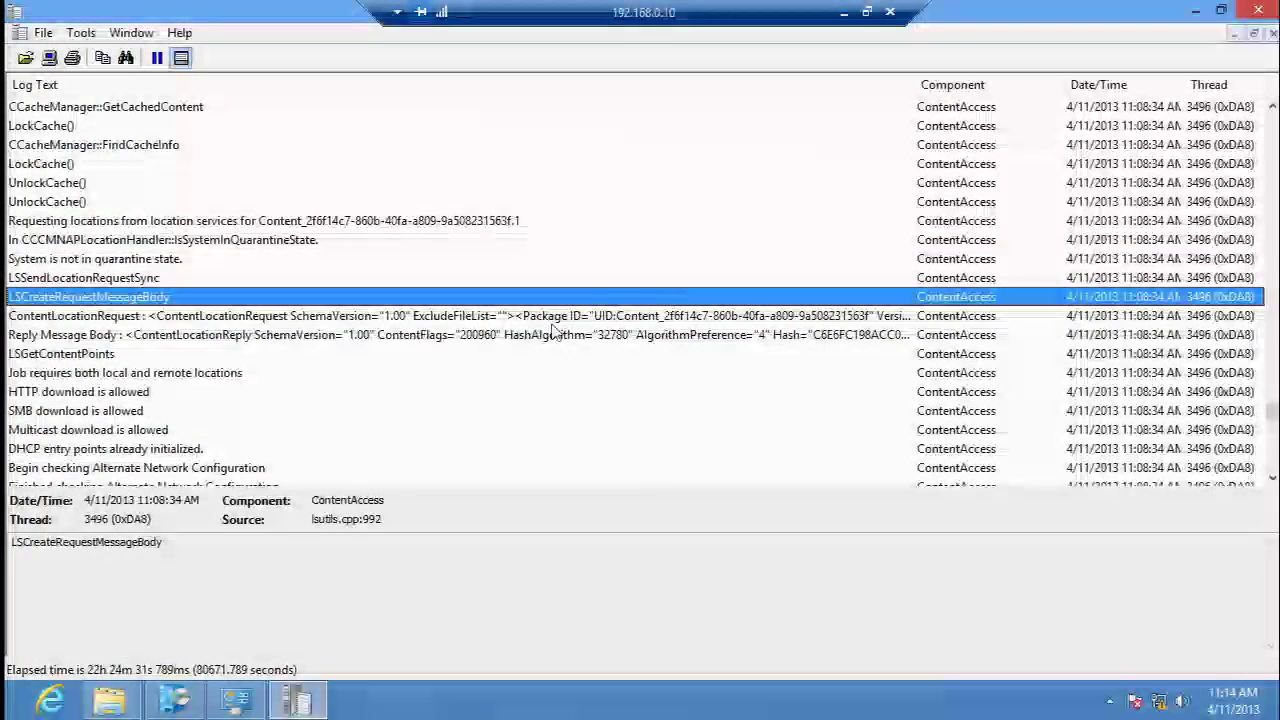
click(998, 334)
click(527, 316)
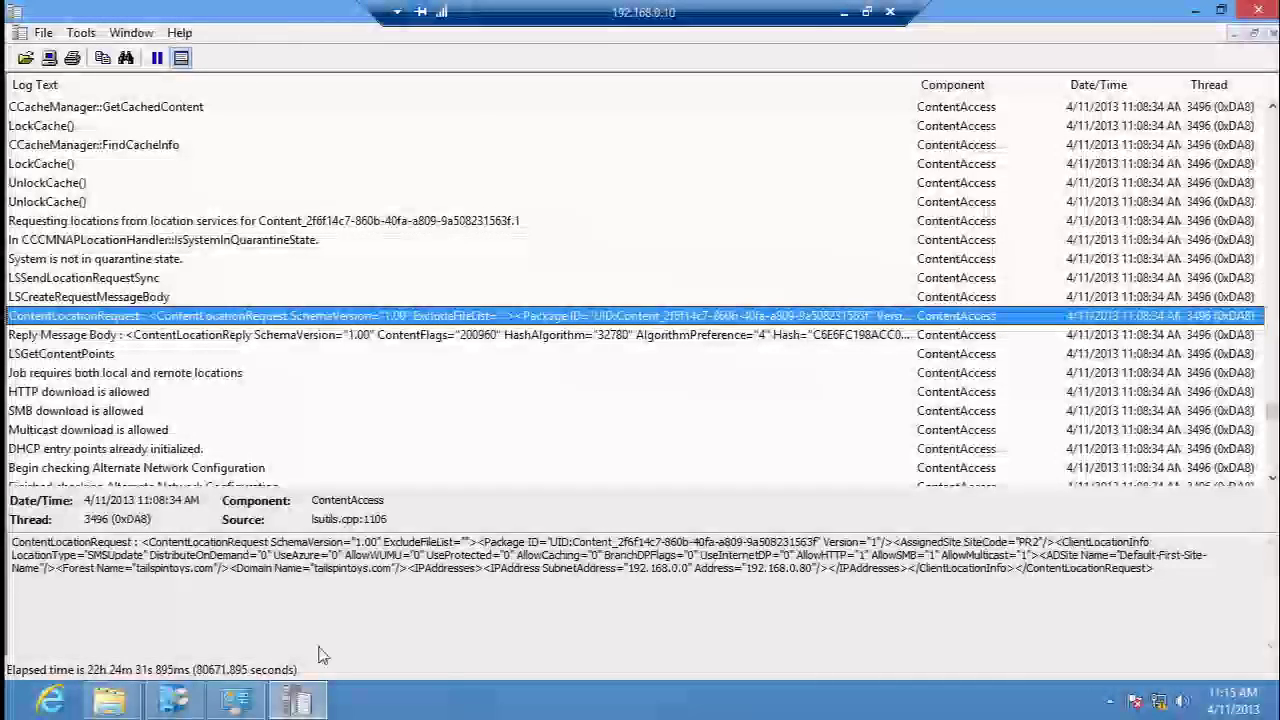
- Open a new File Explorer window and go to the administrative share \\cm12pri2sql\c$
mouse_move(108, 706)
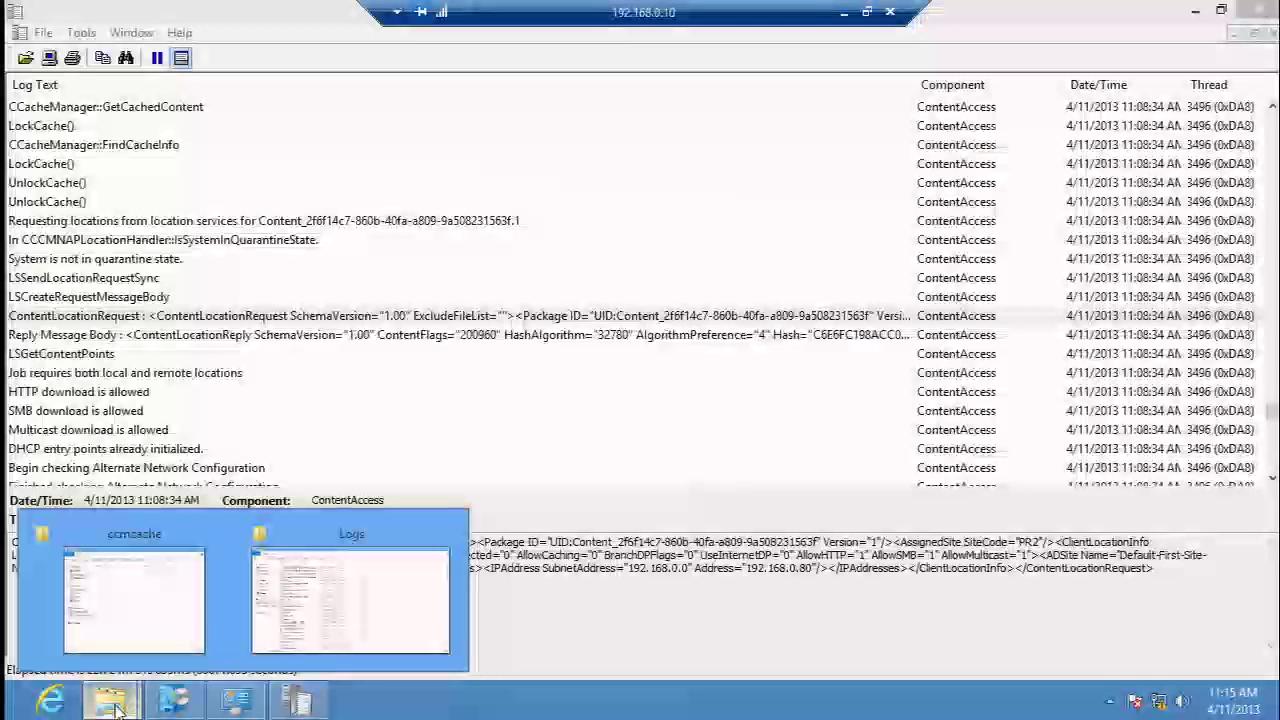
right_click(125, 700)
click(75, 601)
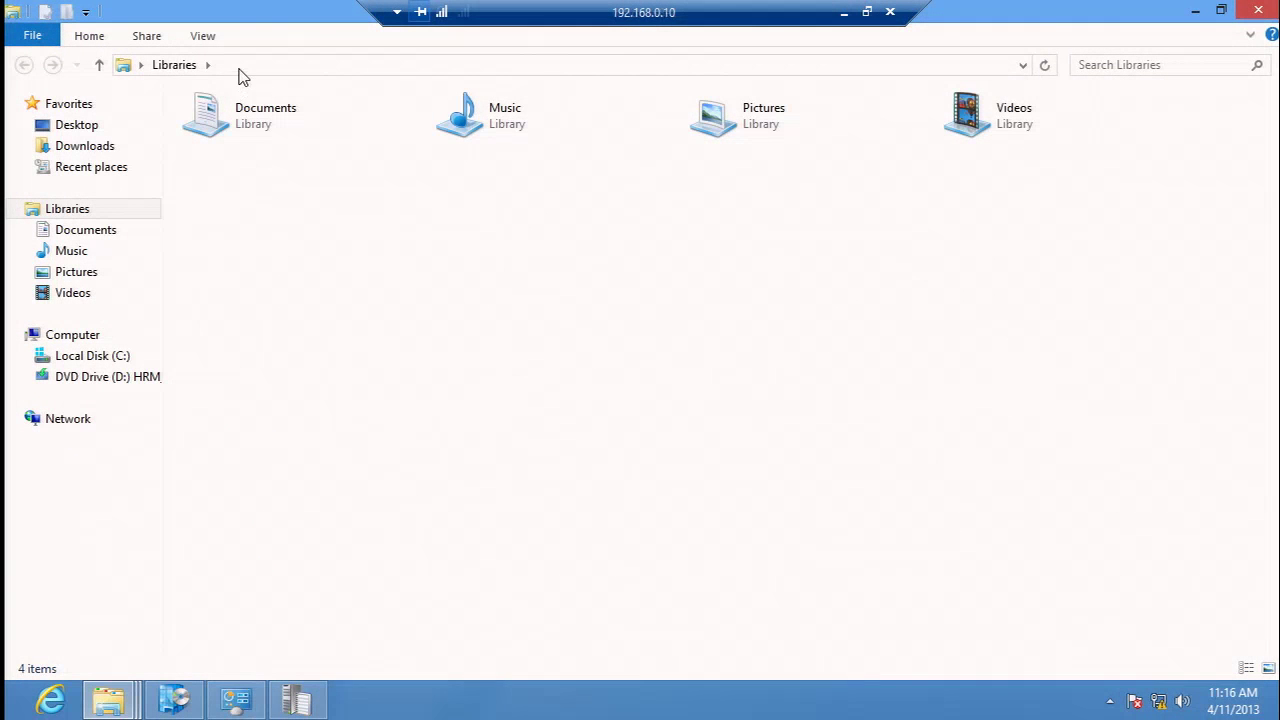
click(240, 67)
text(\\)
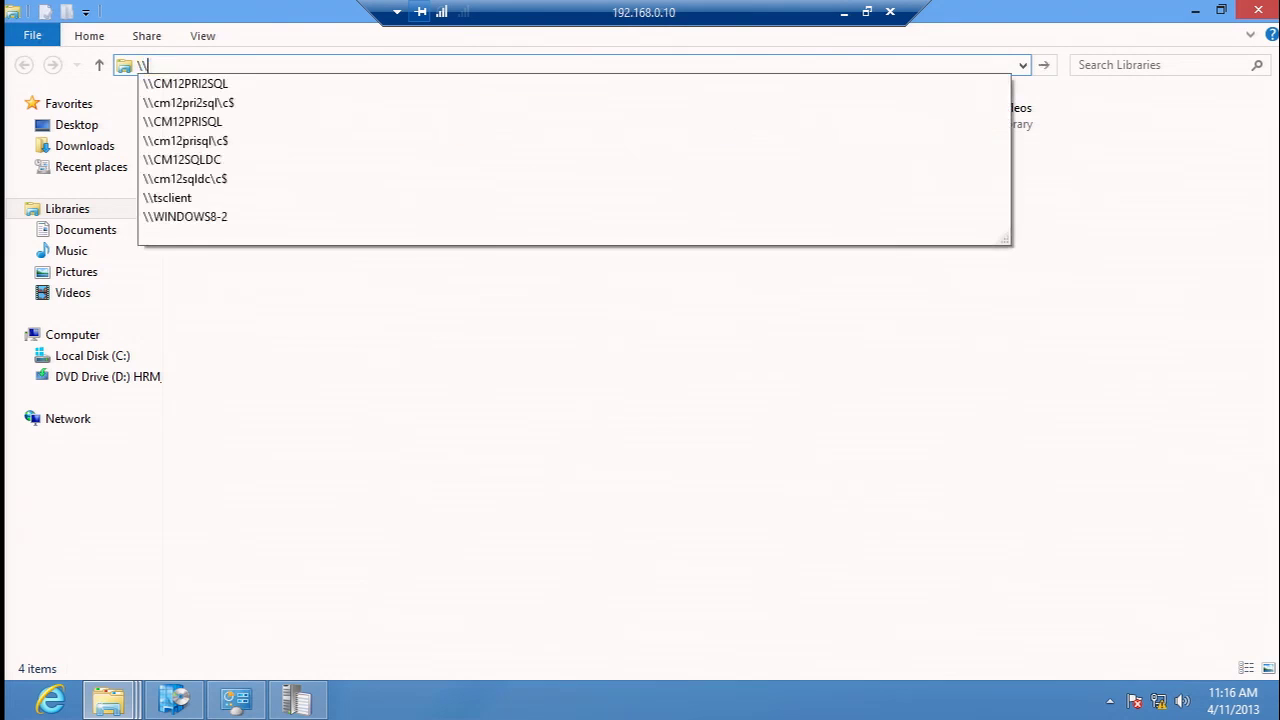
text(cm12)
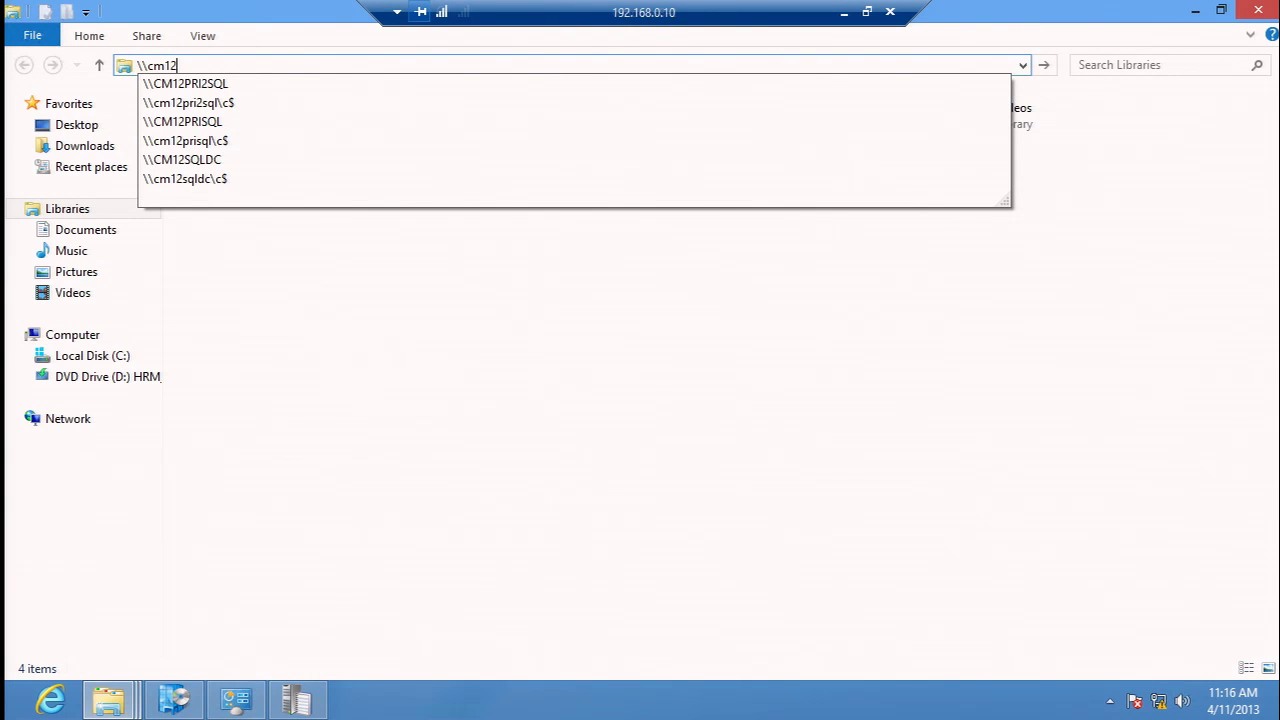
click(210, 103)
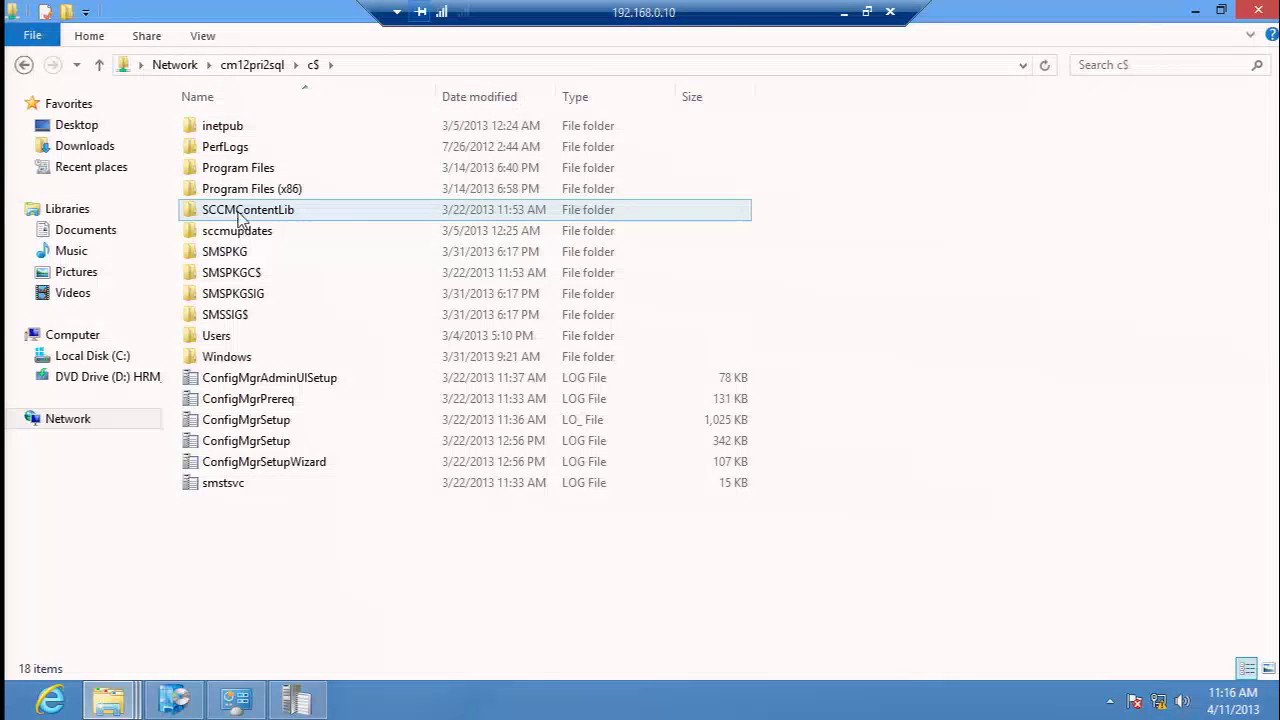
- Open the Program Files\SMS_CCM\Logs folder on the cm12pri2sql share
double_click(245, 168)
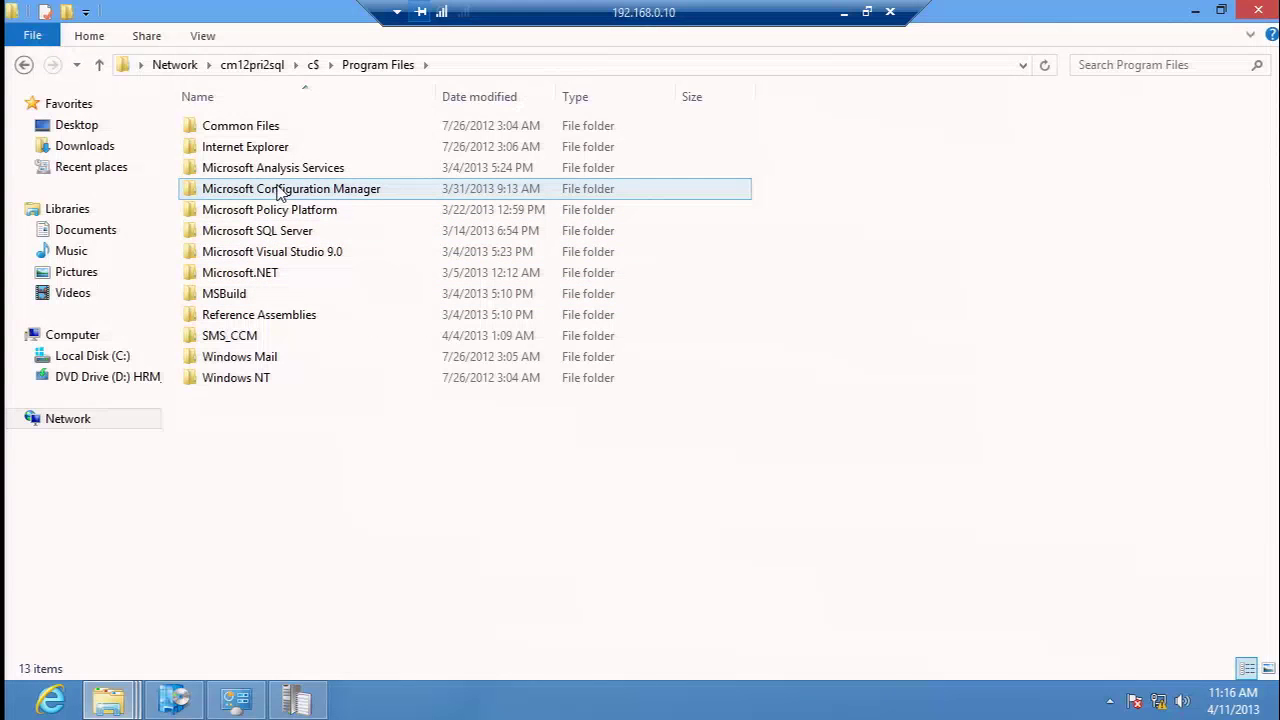
double_click(254, 338)
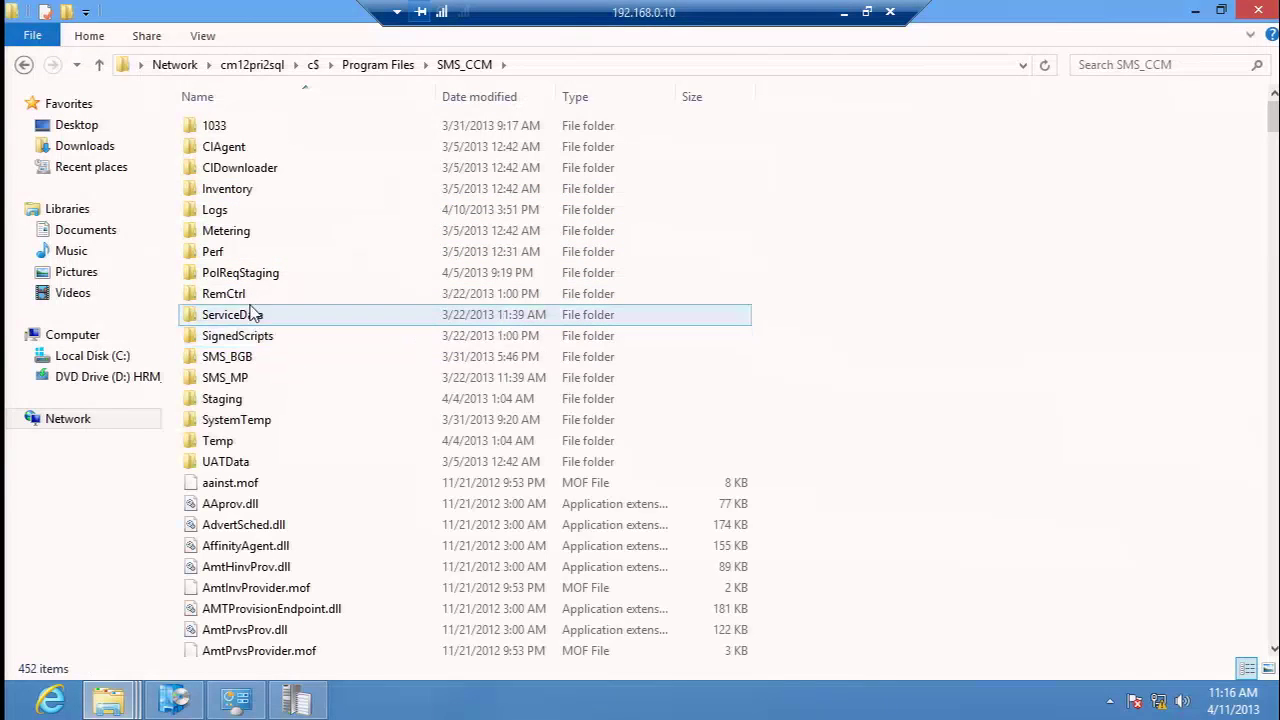
double_click(240, 213)
click(241, 214)
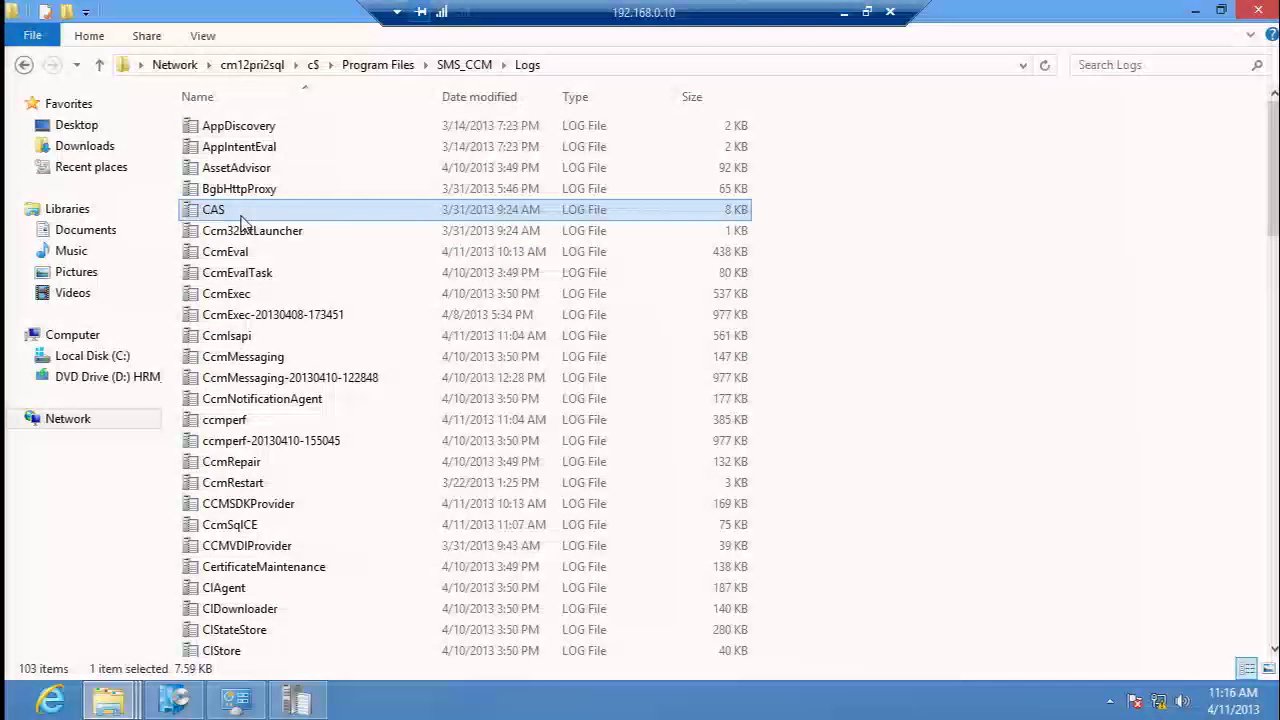
- Open the management point log MP_Location.log from the Logs folder and maximize the log viewer
text(mp)
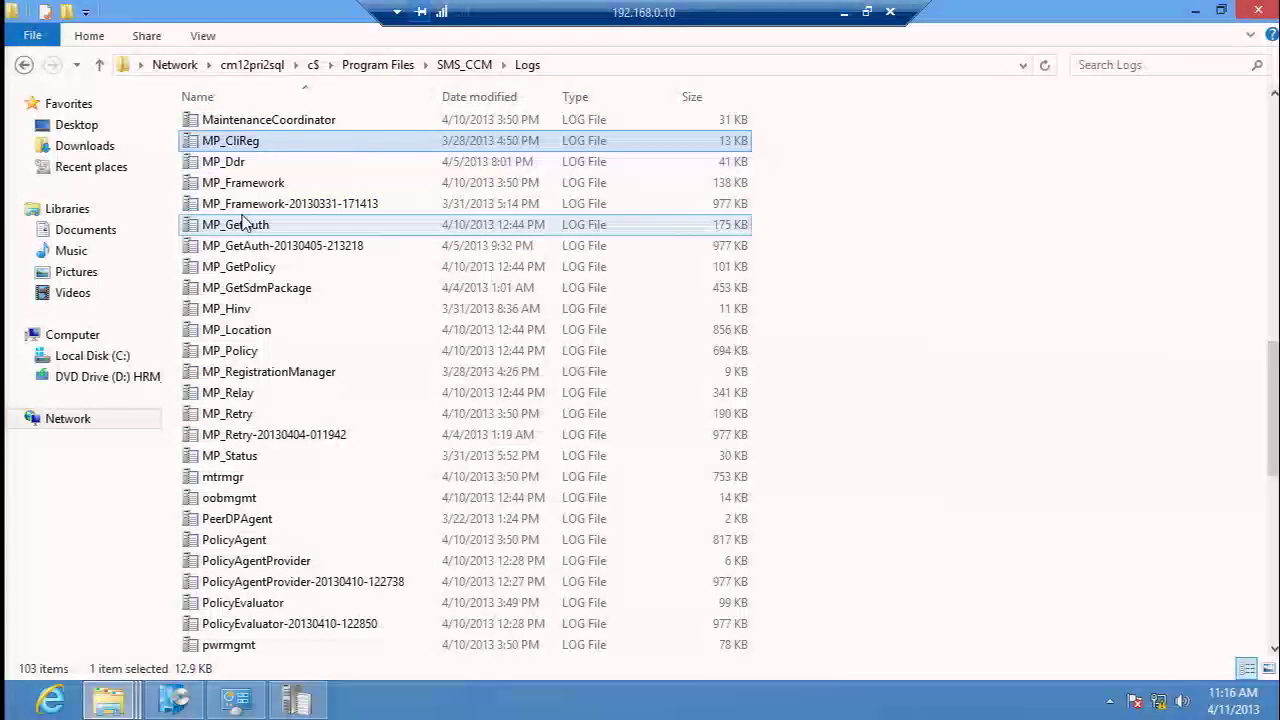
click(300, 335)
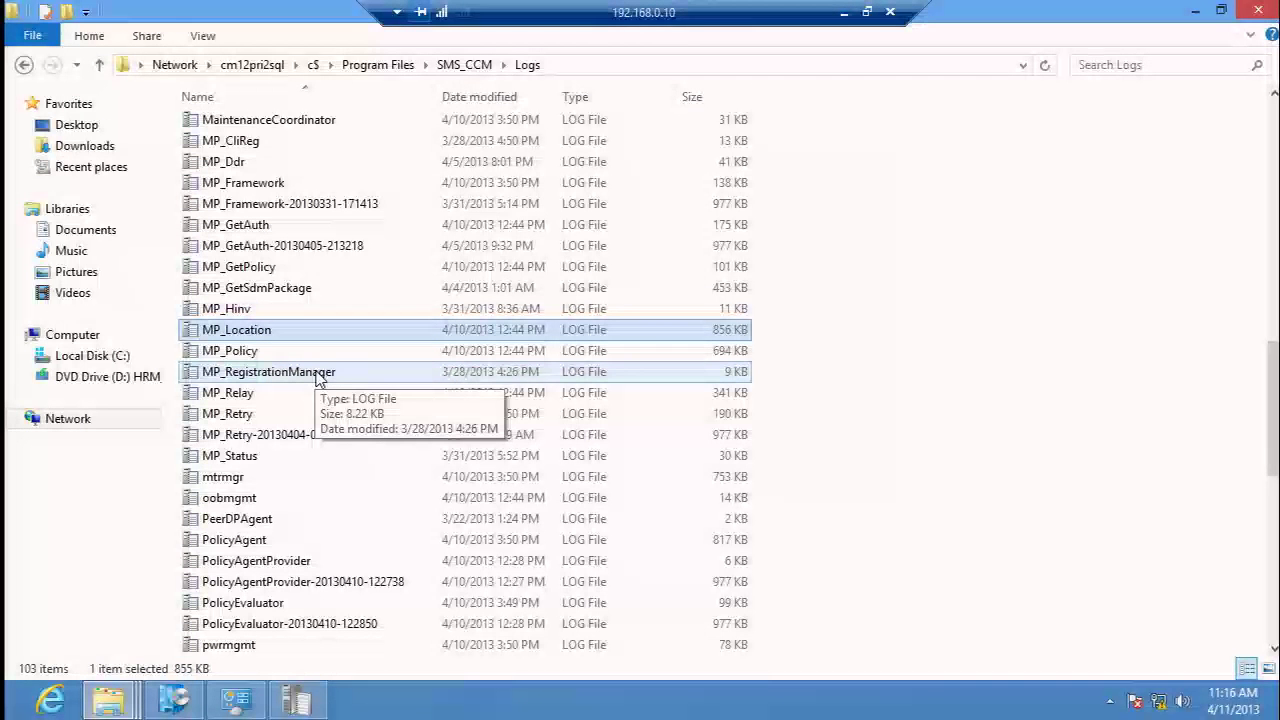
double_click(292, 333)
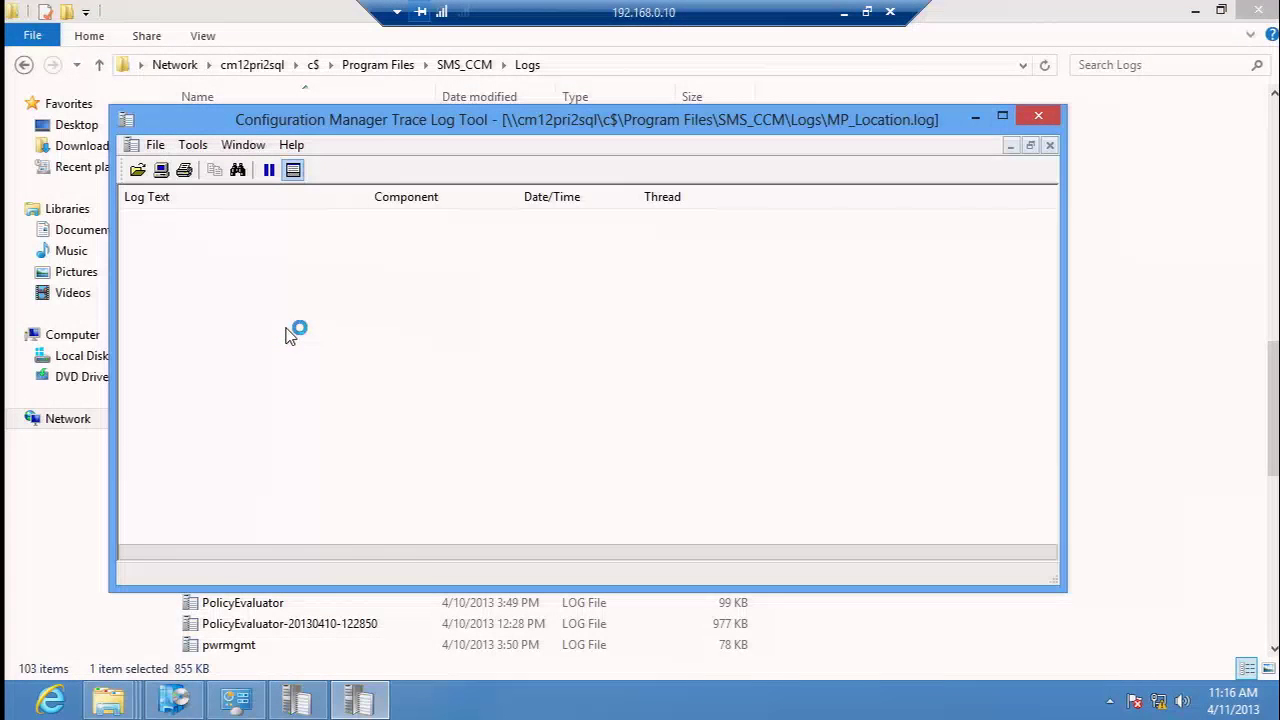
double_click(617, 122)
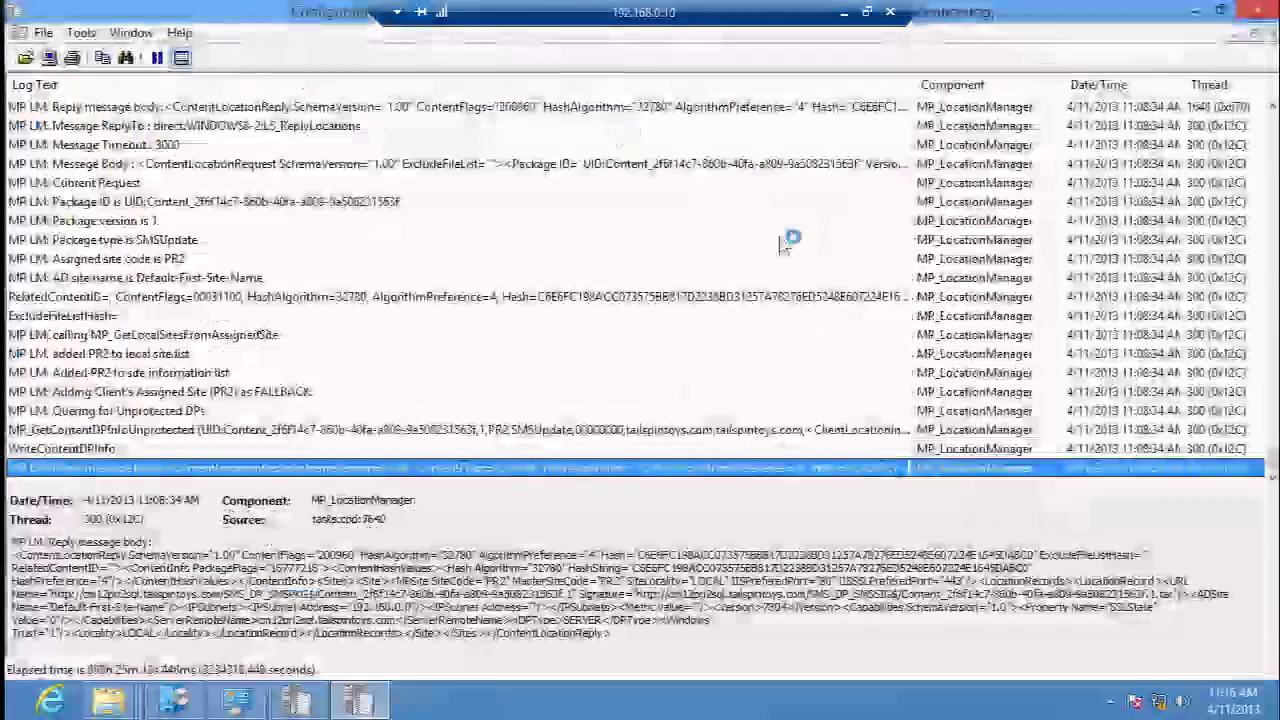
- Find the 11:08:34 AM Location Manager start in MP_Location.log and select the Message Body entry with the ContentLocationRequest that follows it
scroll(1110, 425, up, 10)
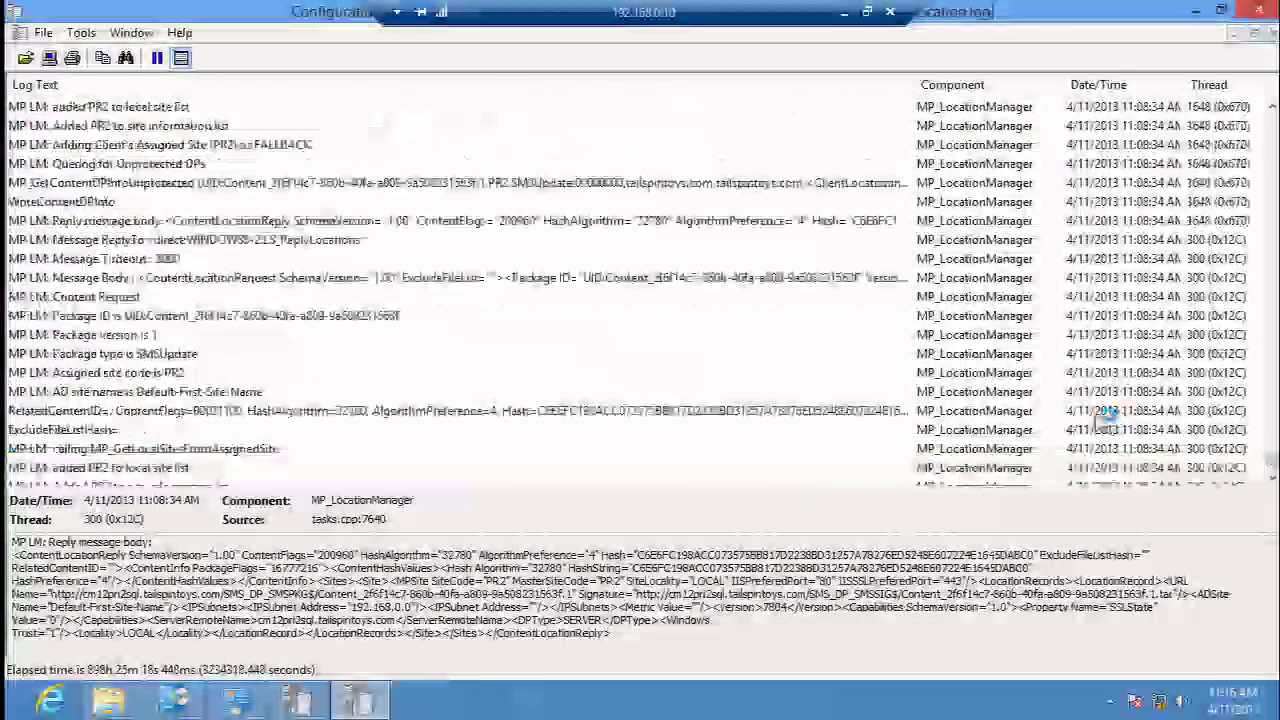
scroll(1088, 418, up, 1)
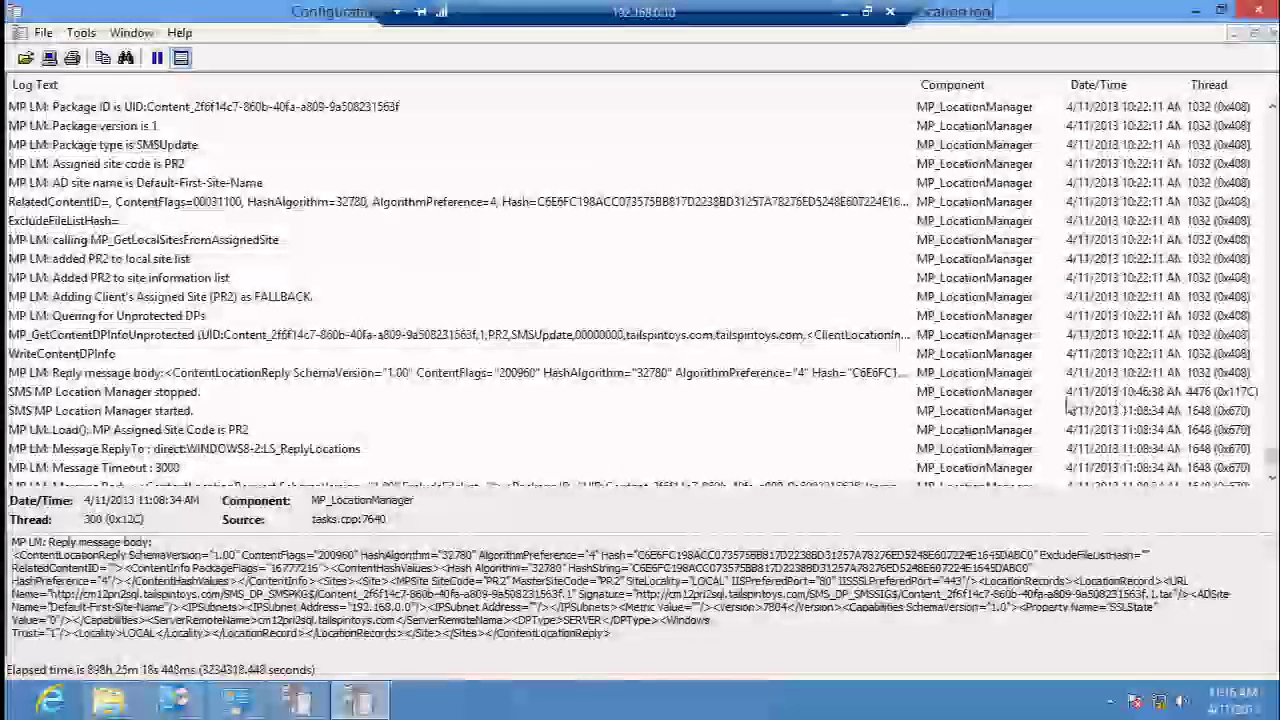
click(967, 412)
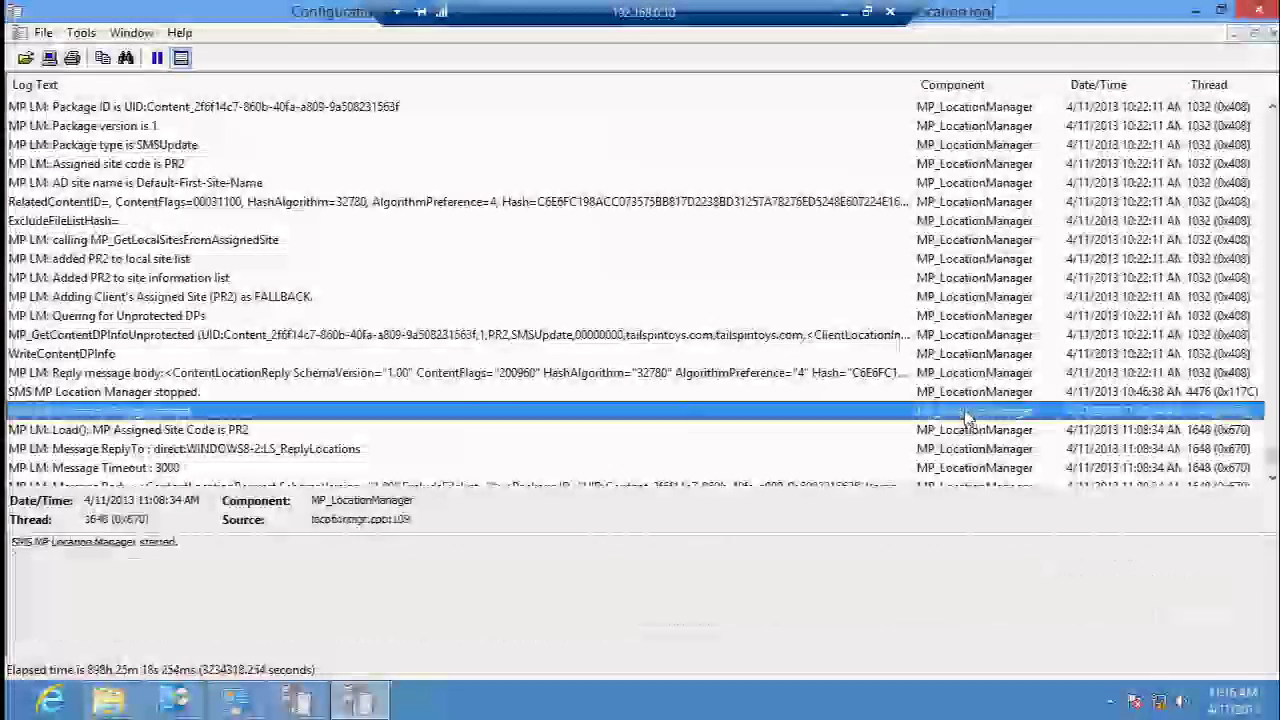
scroll(965, 416, down, 4)
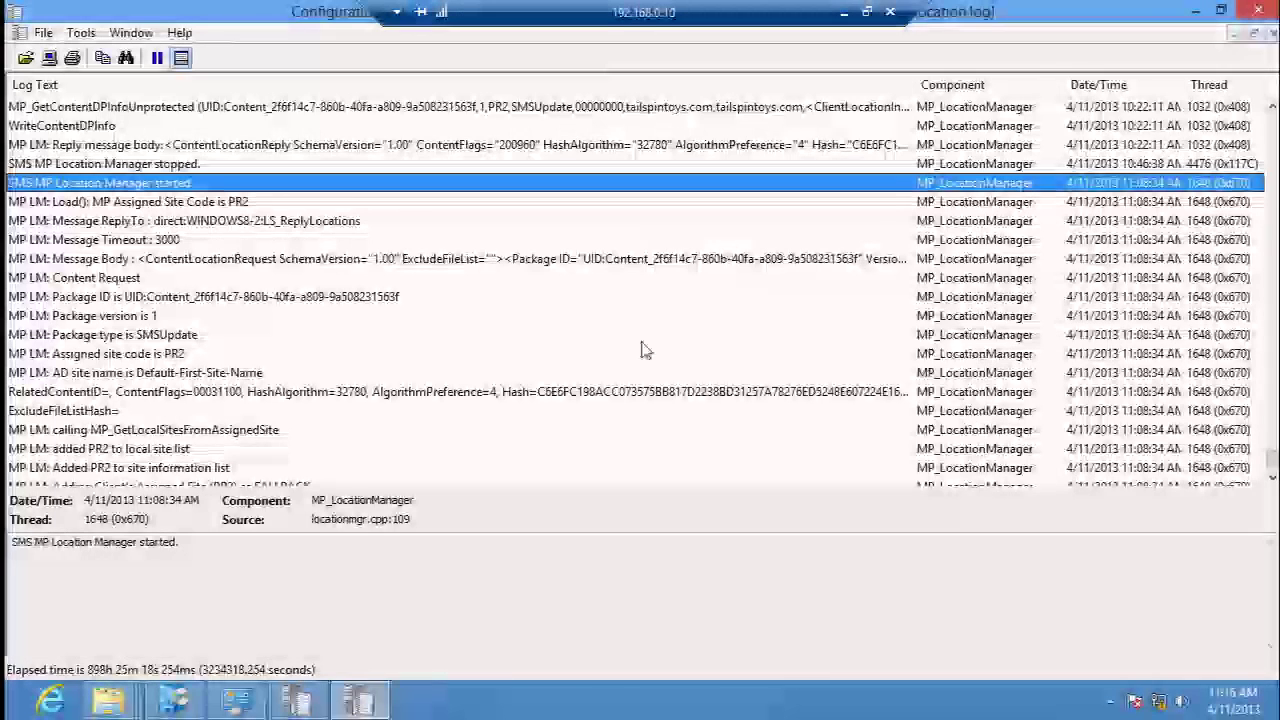
scroll(452, 267, down, 1)
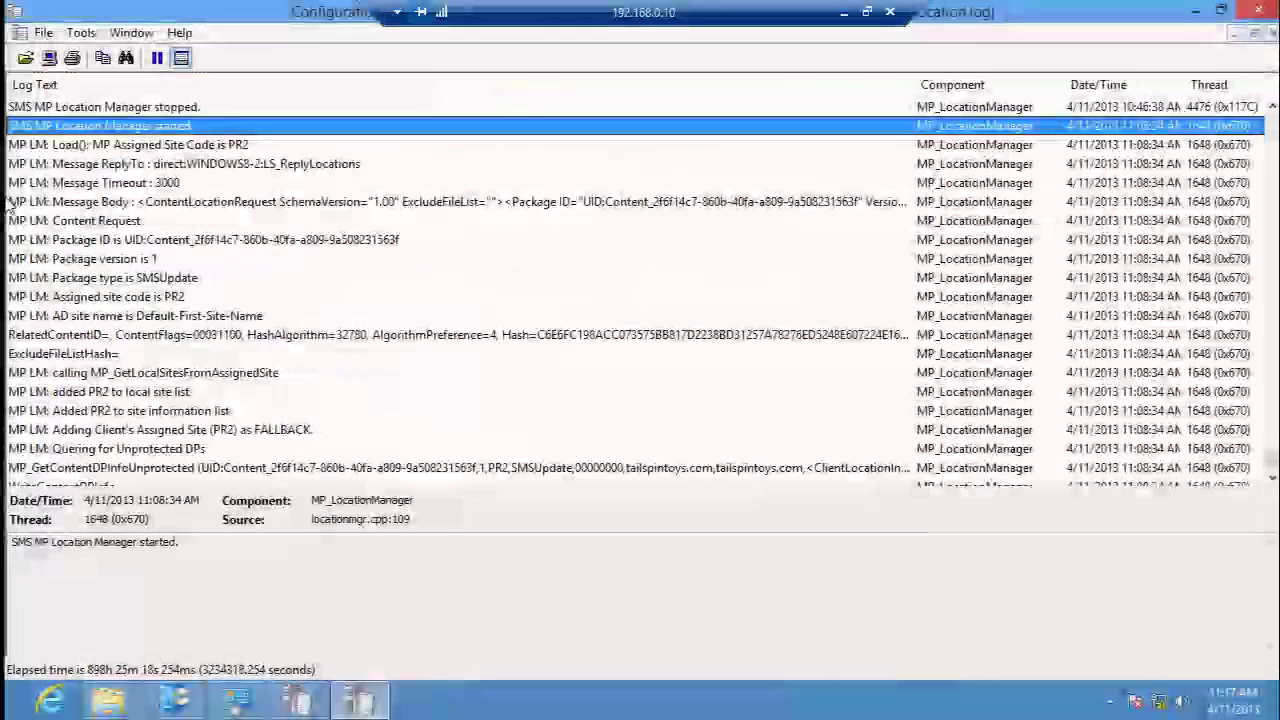
click(320, 203)
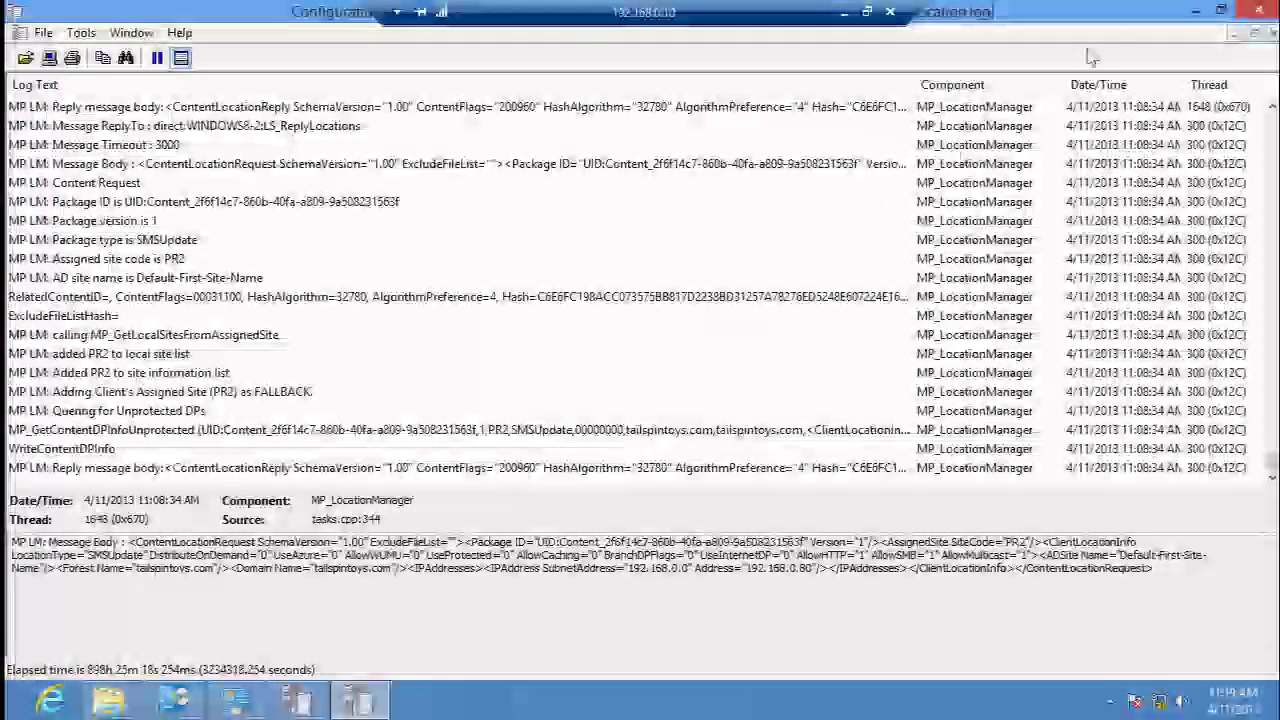
- Return to the client's CAS log and examine the Reply Message Body entry with the ContentLocationReply, then close the log
key(alt+F4)
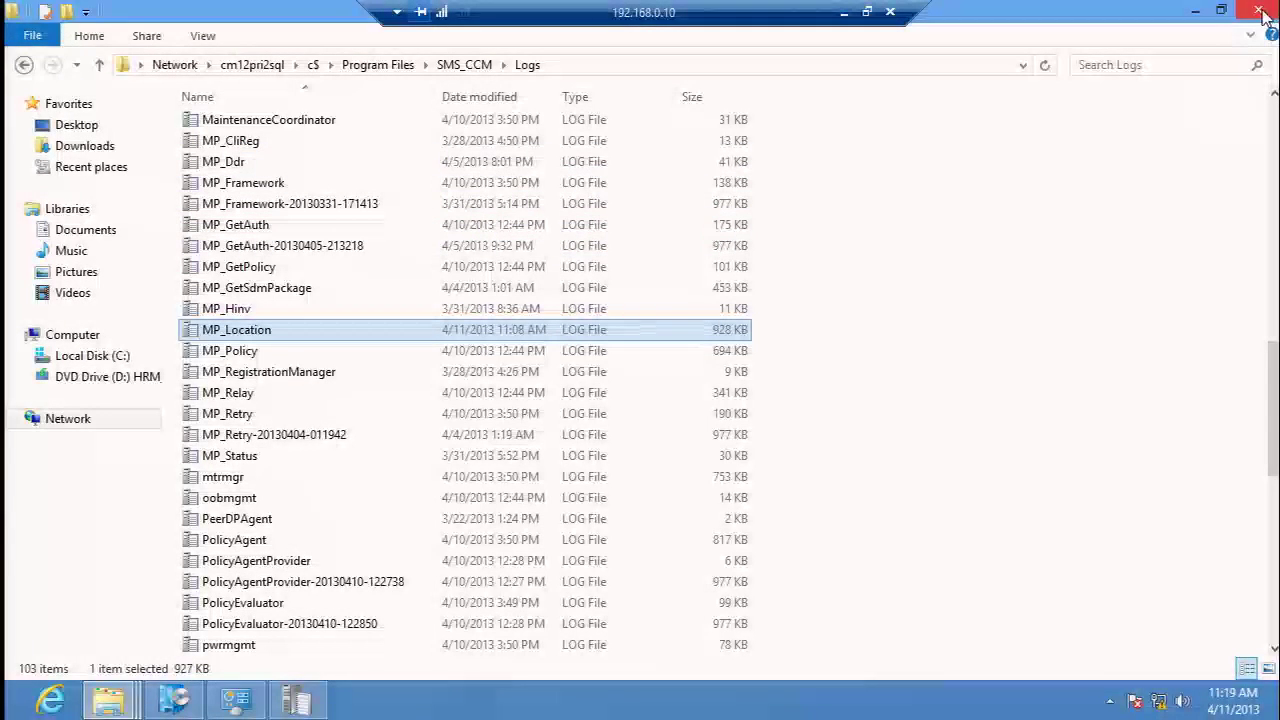
key(Return)
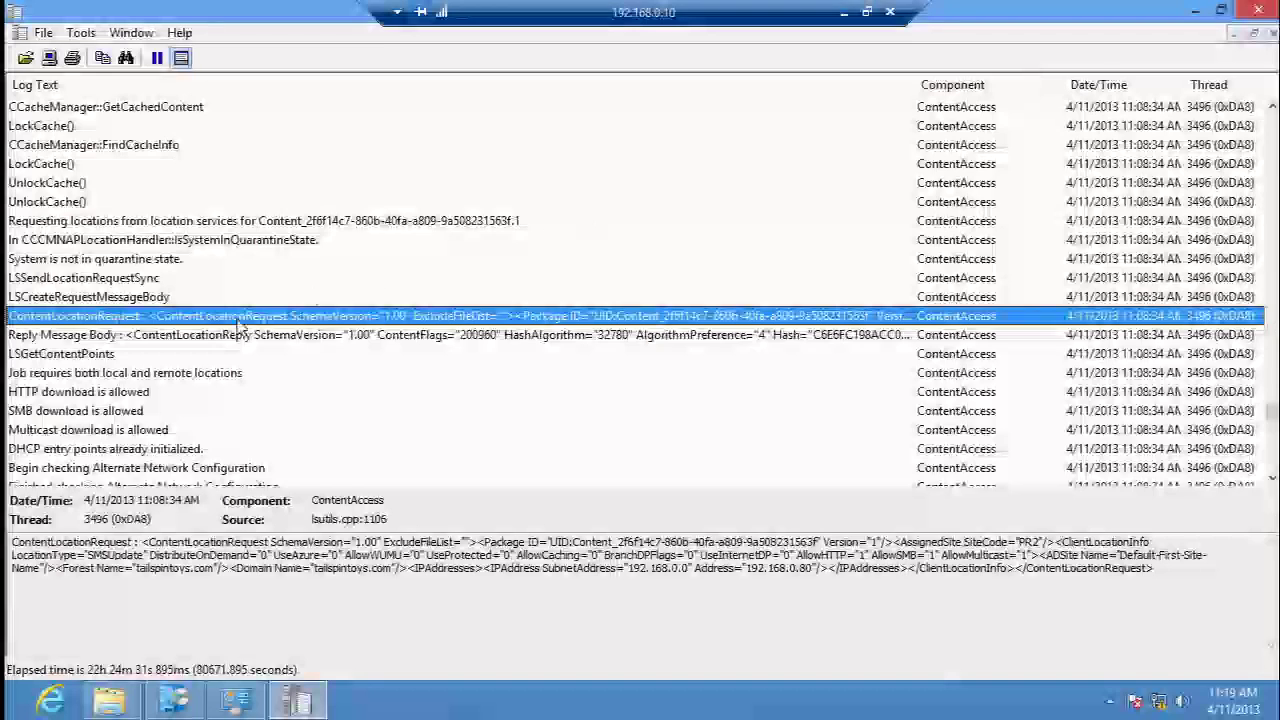
click(172, 335)
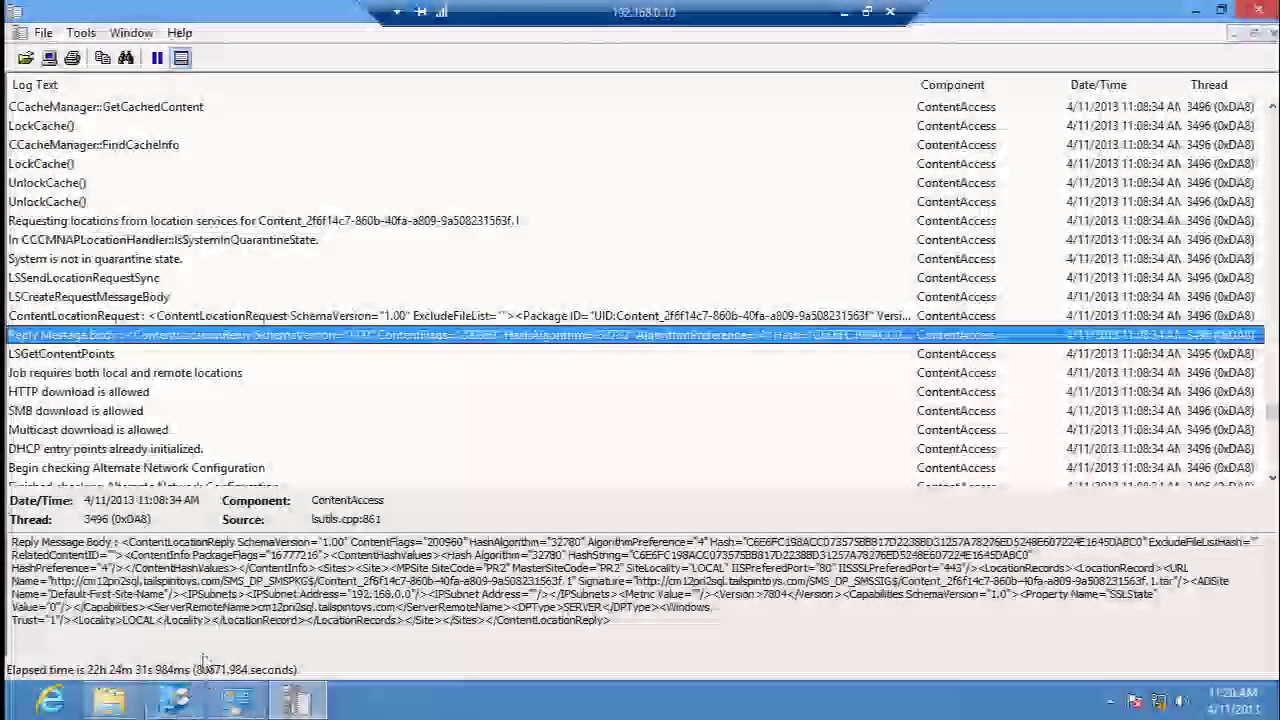
drag(213, 620, 72, 621)
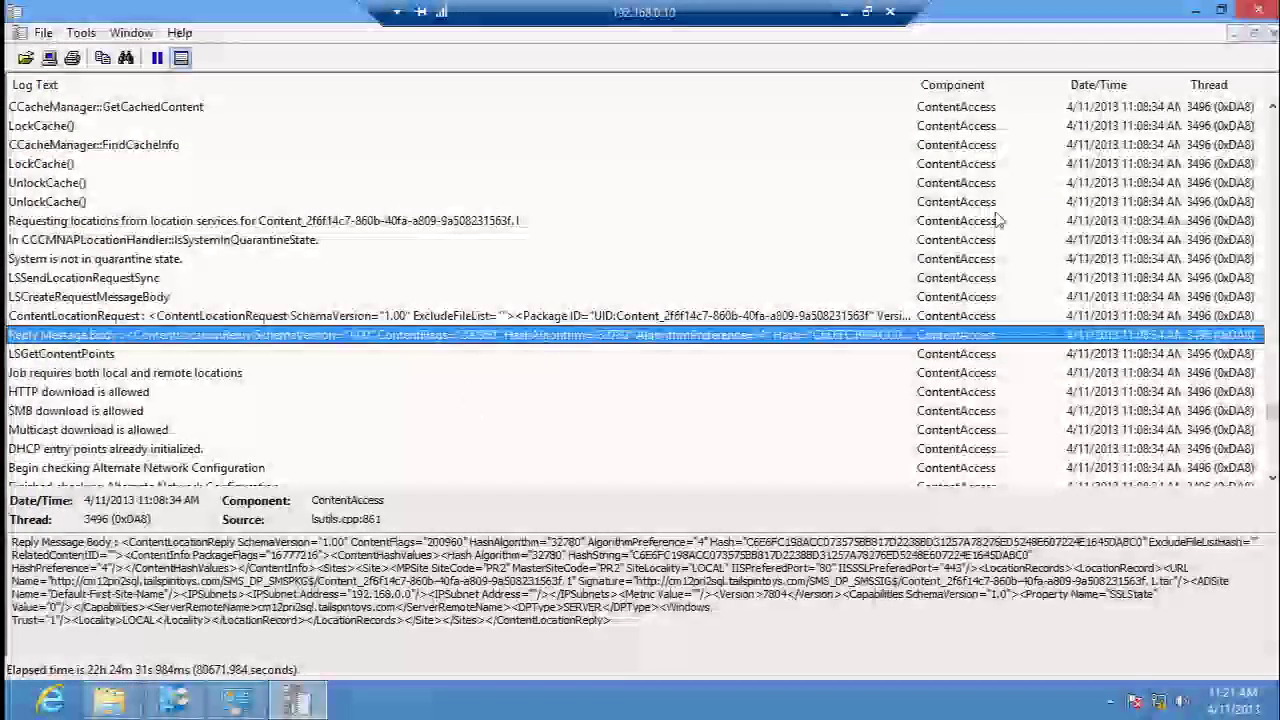
click(1258, 10)
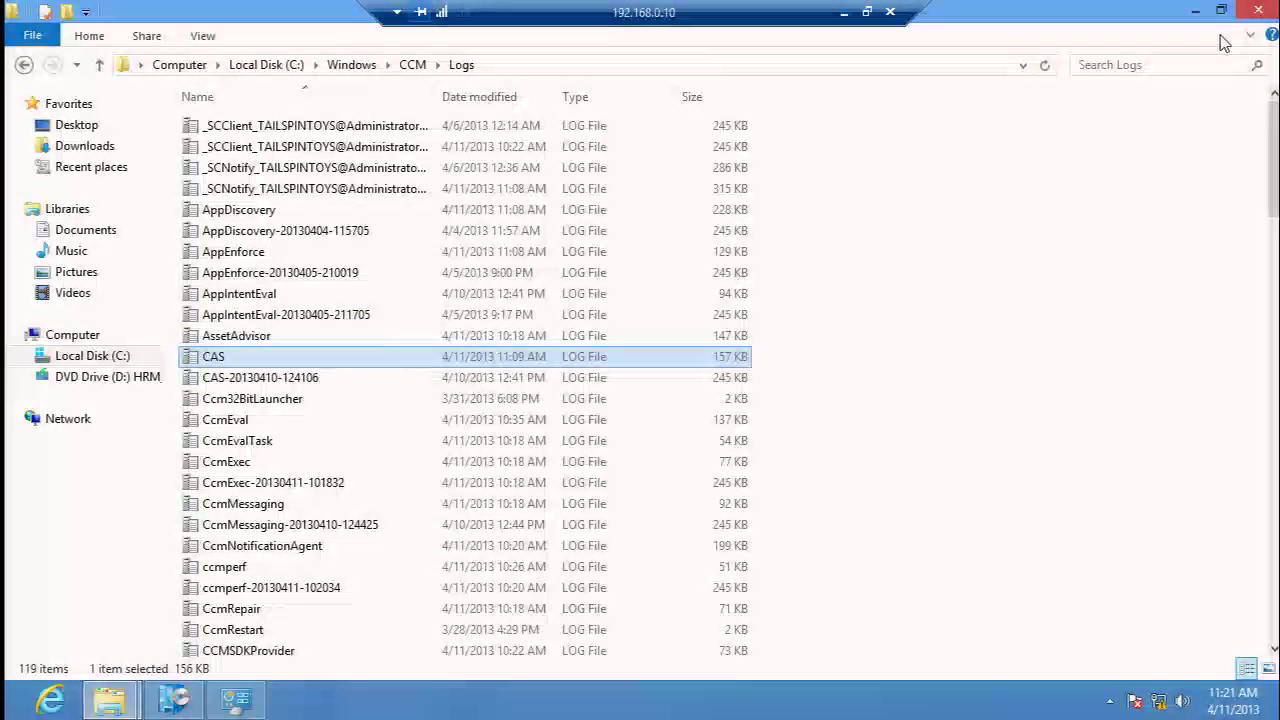
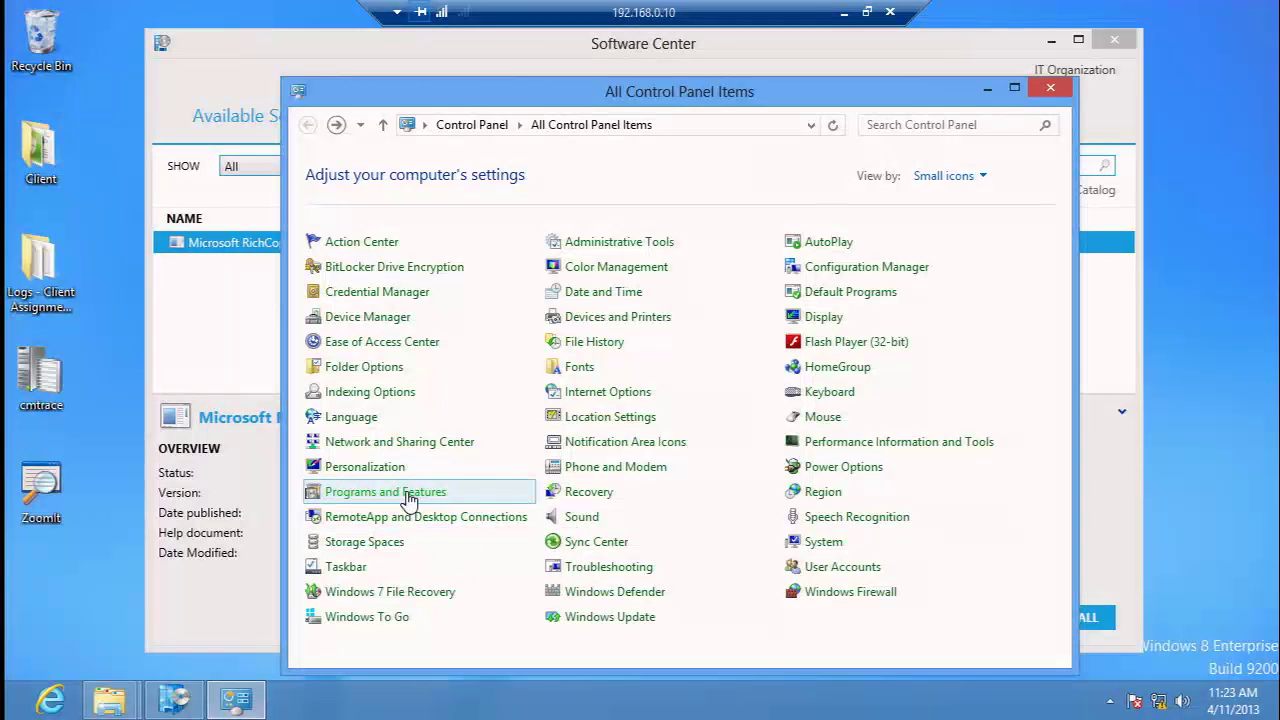
- Uninstall Microsoft RichCopy 4.0 from the client through Programs and Features
click(555, 300)
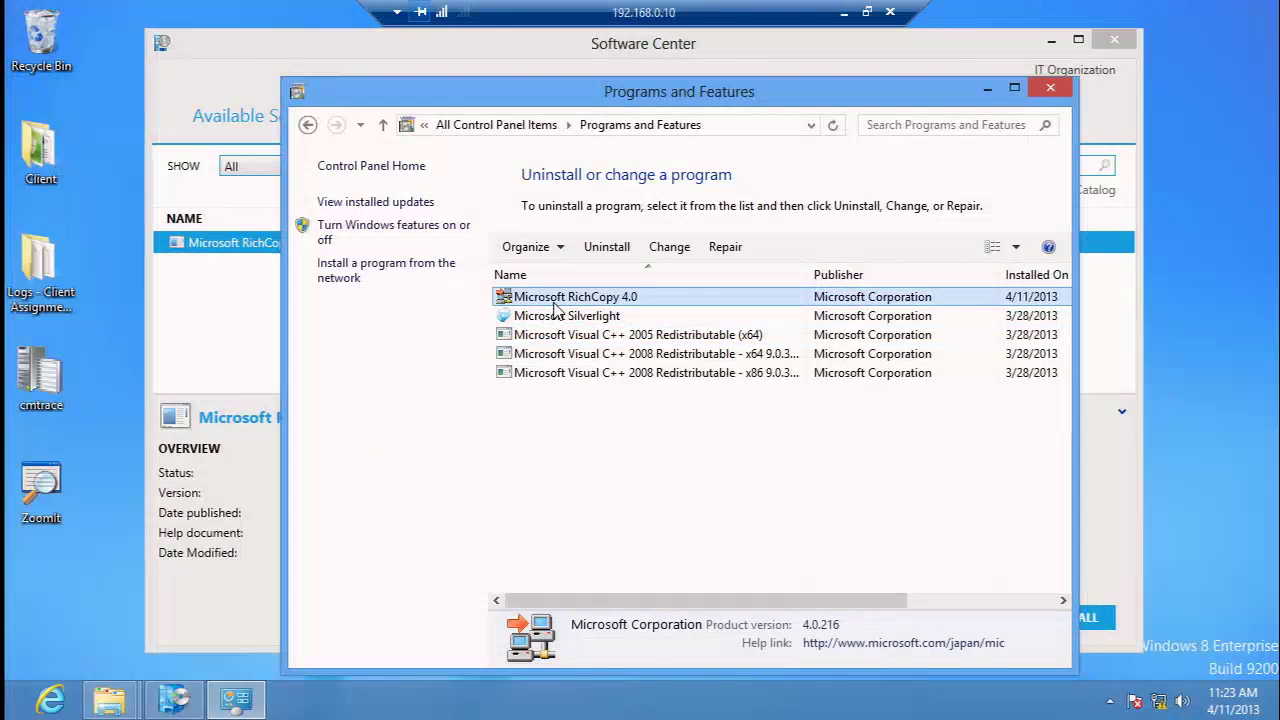
click(595, 254)
click(743, 349)
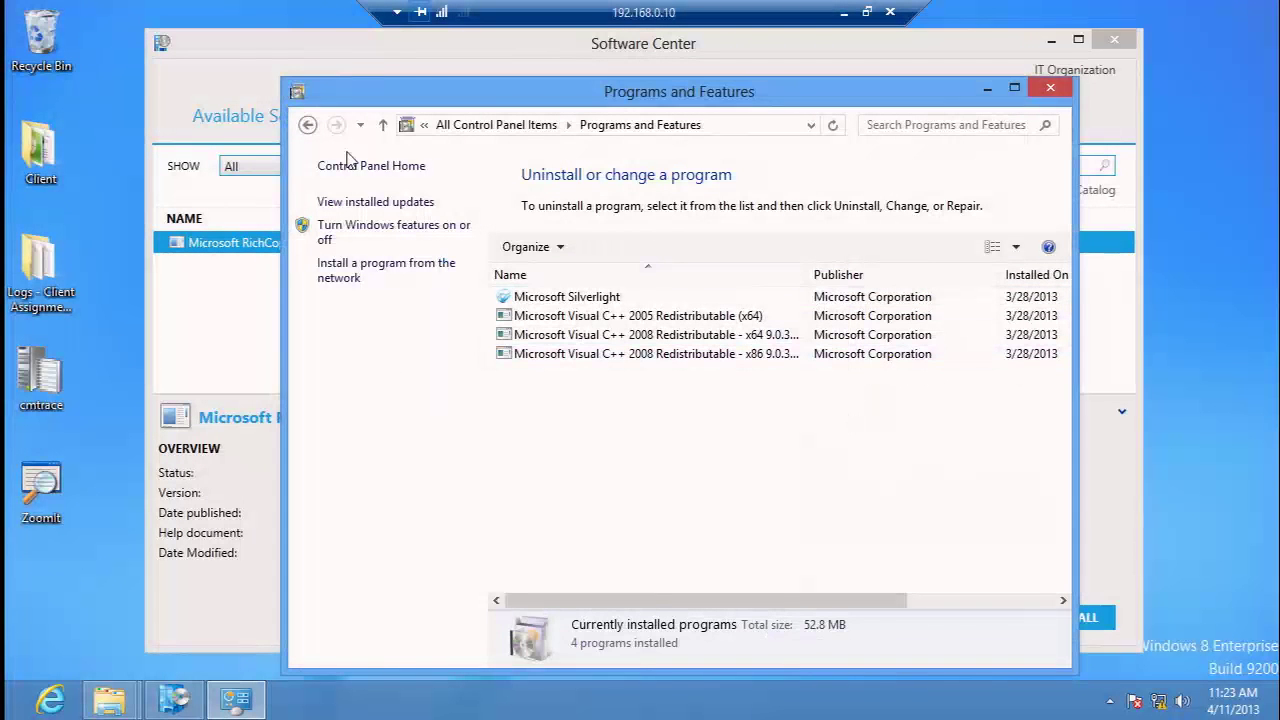
- Run the Application Deployment Evaluation Cycle from the client's Configuration Manager properties and close the dialog
click(309, 126)
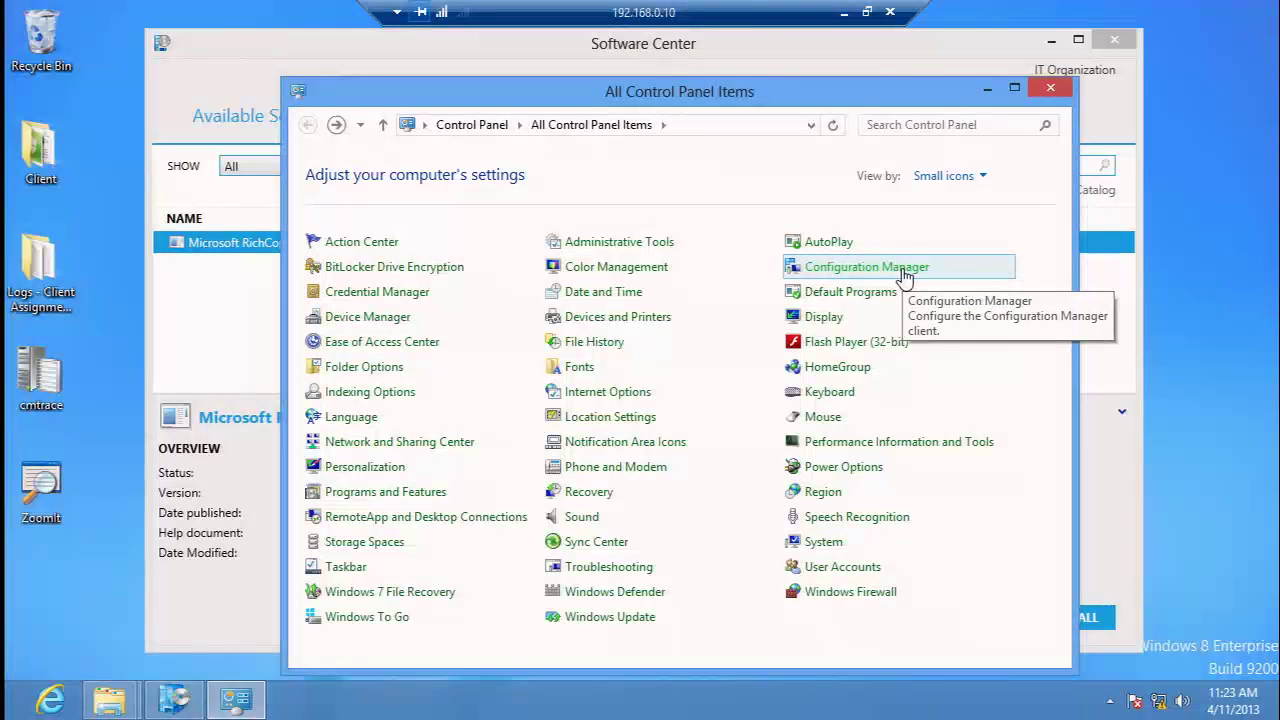
click(899, 270)
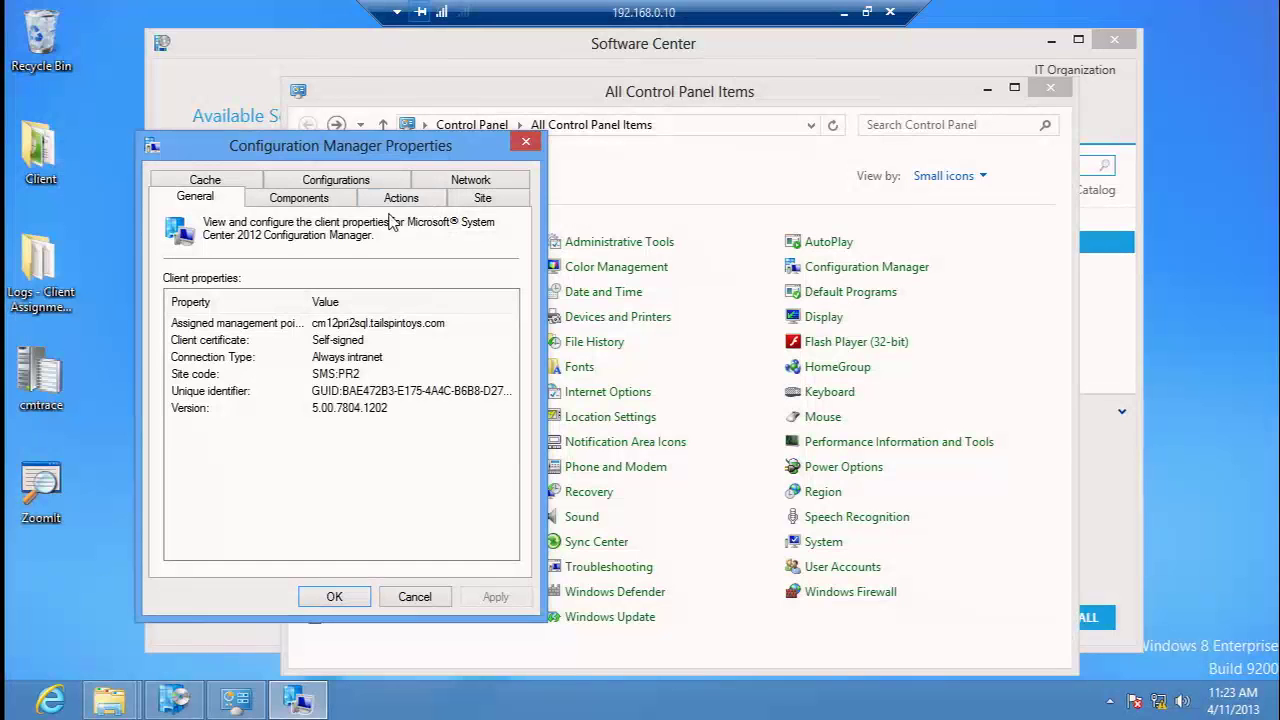
click(404, 199)
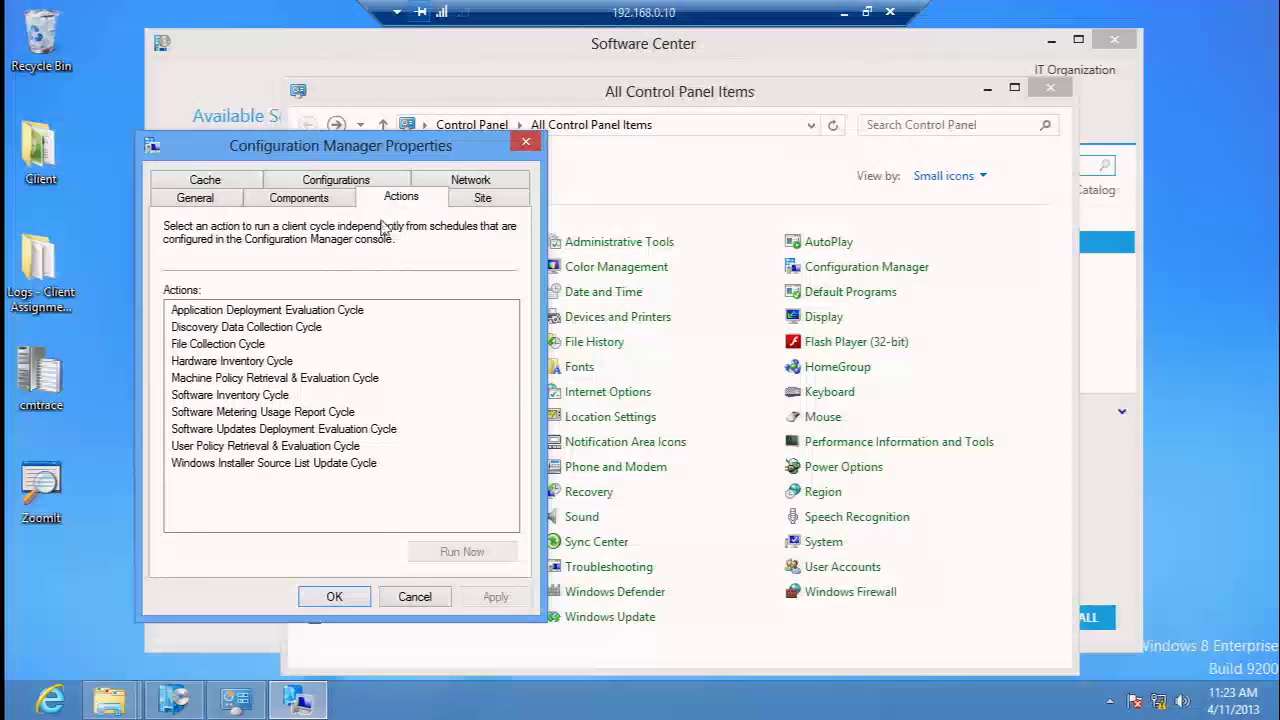
click(325, 310)
click(465, 549)
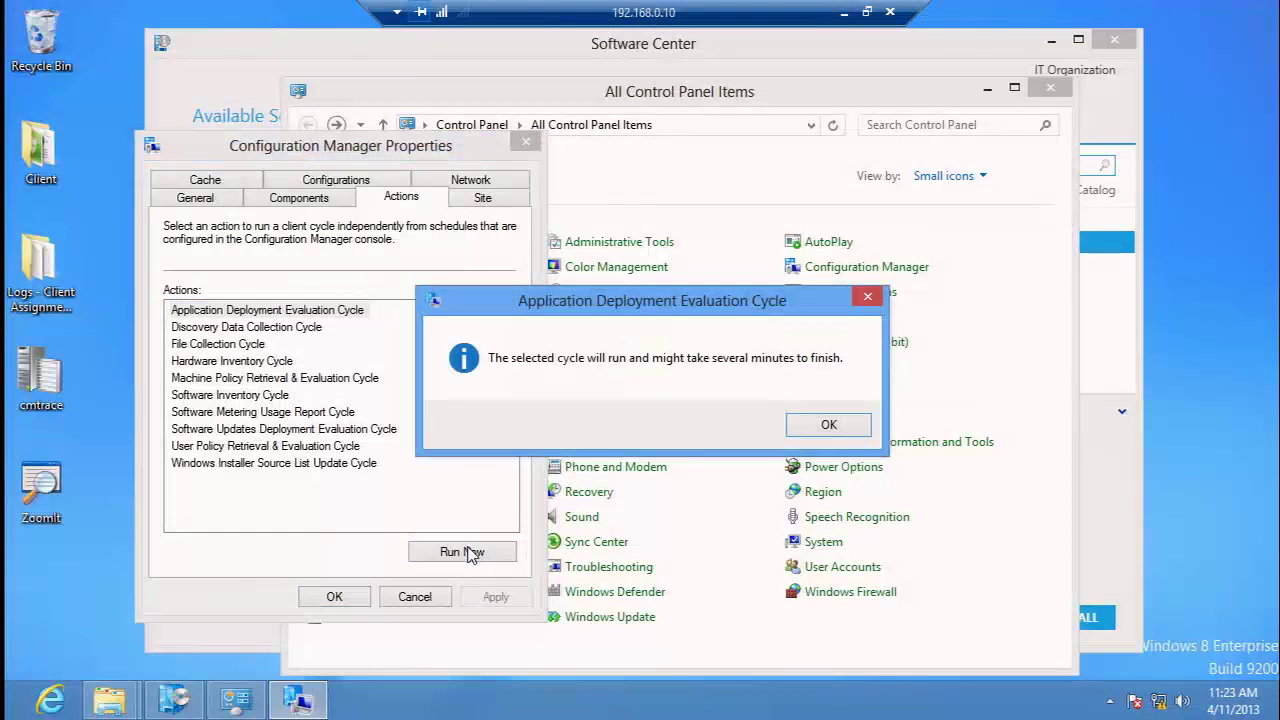
click(813, 444)
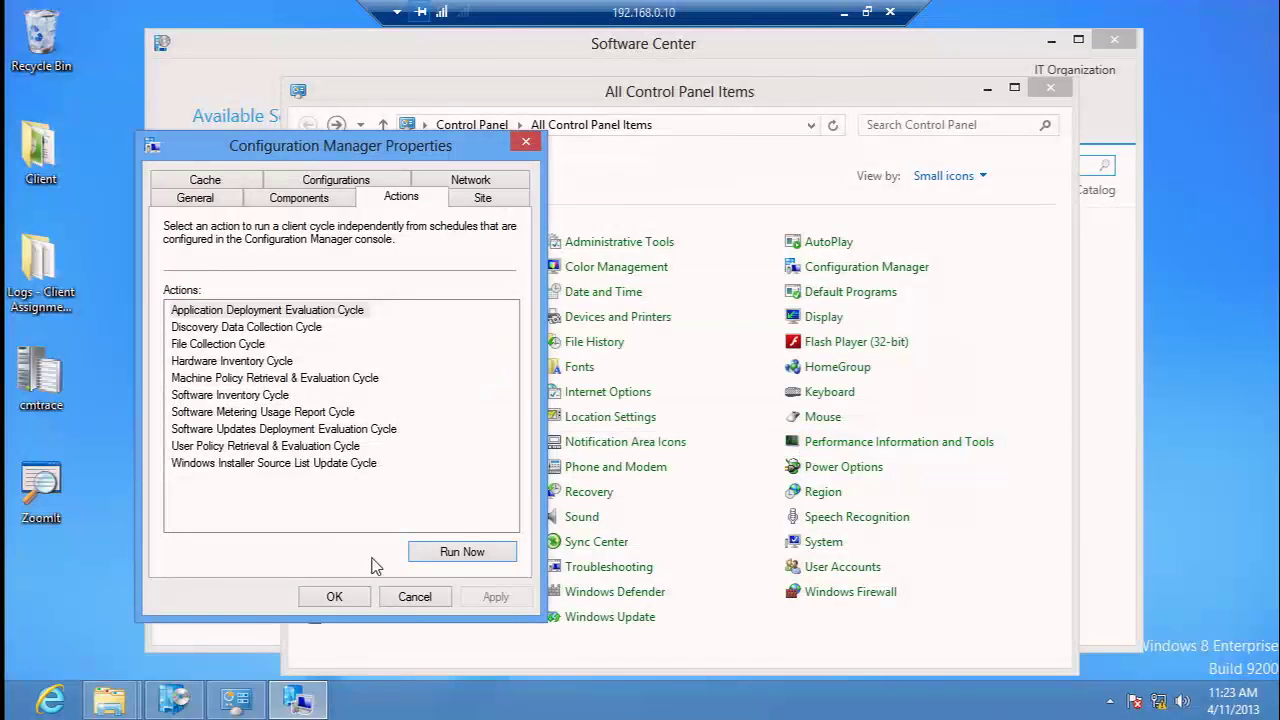
click(334, 597)
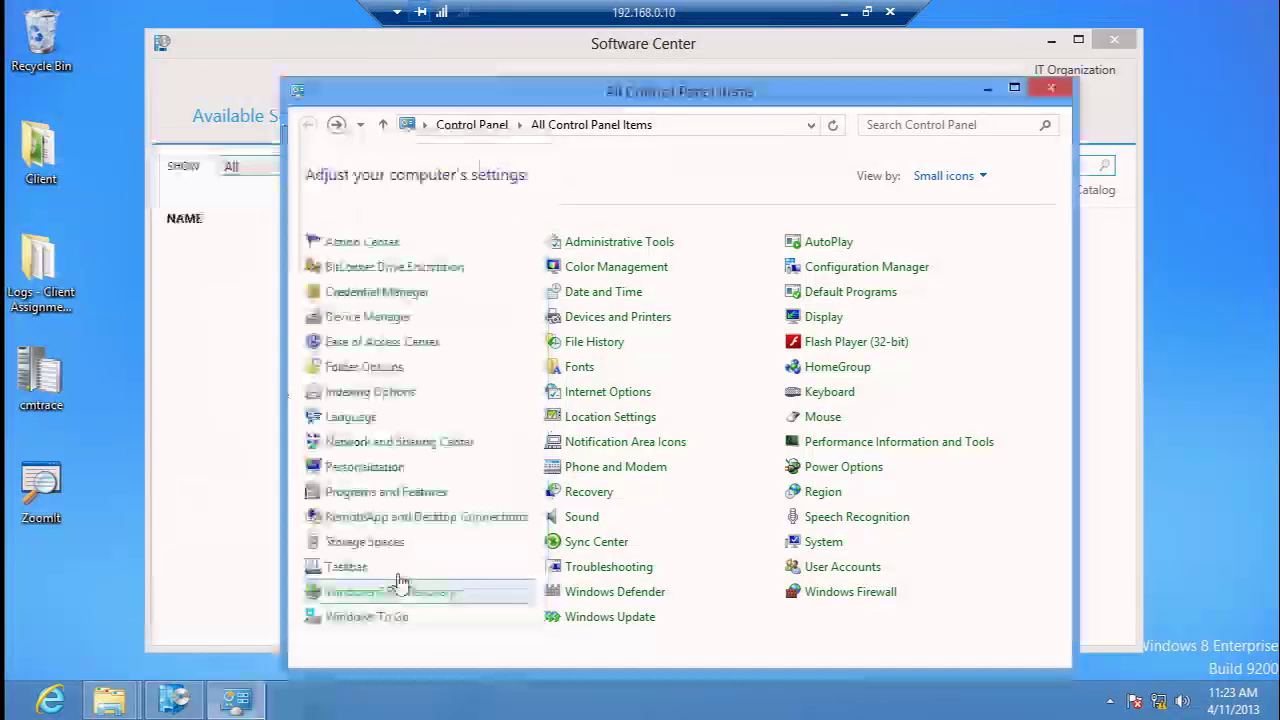
- Display the available software in Software Center and check the contents of the client's ccmcache folder
click(987, 89)
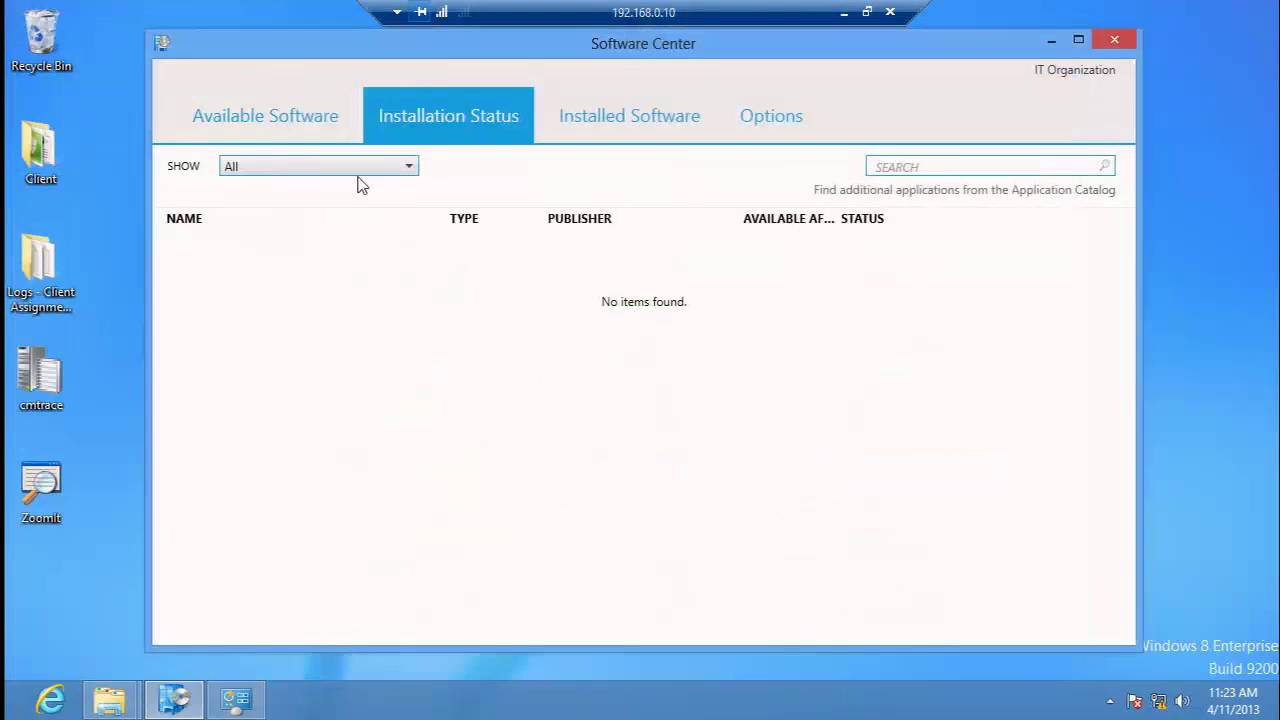
click(264, 118)
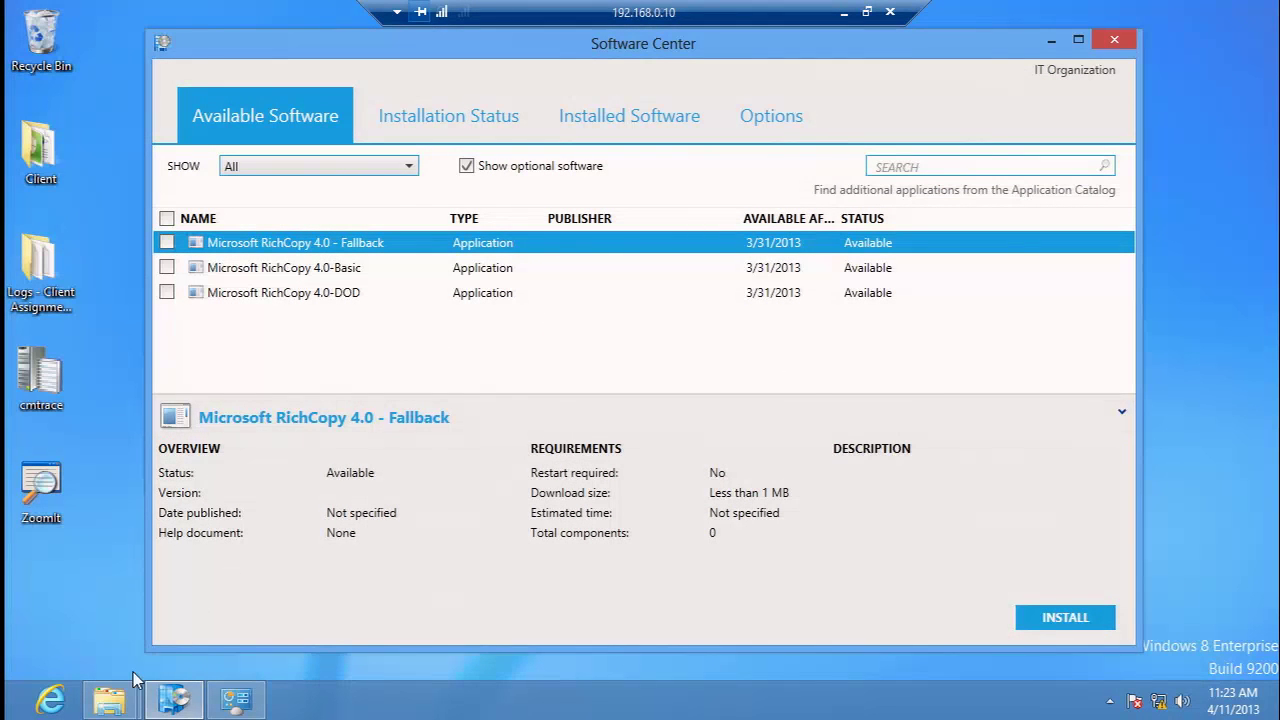
click(112, 698)
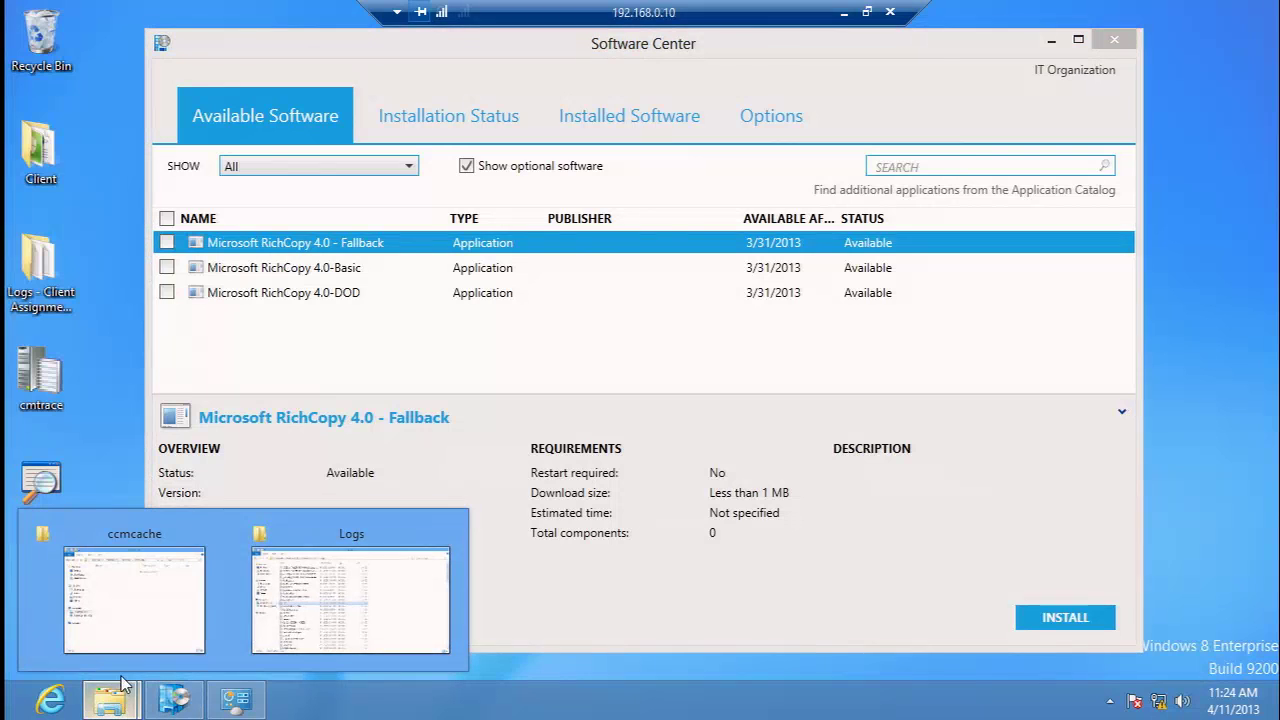
click(157, 623)
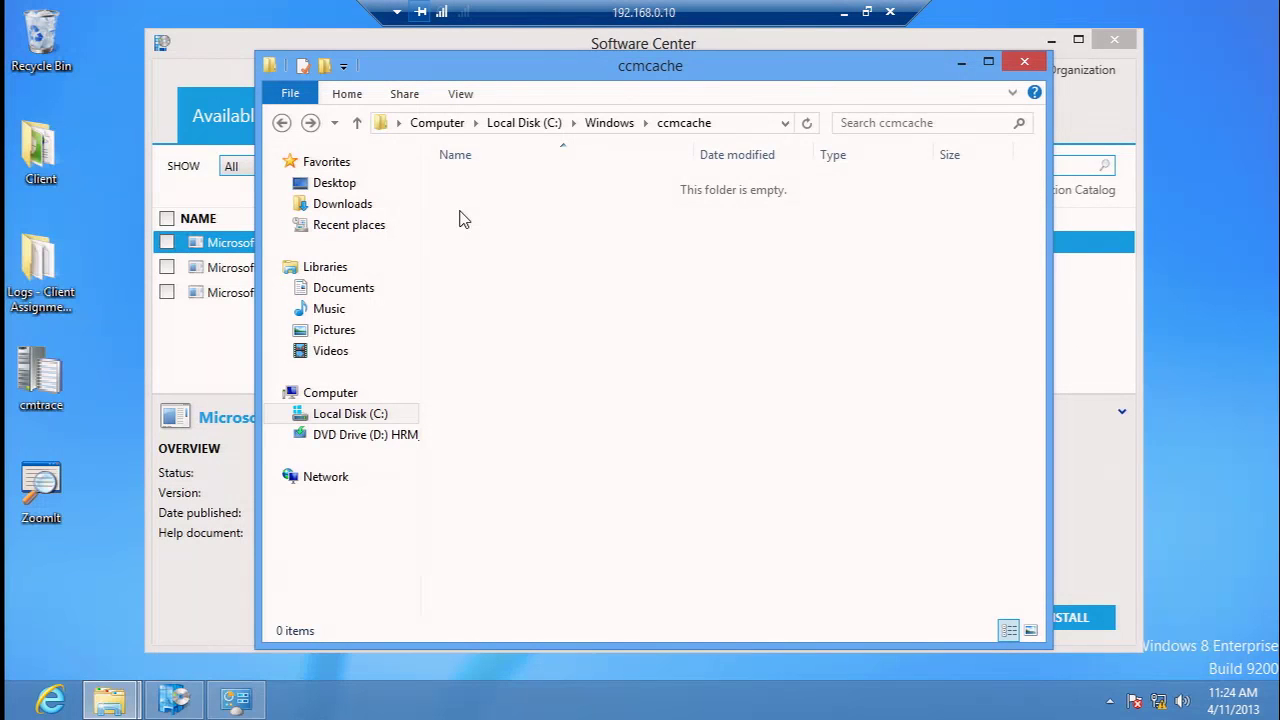
click(960, 66)
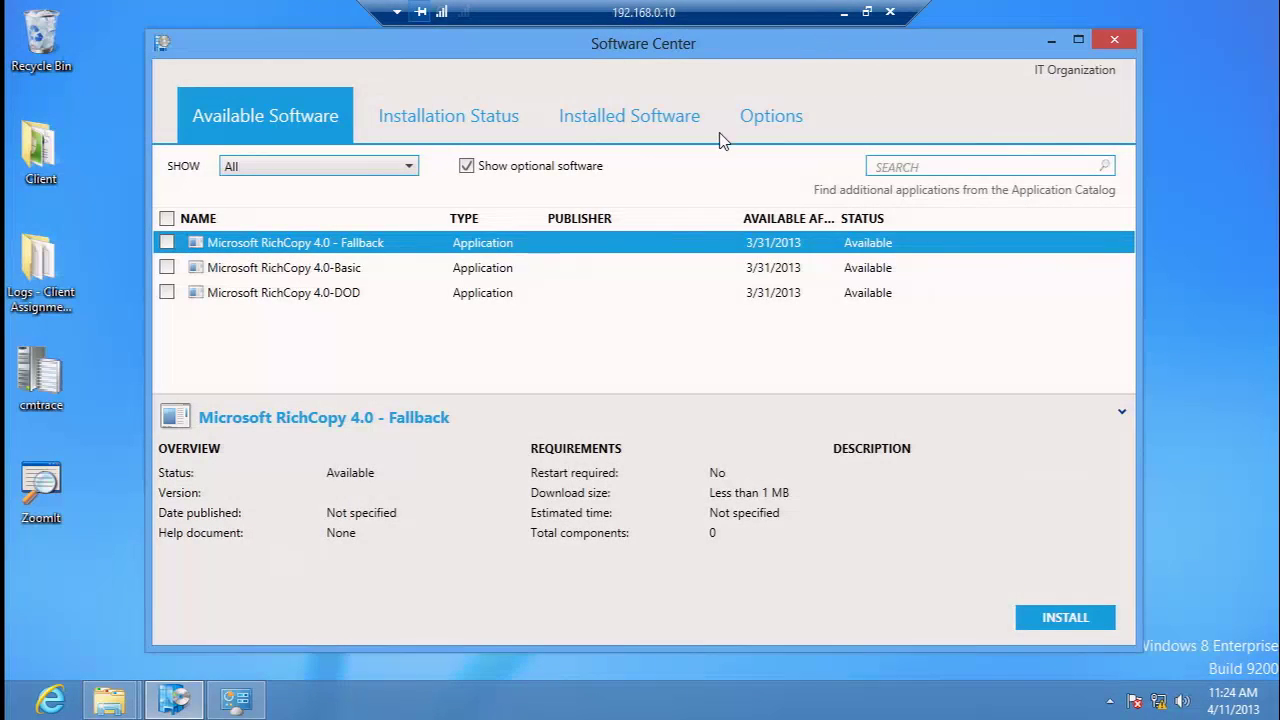
- Switch from the client session to the Configuration Manager console and view the site boundaries under Hierarchy Configuration
click(866, 12)
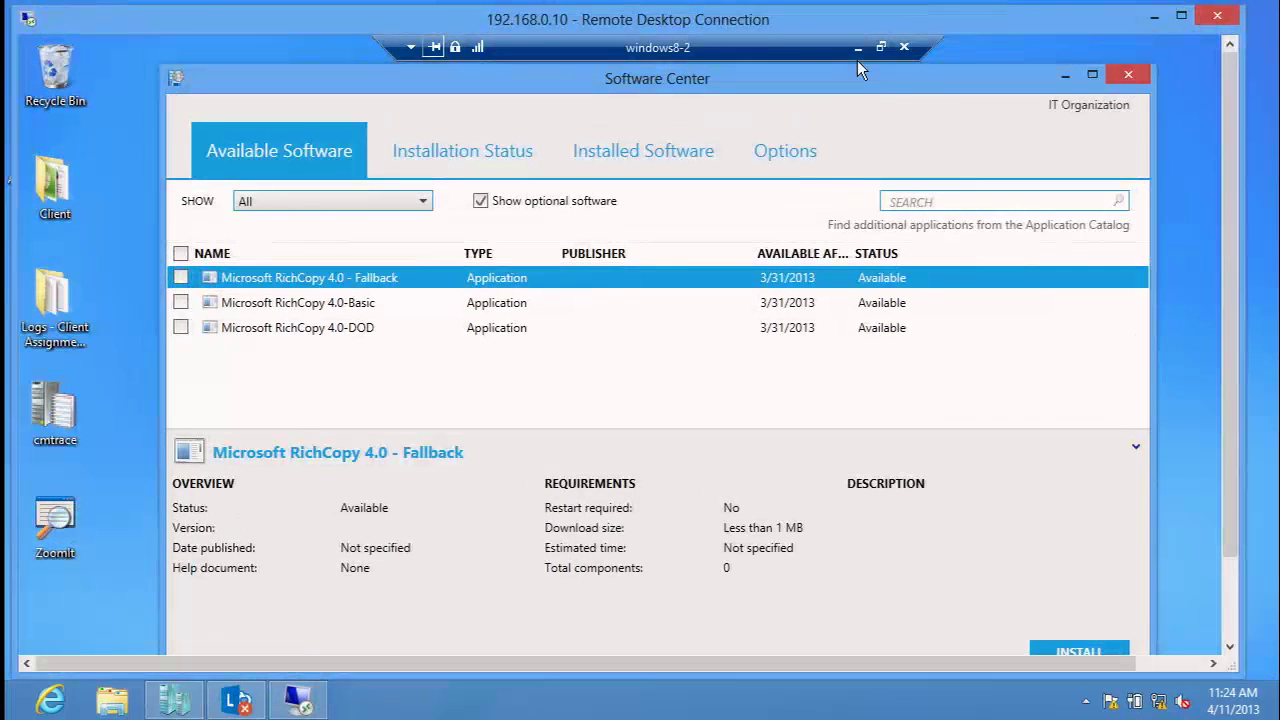
click(858, 47)
double_click(820, 19)
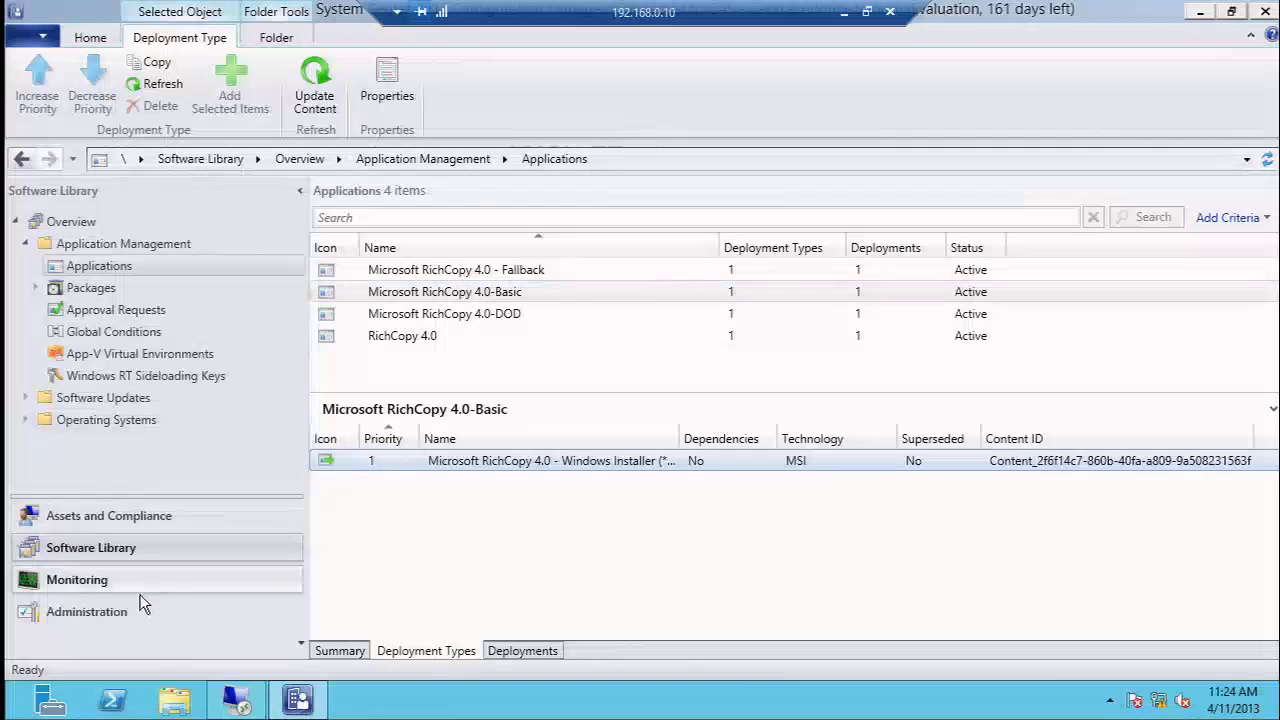
click(87, 612)
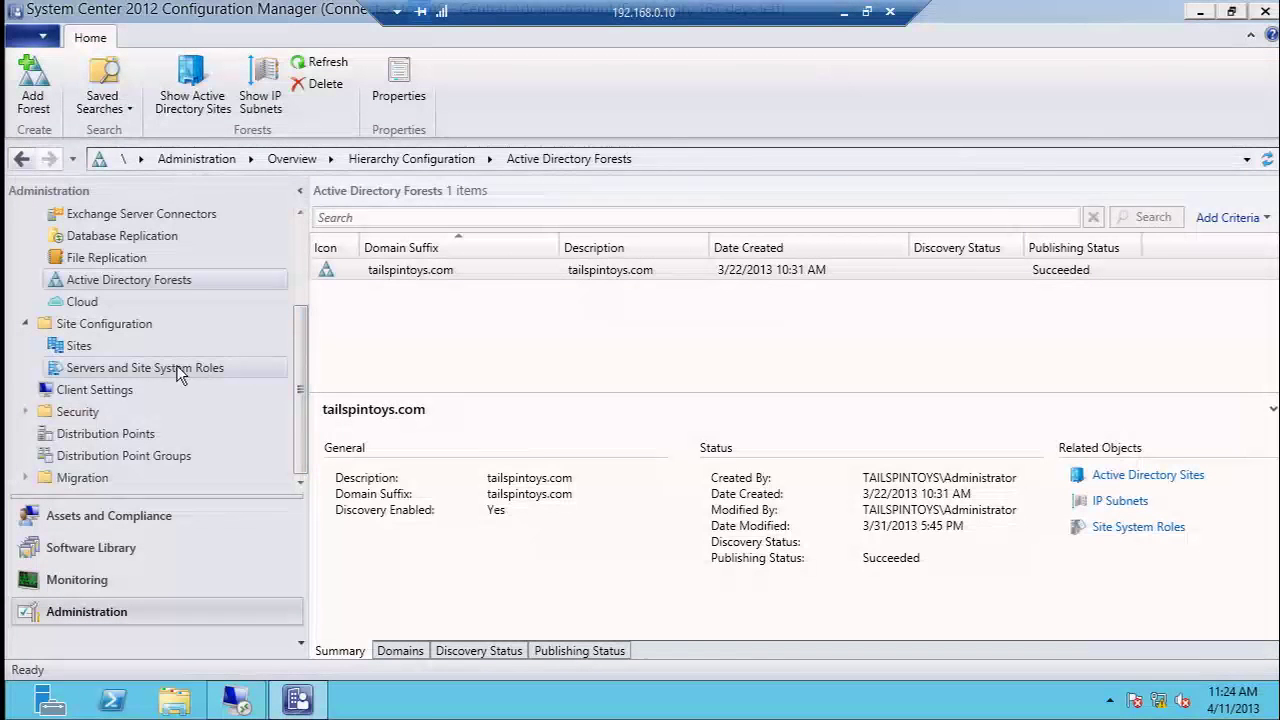
drag(295, 341, 288, 250)
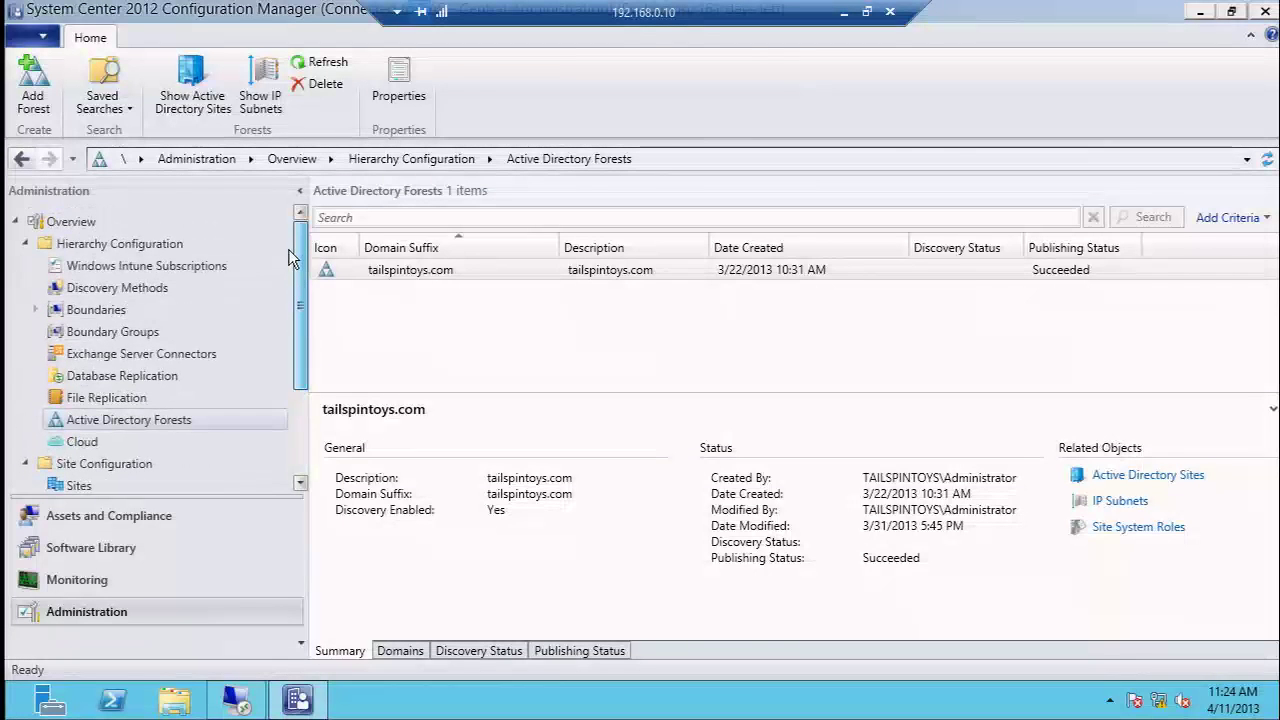
click(122, 311)
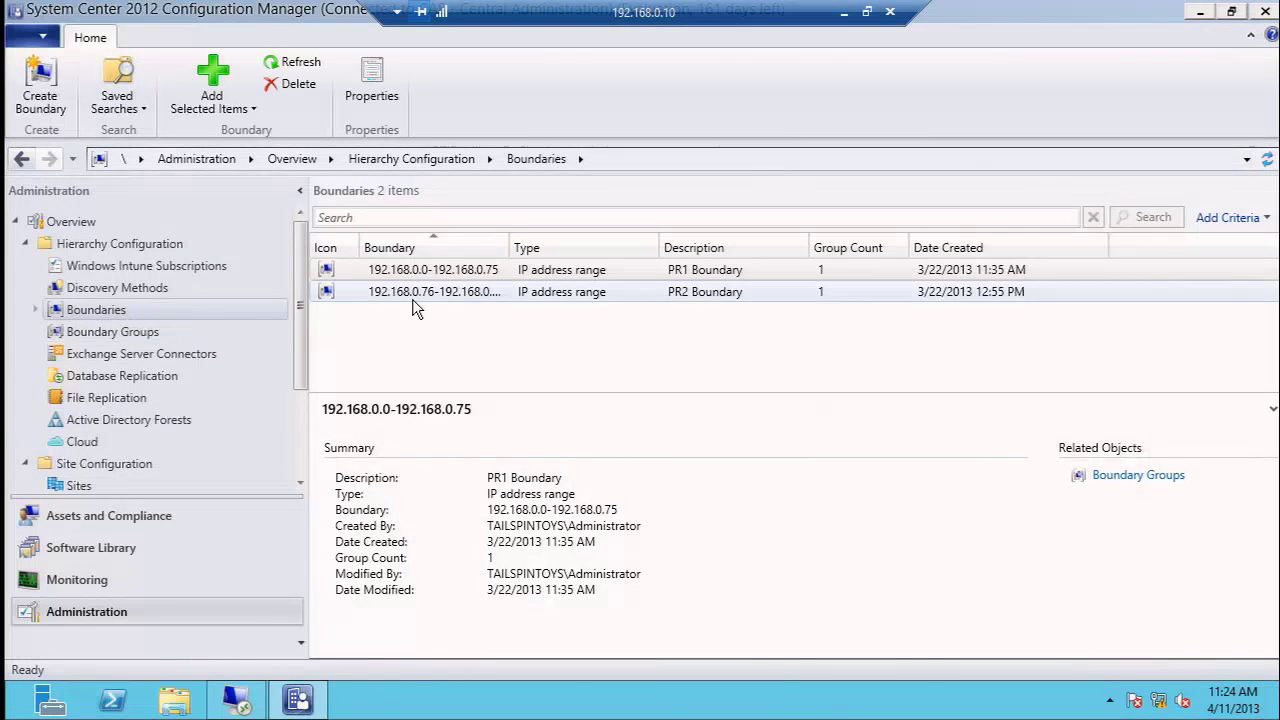
- Remove the 192.168.0.76-192.168.0.255 boundary from PR2 Boundary Group
click(128, 332)
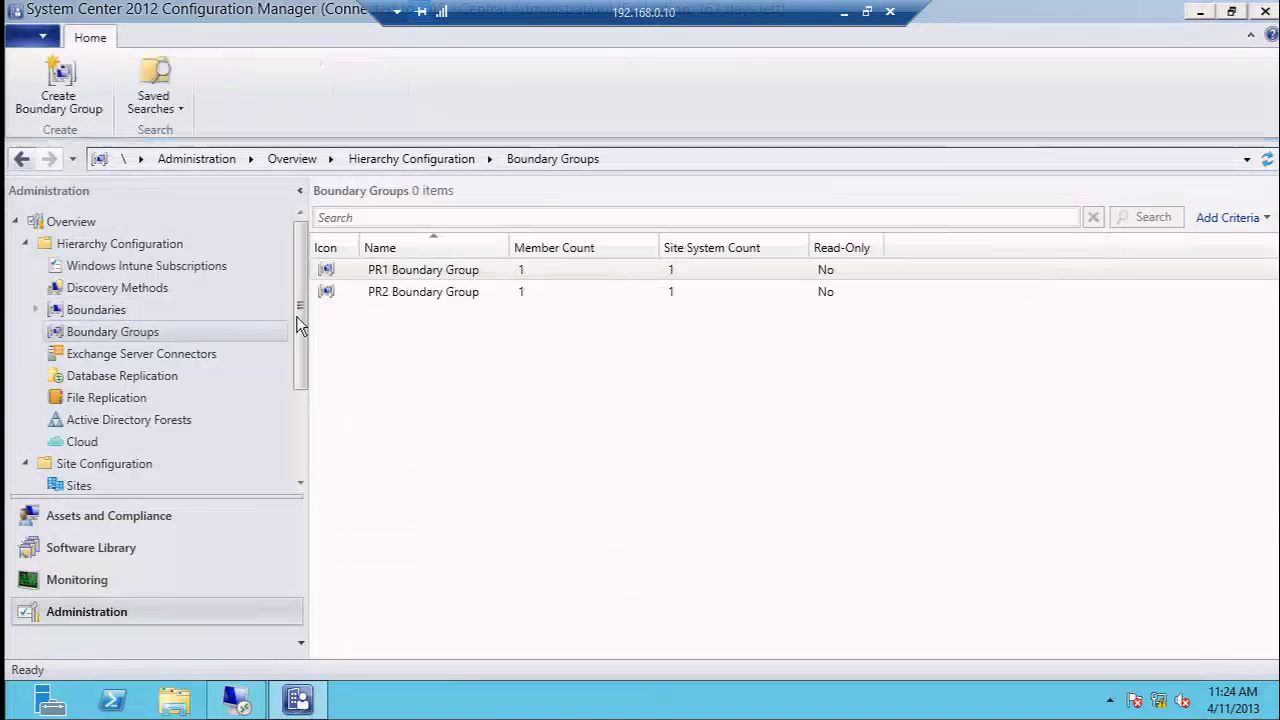
click(447, 292)
right_click(440, 289)
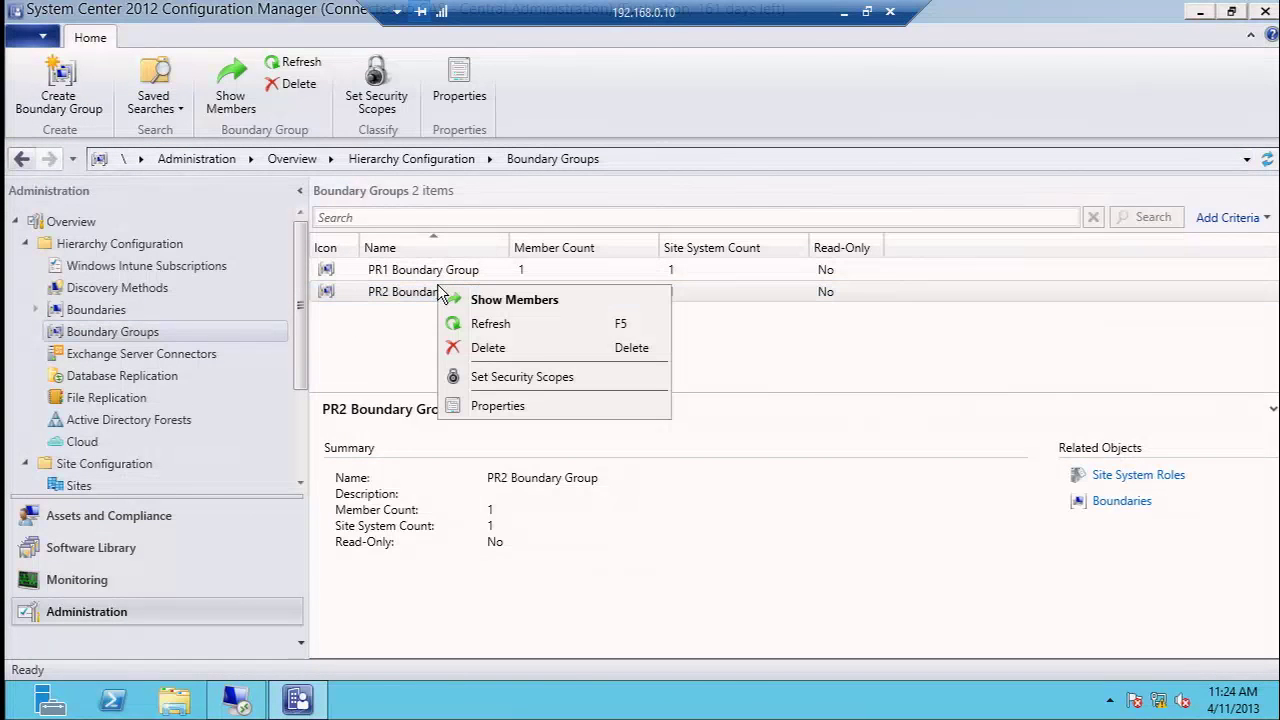
click(503, 405)
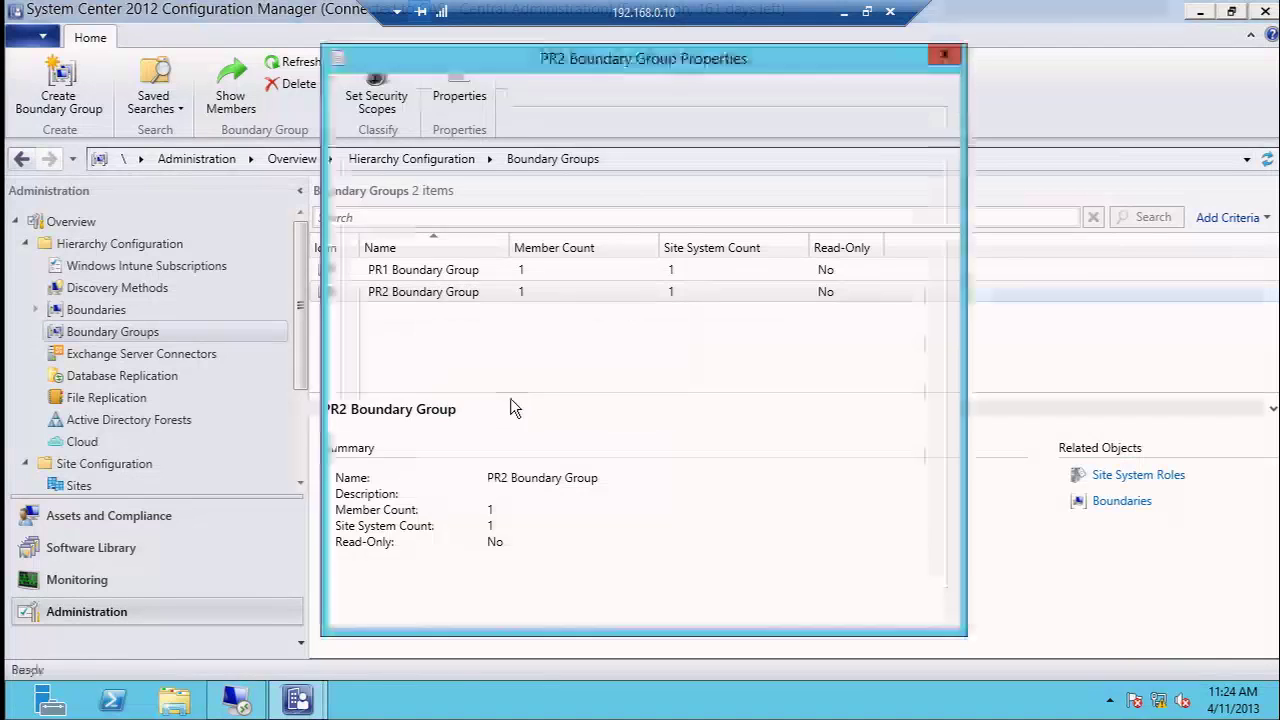
click(481, 312)
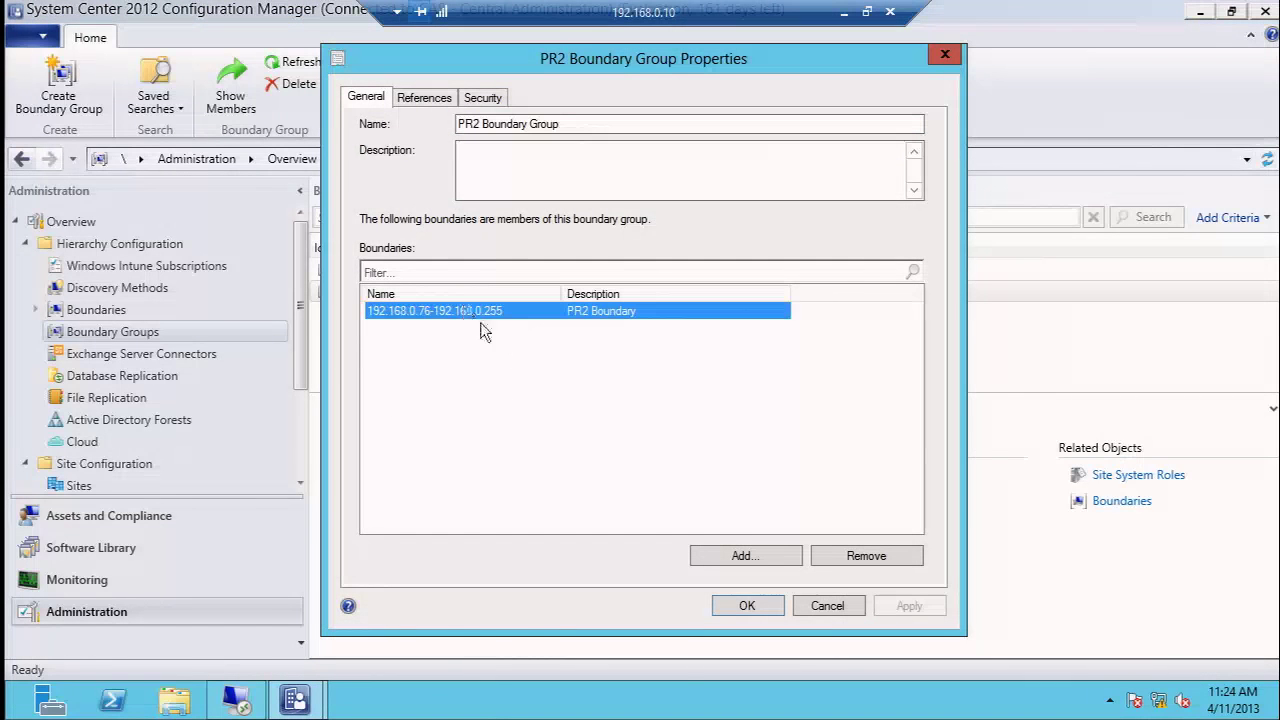
click(846, 560)
click(748, 606)
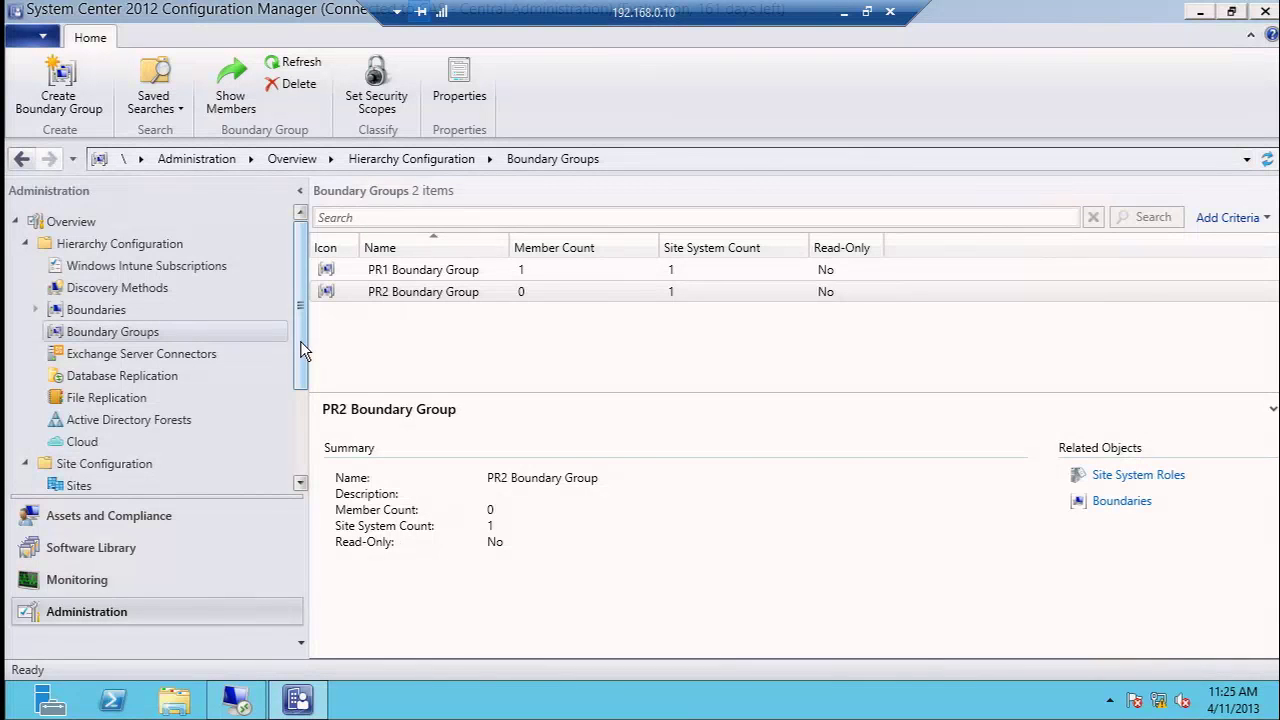
- Examine the boundary groups and fallback source location setting in the CM12PRI2SQL distribution point's properties
drag(305, 360, 297, 451)
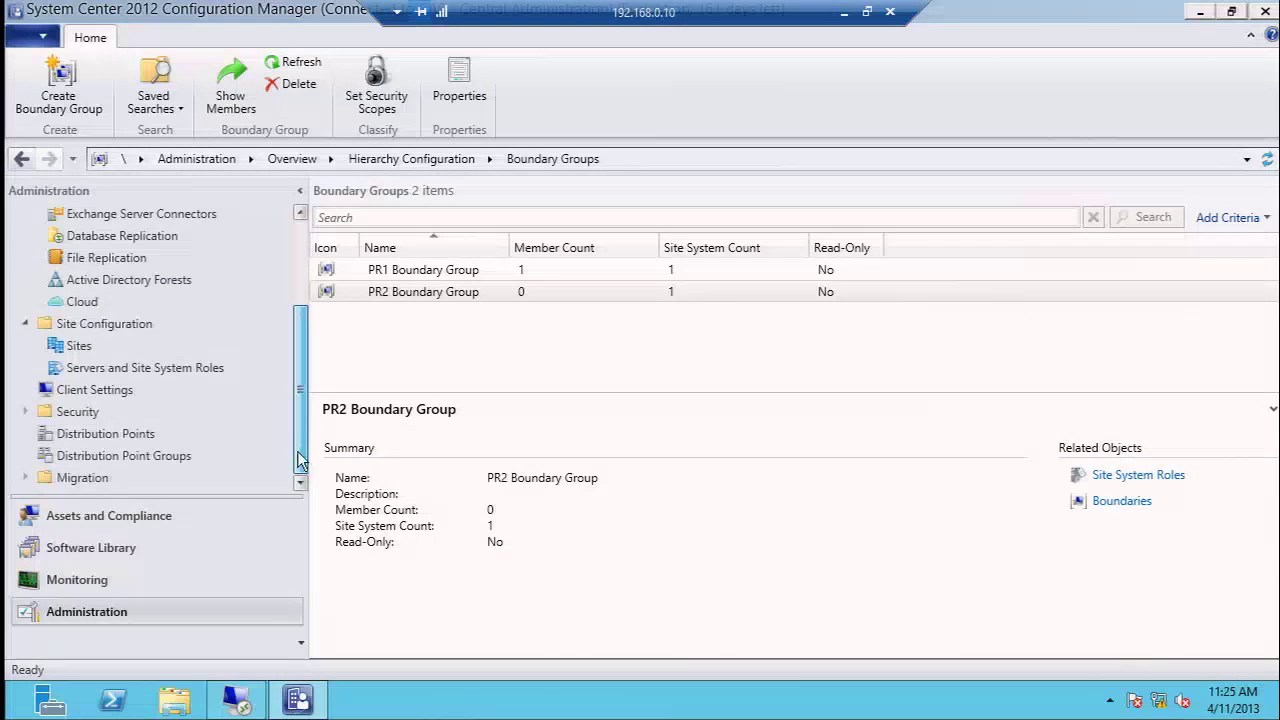
click(150, 434)
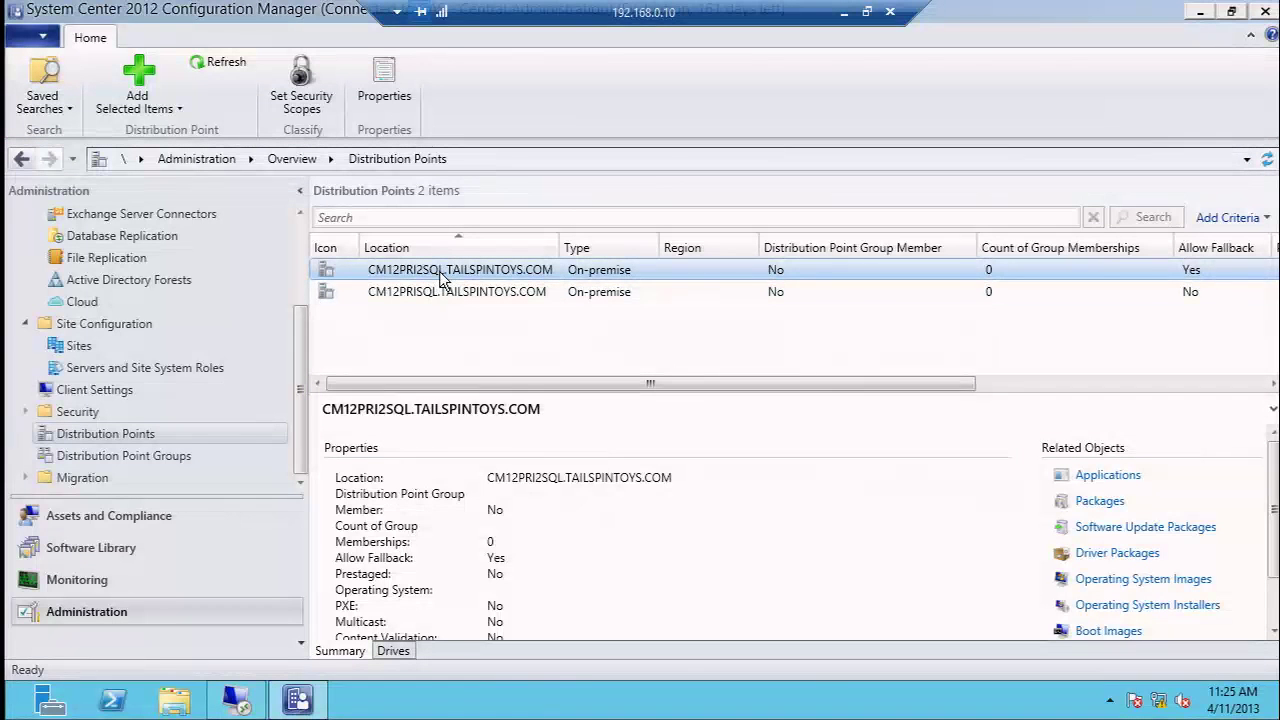
right_click(441, 280)
click(492, 367)
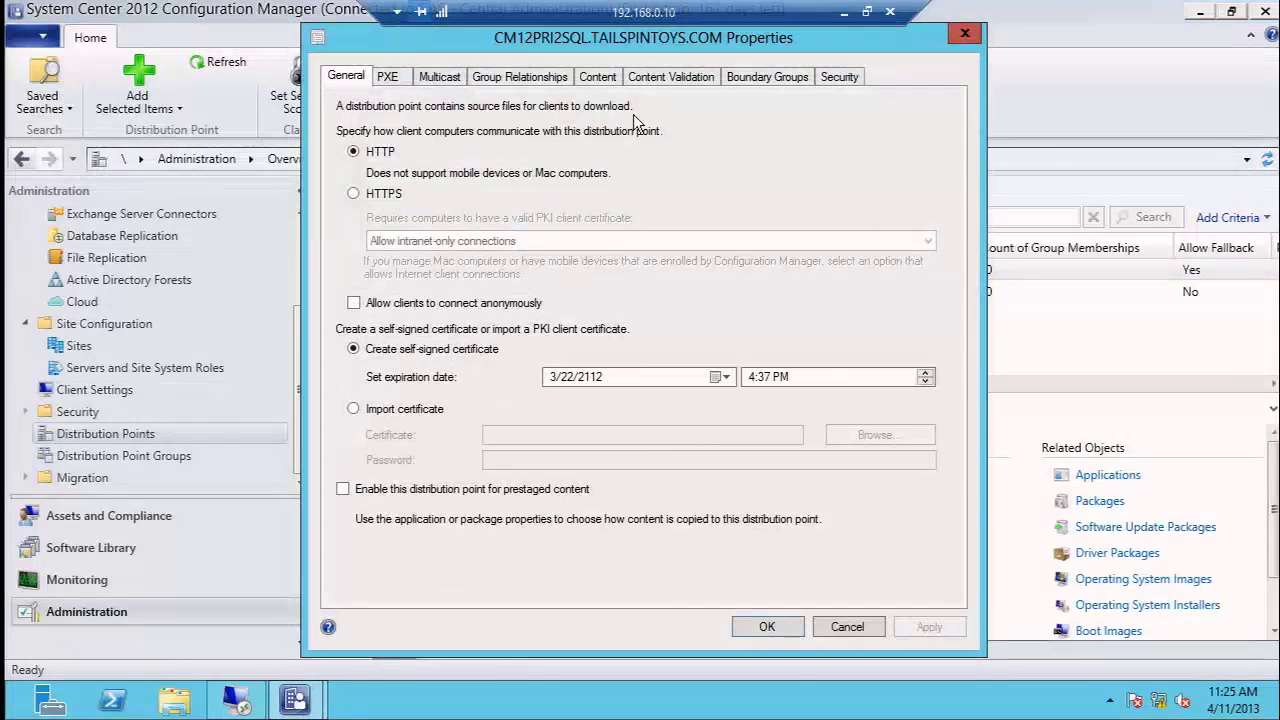
click(735, 76)
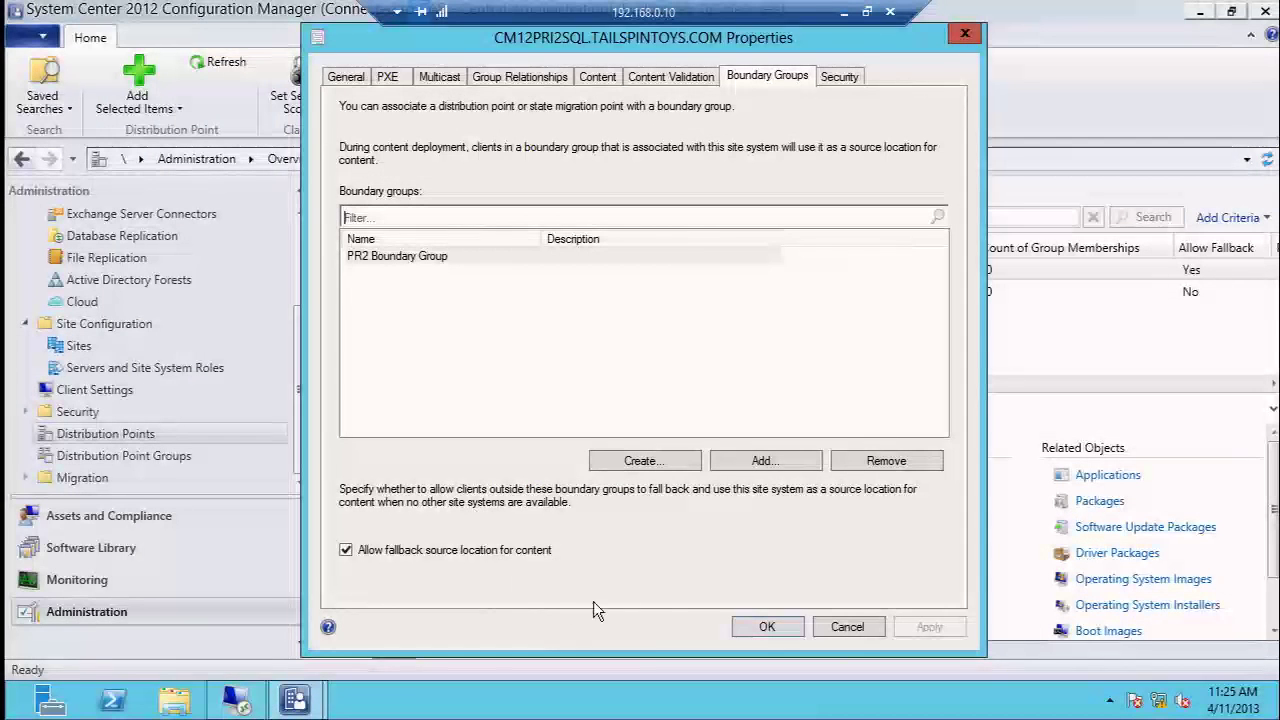
click(821, 627)
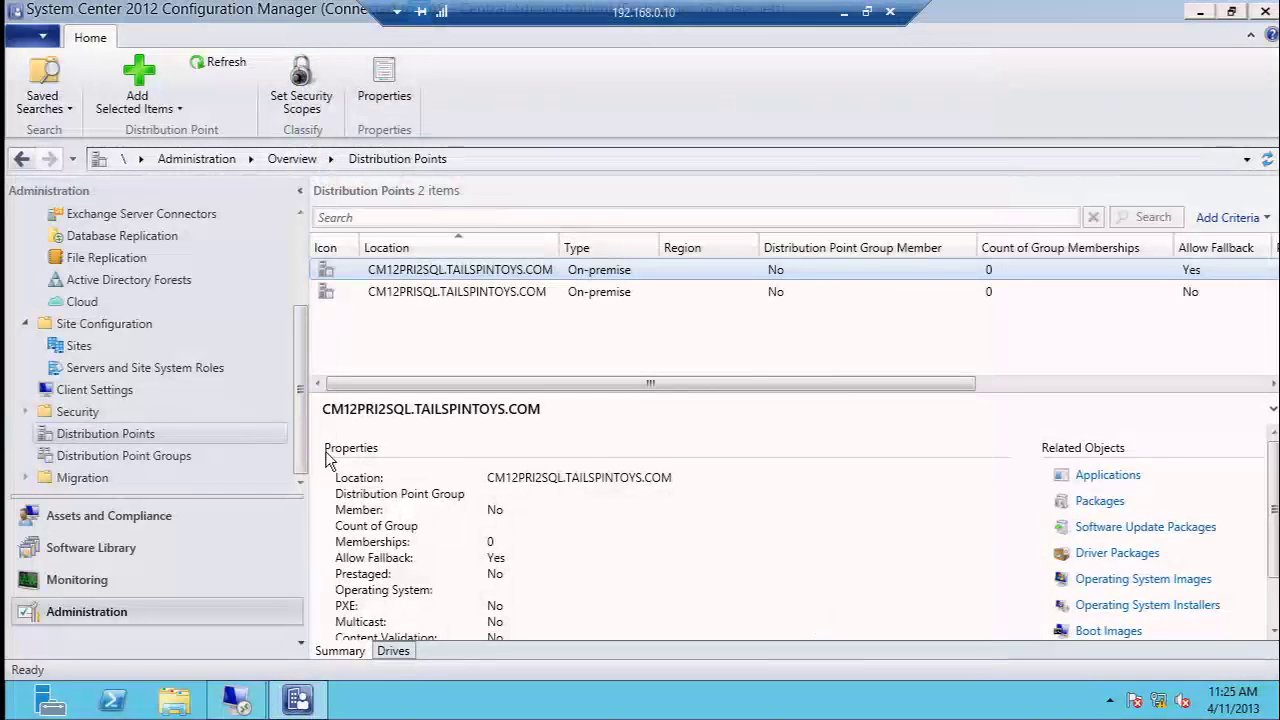
- Open the properties of the Microsoft RichCopy 4.0 - Fallback application in the Software Library and review its distribution settings
click(128, 554)
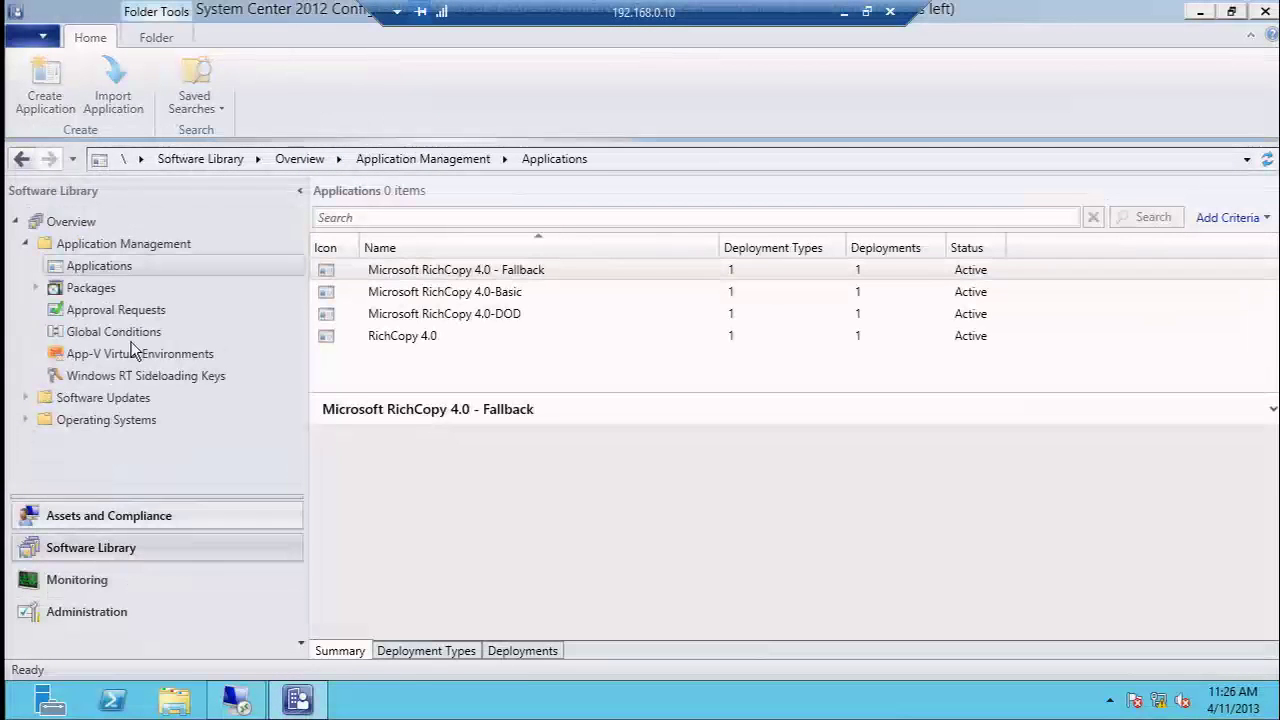
right_click(474, 283)
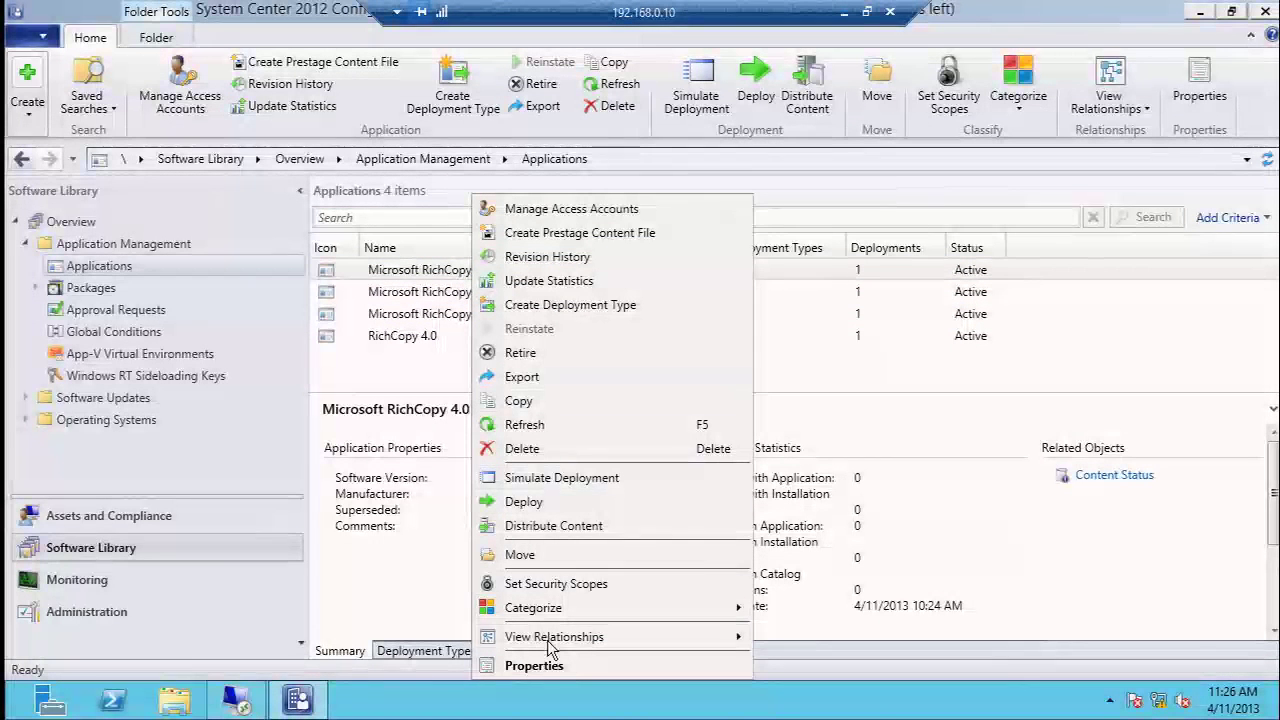
click(530, 665)
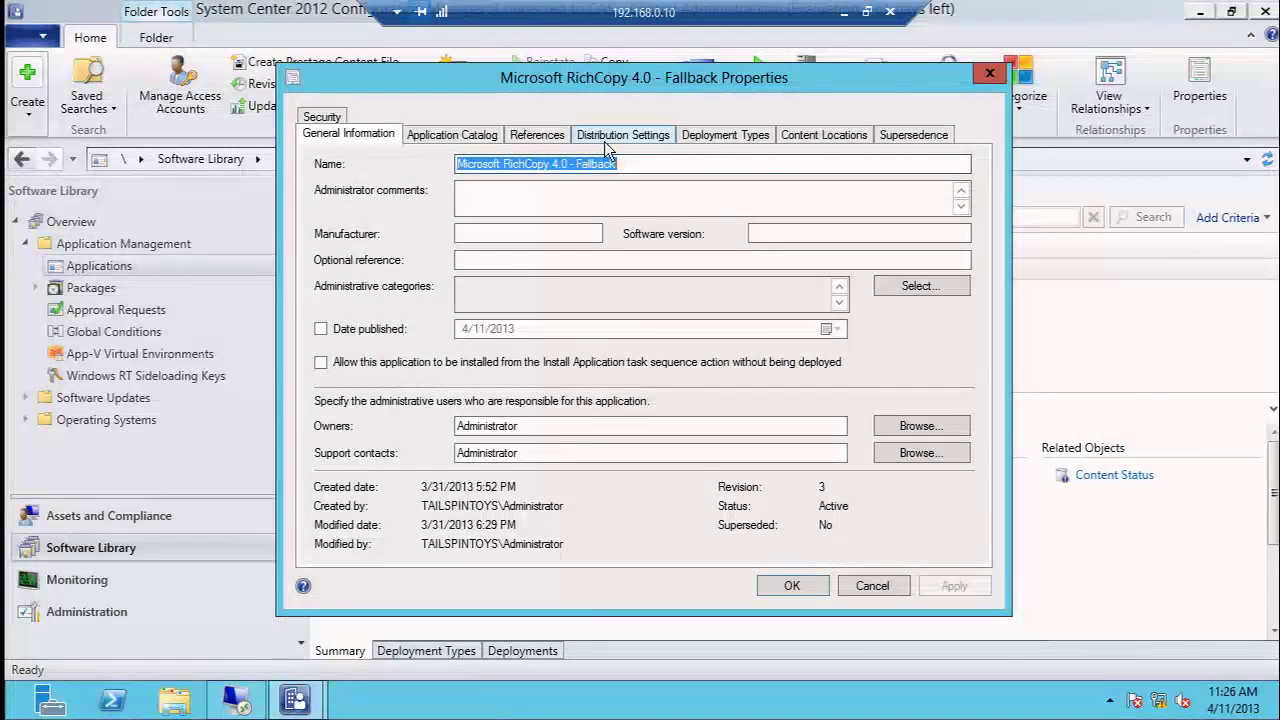
click(612, 137)
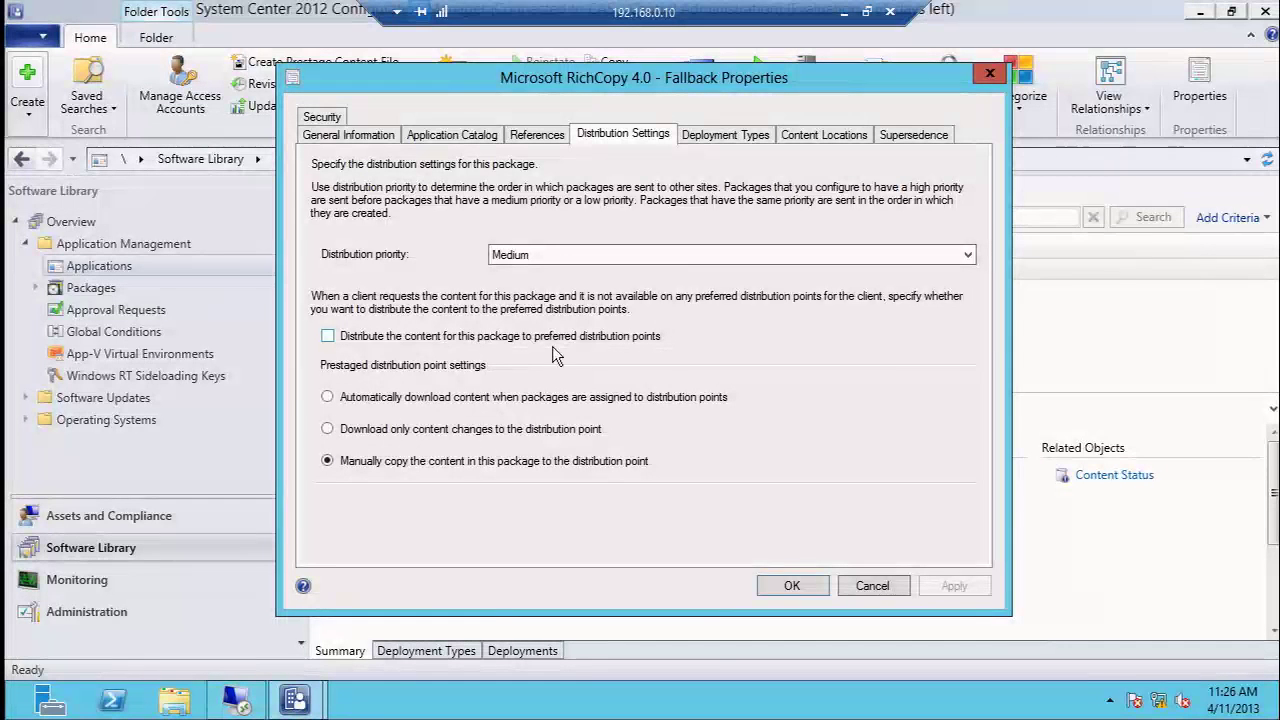
- Examine the fallback source location and deployment options in the application's Windows Installer deployment type, and close its properties without changes
click(729, 134)
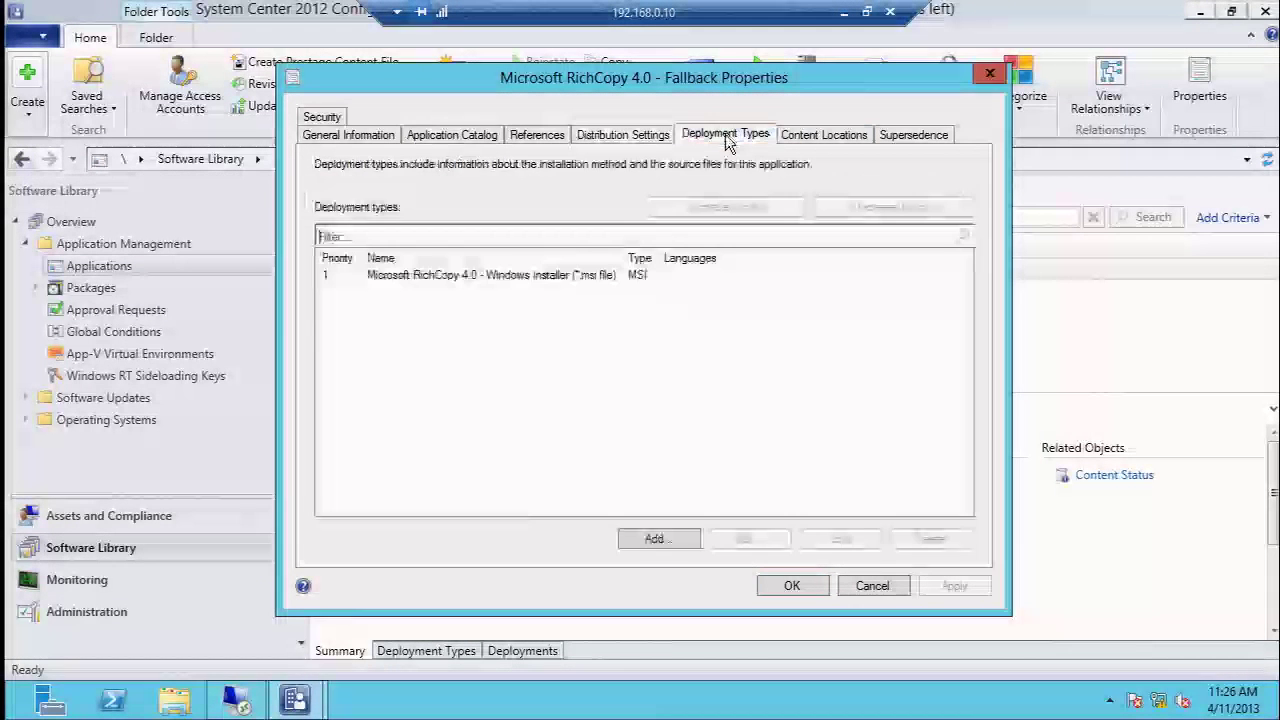
click(520, 275)
click(746, 538)
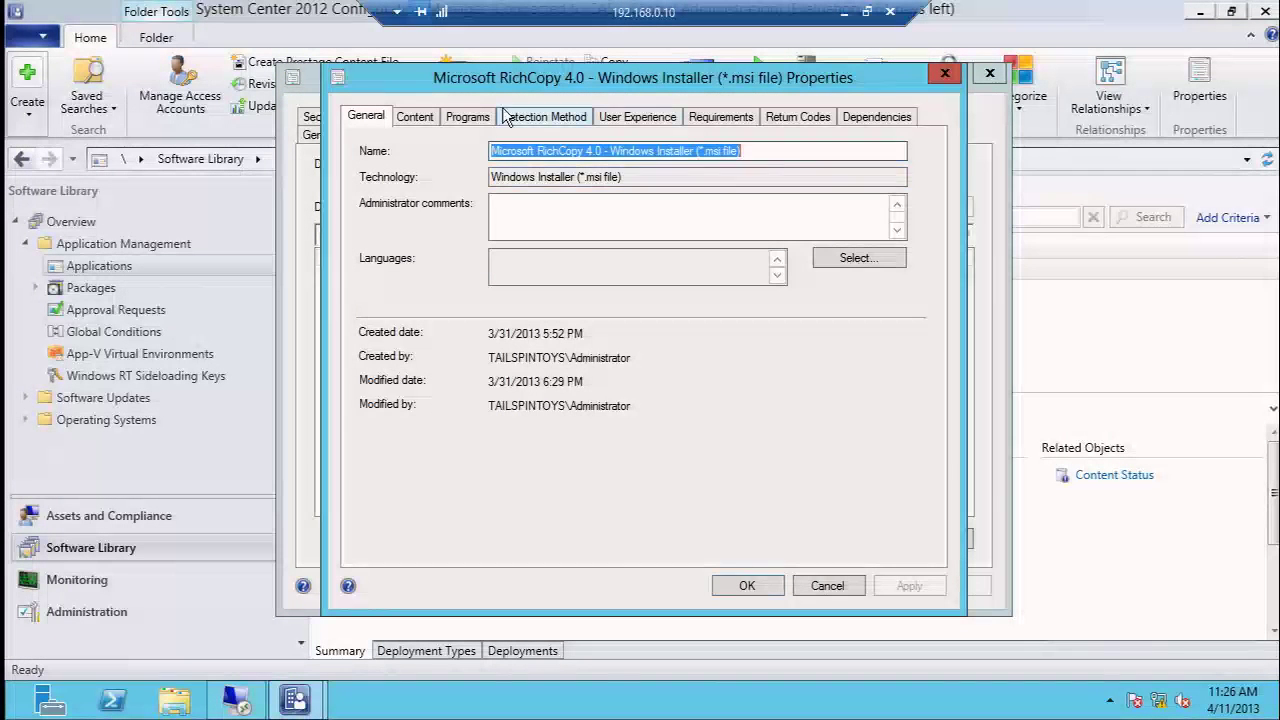
click(415, 117)
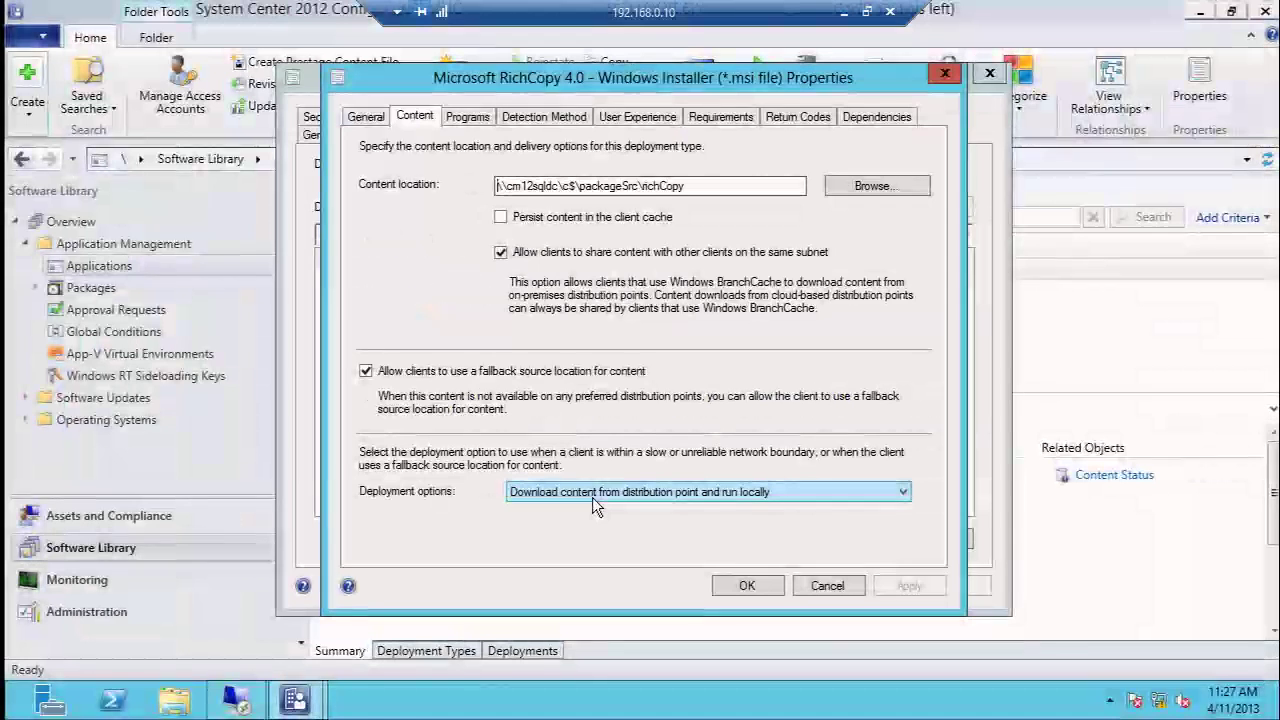
click(808, 589)
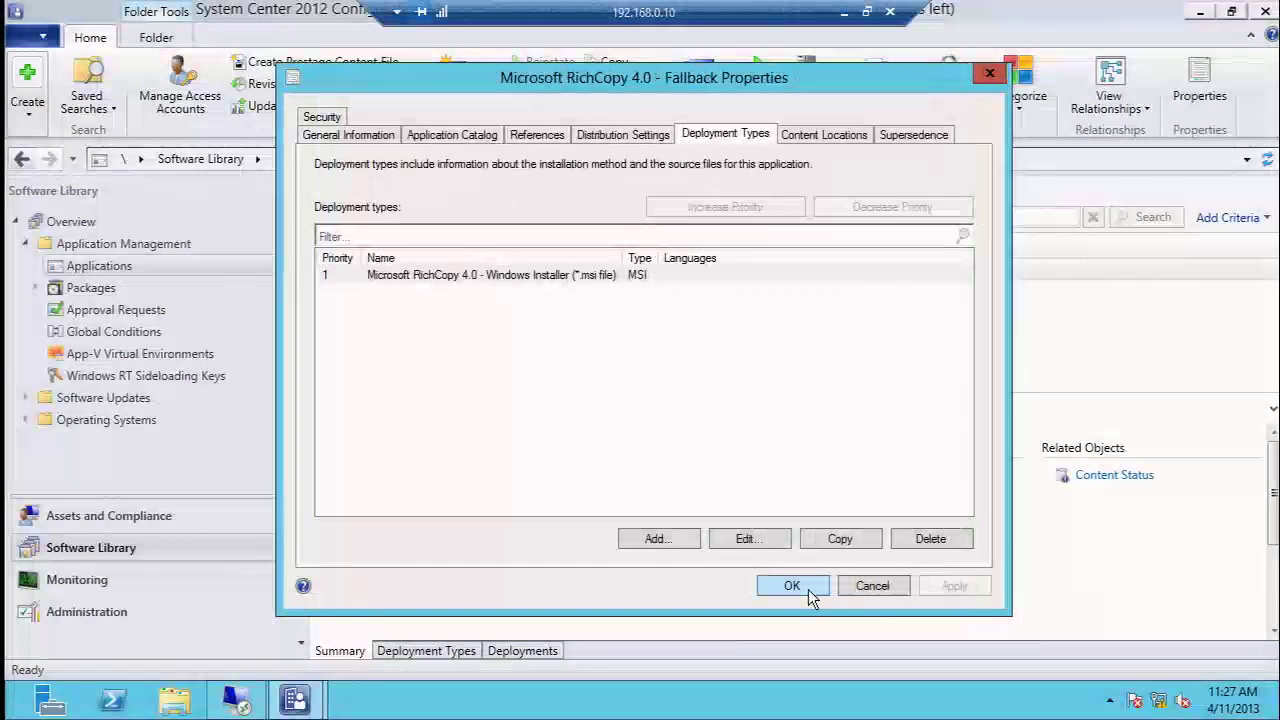
click(875, 585)
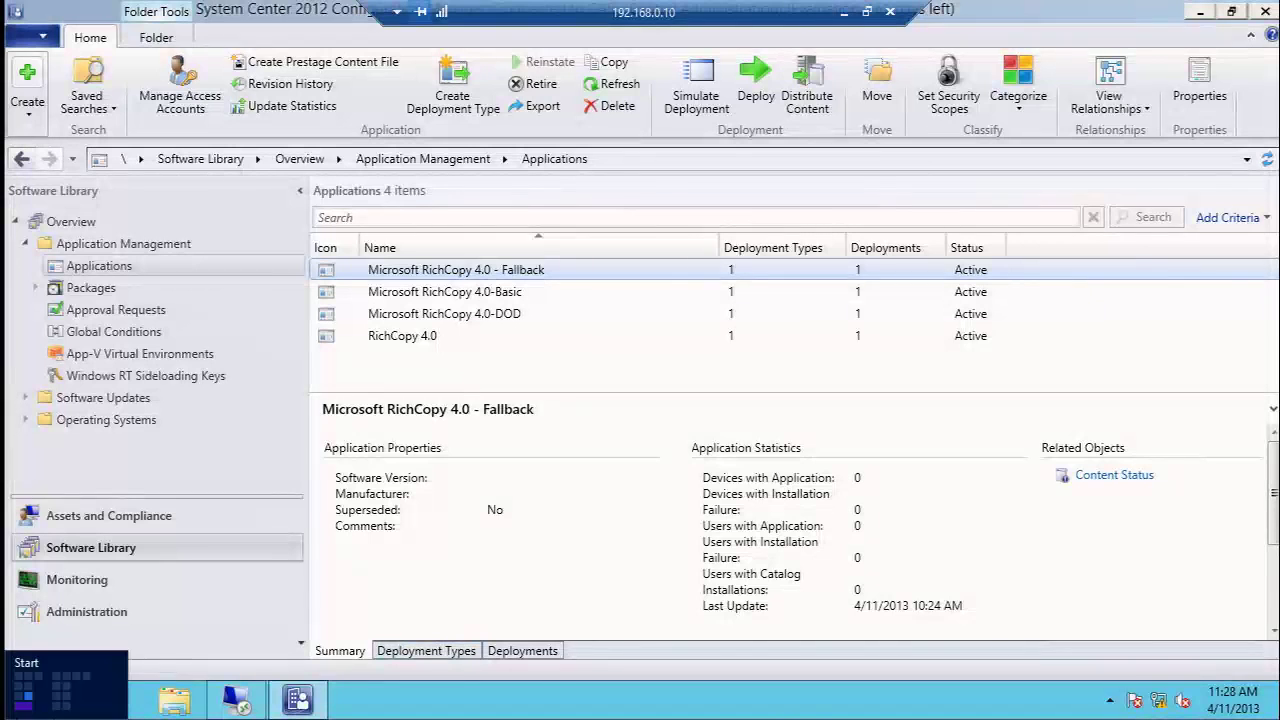
- Switch to Software Center on the client and install Microsoft RichCopy 4.0 - Fallback, retrying the installation
click(236, 700)
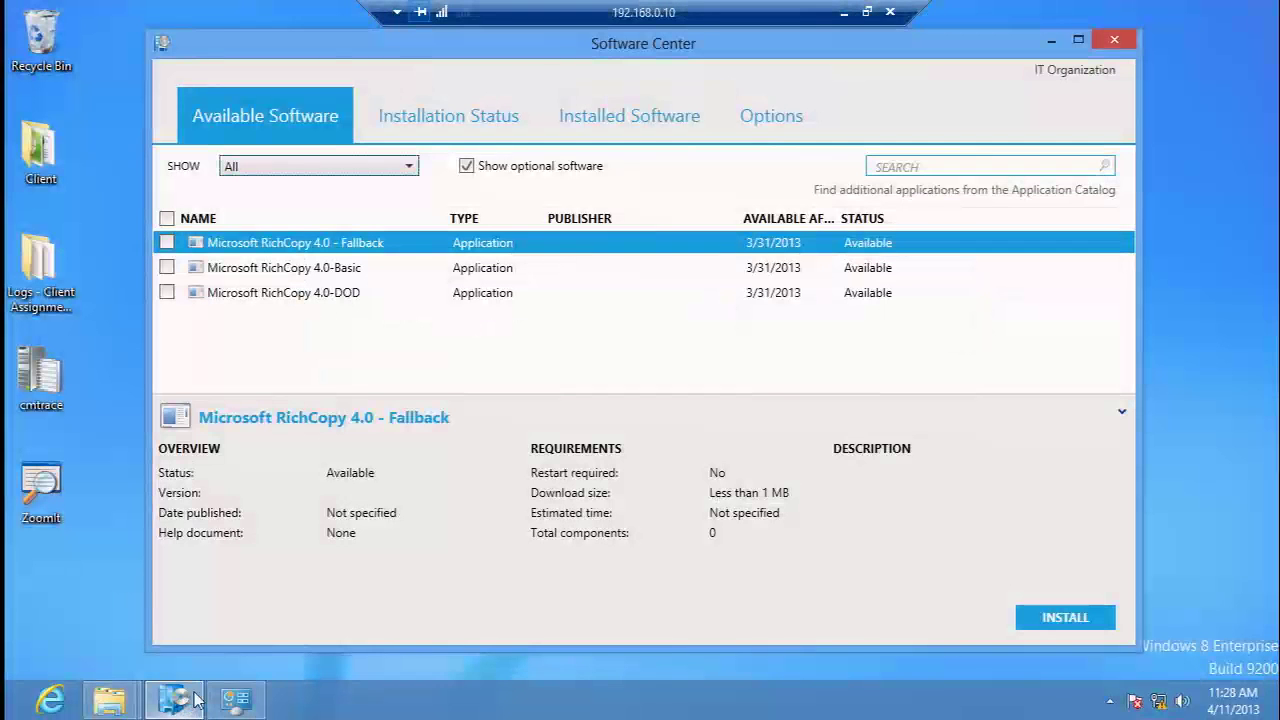
click(367, 252)
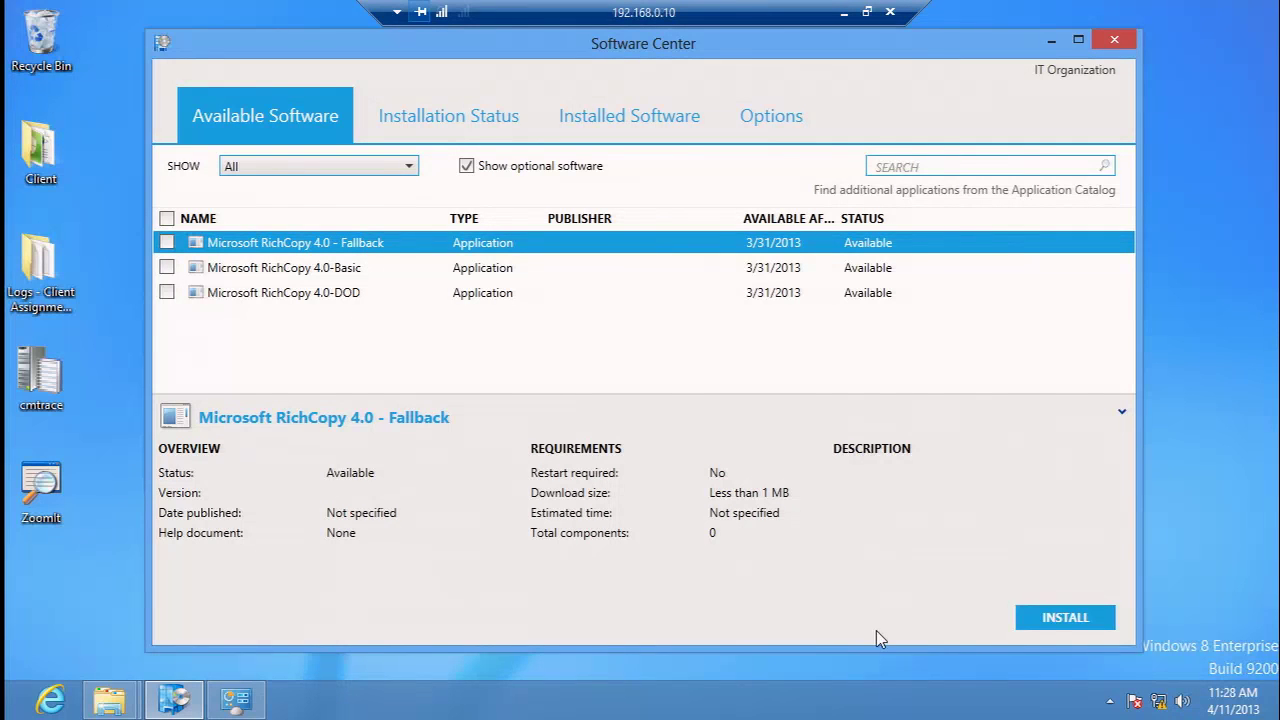
click(1030, 618)
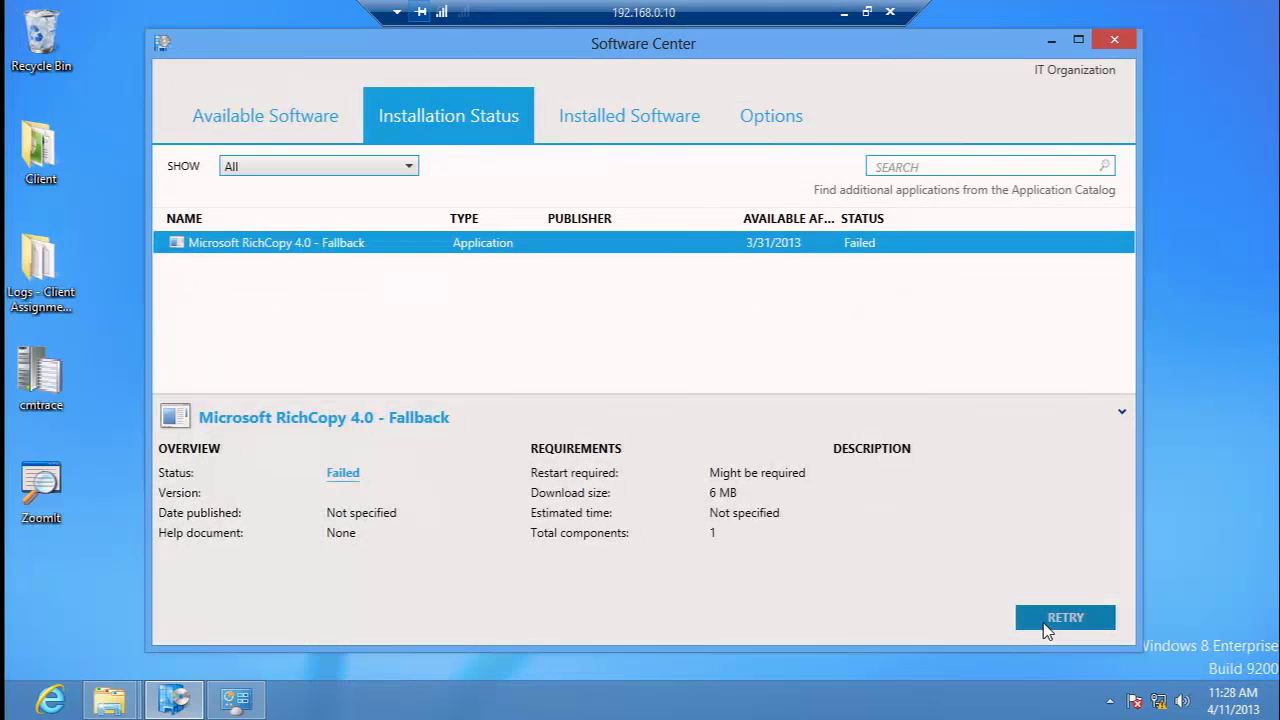
click(1062, 620)
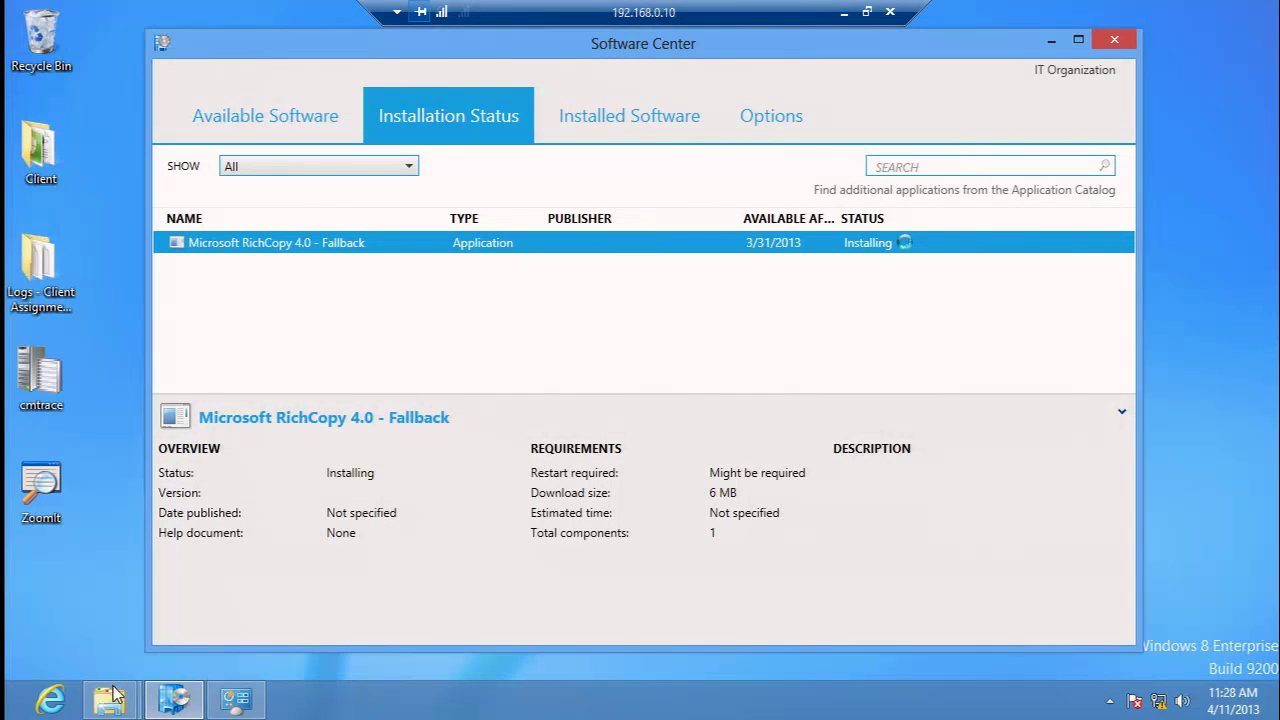
- Open CAS.log from the client's C:\Windows\CCM\Logs folder in a maximized Trace Log Tool window
mouse_move(115, 700)
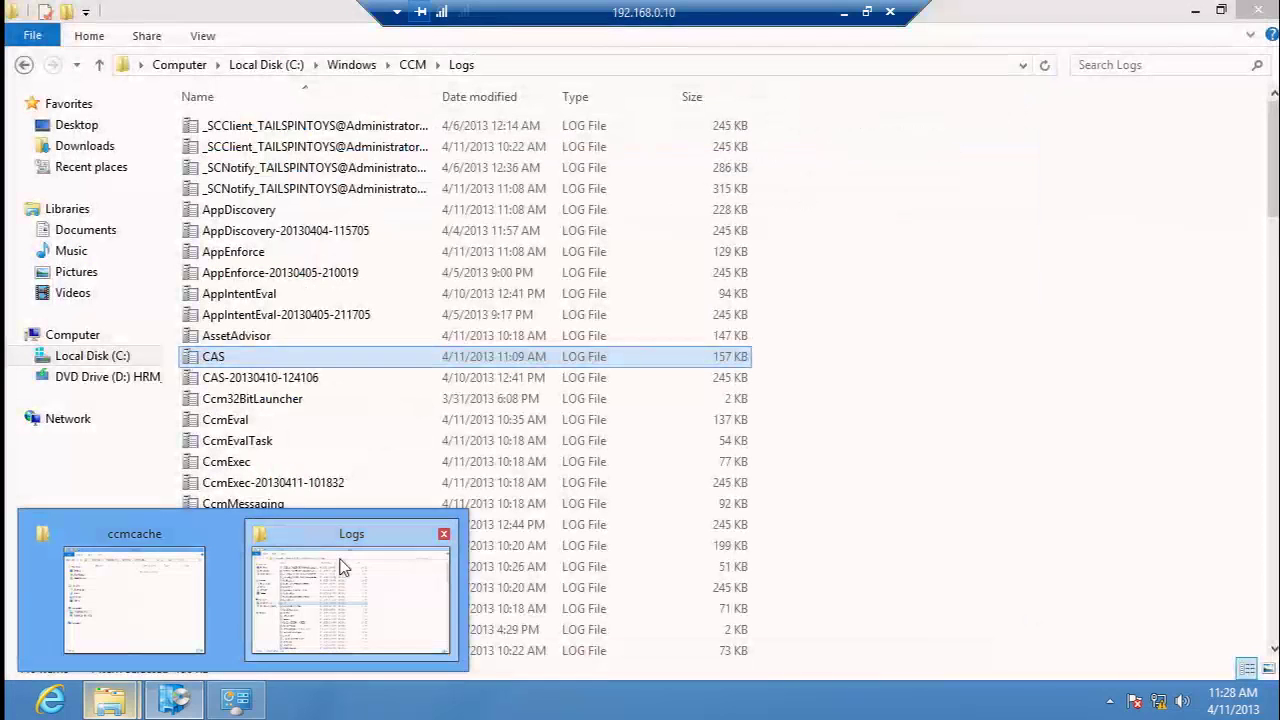
click(340, 566)
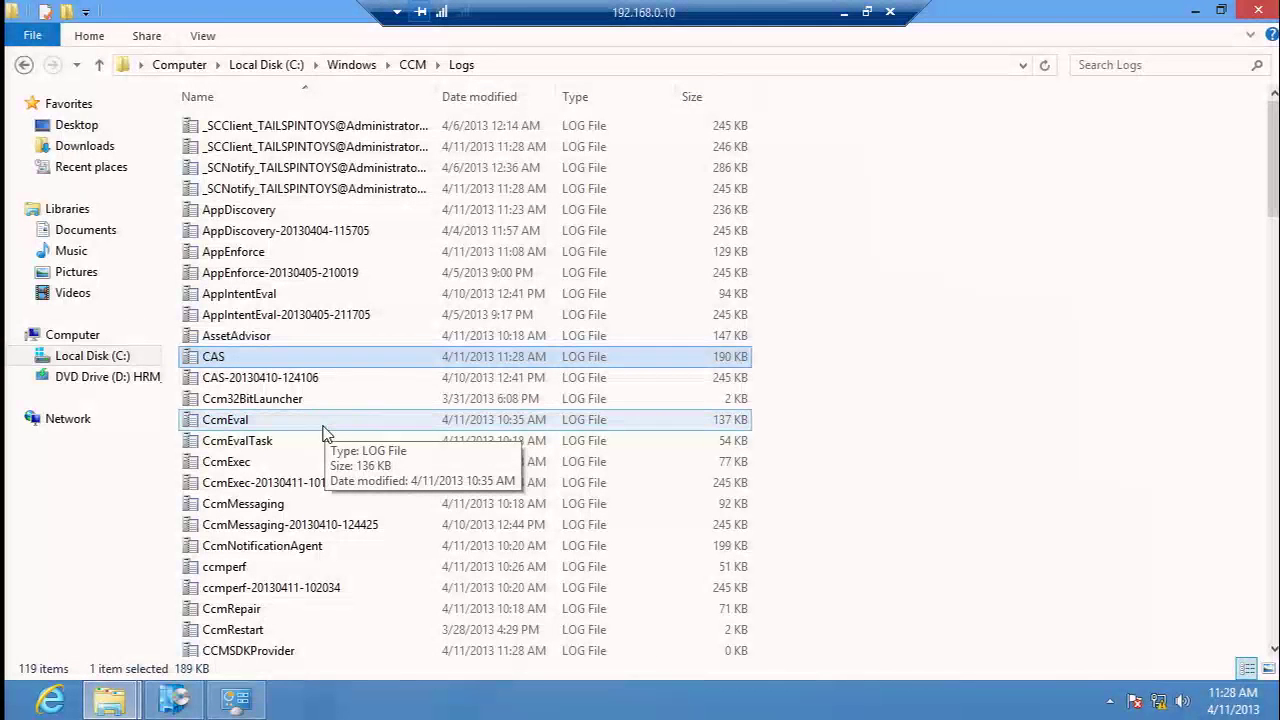
double_click(262, 358)
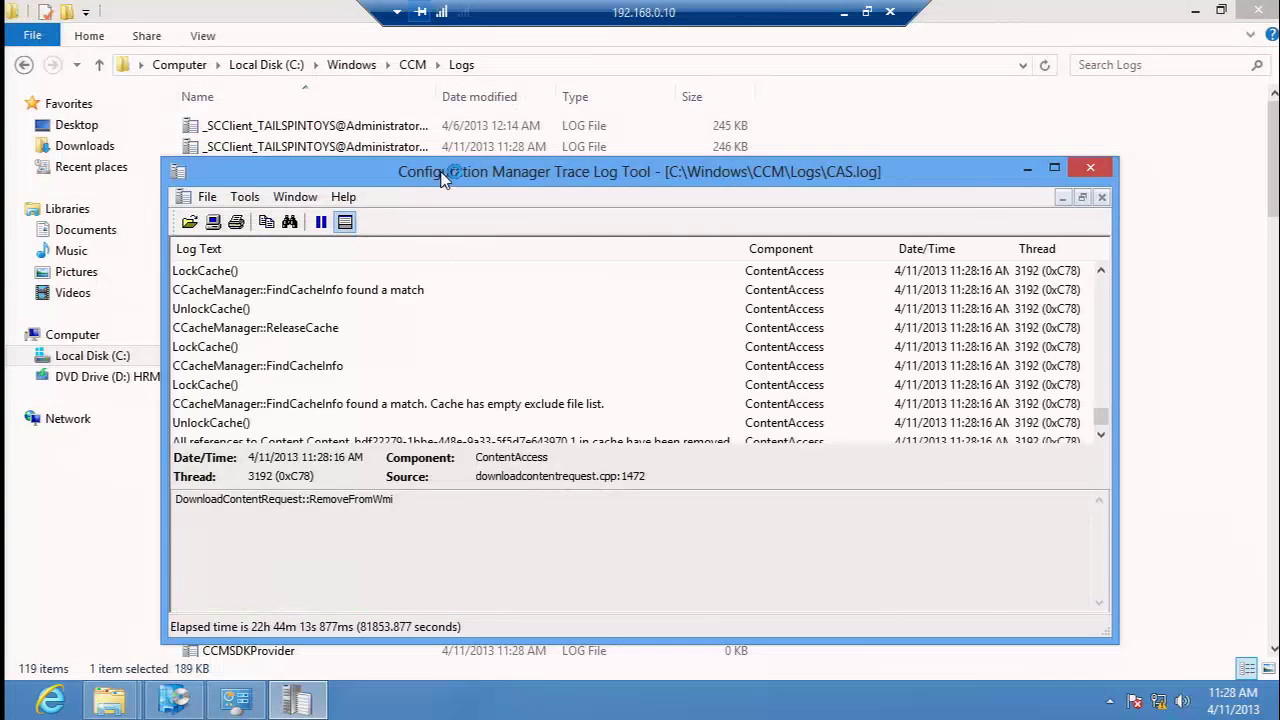
double_click(443, 170)
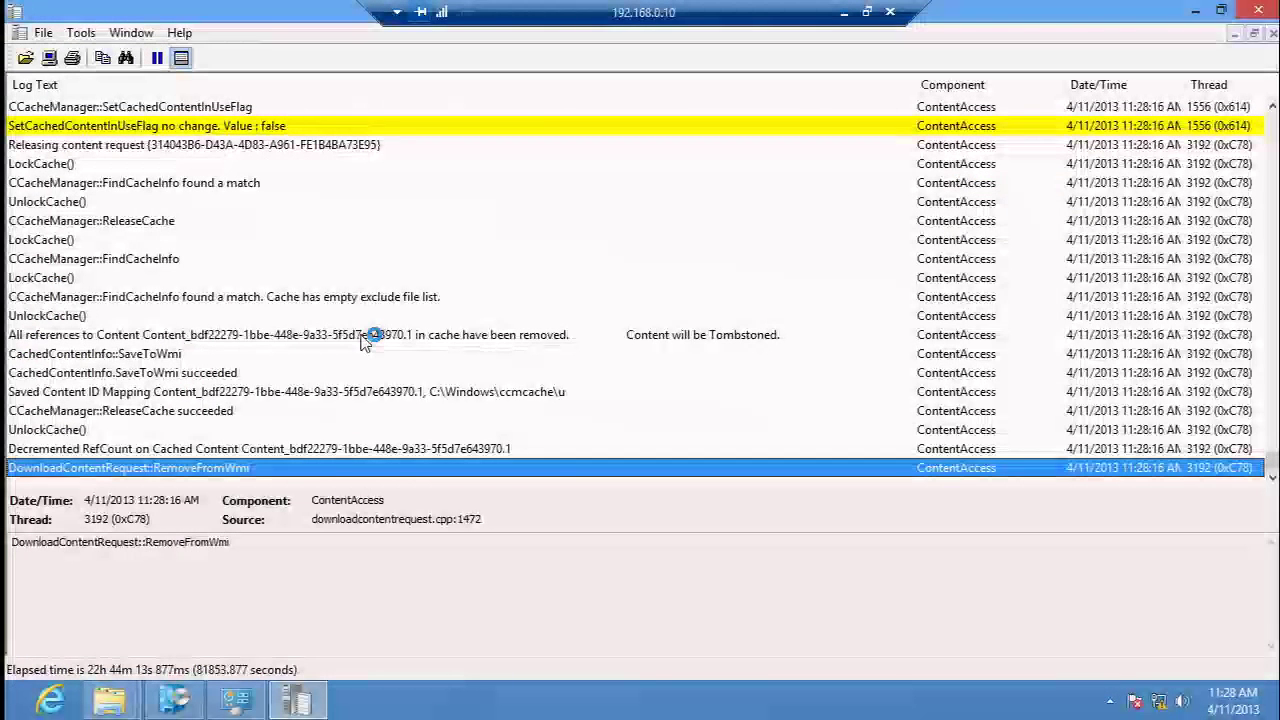
- Search CAS.log upward for "reply", examine the locality in the content location reply message, and close the log
key(ctrl+f)
text(reply)
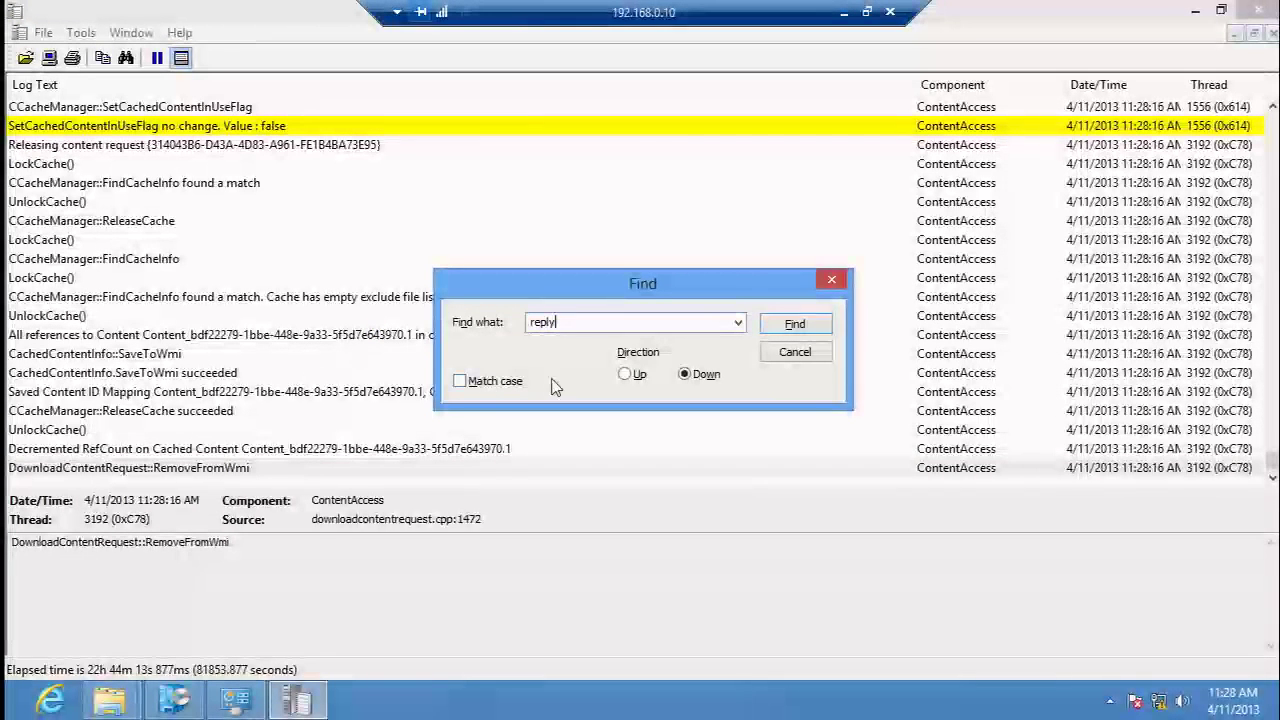
click(625, 374)
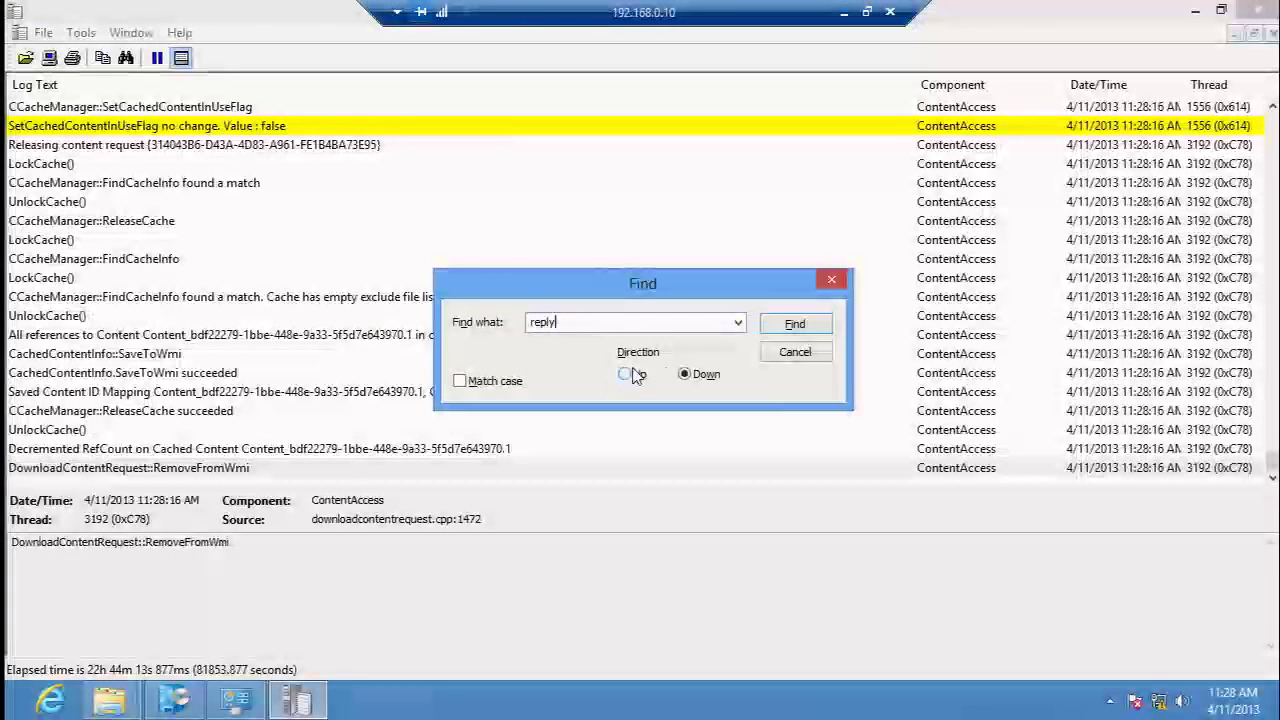
click(794, 325)
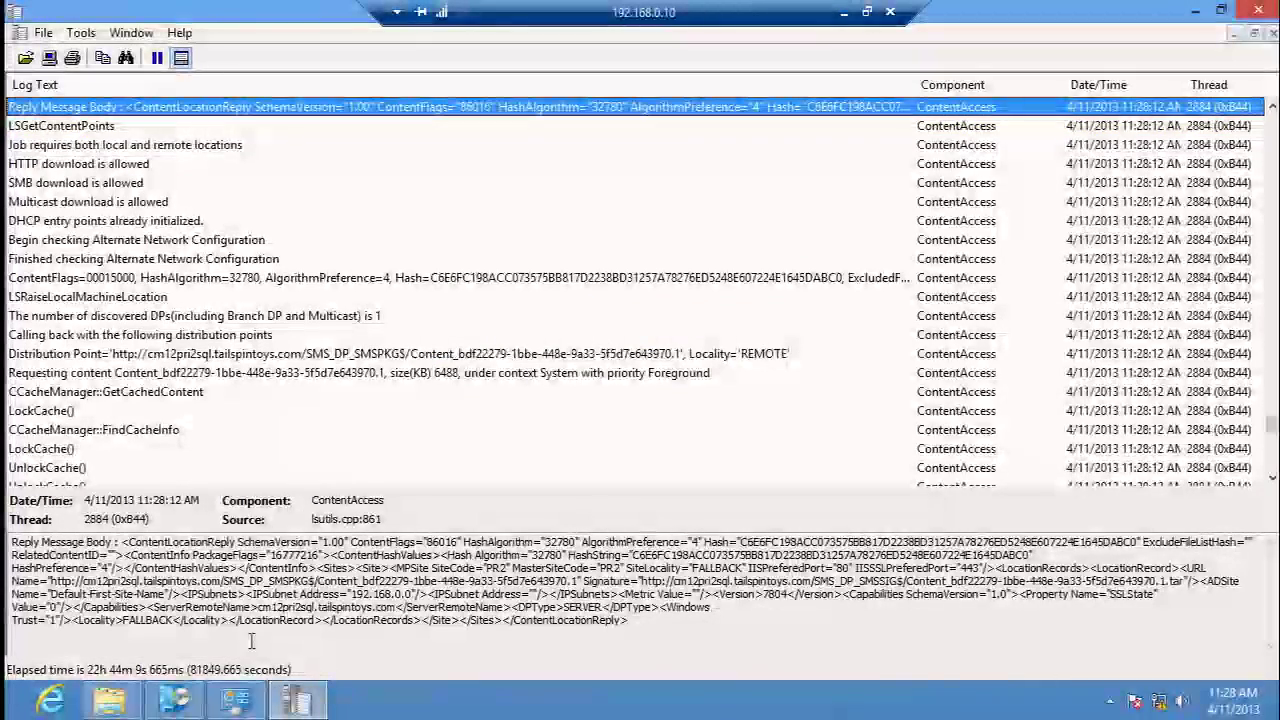
drag(229, 621, 83, 646)
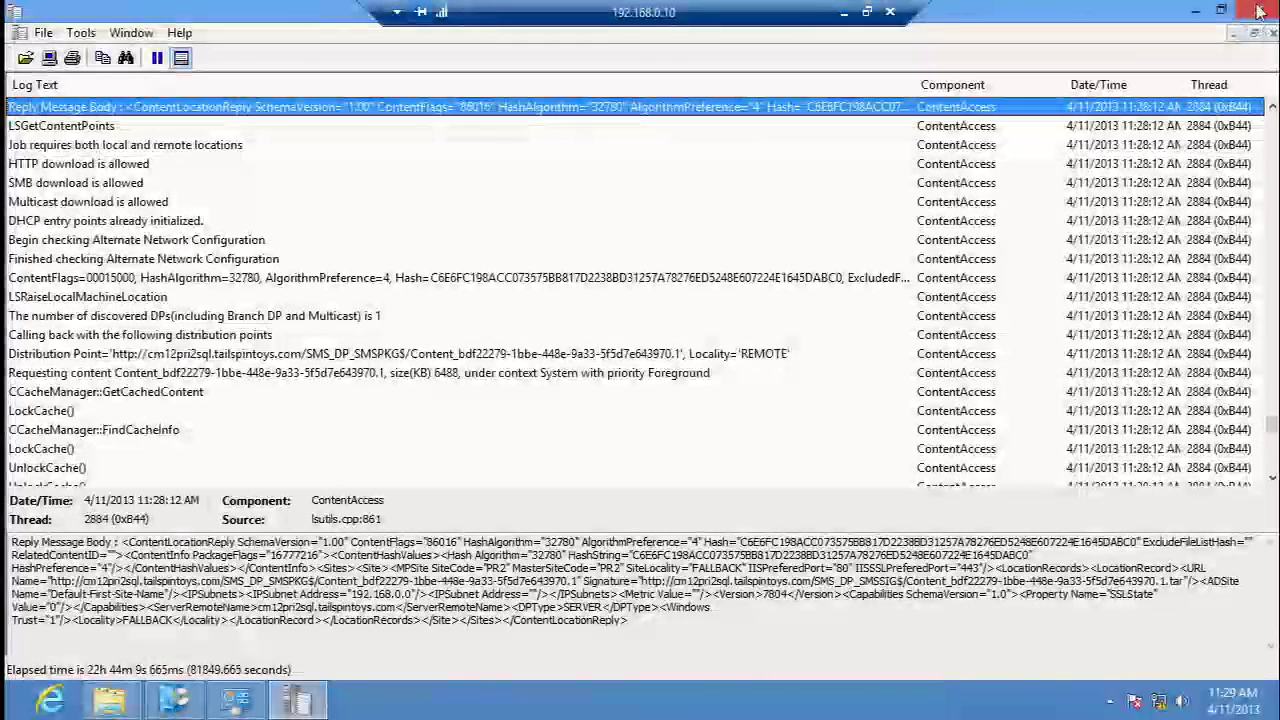
key(alt+F4)
click(842, 12)
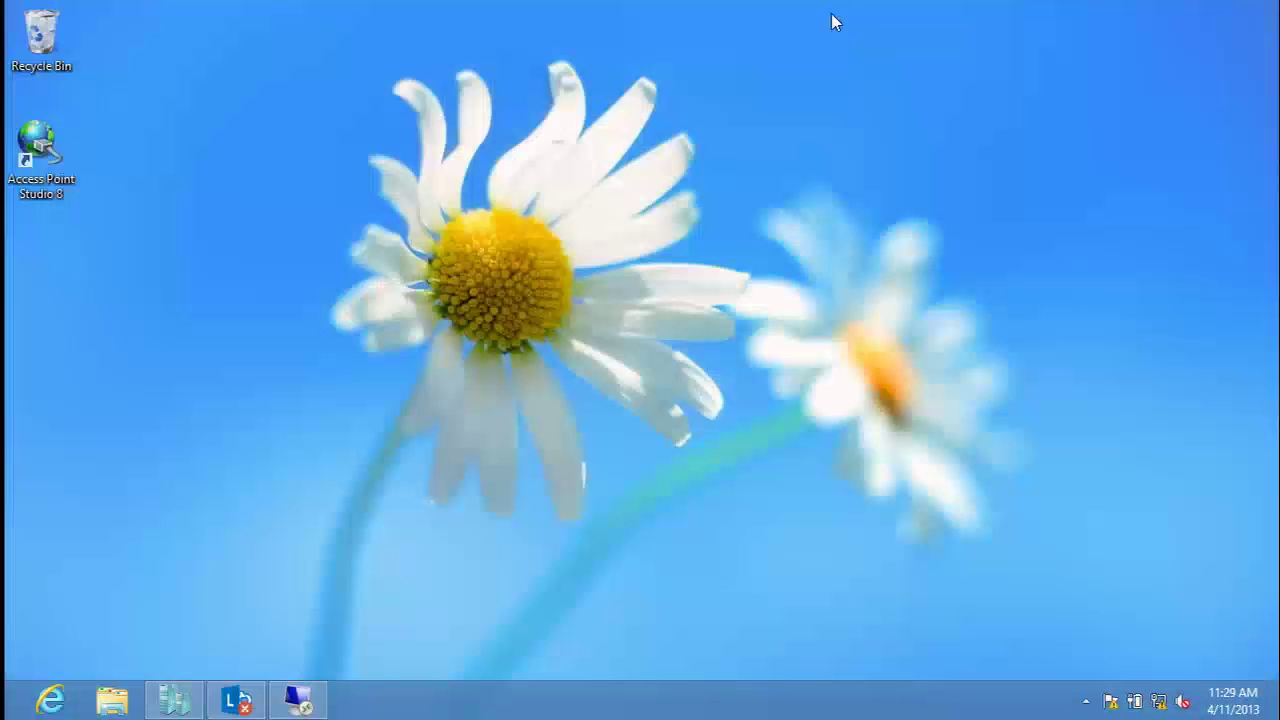
click(316, 700)
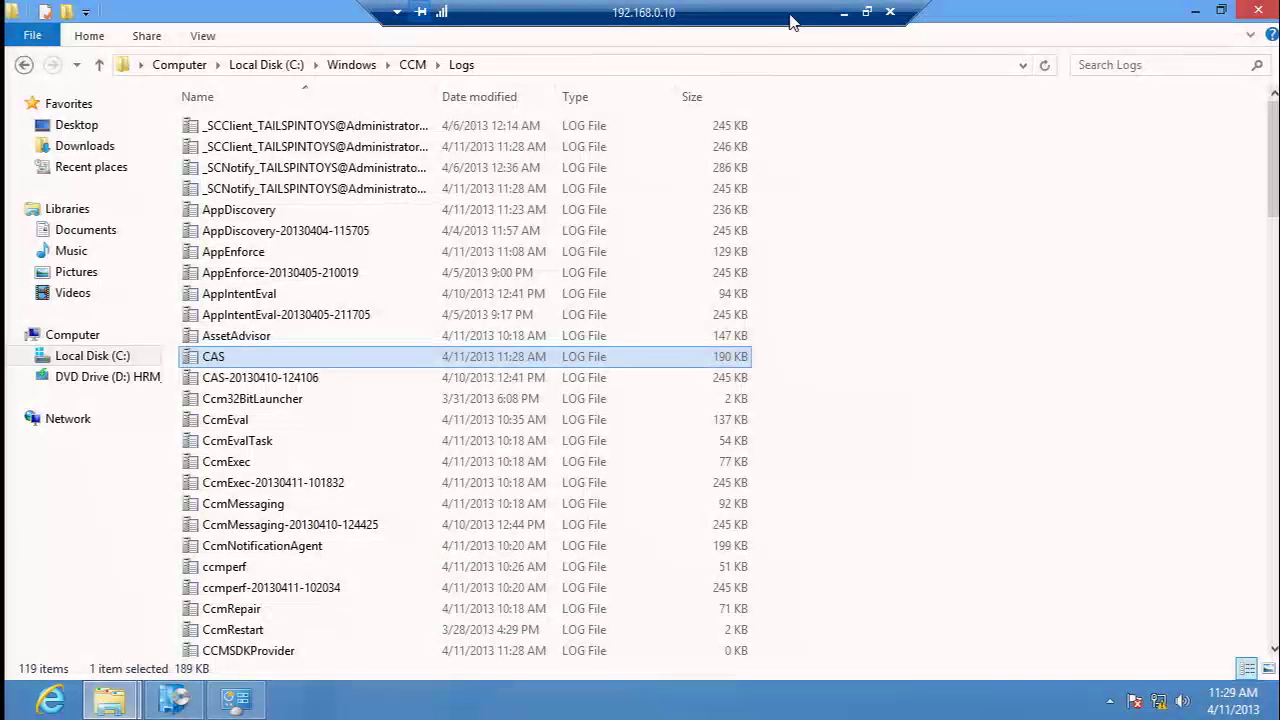
double_click(792, 18)
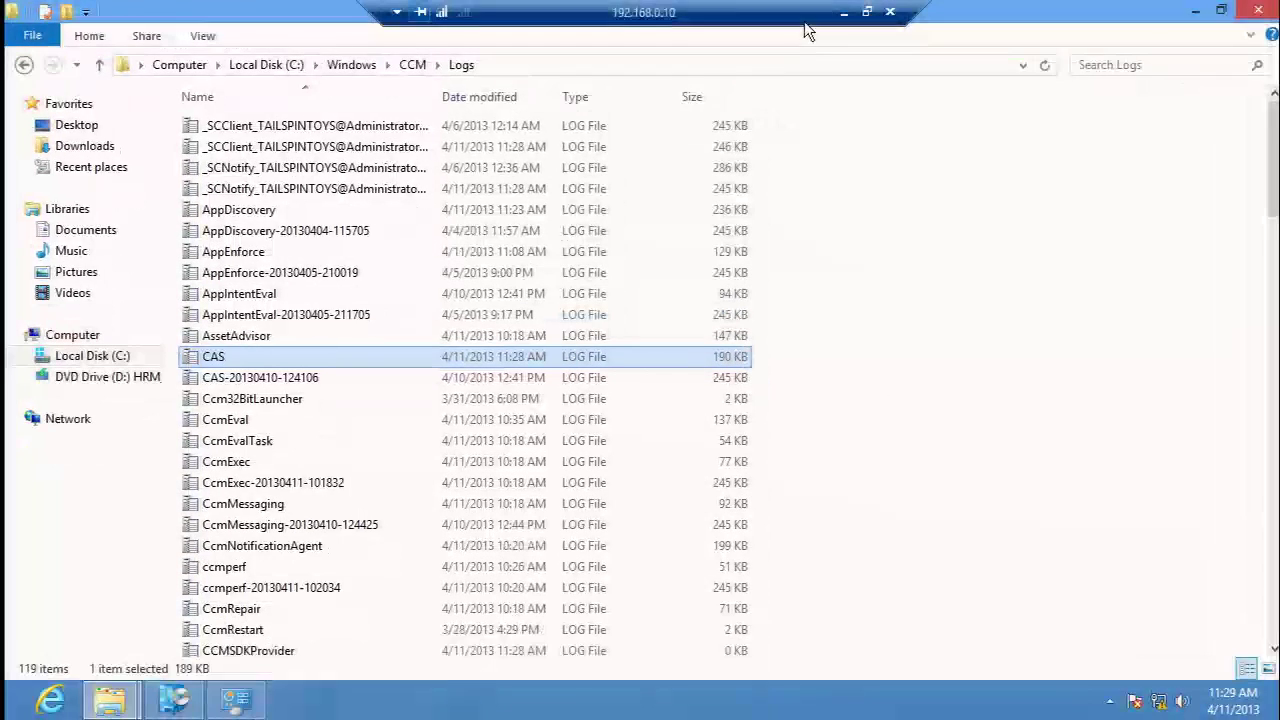
double_click(808, 30)
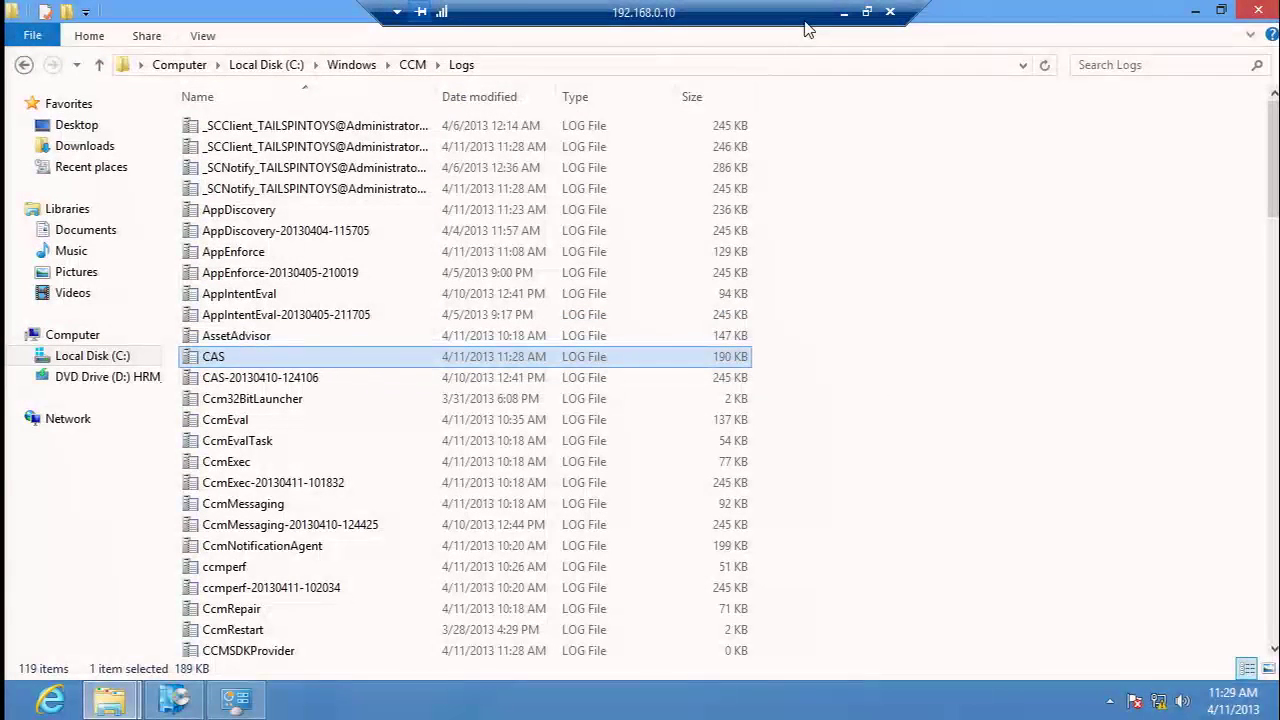
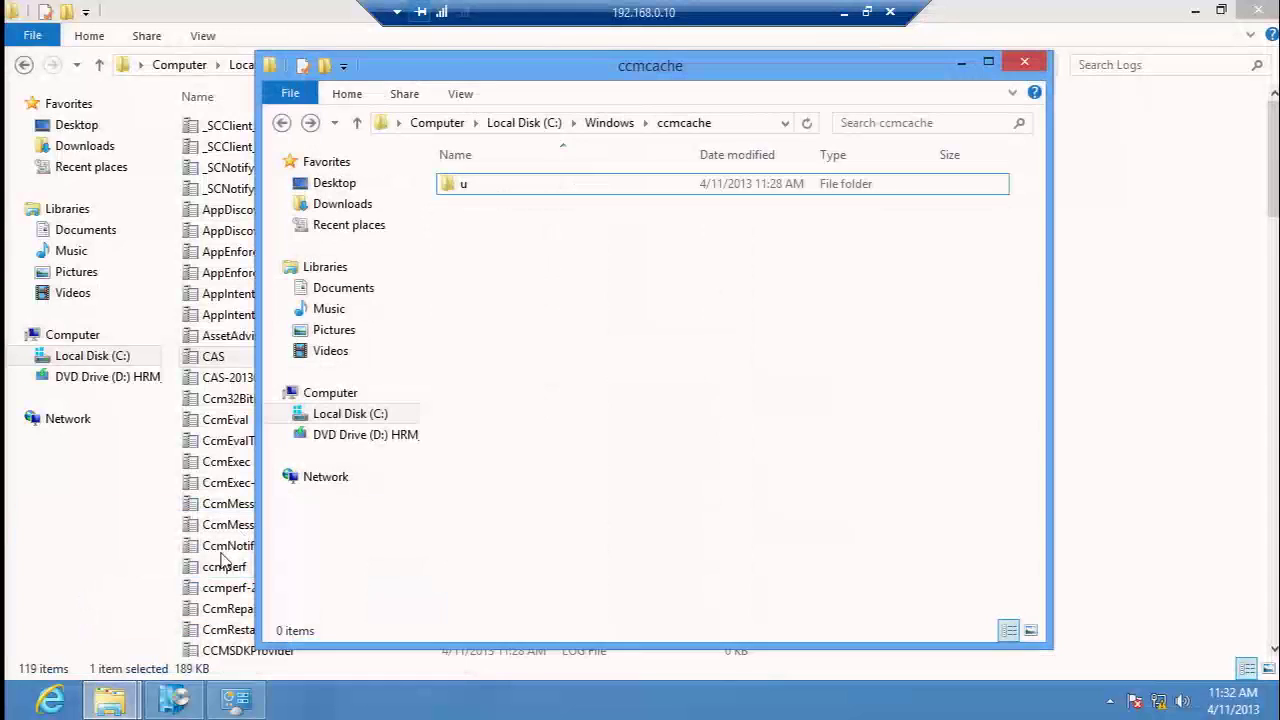
- Delete the u folder from C:\Windows\ccmcache and close the folder window
click(502, 194)
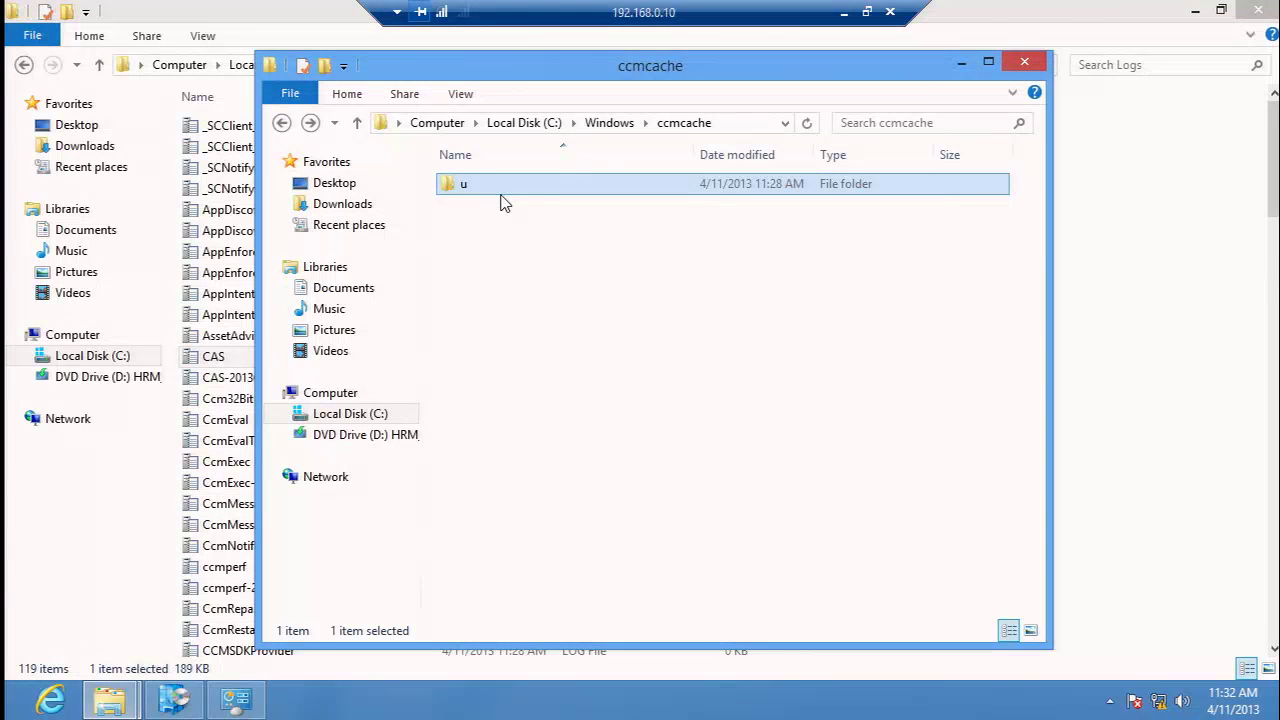
key(Delete)
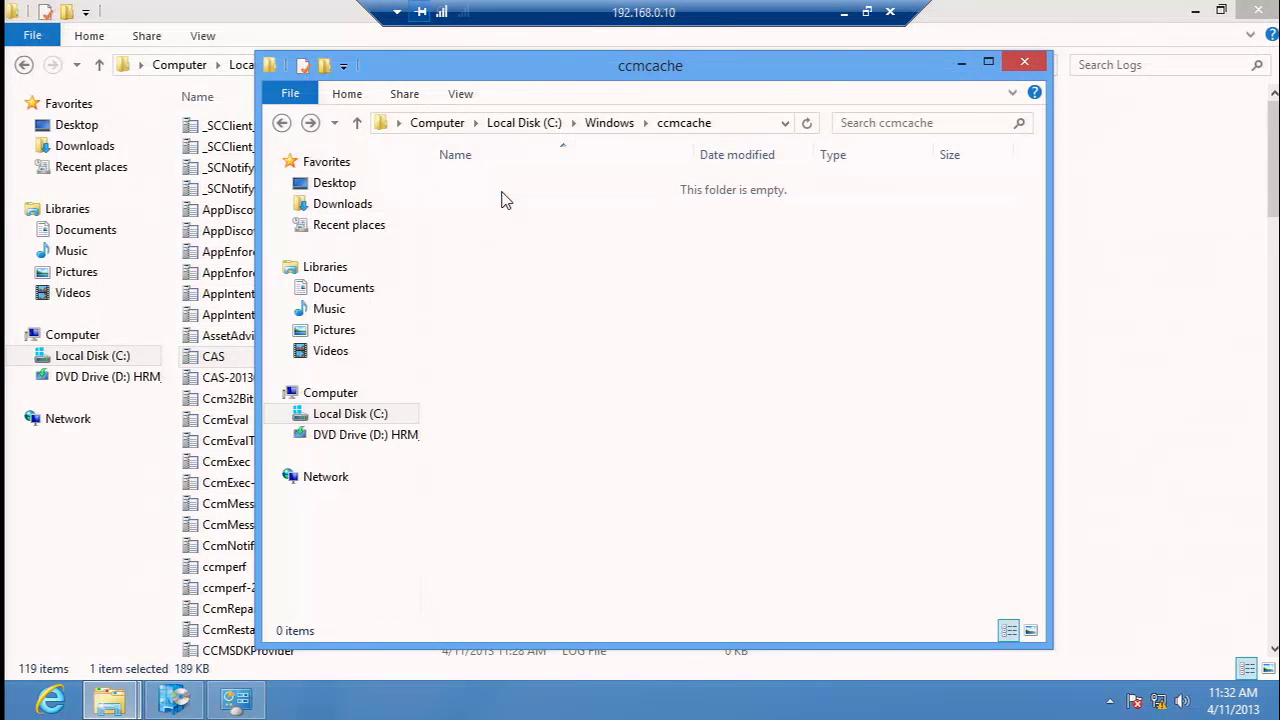
click(1027, 63)
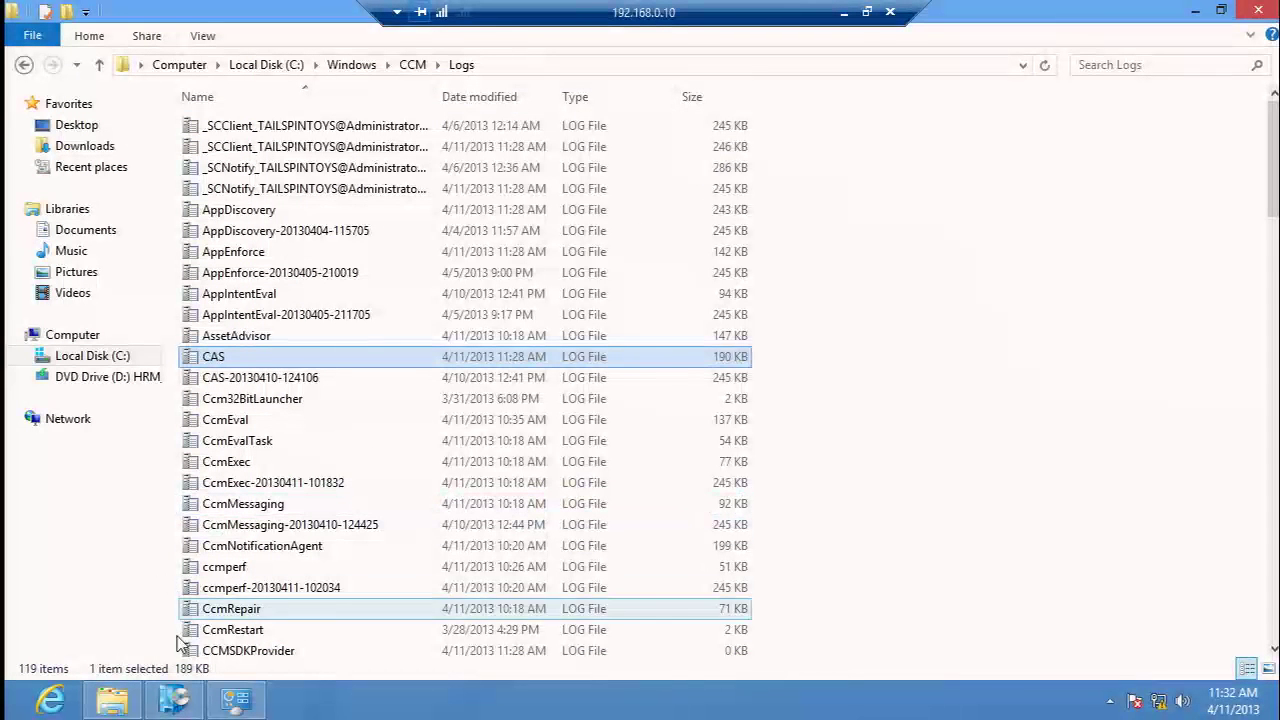
- Uninstall Microsoft RichCopy 4.0 from the client through Programs and Features in Control Panel
click(237, 702)
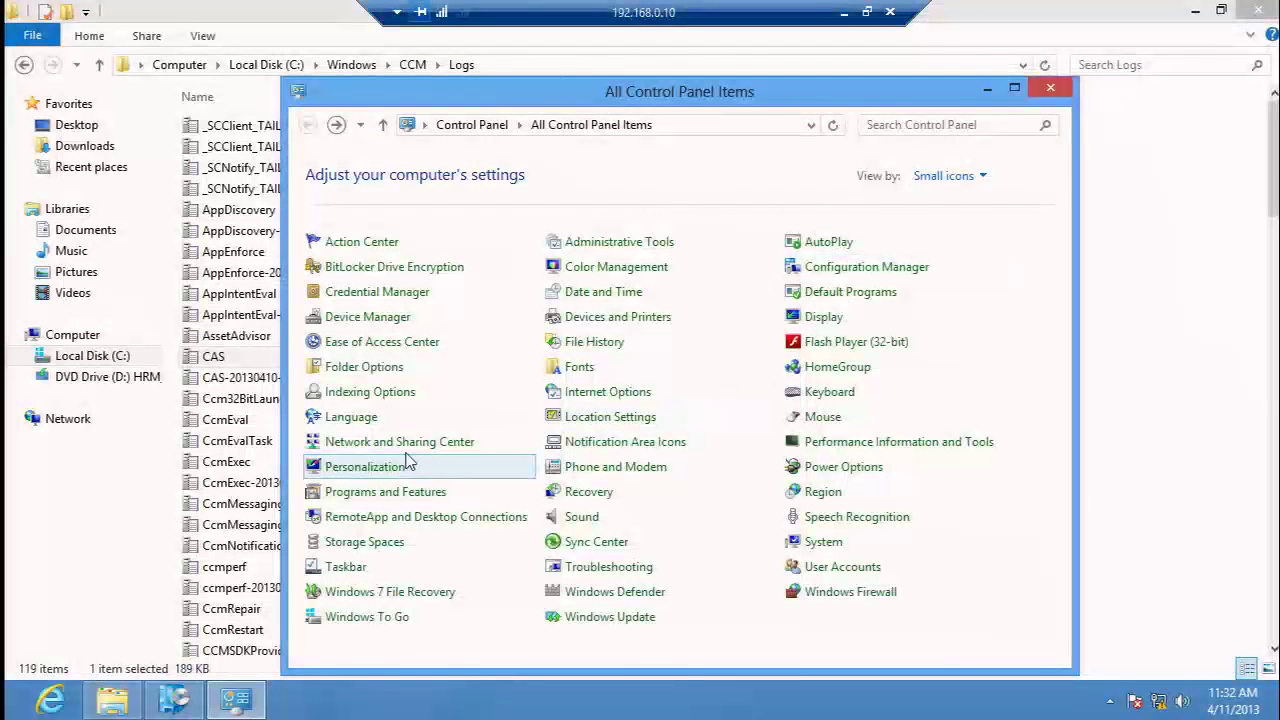
click(390, 495)
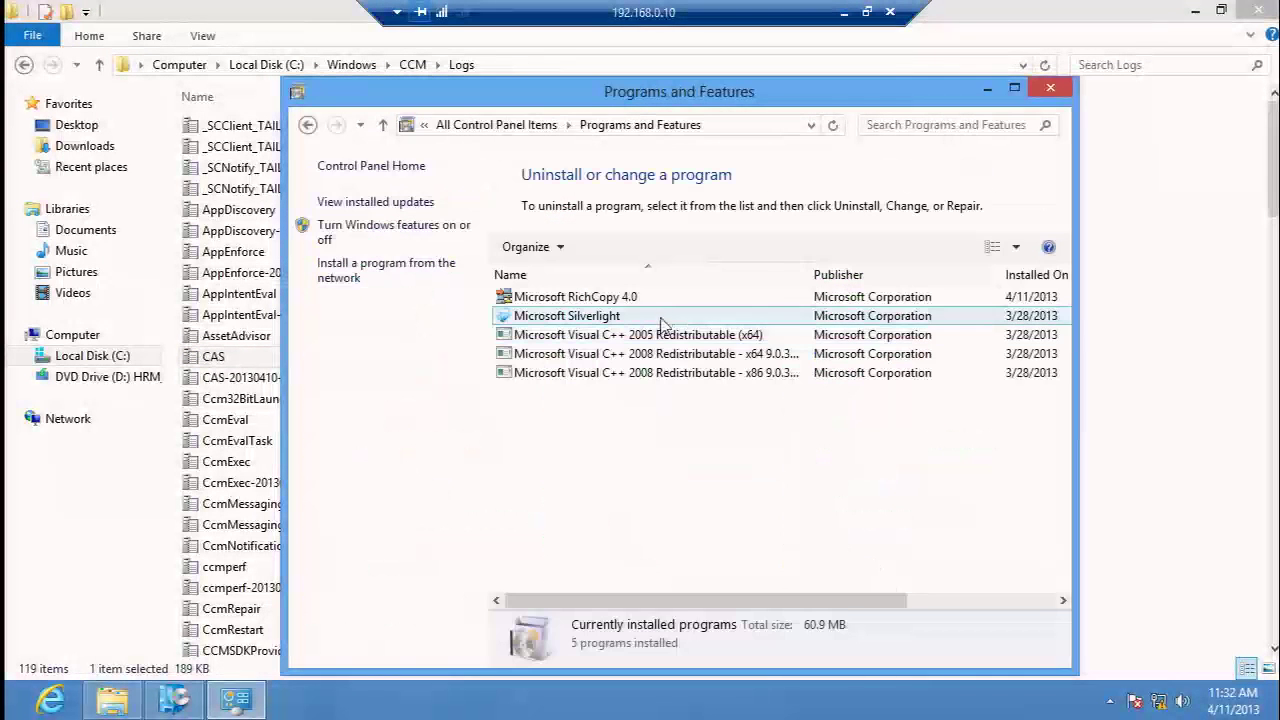
click(638, 297)
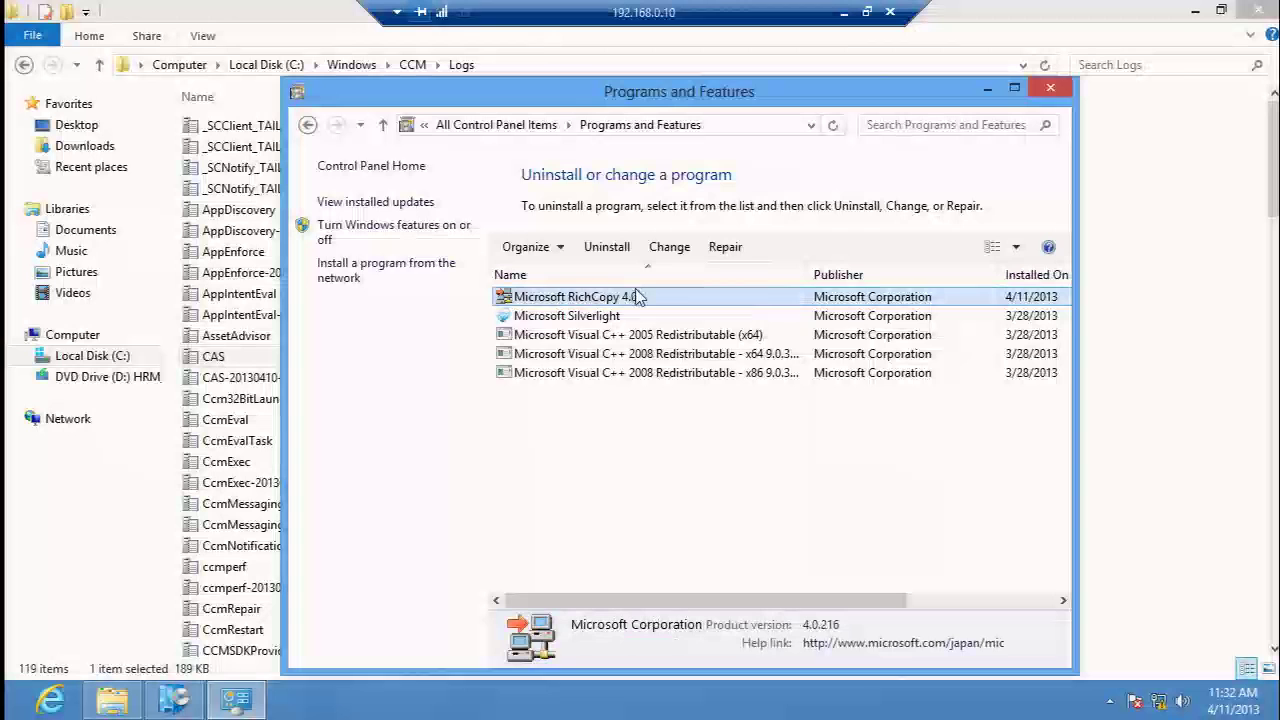
click(598, 247)
click(742, 348)
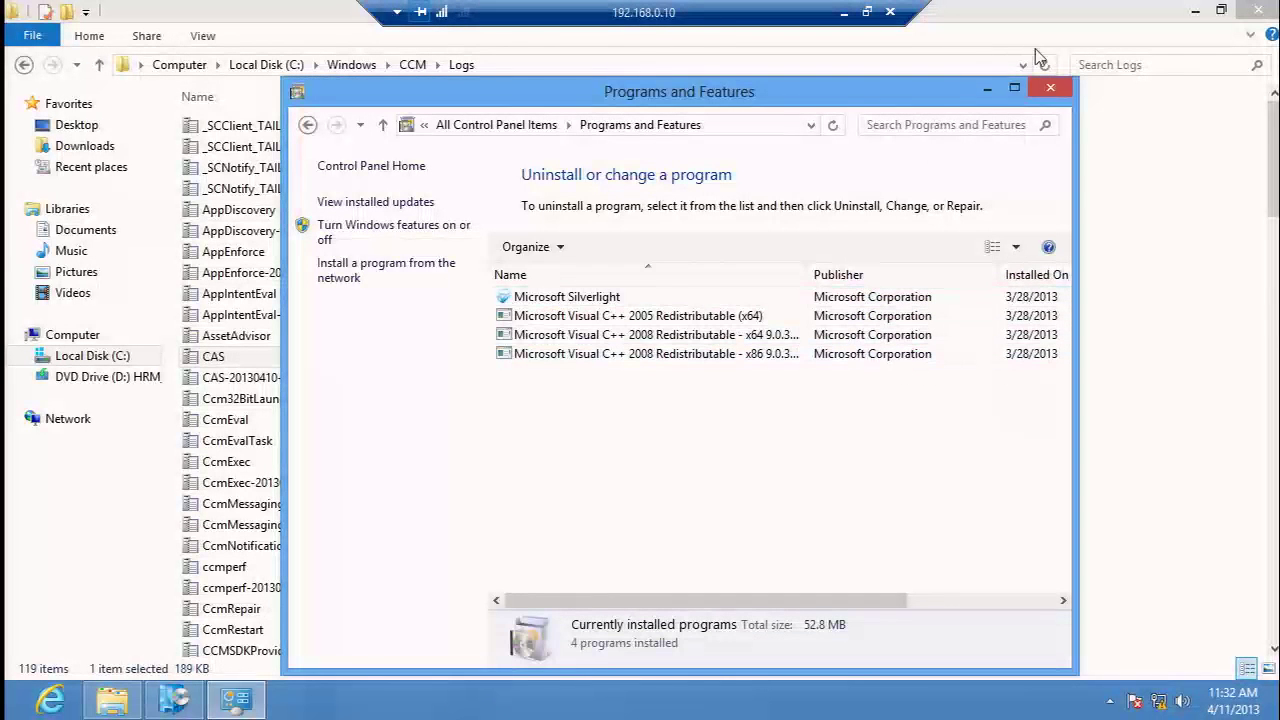
click(1046, 91)
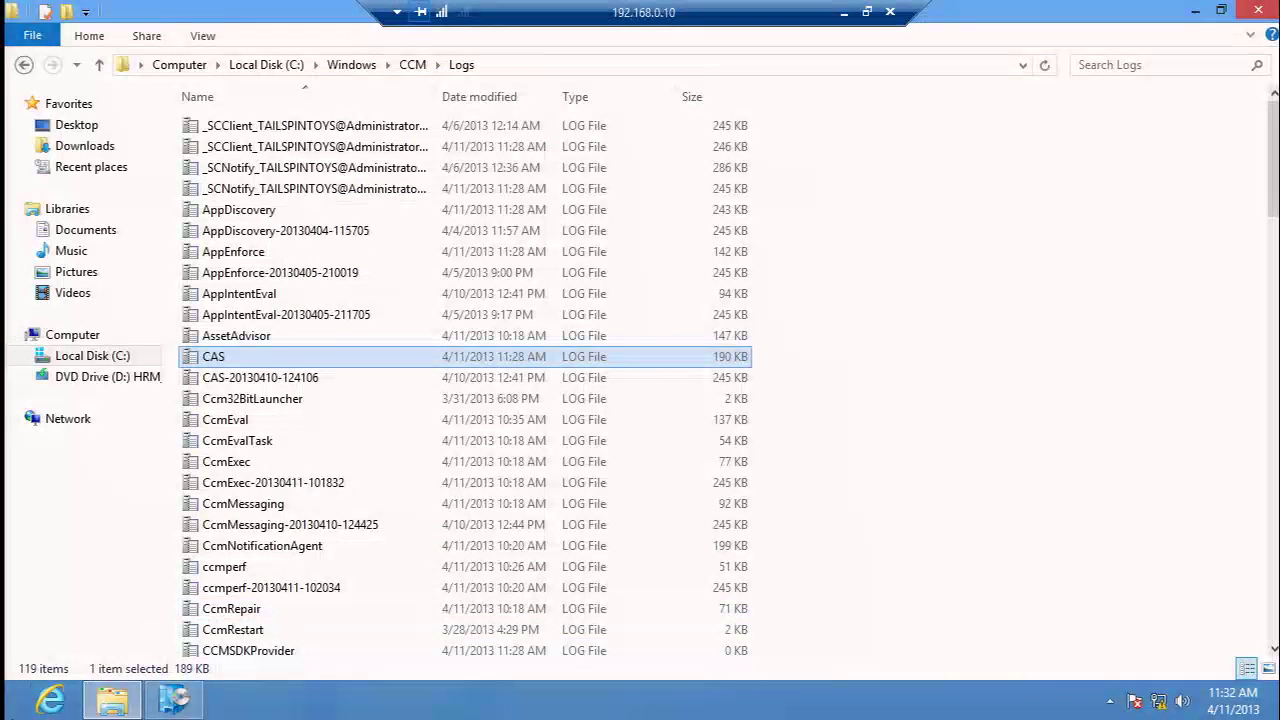
- Run the Application Deployment Evaluation Cycle from the client's Configuration Manager properties in Control Panel and close the properties
right_click(12, 705)
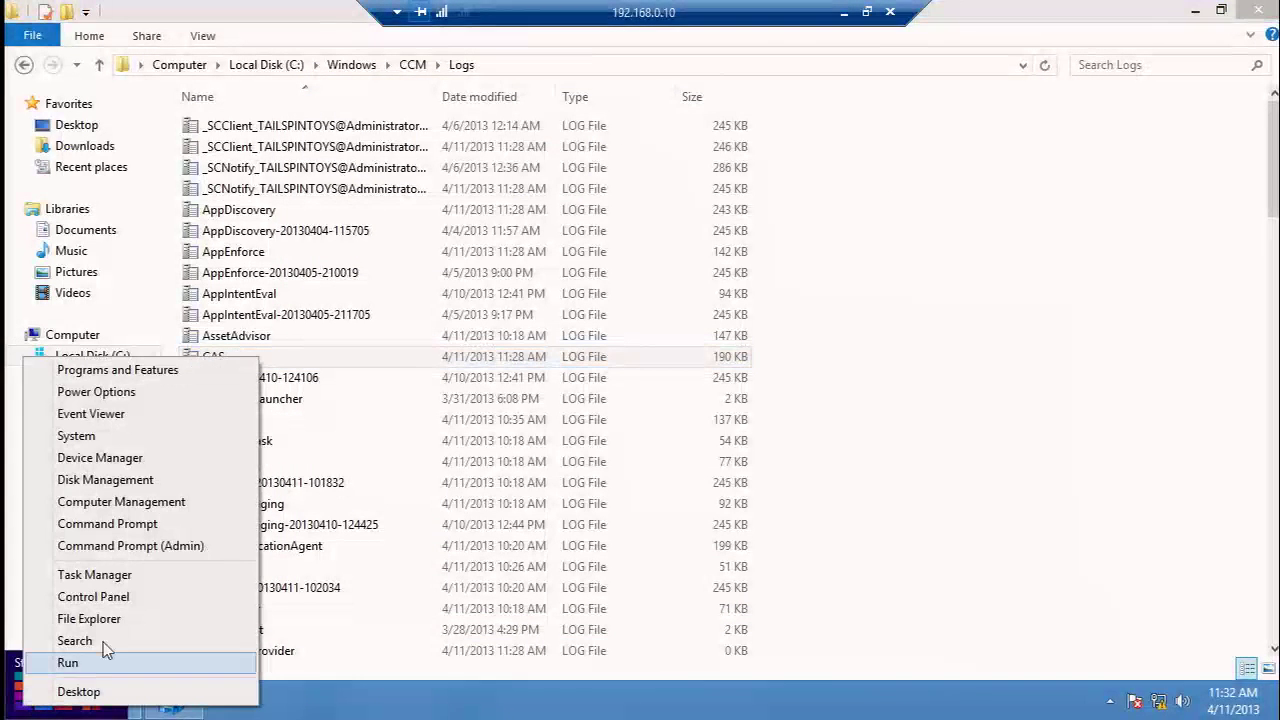
click(93, 597)
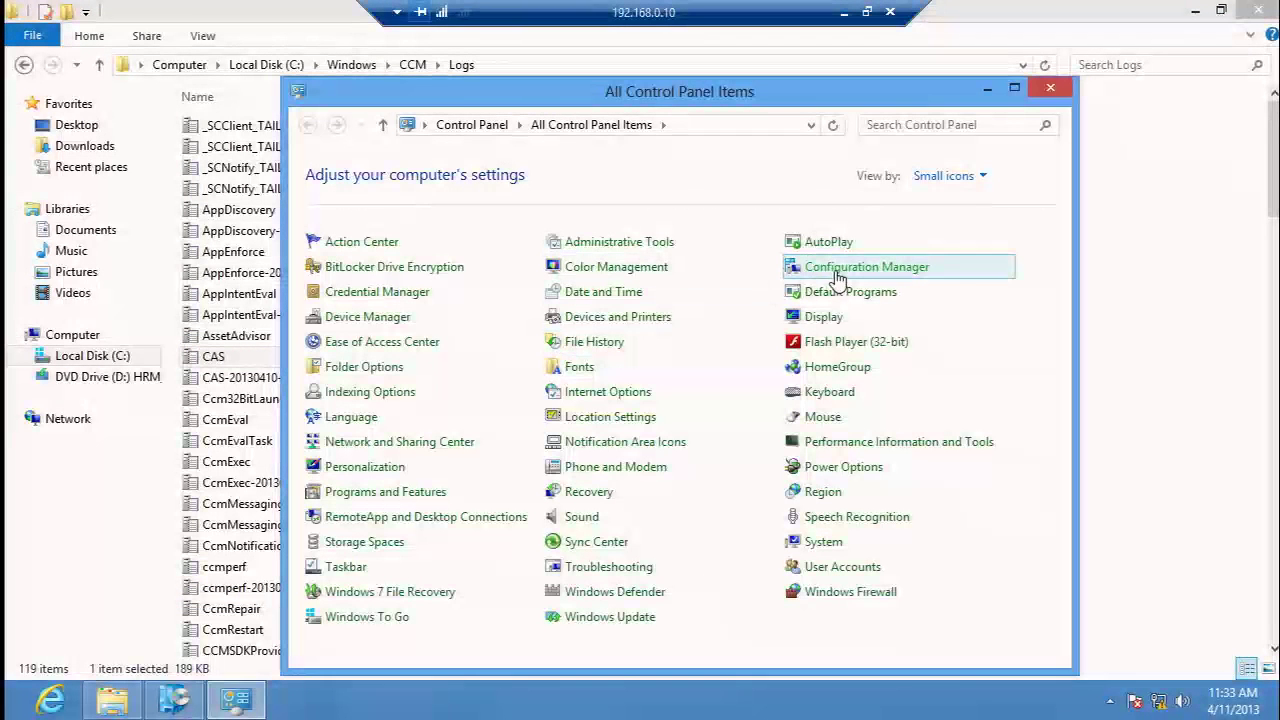
click(830, 272)
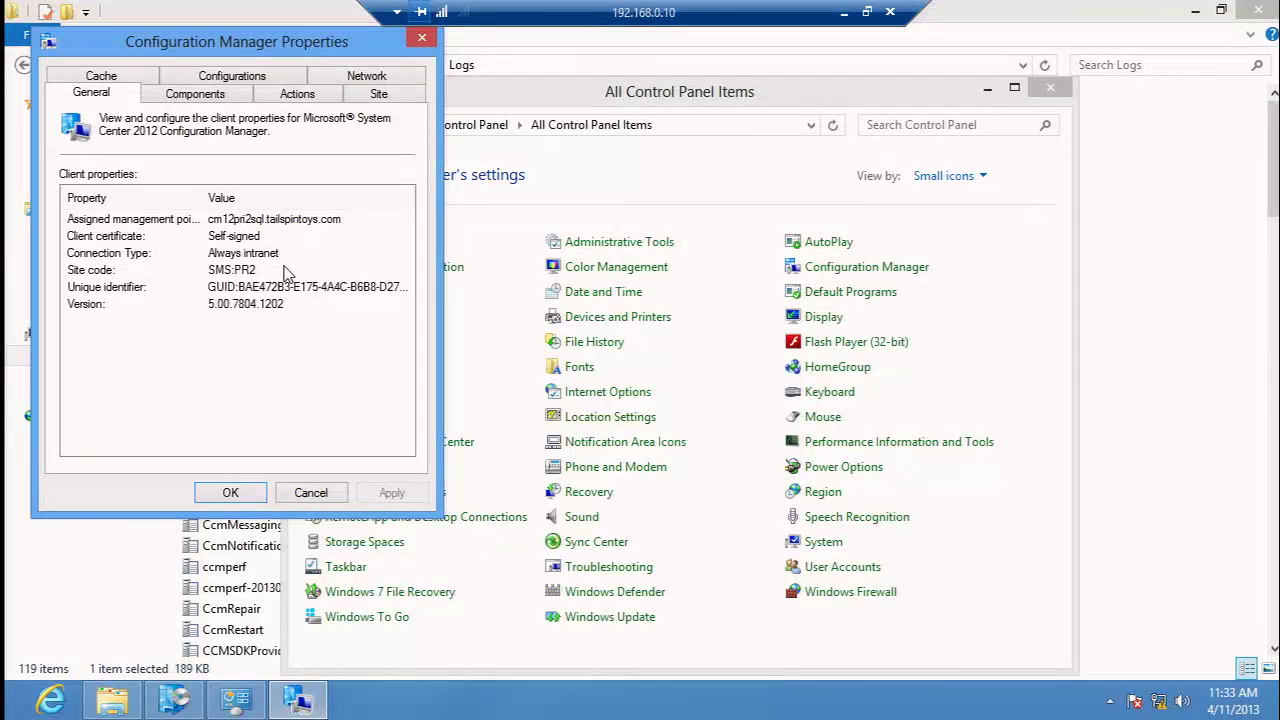
click(297, 94)
click(220, 211)
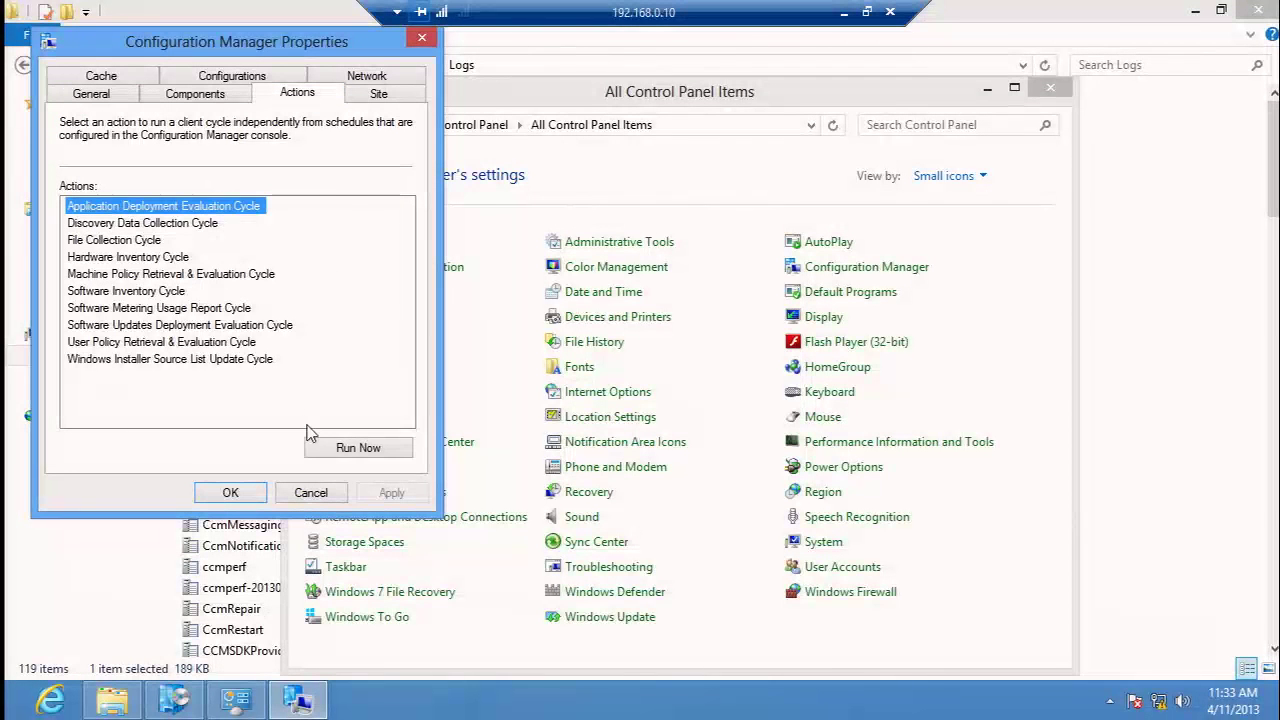
click(352, 450)
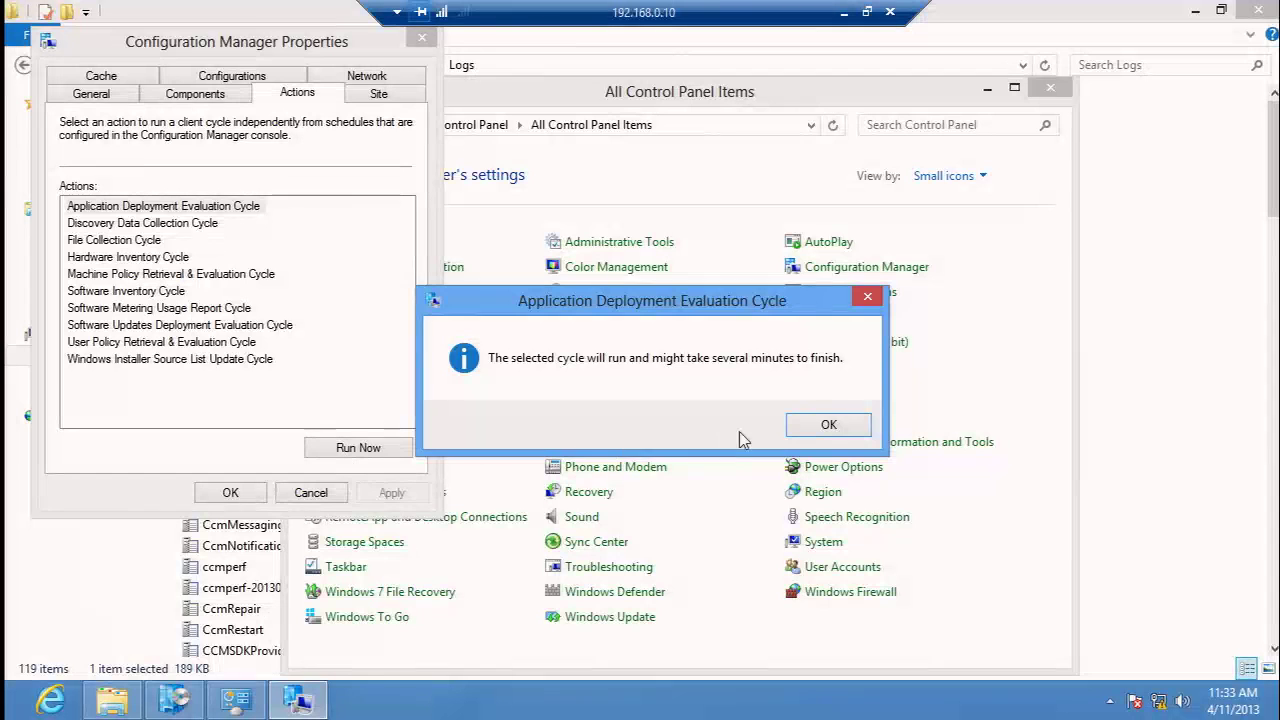
click(800, 426)
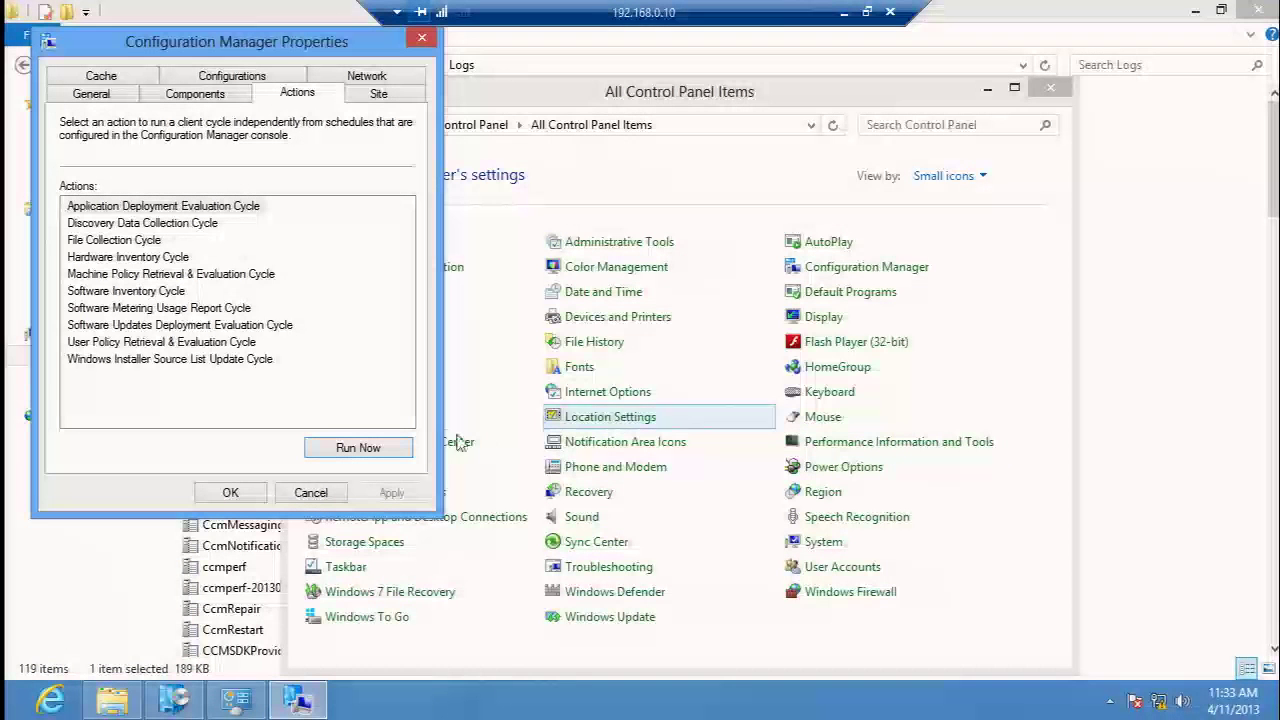
click(230, 493)
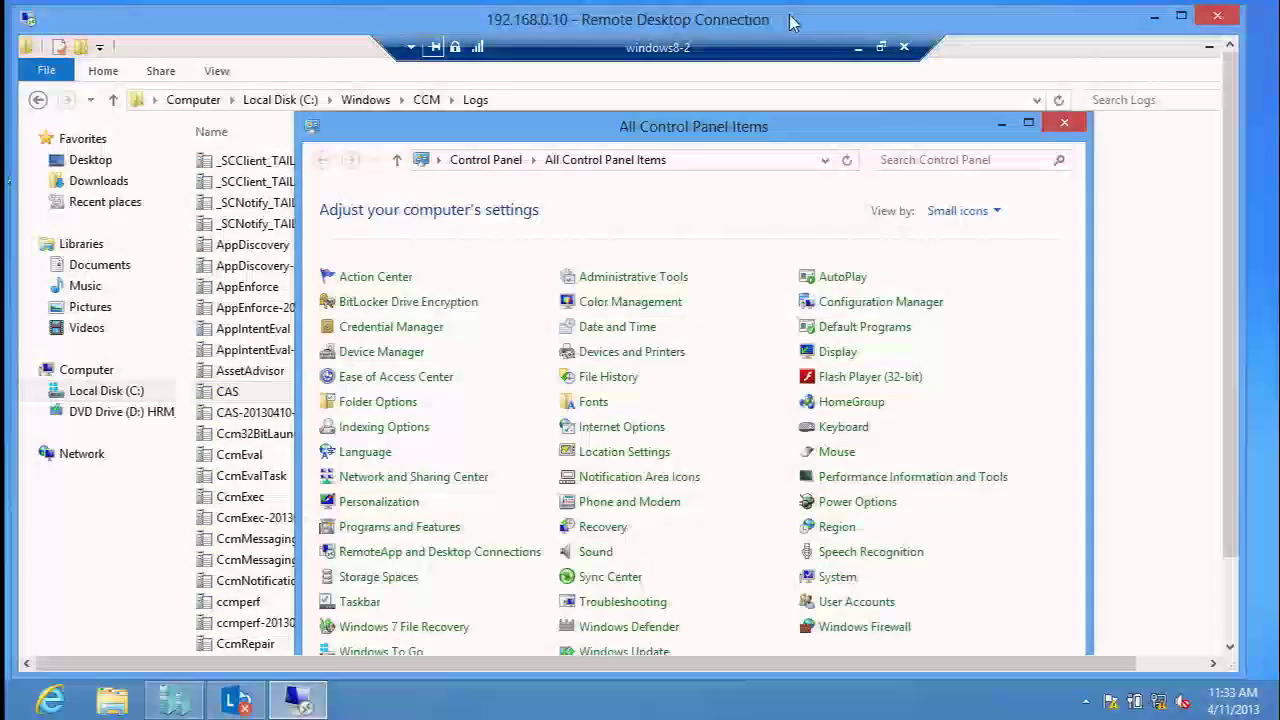
- Switch from the windows8-2 session to the Configuration Manager console on 192.168.0.10 and display the hierarchy's boundary groups
double_click(795, 22)
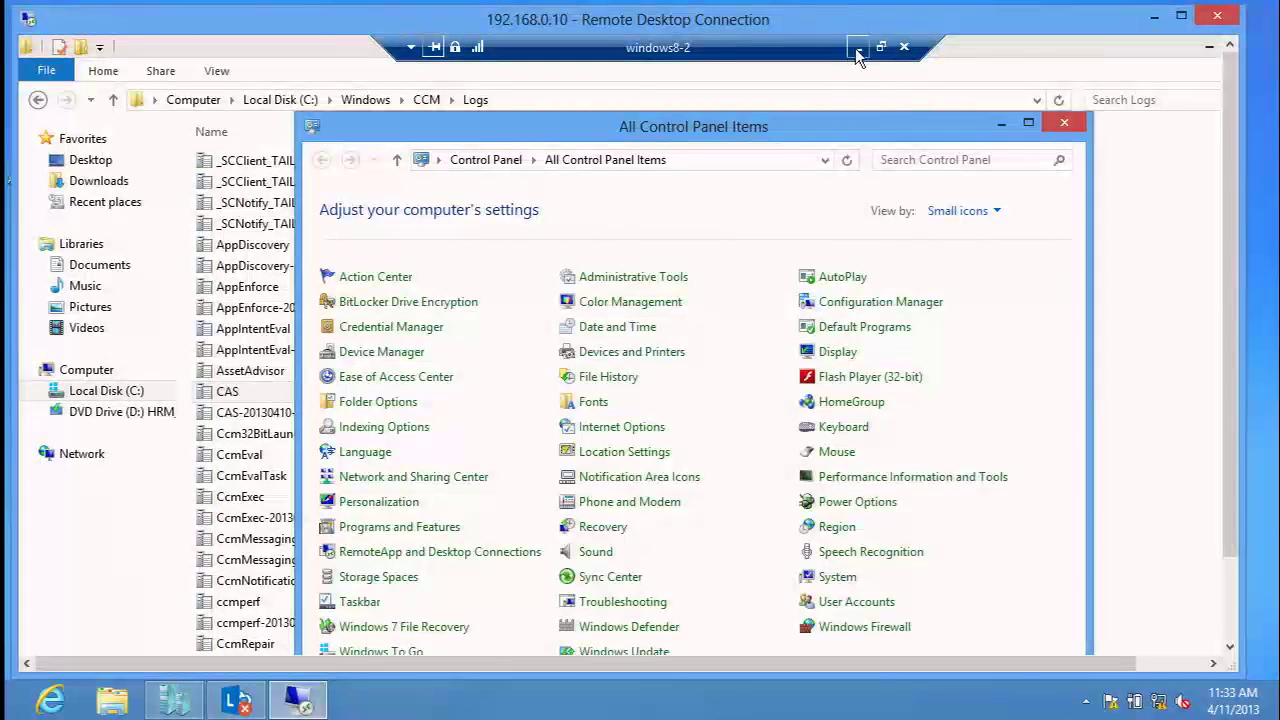
click(858, 47)
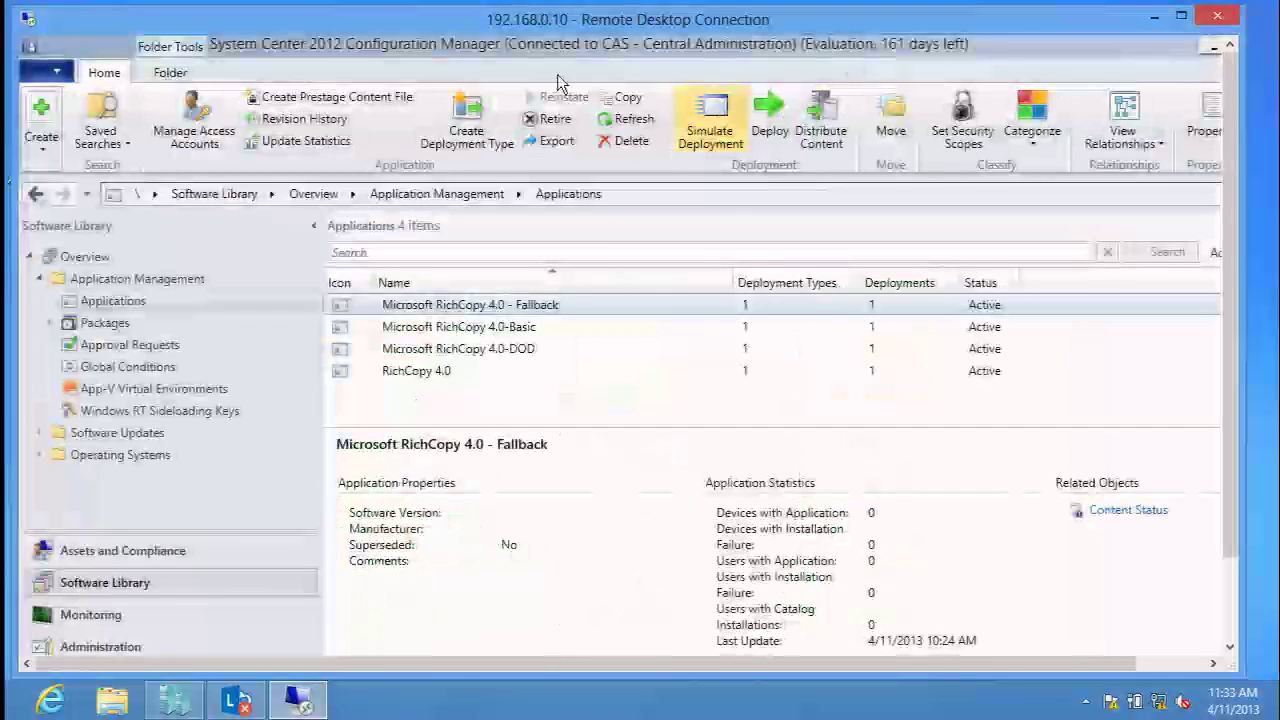
double_click(531, 20)
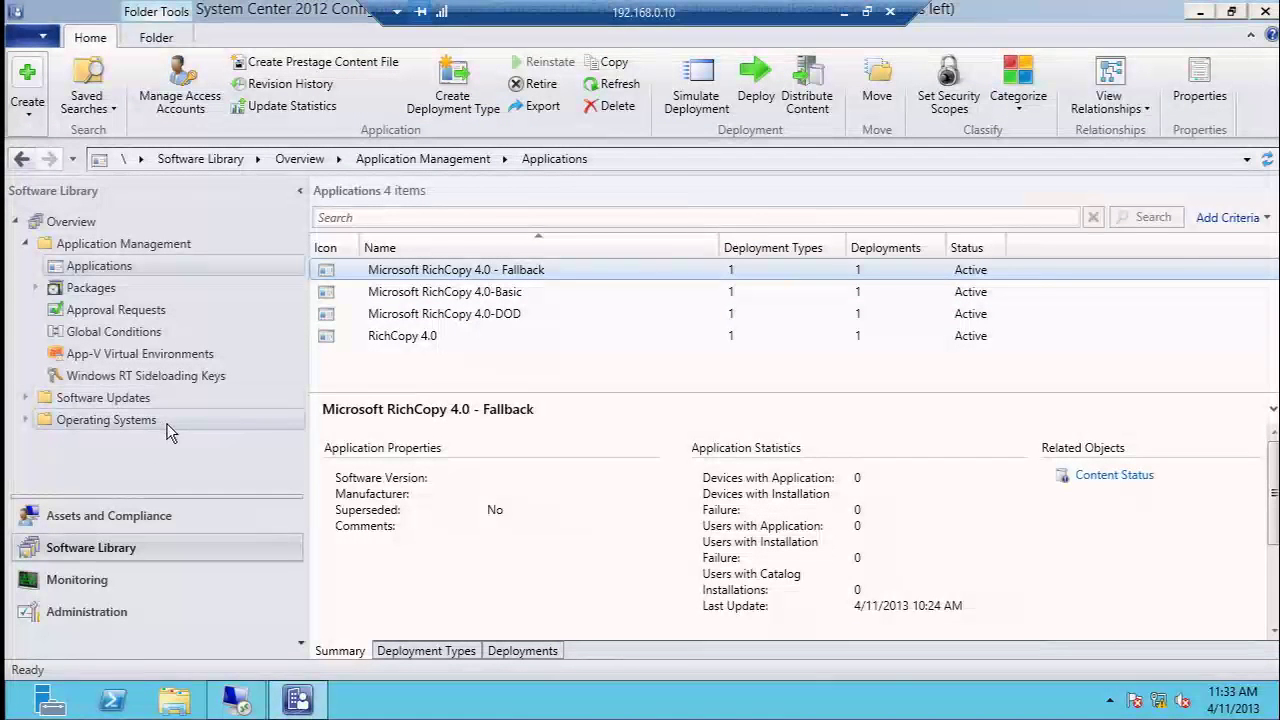
click(148, 614)
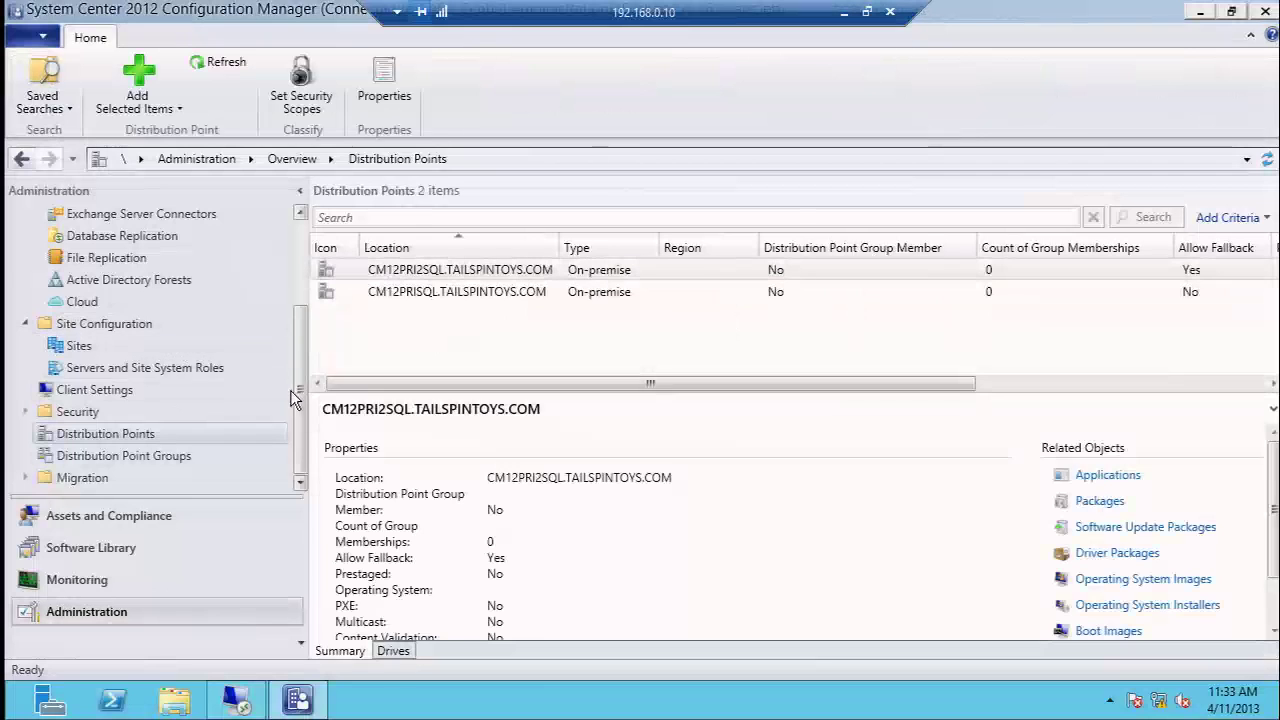
drag(300, 393, 296, 318)
click(154, 320)
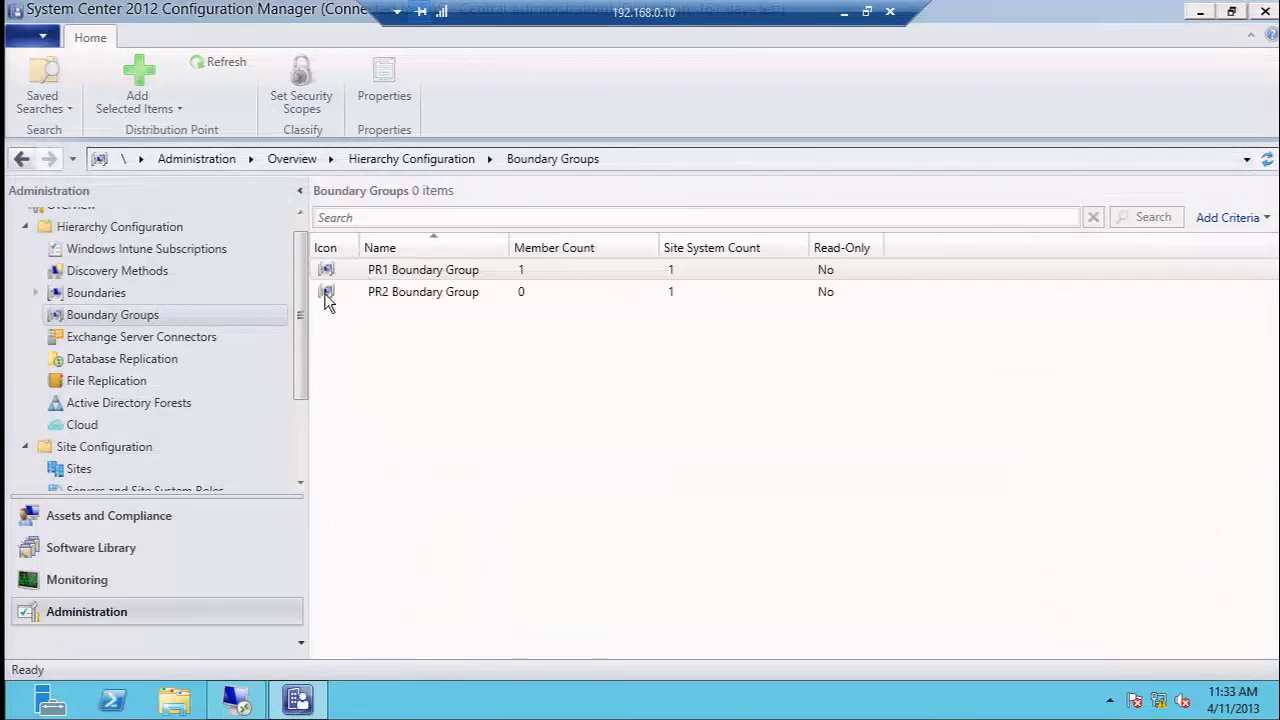
- Add the PR2 Boundary, 192.168.0.76-192.168.0.255, to PR1 Boundary Group and save the group
right_click(420, 275)
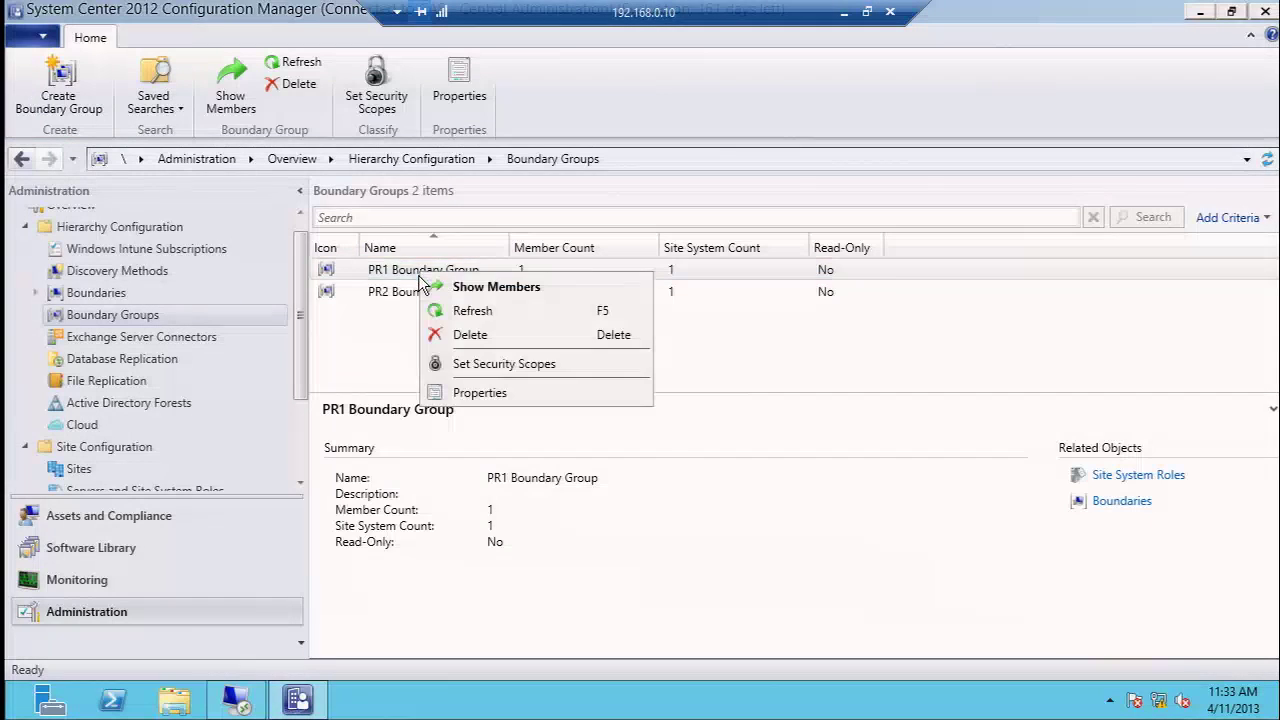
click(476, 393)
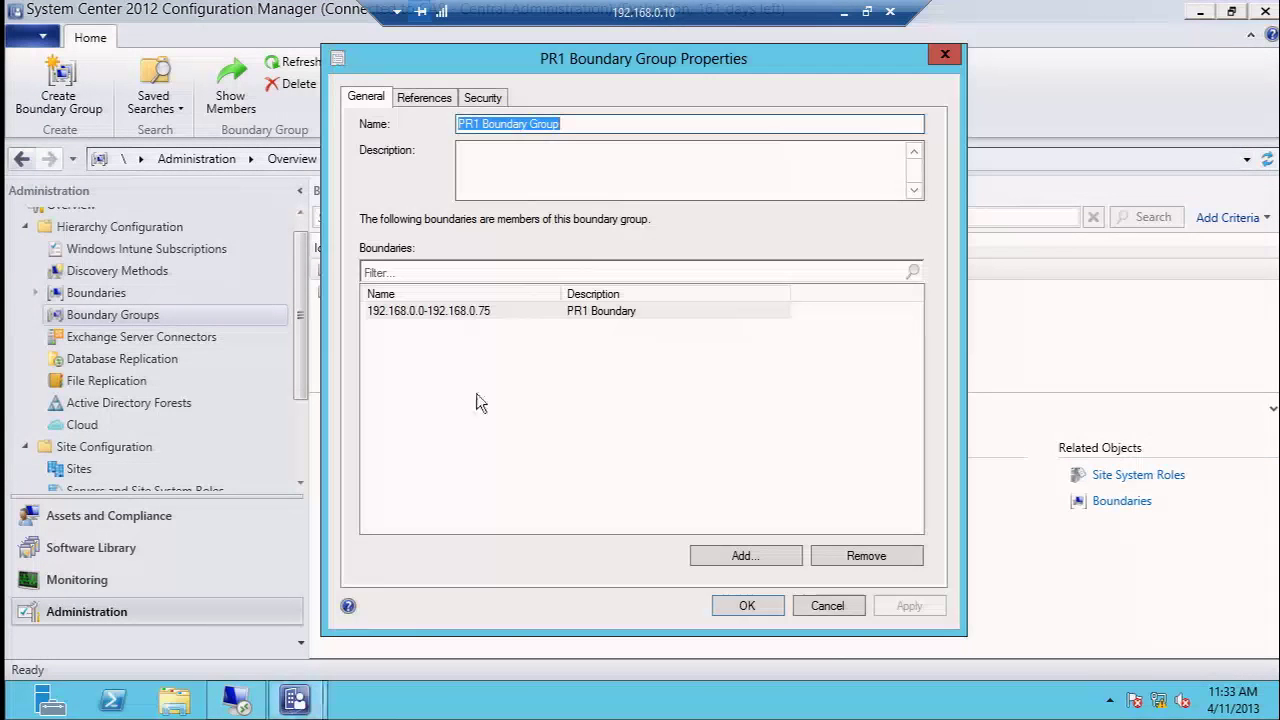
click(746, 555)
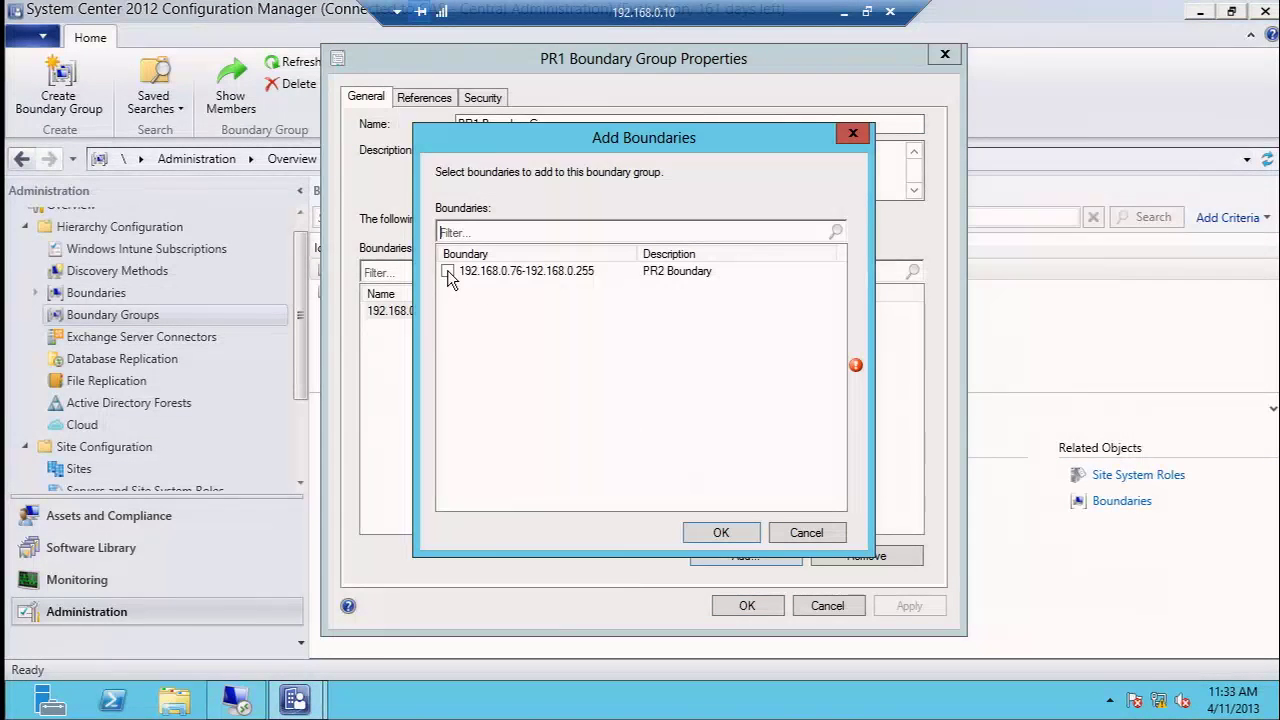
click(720, 533)
click(747, 605)
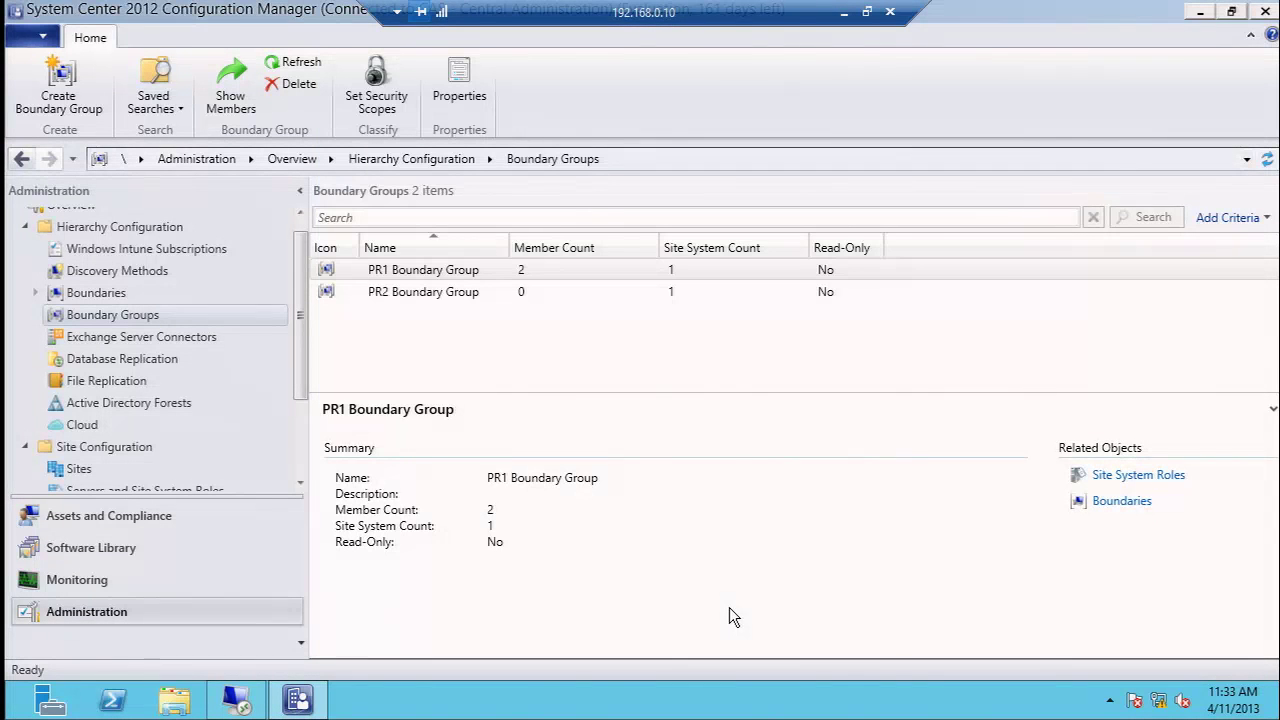
- Examine the member boundaries, assigned site and site system servers of PR1 Boundary Group, and close its properties without changes
right_click(392, 278)
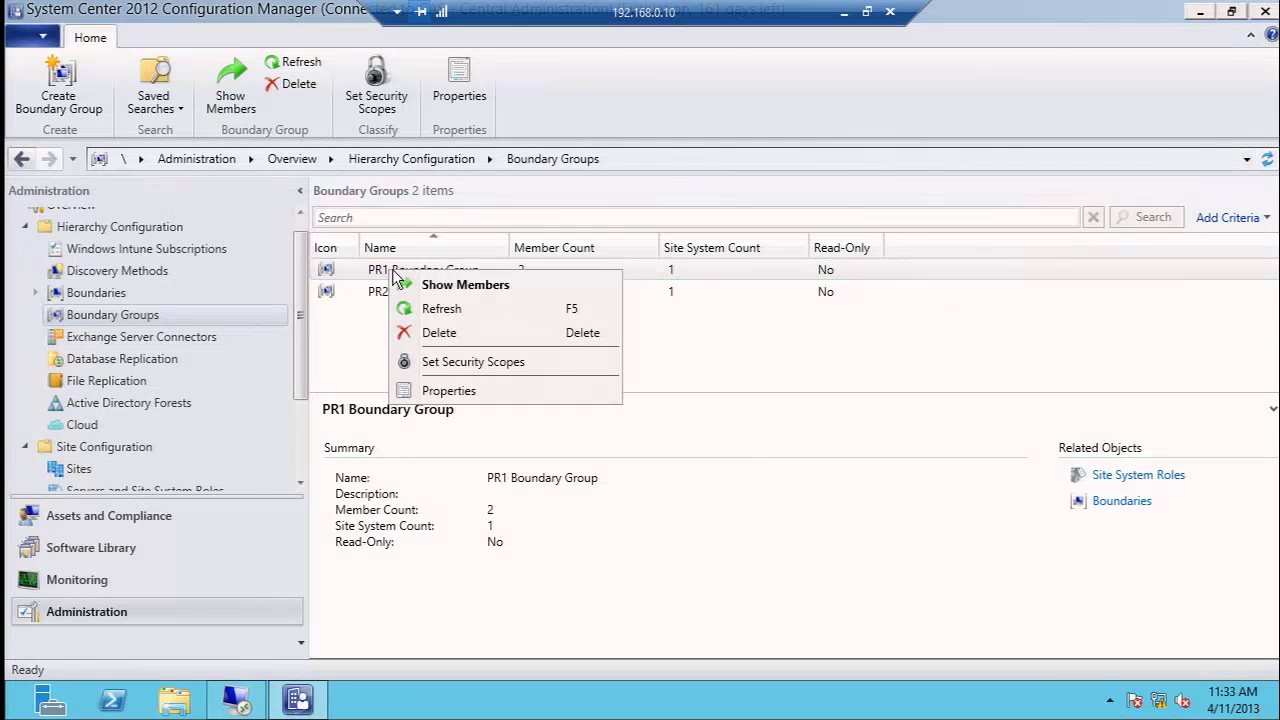
click(442, 390)
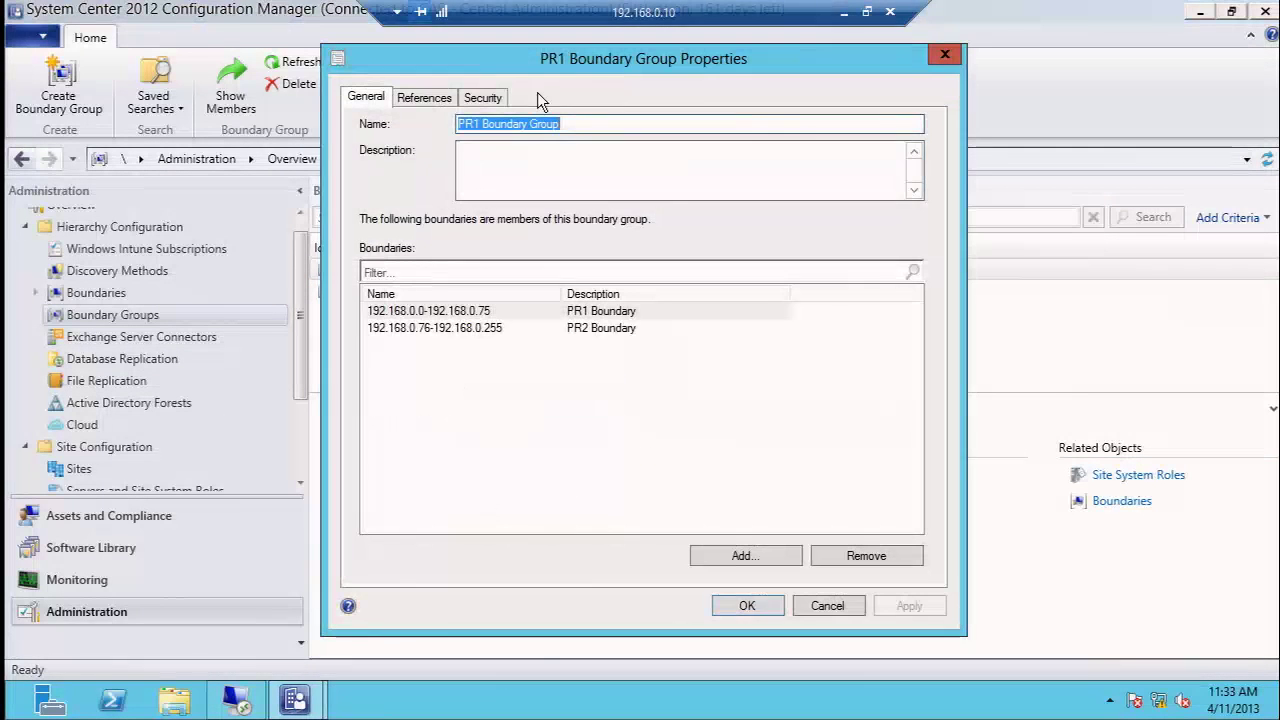
click(424, 97)
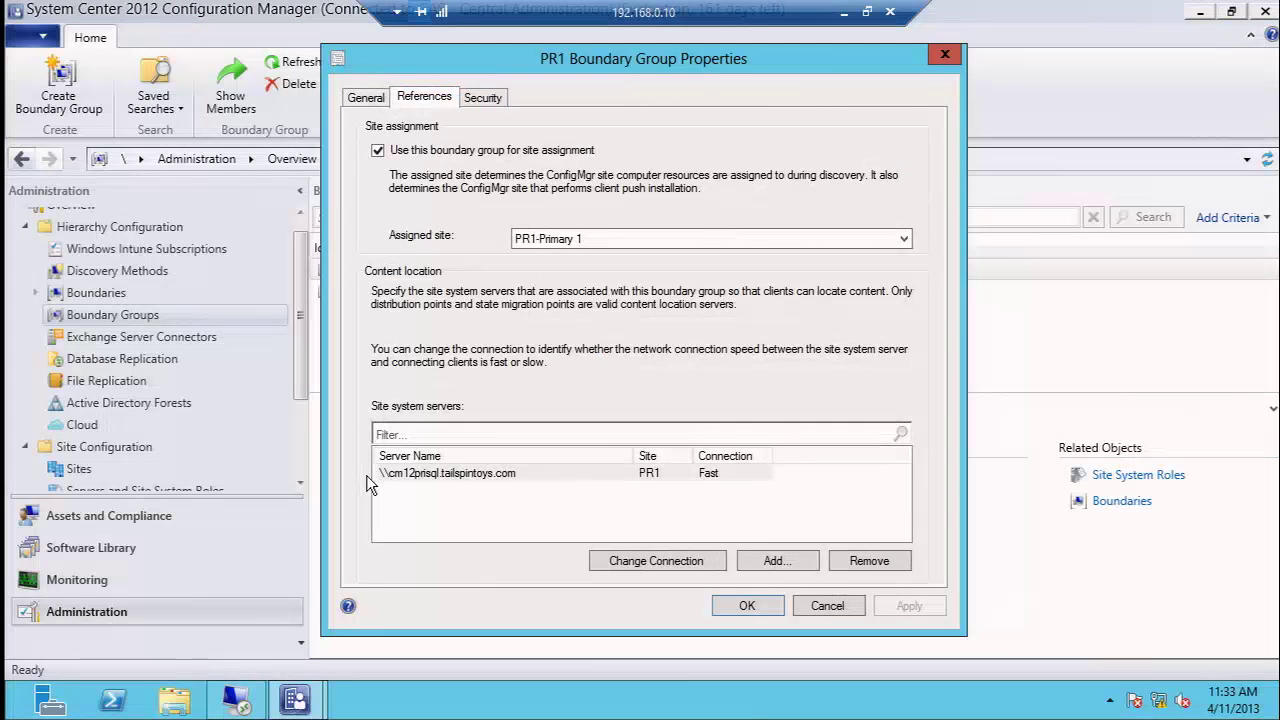
click(823, 606)
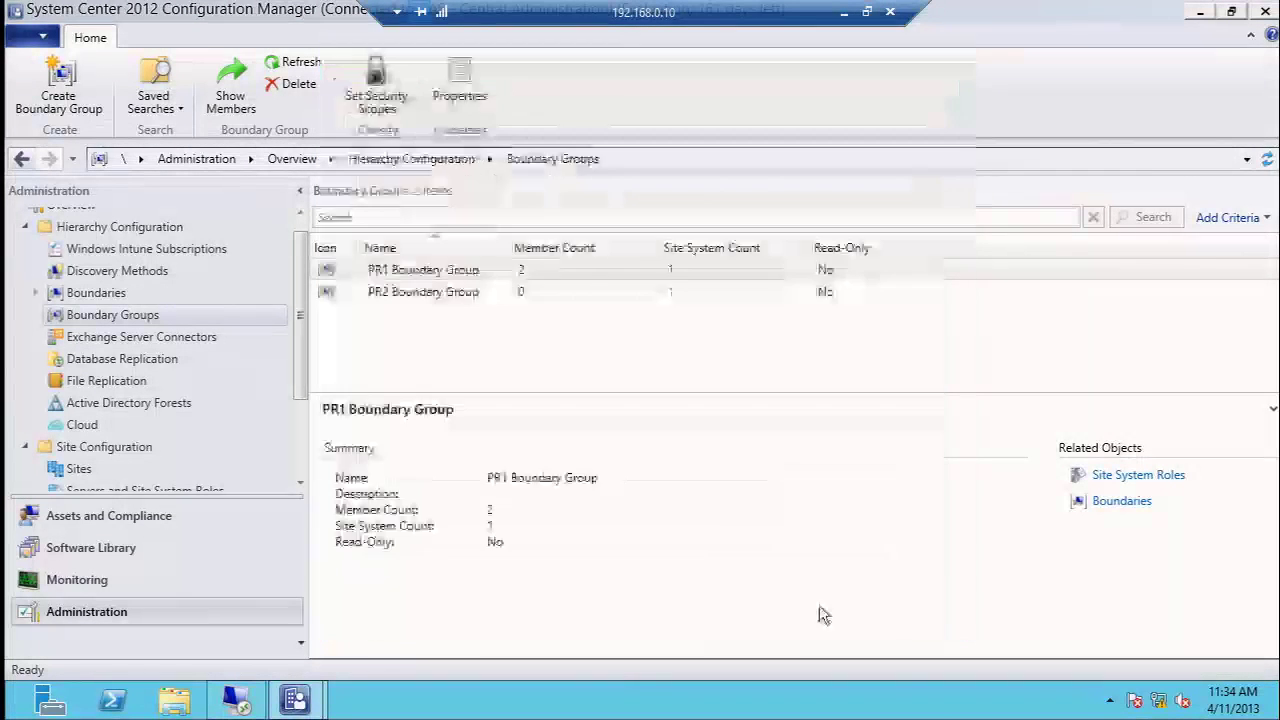
- Review the content assigned to the CM12PRISQL.TAILSPINTOYS.COM distribution point and close its properties without changes
drag(297, 340, 300, 440)
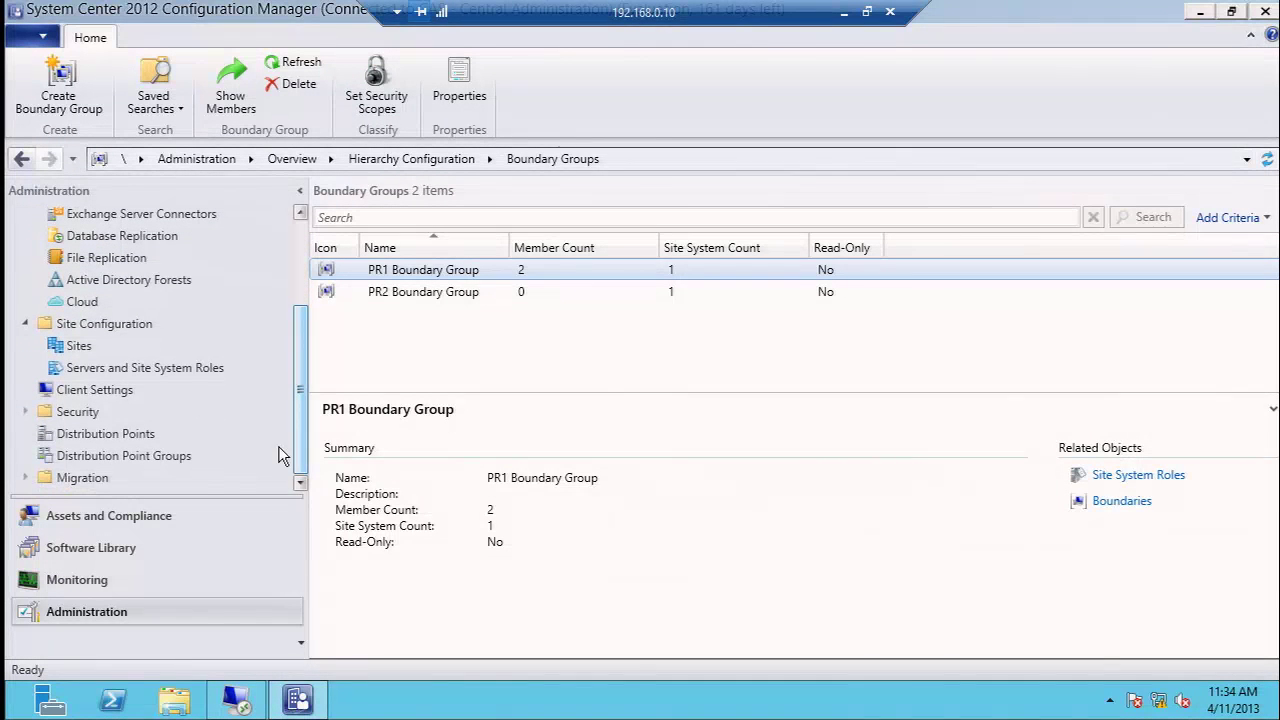
click(180, 440)
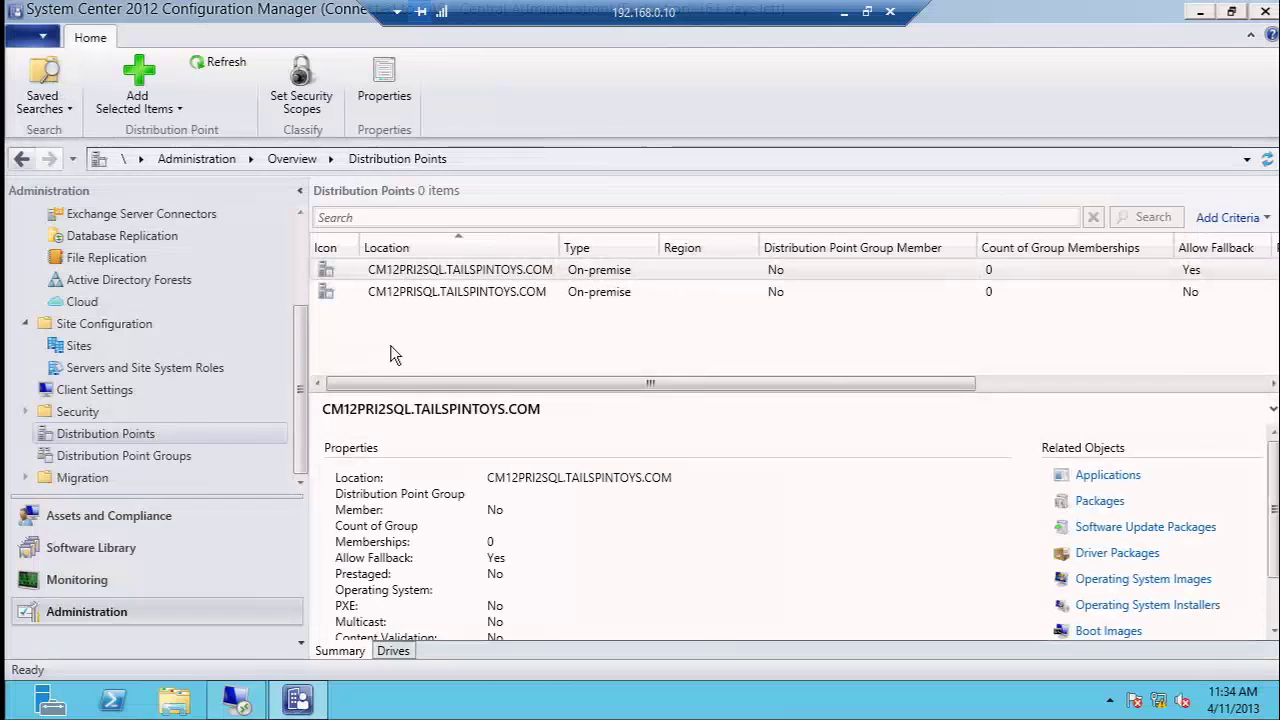
right_click(411, 294)
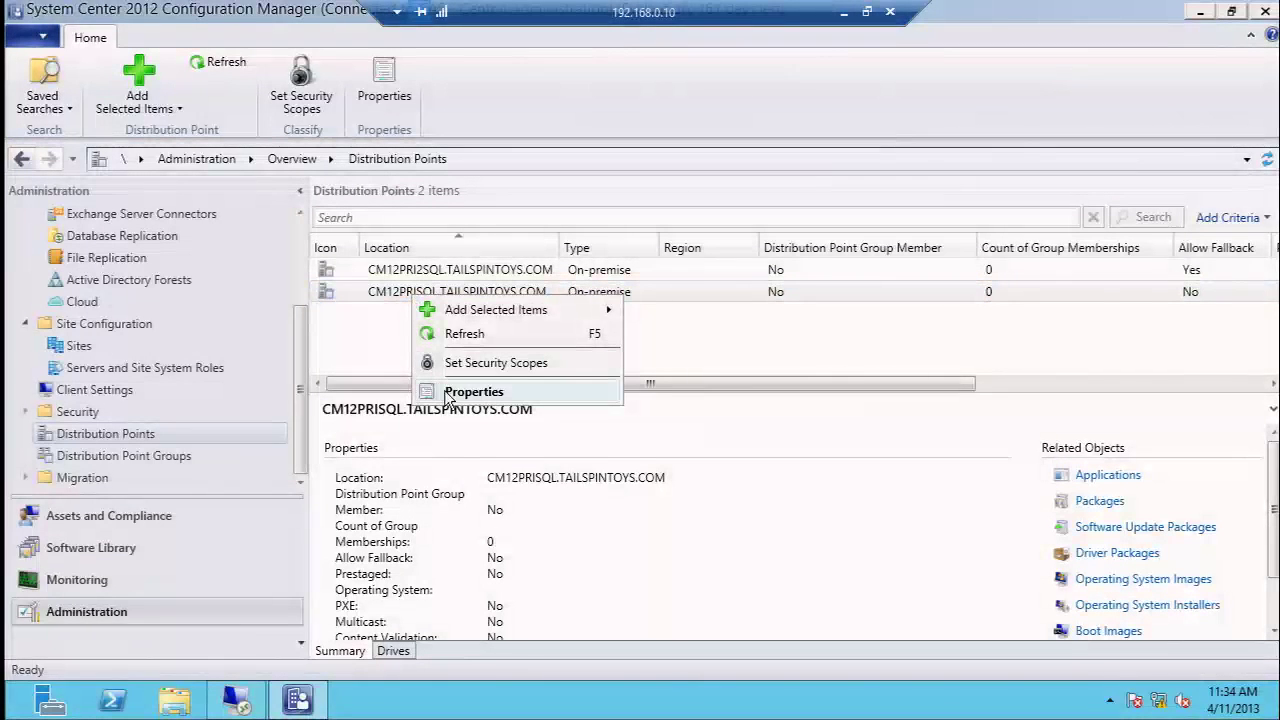
click(459, 395)
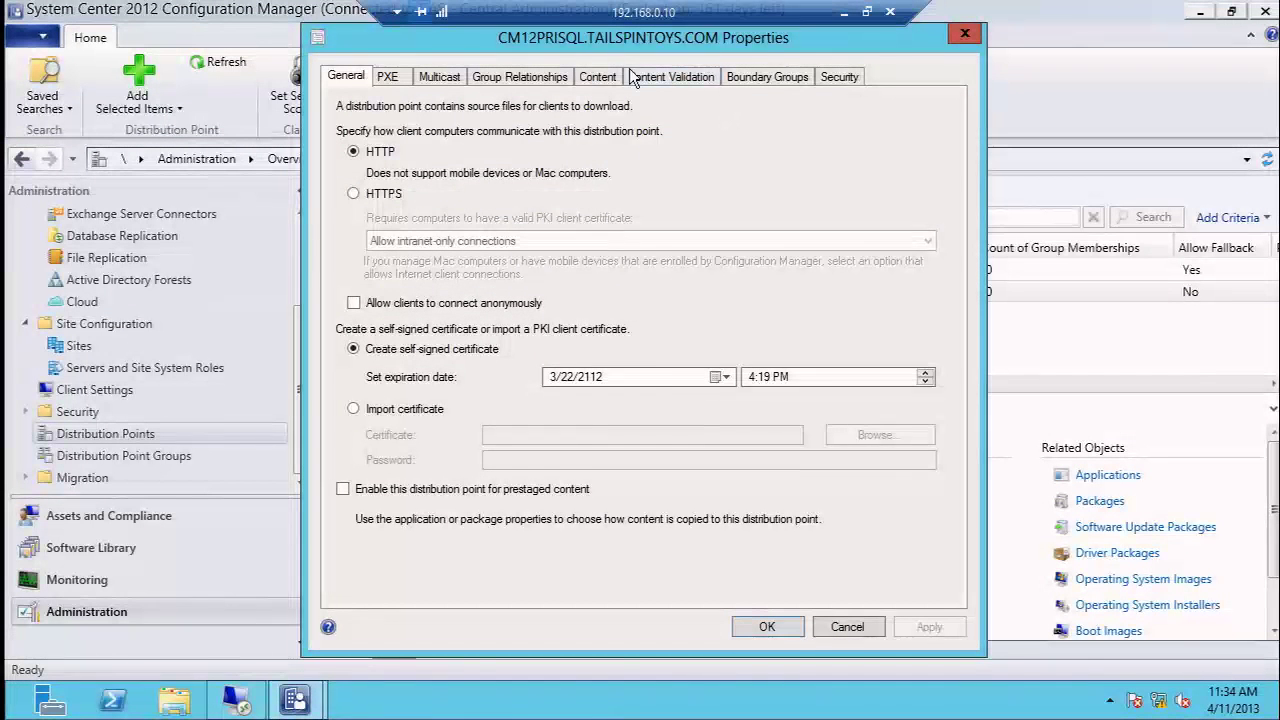
click(600, 77)
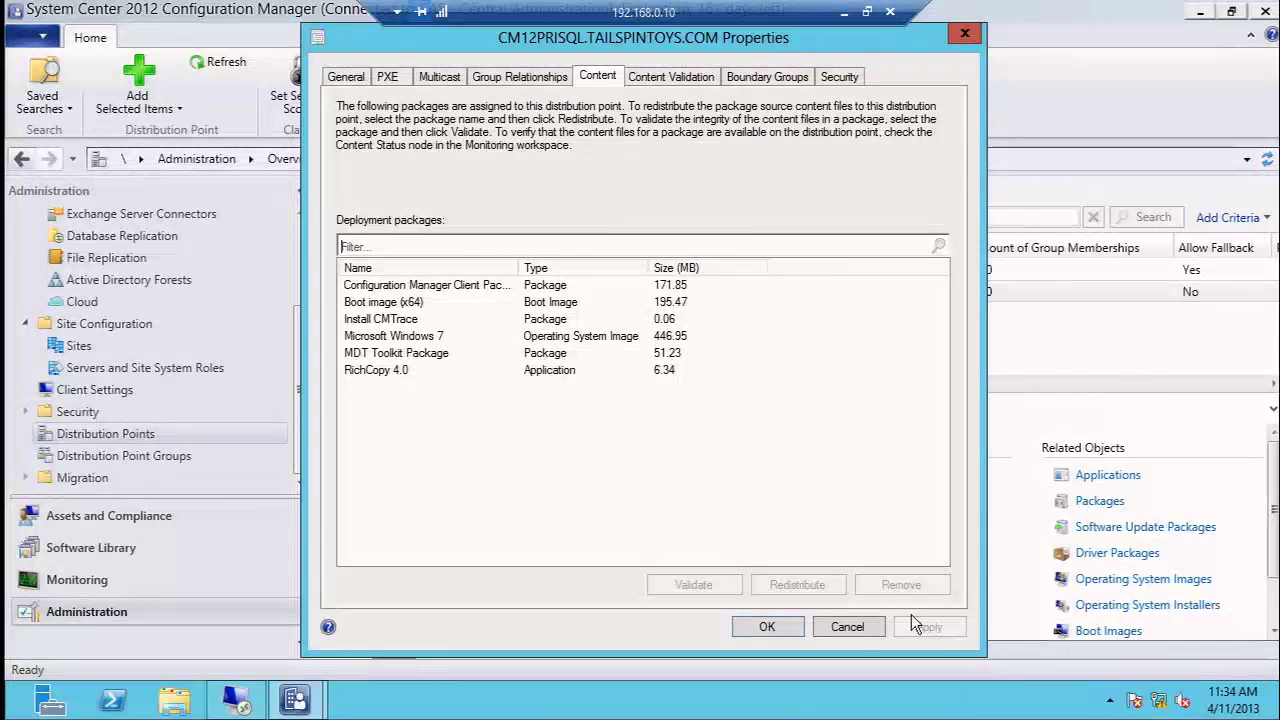
click(853, 626)
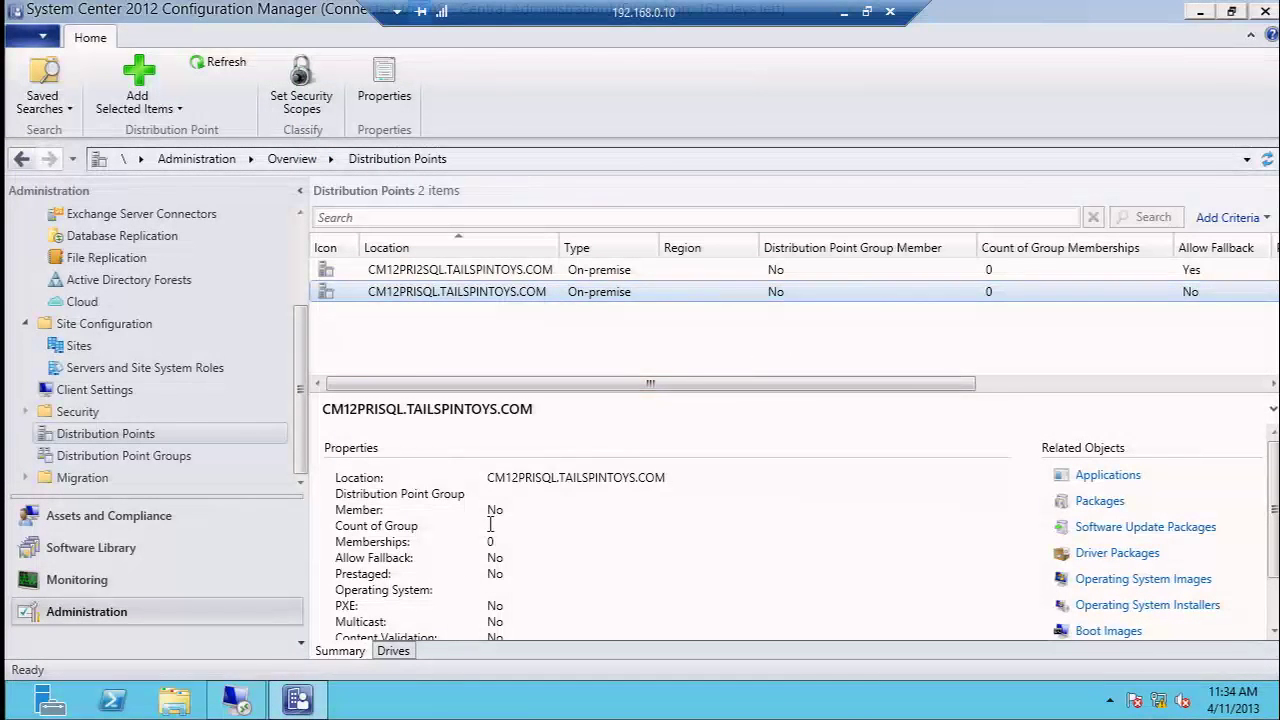
- Return to the windows8-2 remote session and open a command prompt with cmd
mouse_move(240, 700)
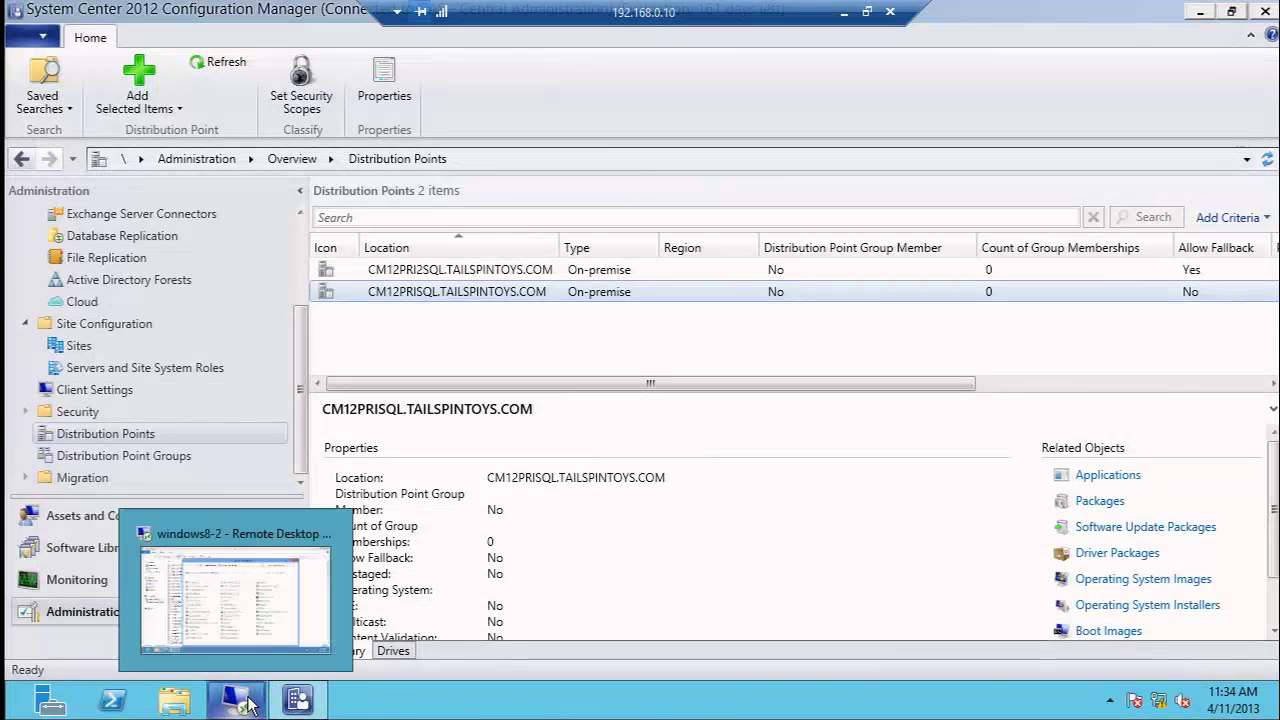
click(305, 570)
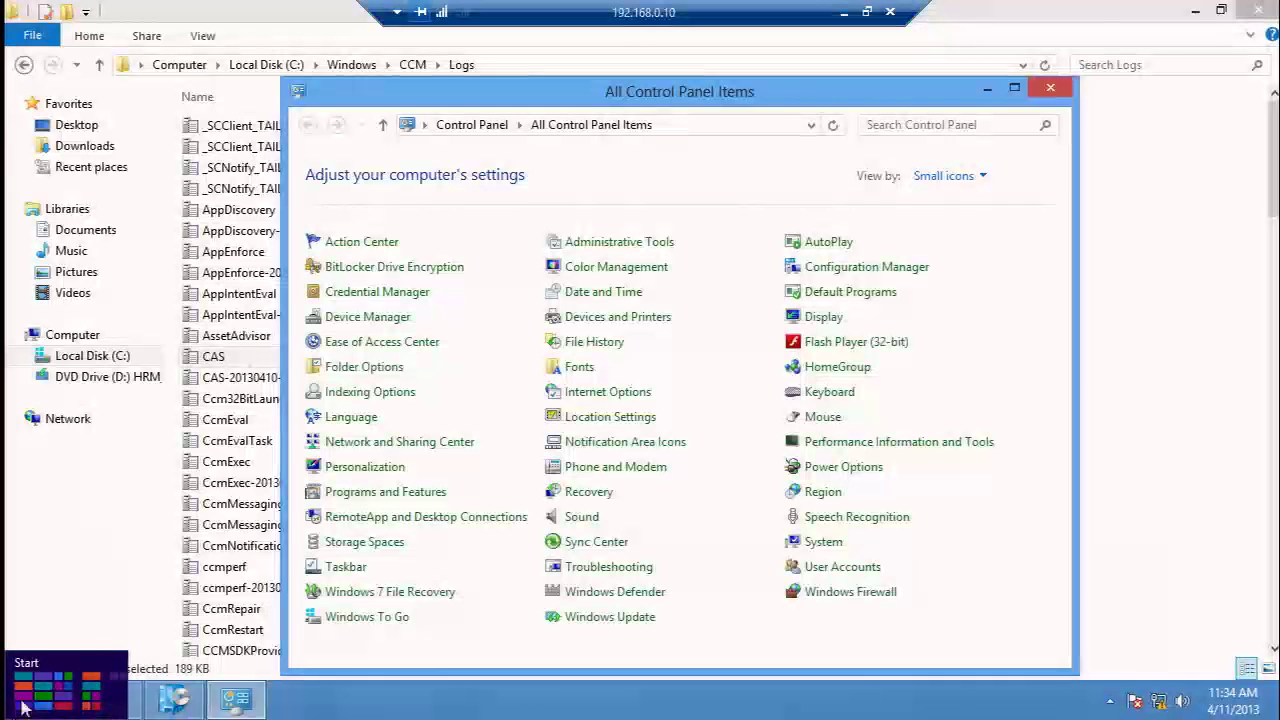
right_click(15, 708)
click(80, 666)
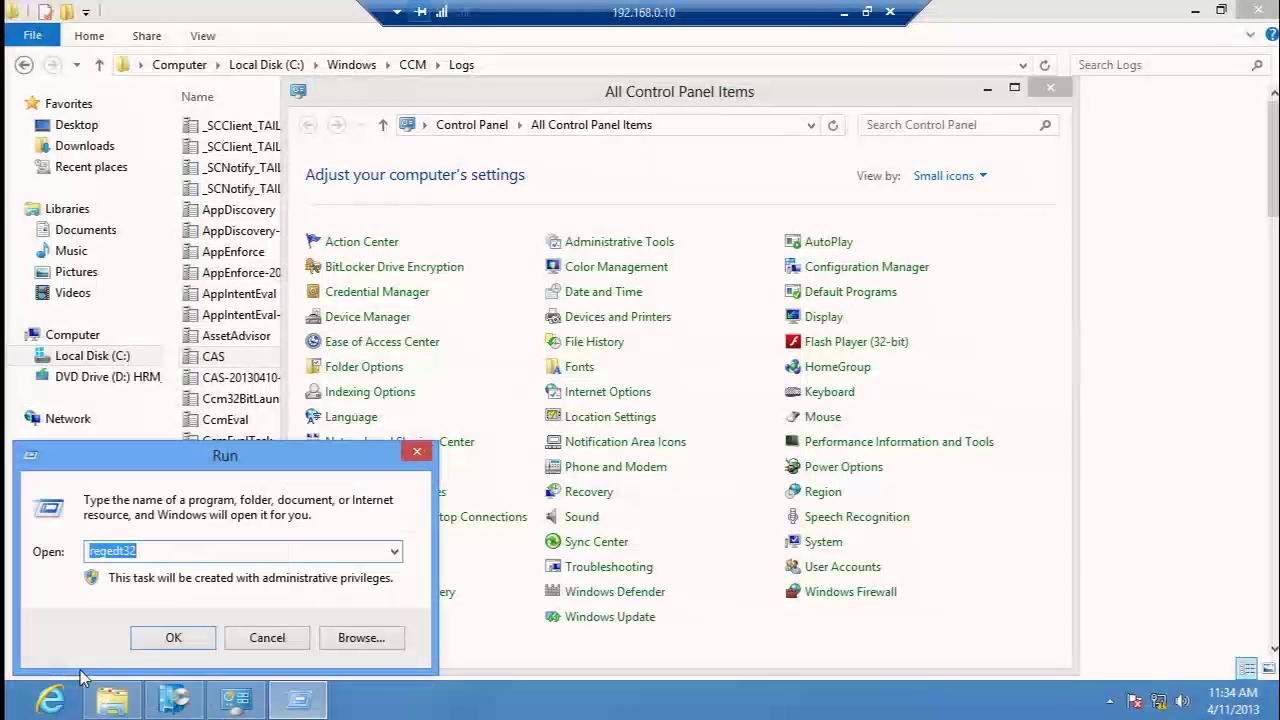
text(cmd)
key(Return)
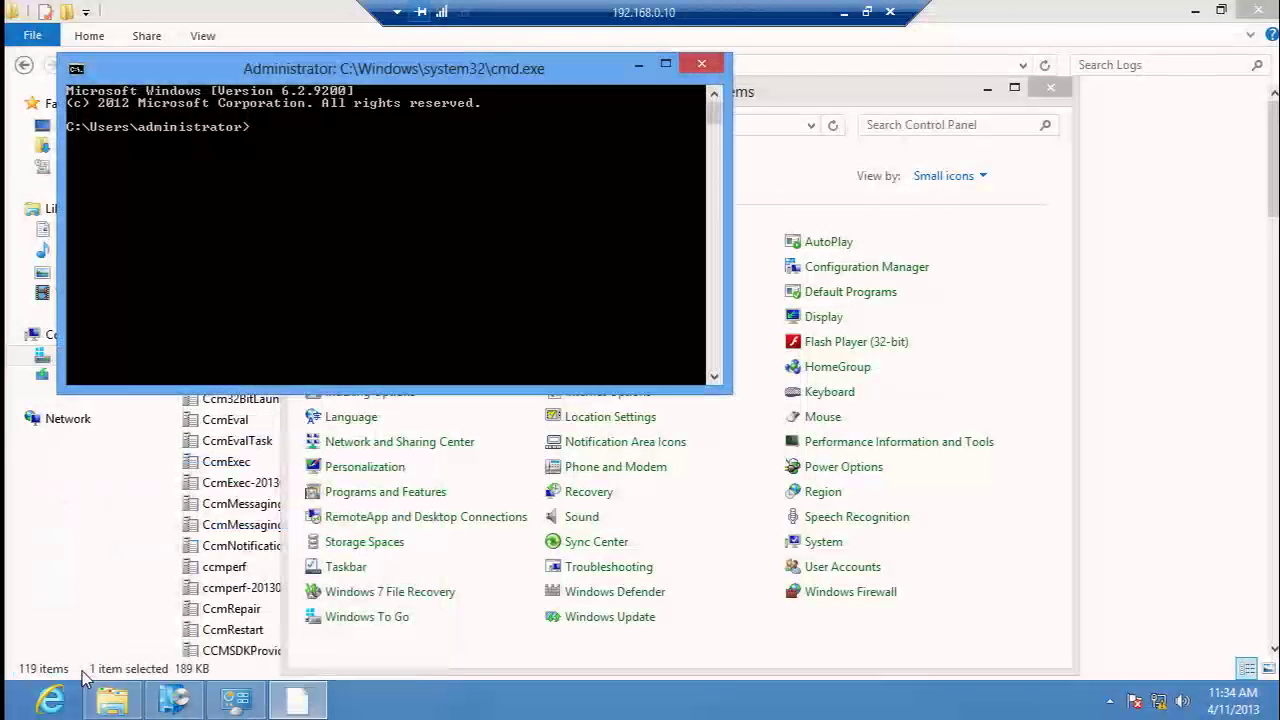
- Restart the client agent service with net stop ccmexec and net start ccmexec, and close the command prompt
text(net stop ccmexec)
key(Return)
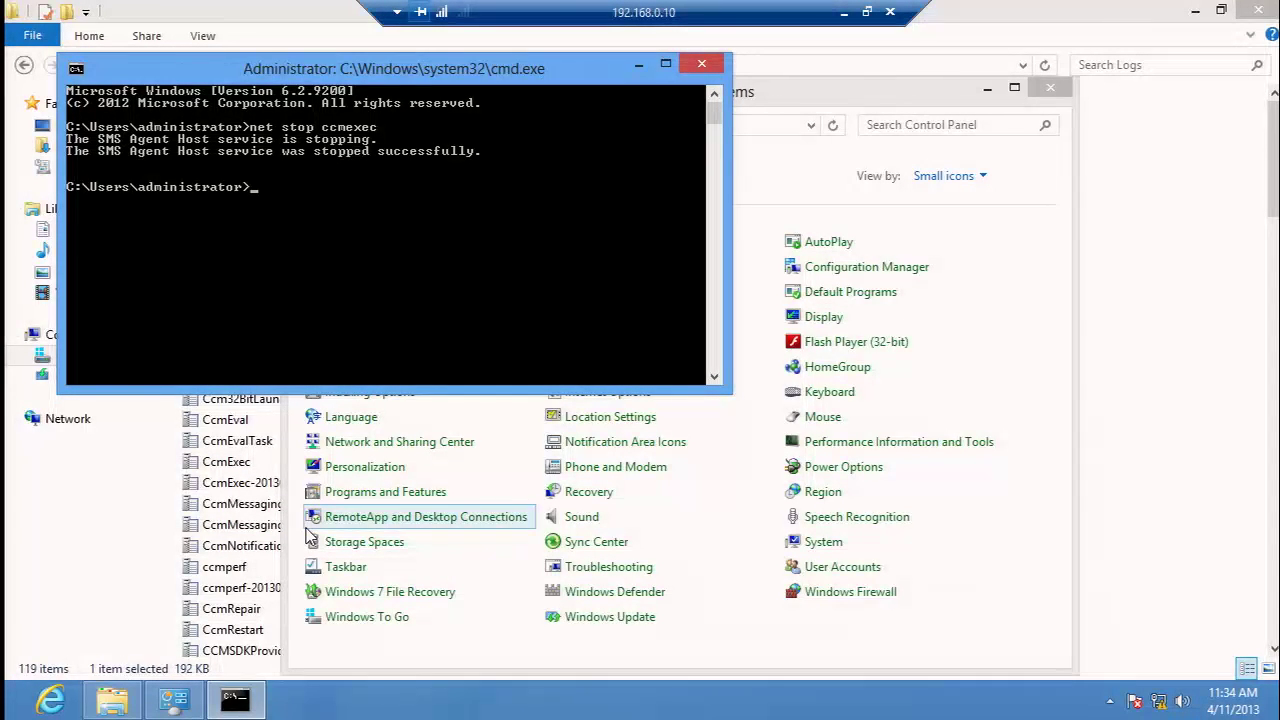
text(net start ccmexec)
key(Return)
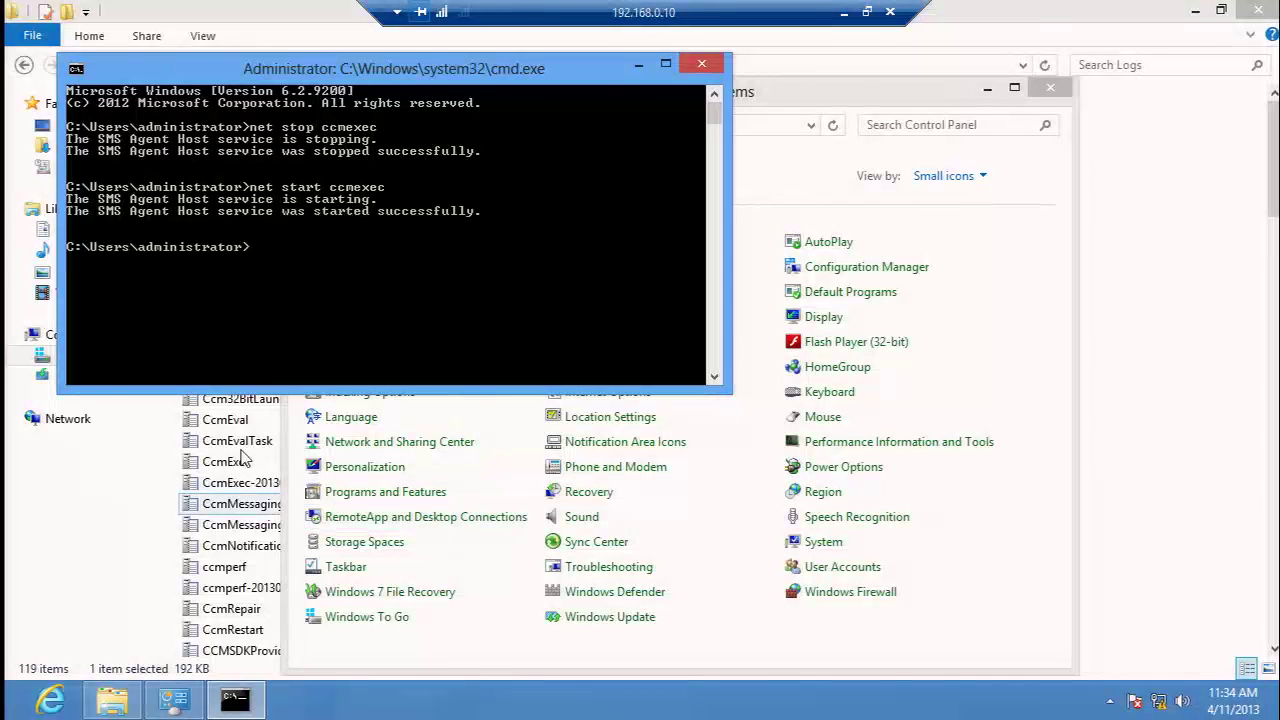
click(700, 67)
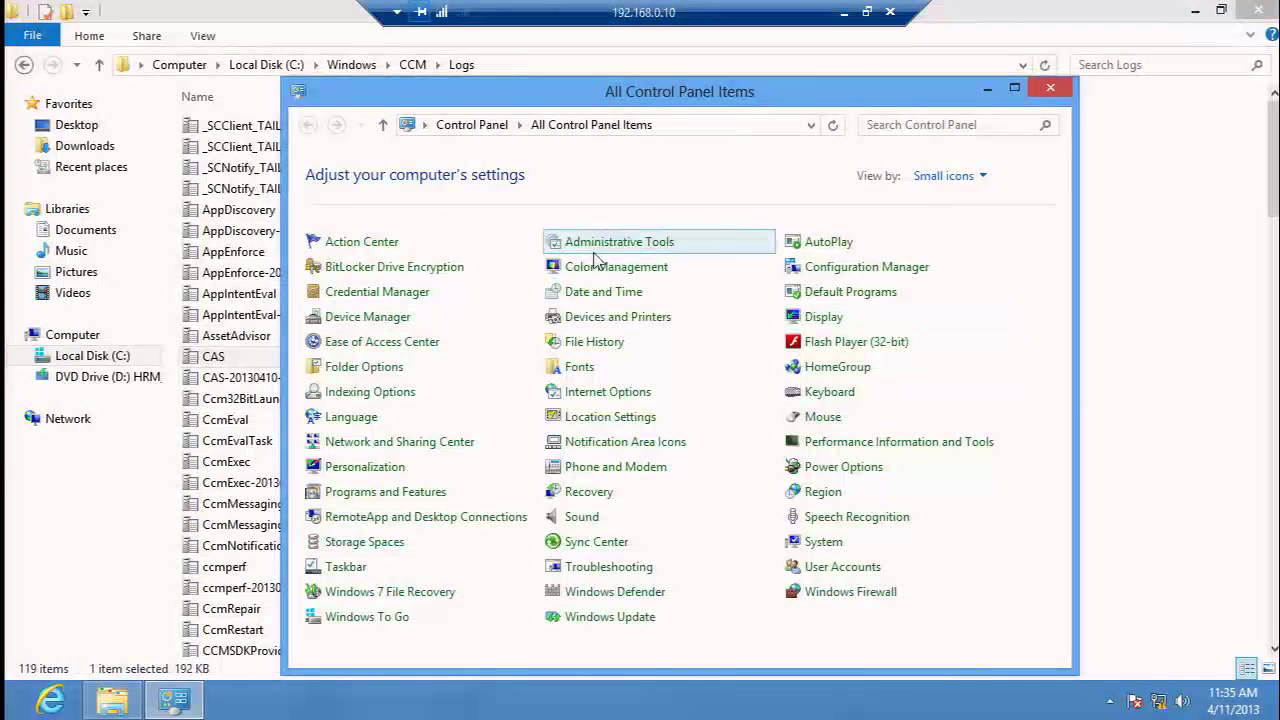
- View the general client properties of Configuration Manager from Control Panel and close the dialog
click(818, 270)
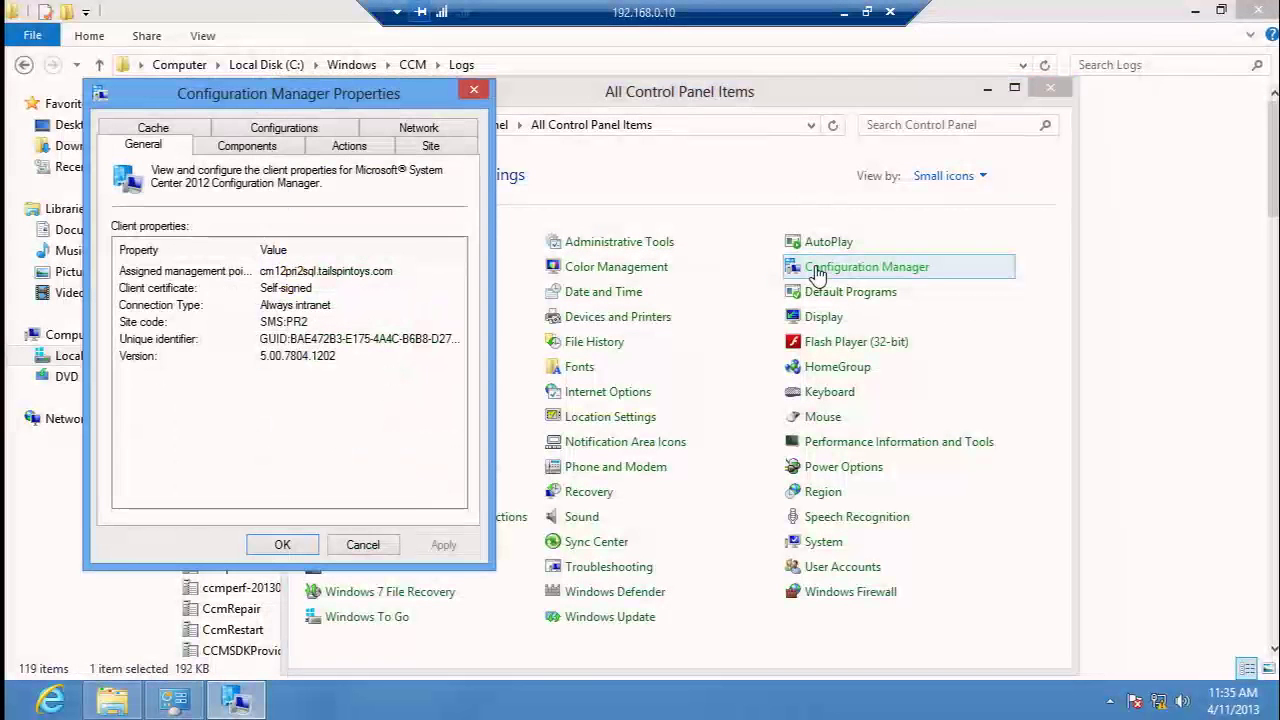
click(476, 92)
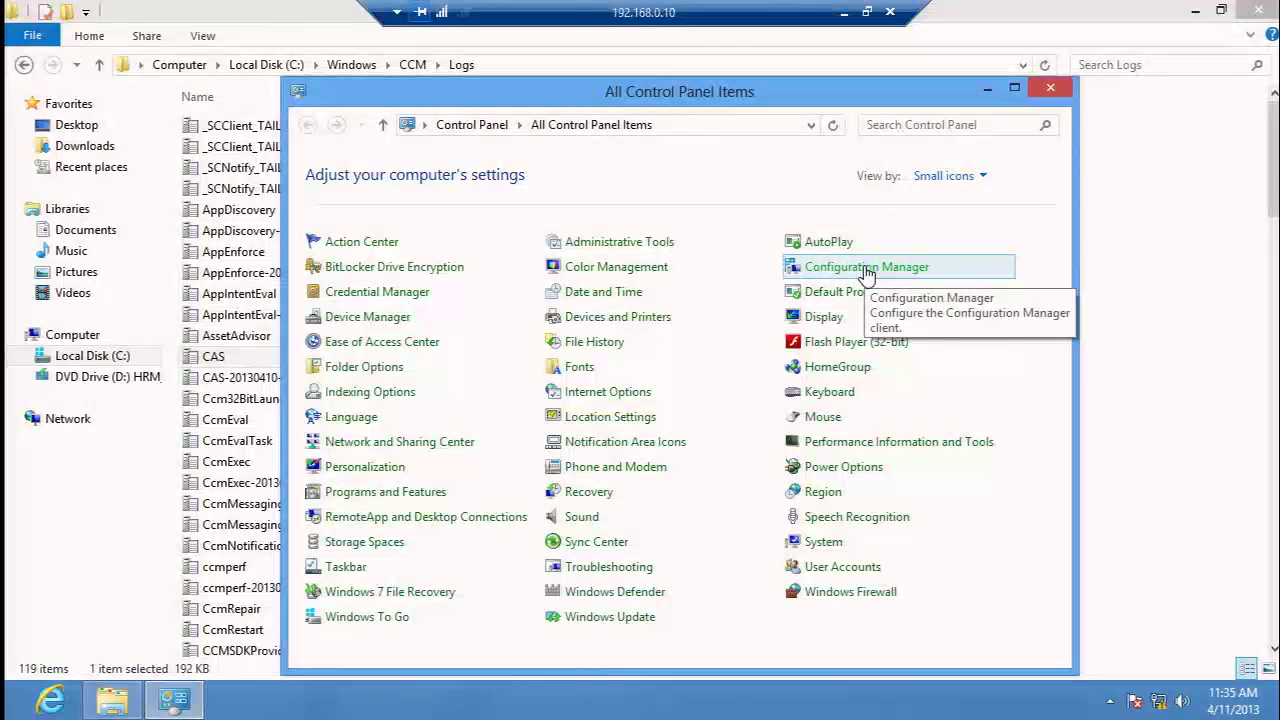
- Check the general client properties in the Configuration Manager control panel item repeatedly, closing the dialog each time without changes
click(866, 270)
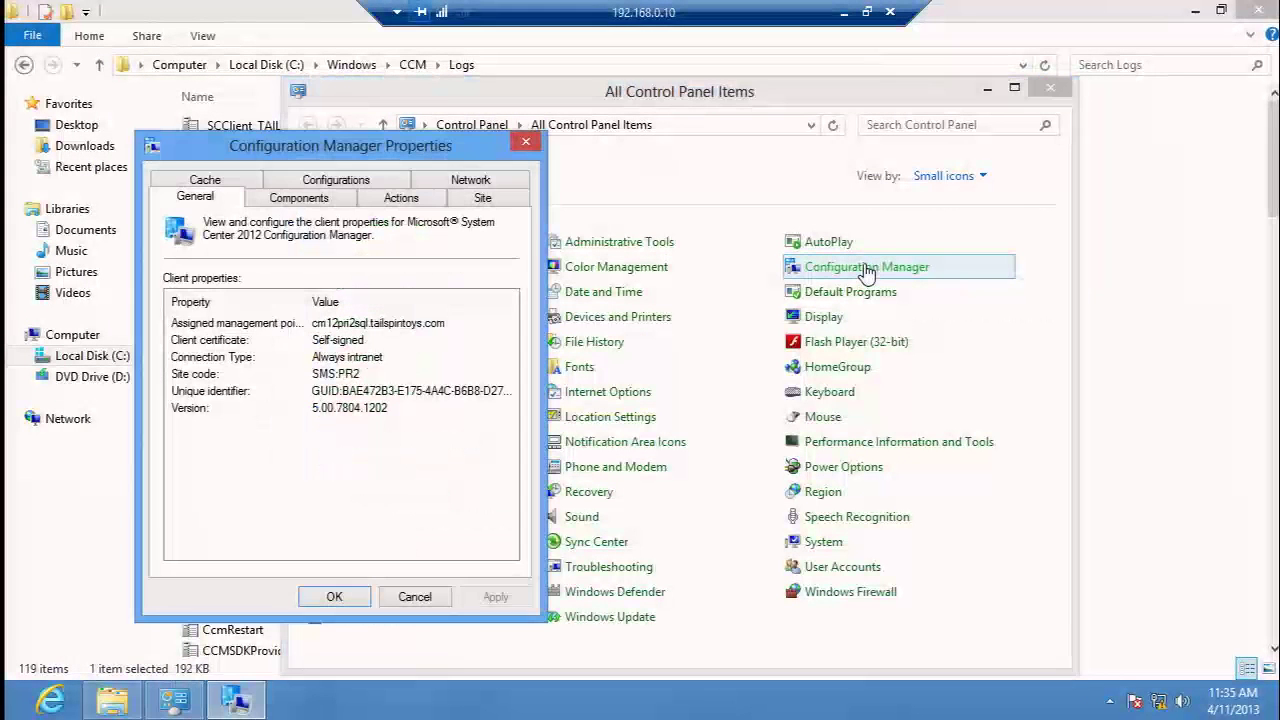
click(527, 142)
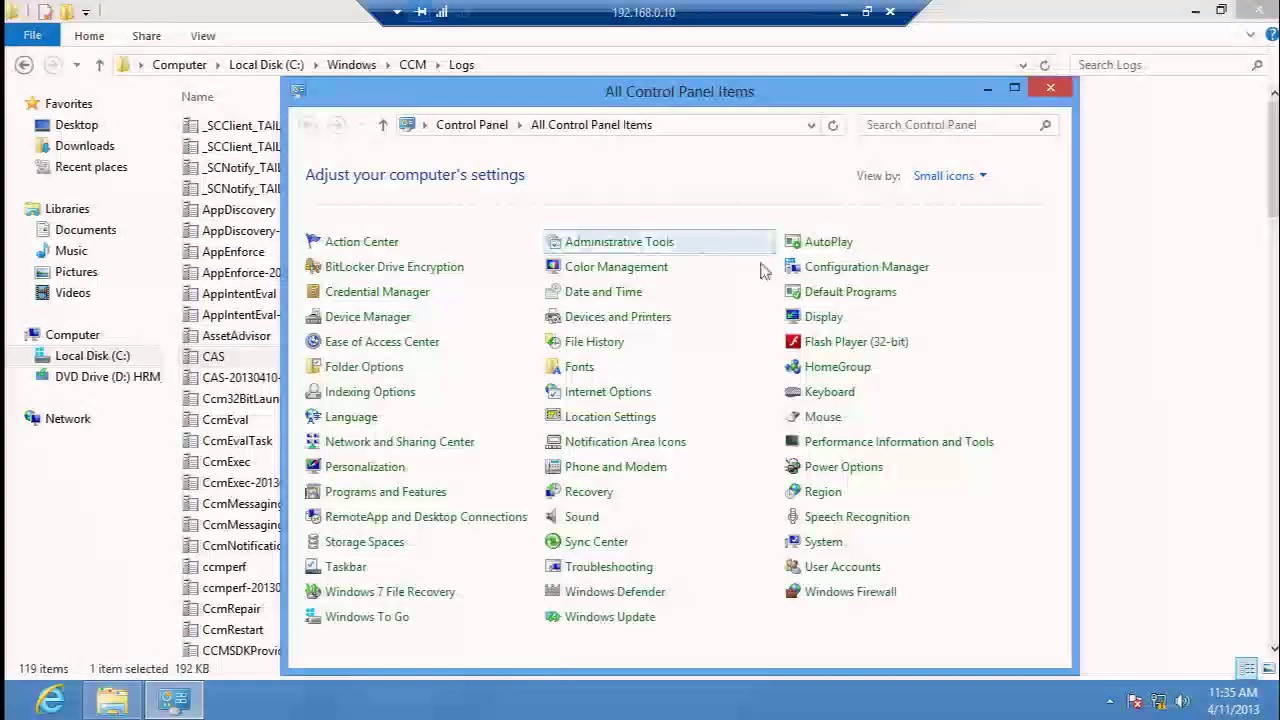
click(832, 275)
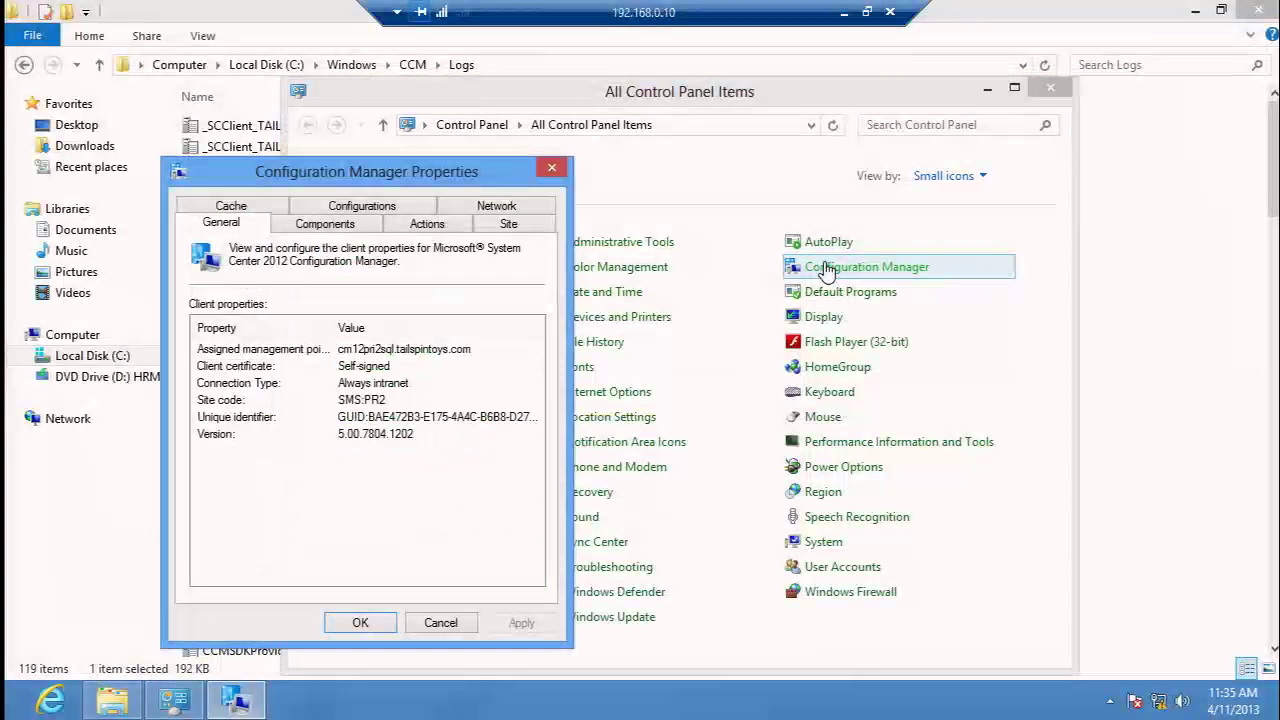
click(548, 174)
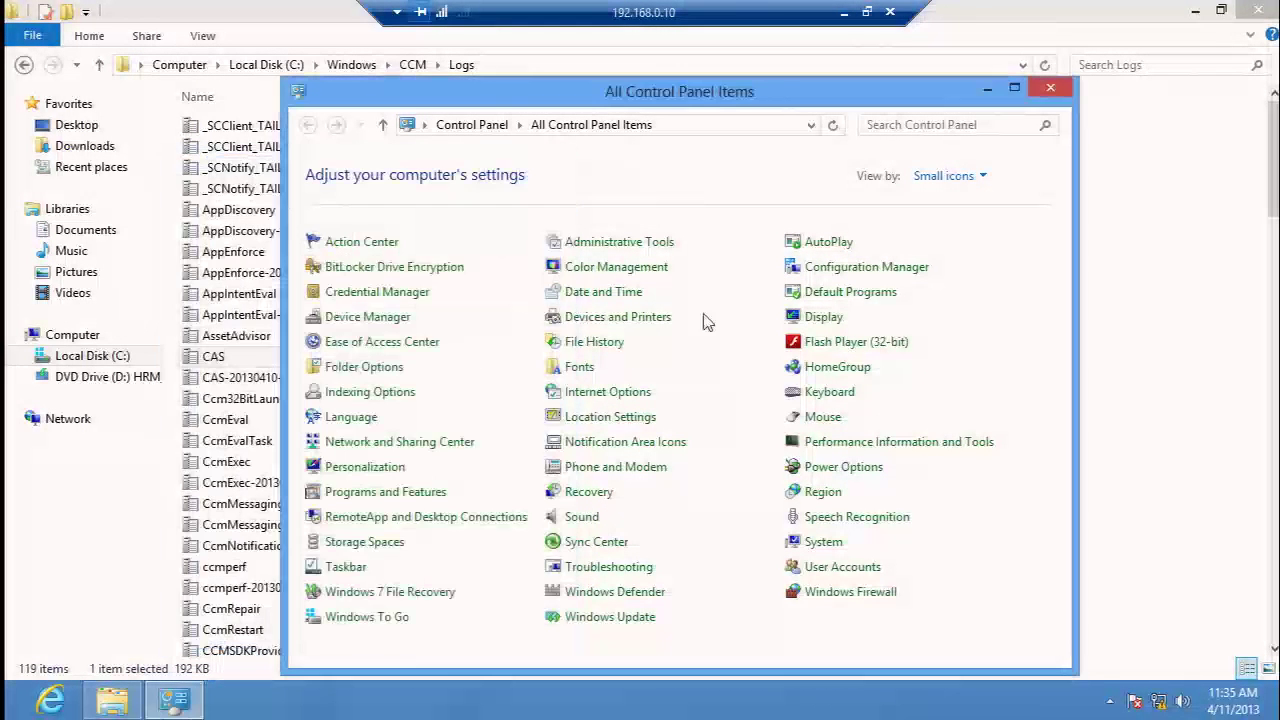
click(853, 272)
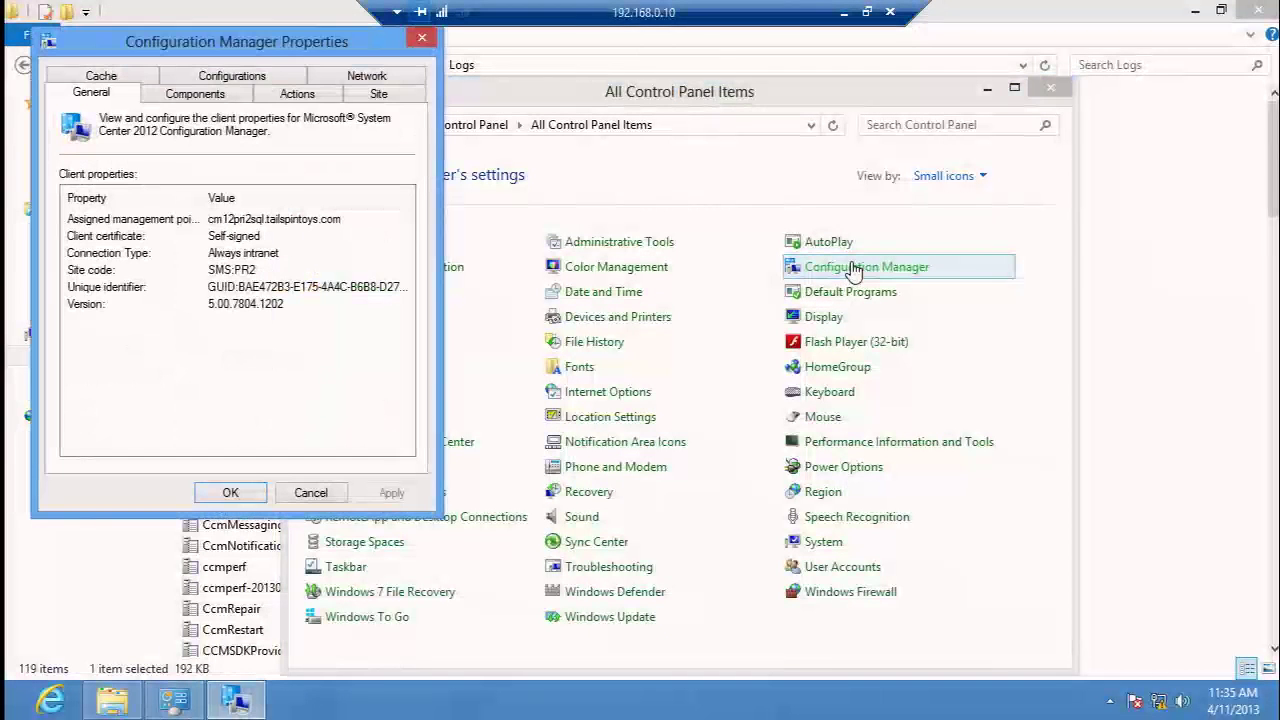
click(424, 42)
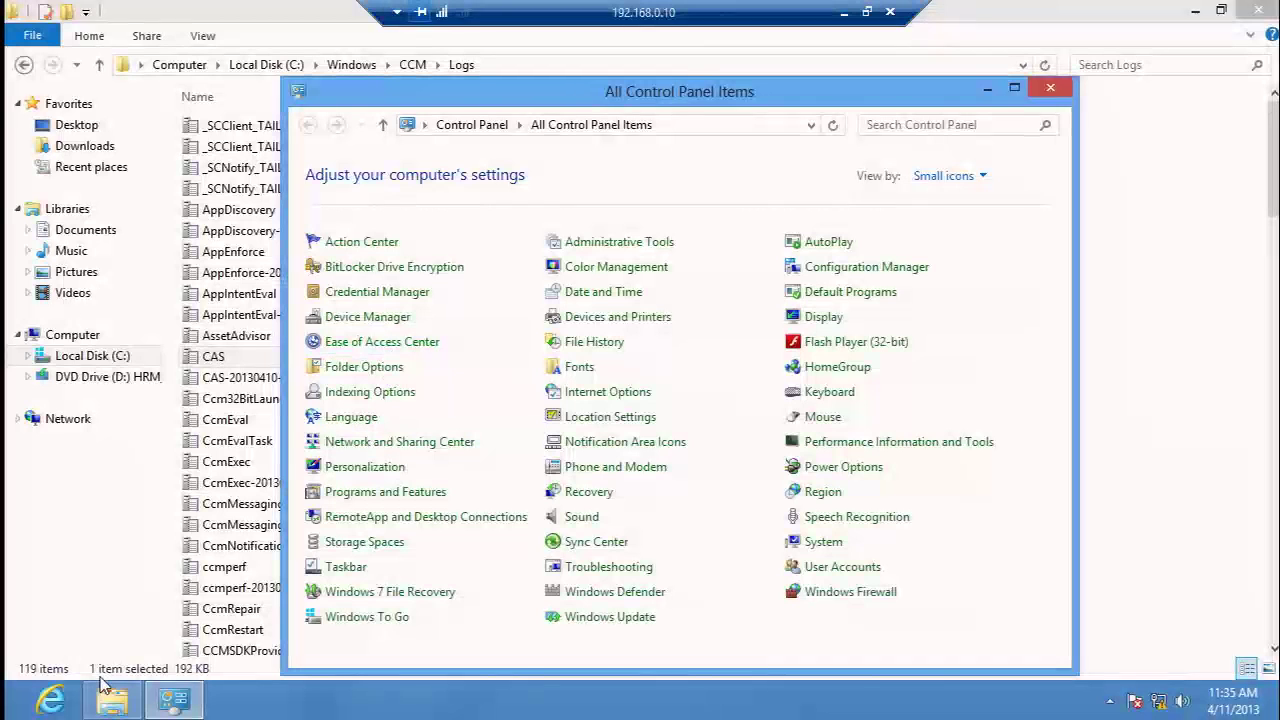
- Open a command prompt with cmd and stop the client agent service with net stop ccmexec
mouse_move(2, 717)
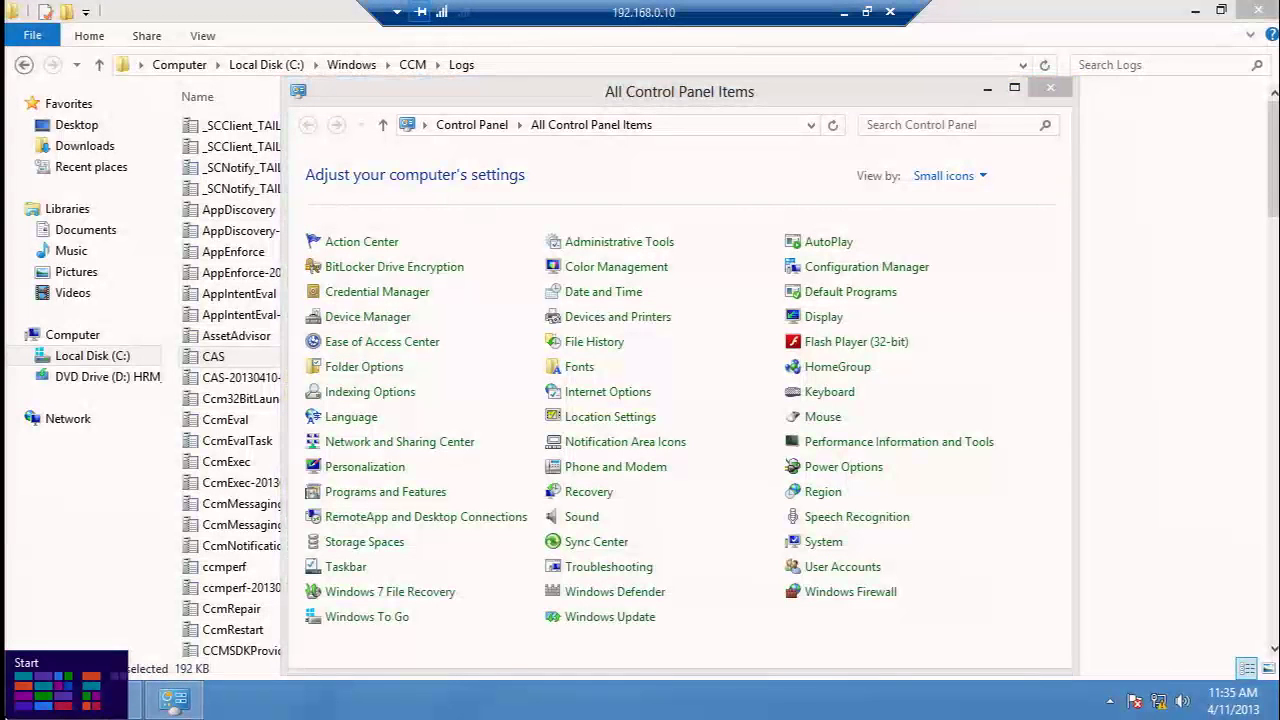
right_click(27, 710)
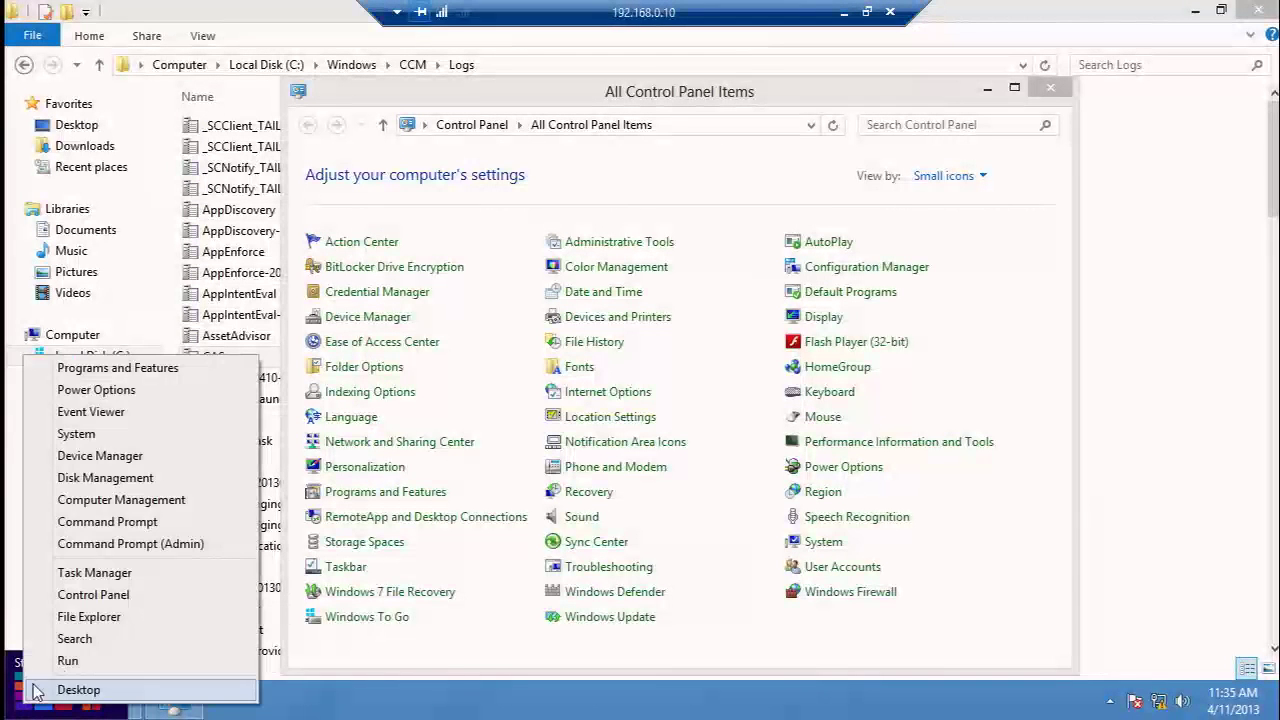
click(68, 661)
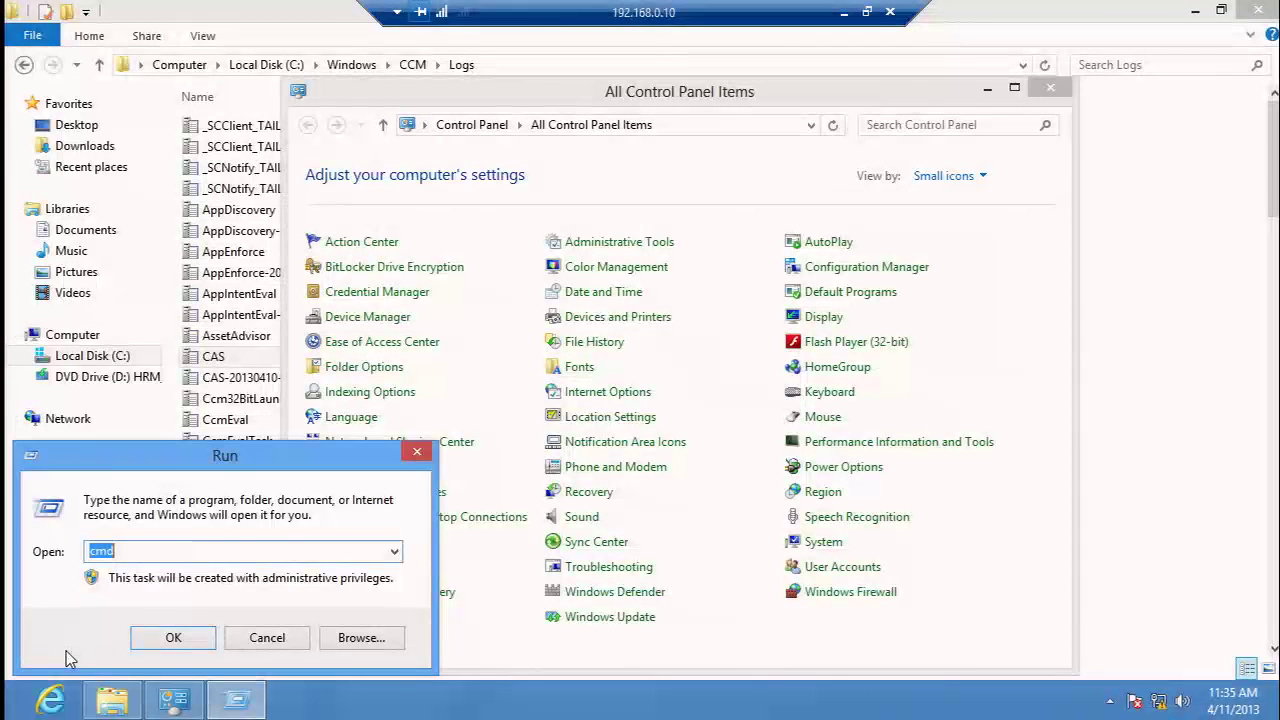
key(Return)
text(net sto)
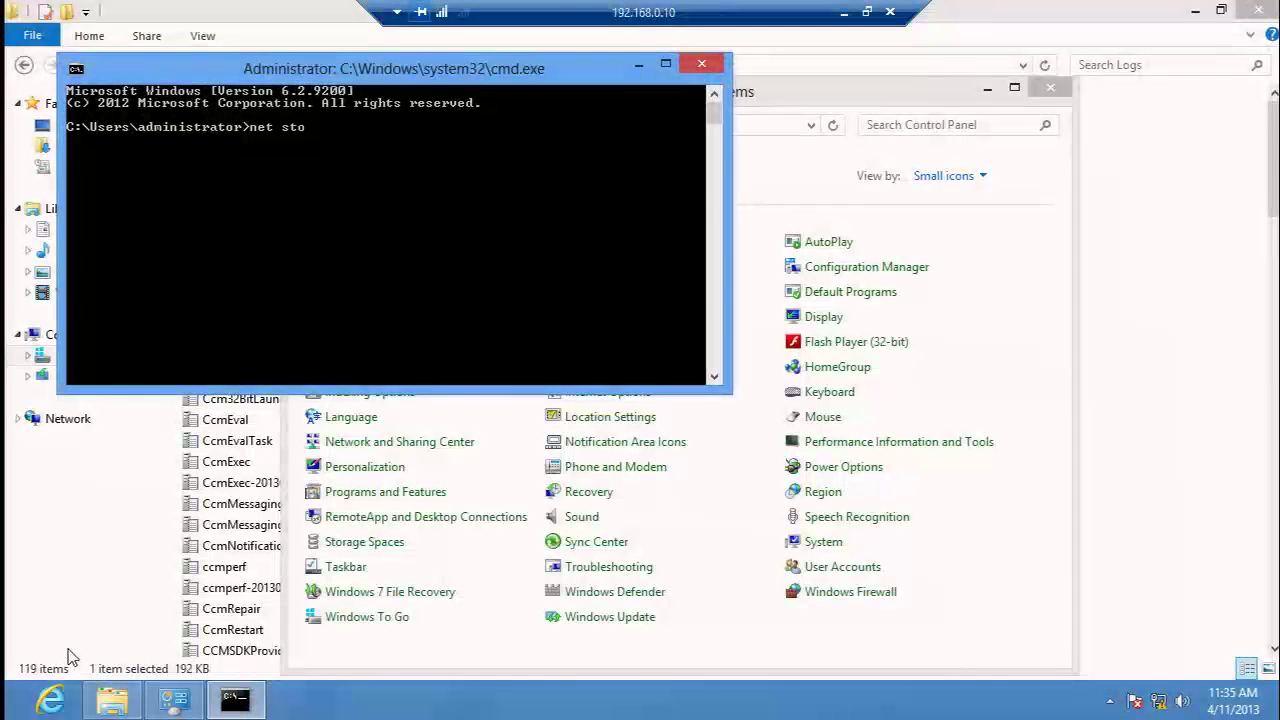
text(p ccmexec)
key(Return)
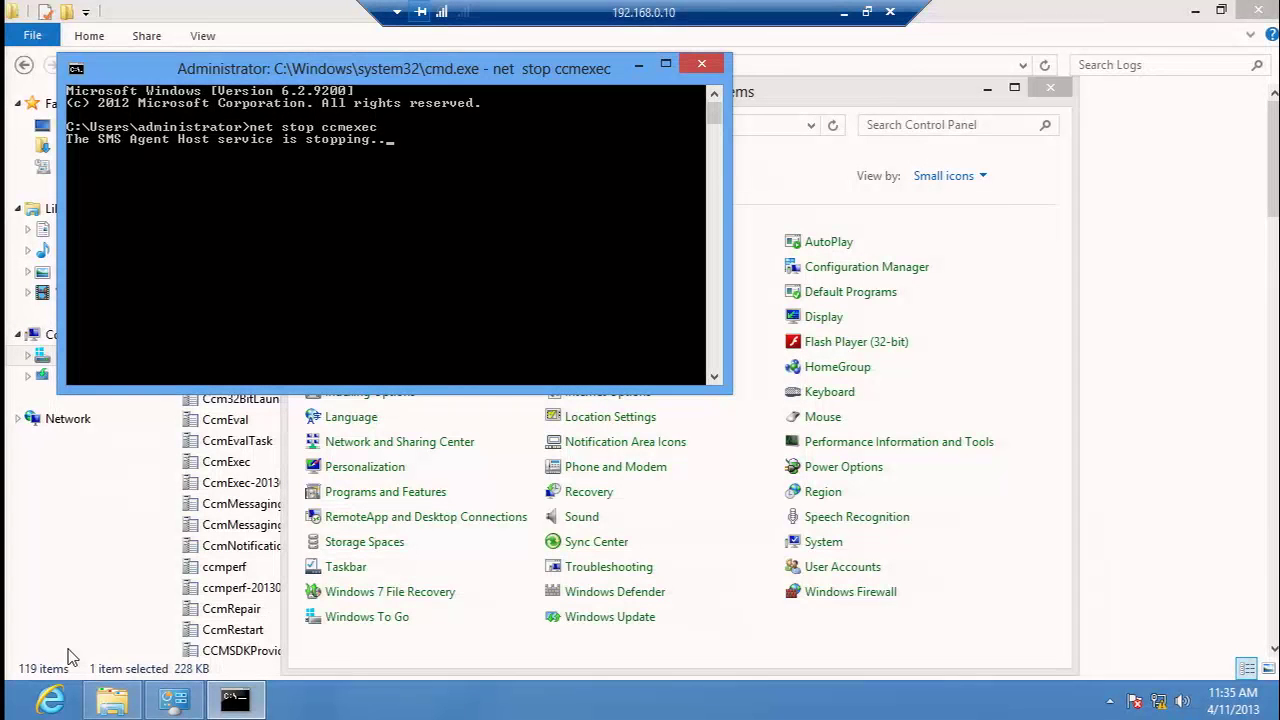
- Start the client agent service with net start ccmexec and close the command prompt
text(net start ccmex)
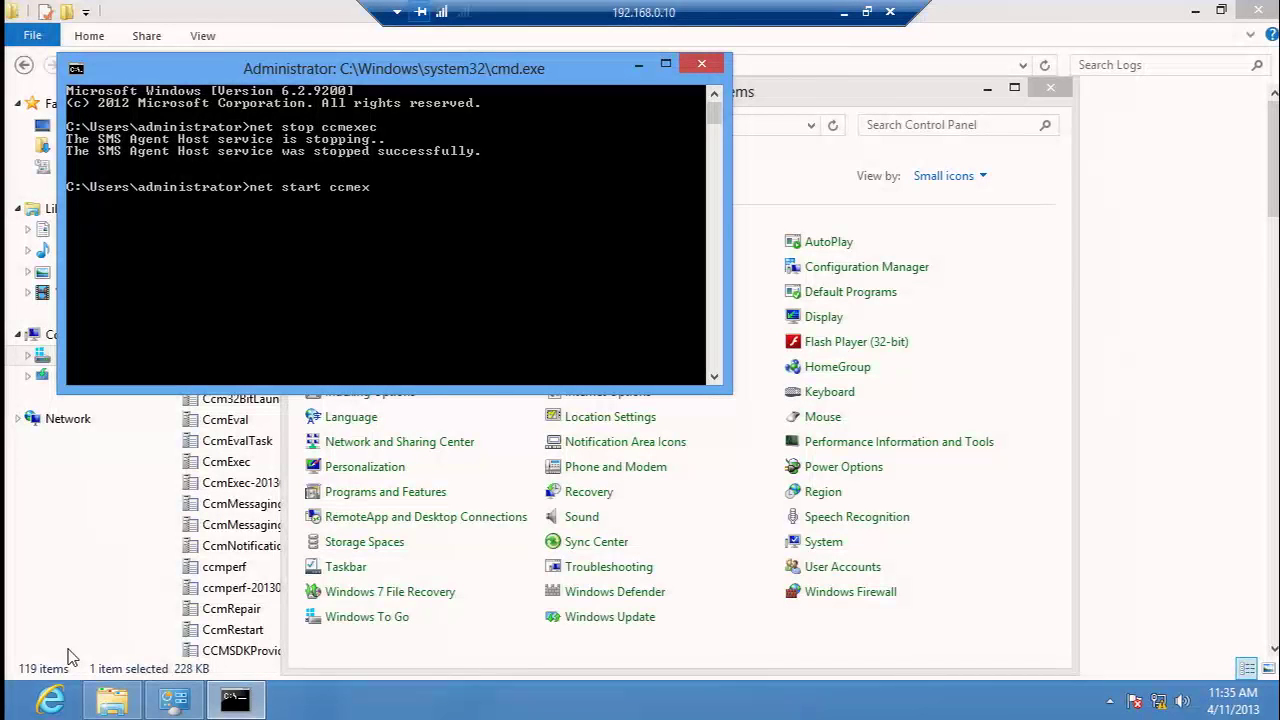
text(ec)
key(Return)
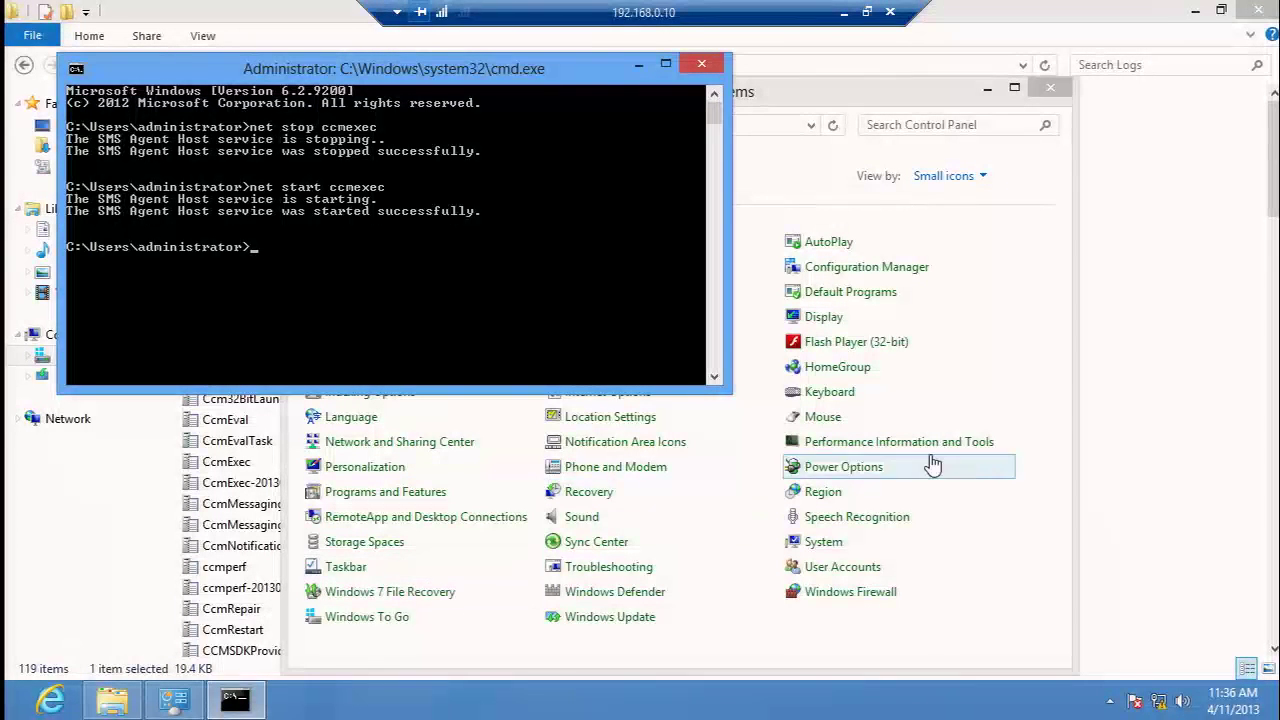
click(701, 63)
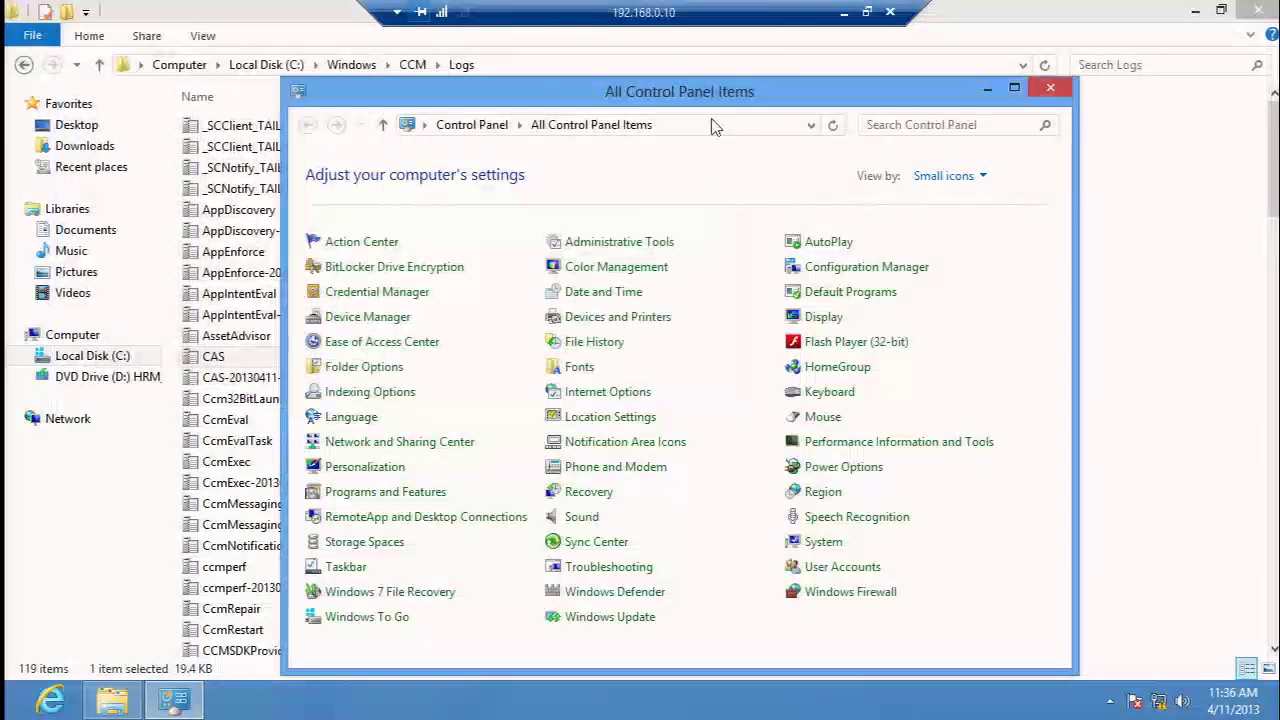
- Check the client's management point entries in the Configuration Manager properties, close the dialog, and minimize the Logs folder window
click(836, 270)
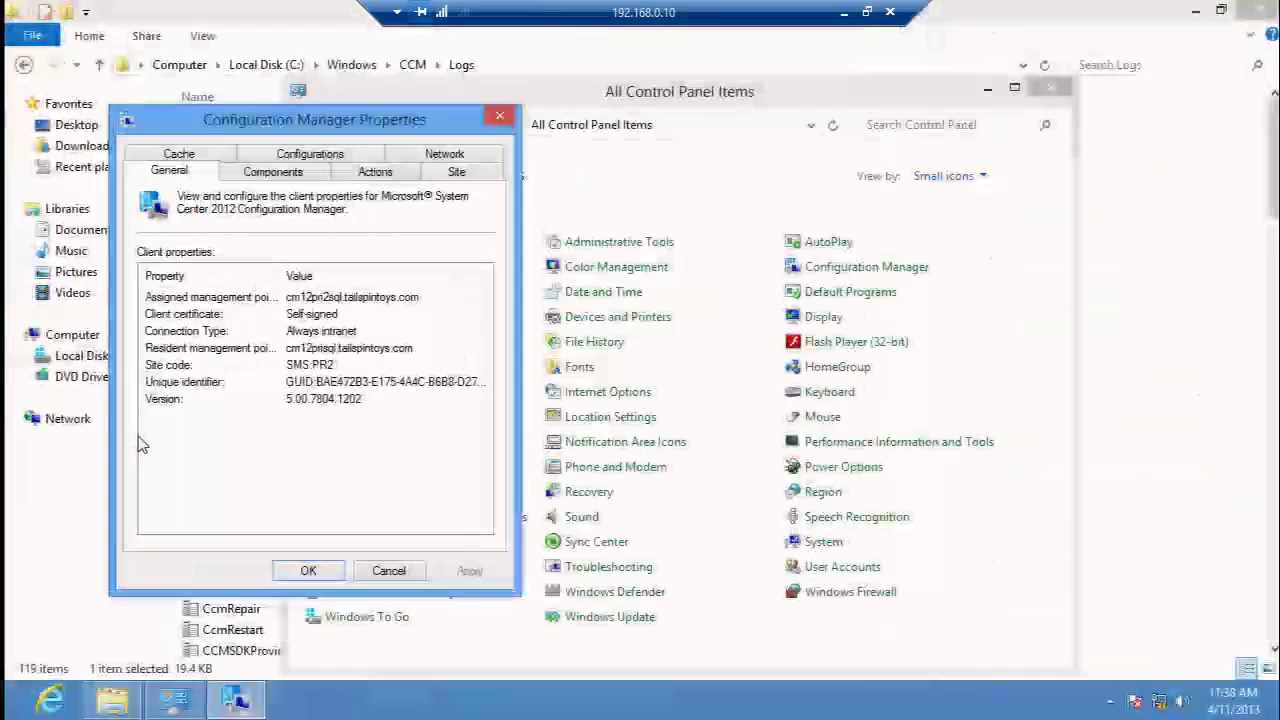
click(368, 572)
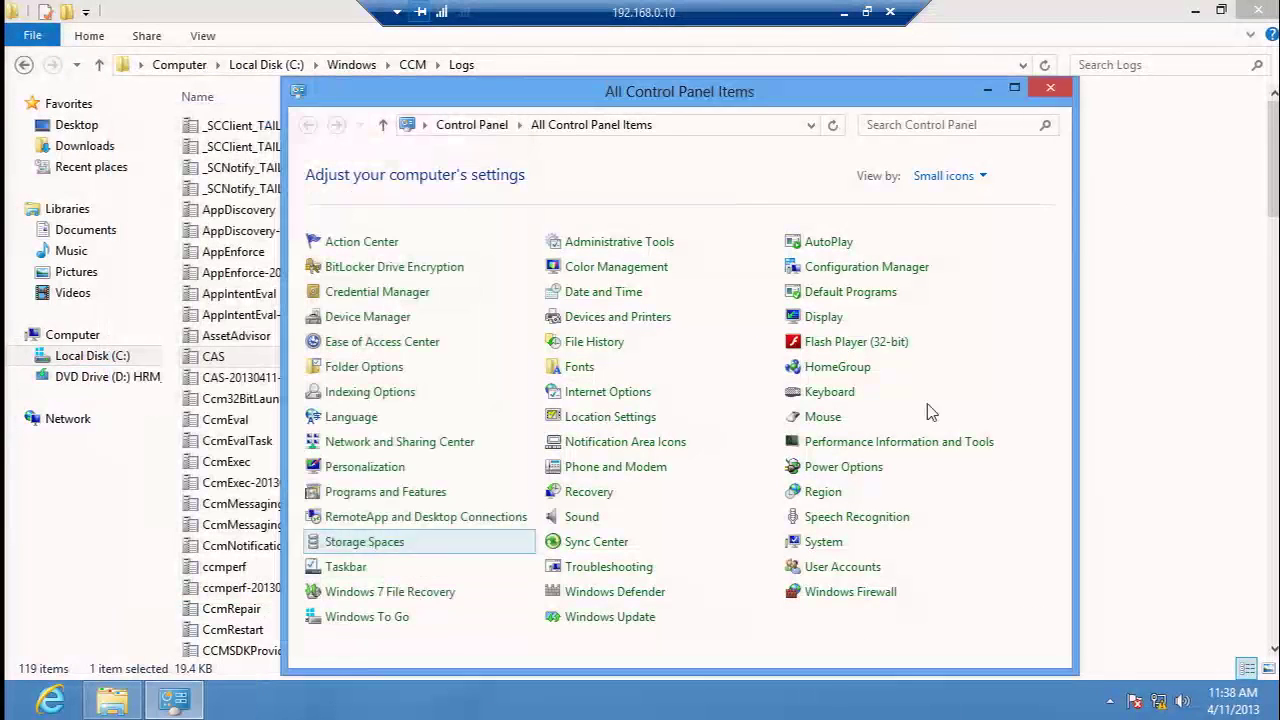
click(1193, 12)
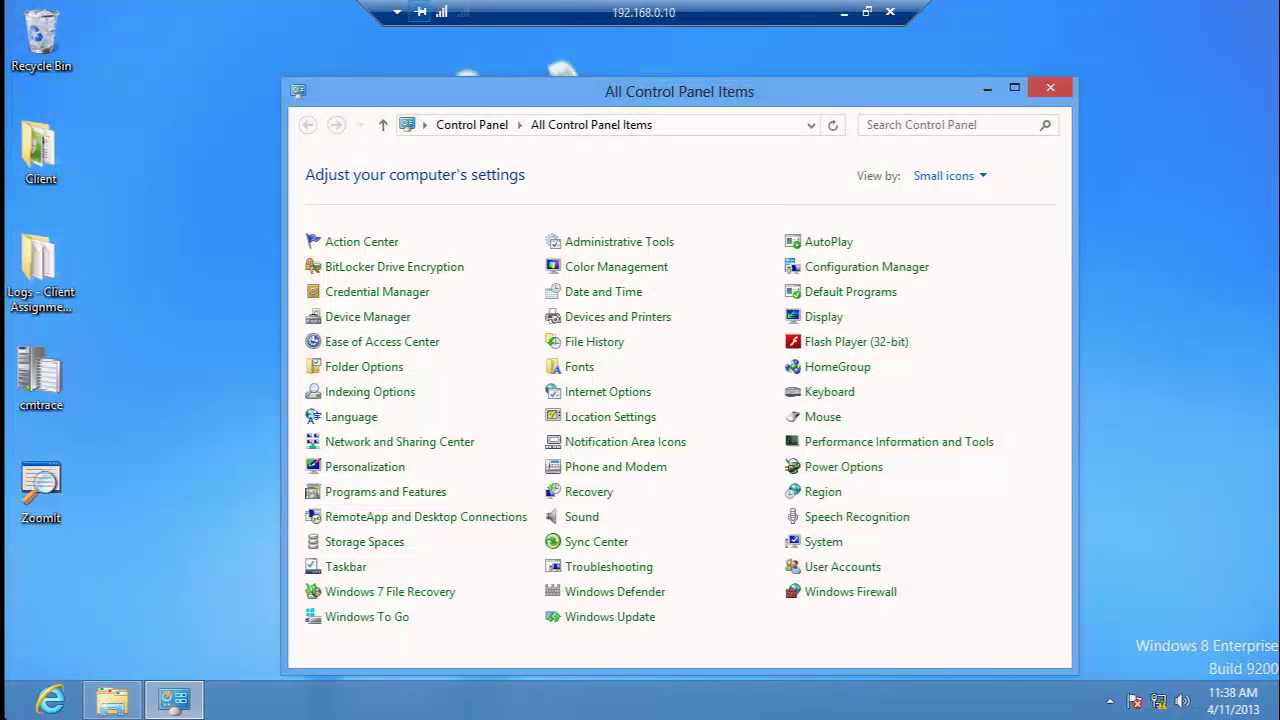
- Open Software Center and start installing Microsoft RichCopy 4.0-DOD, following it on the installation status list
click(20, 711)
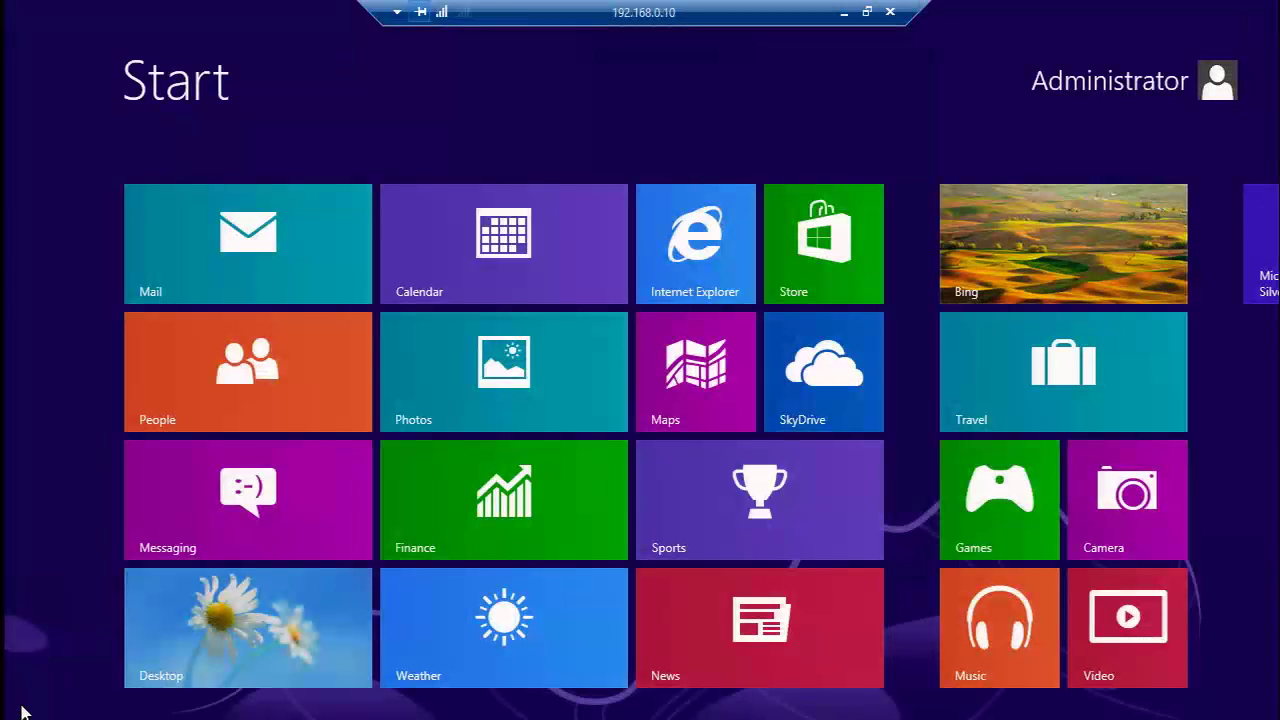
text(software)
key(Return)
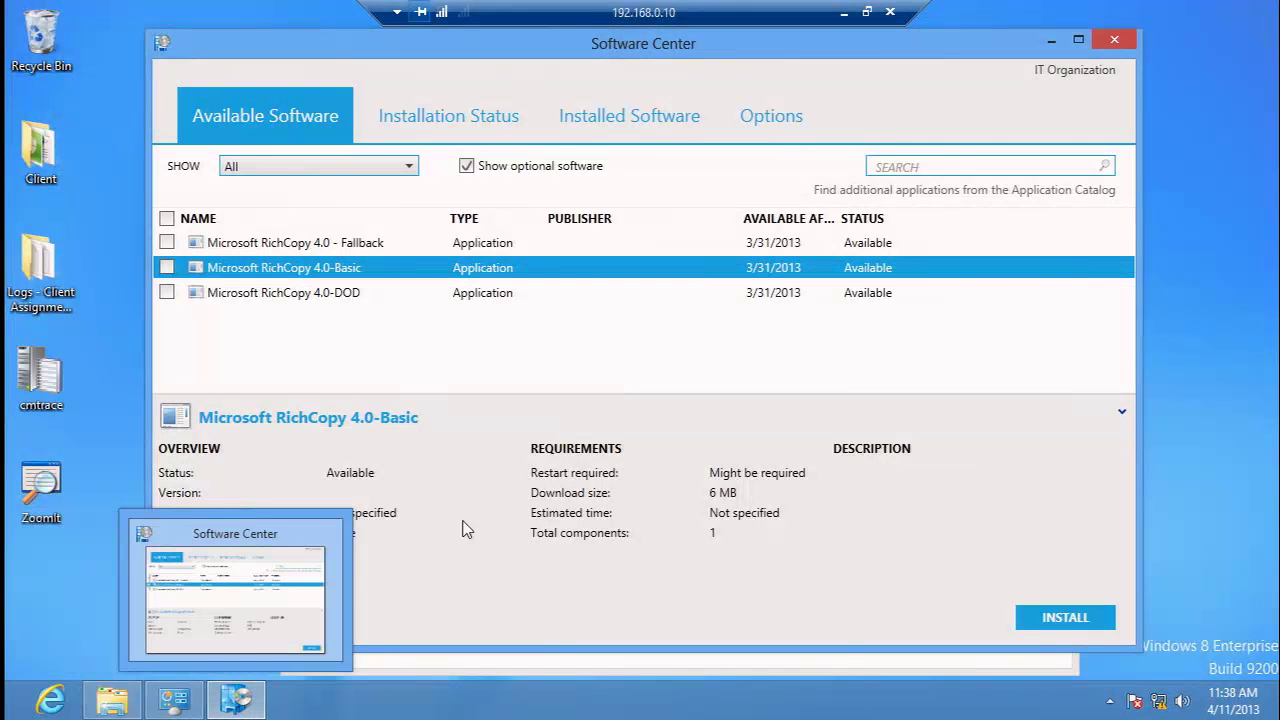
click(358, 298)
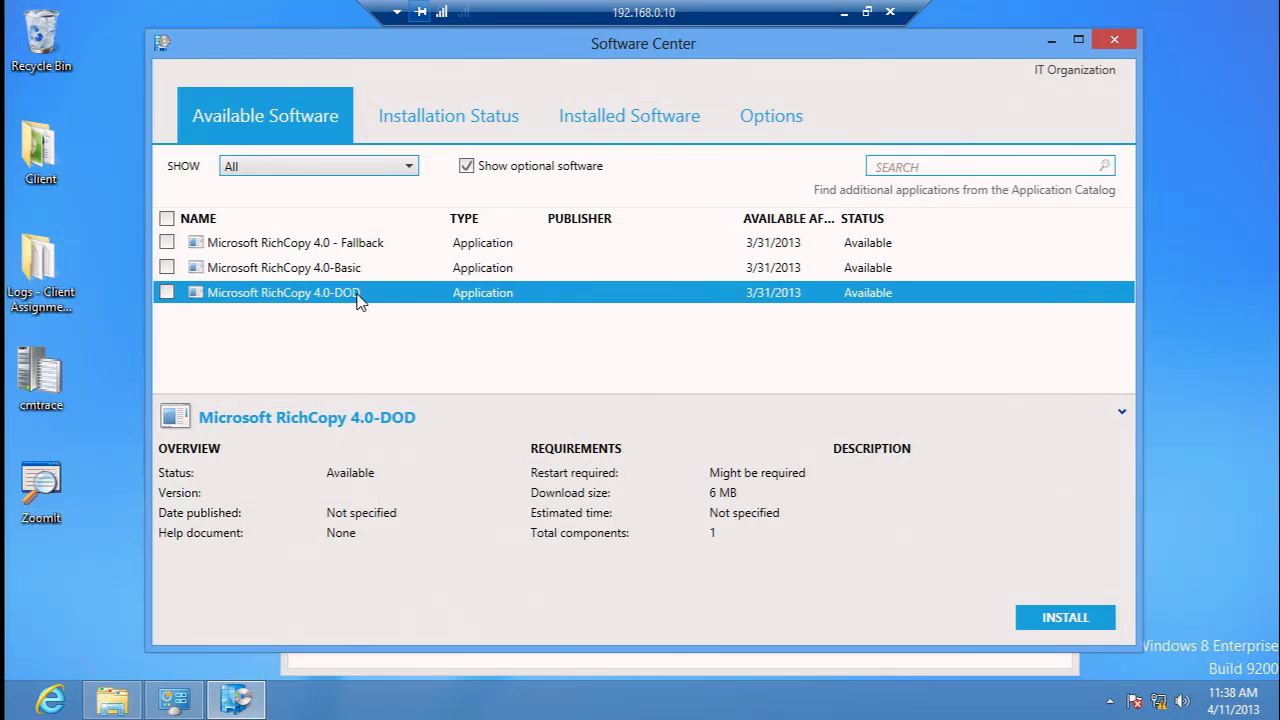
click(1052, 621)
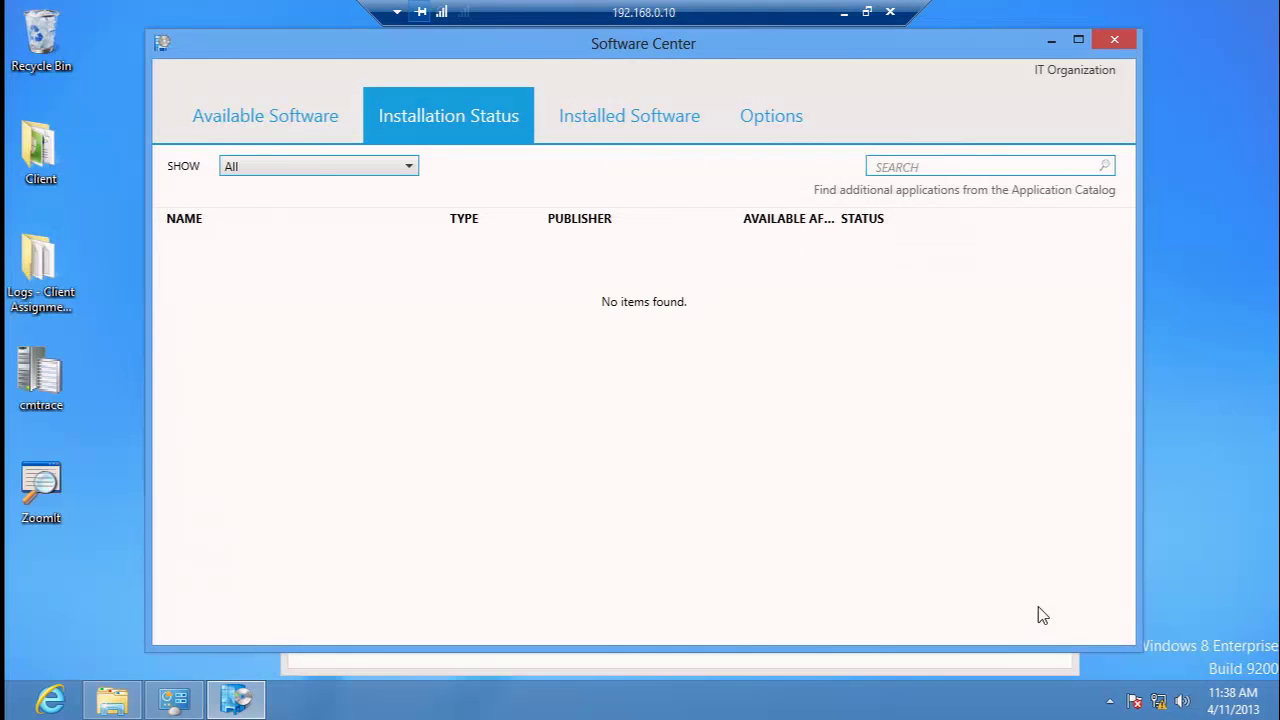
click(1063, 616)
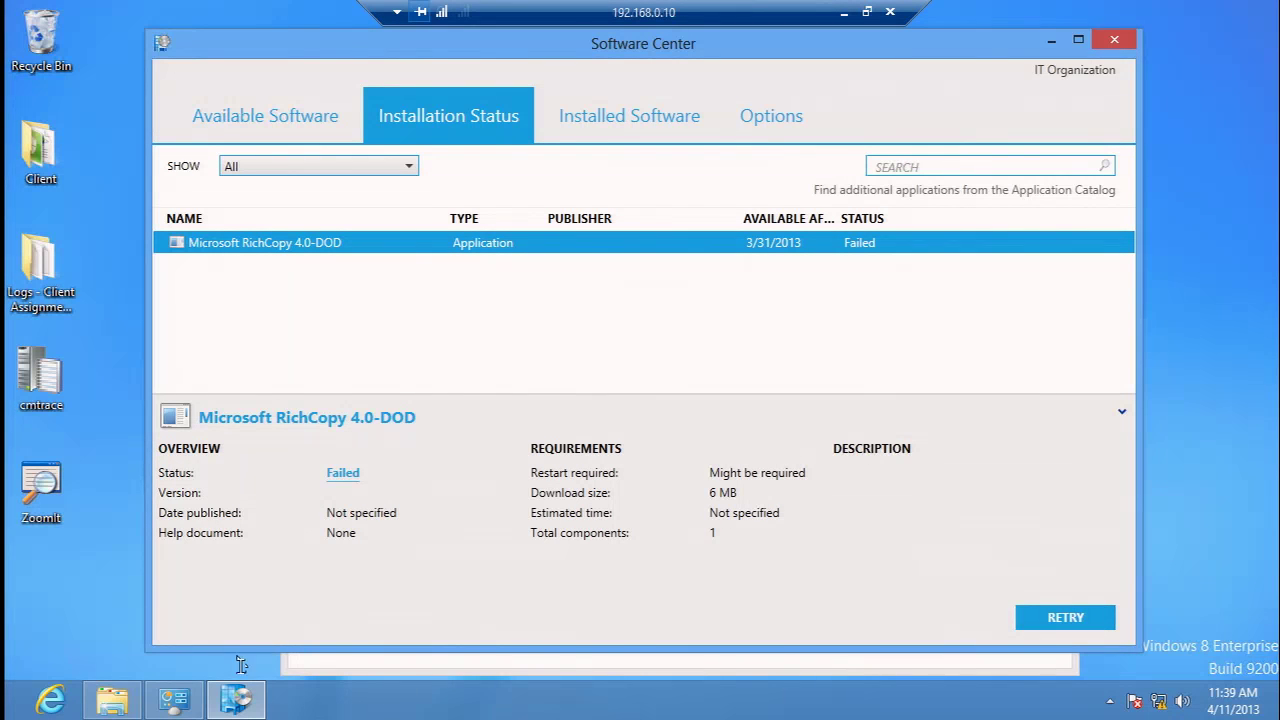
- Open the CAS log from the CCM Logs folder and examine the content location reply message body
mouse_move(114, 705)
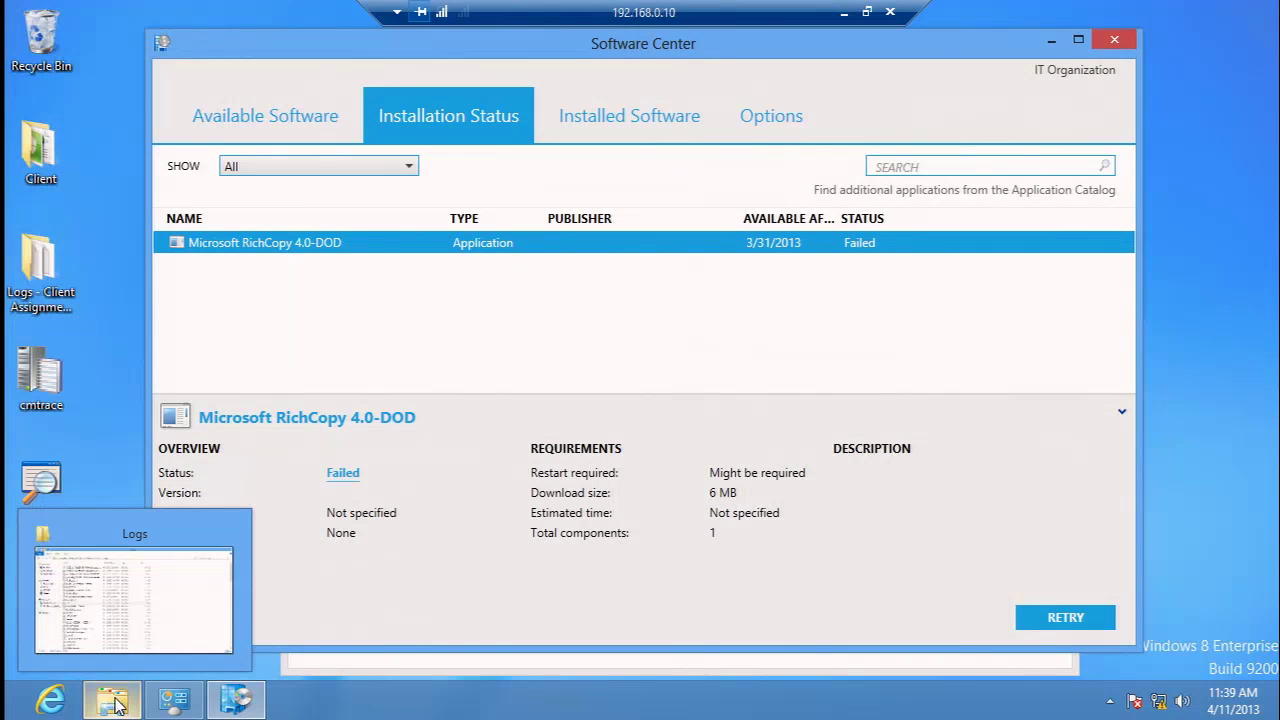
click(123, 608)
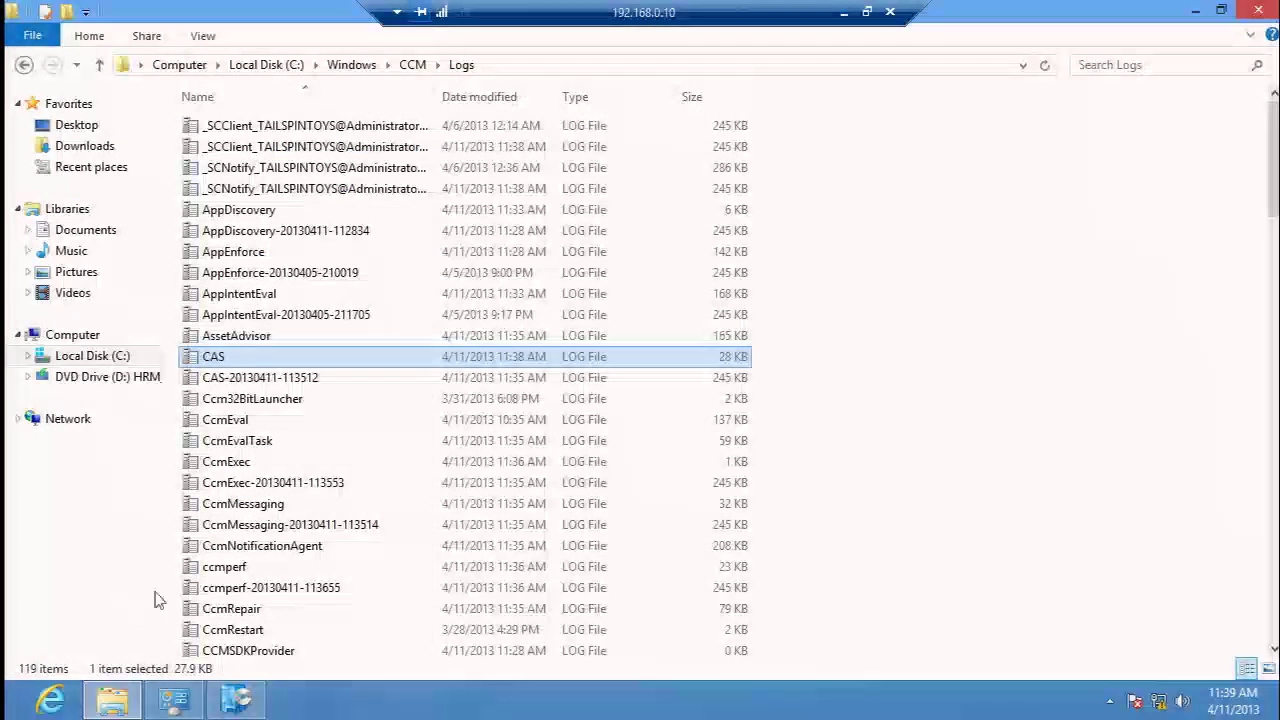
double_click(244, 357)
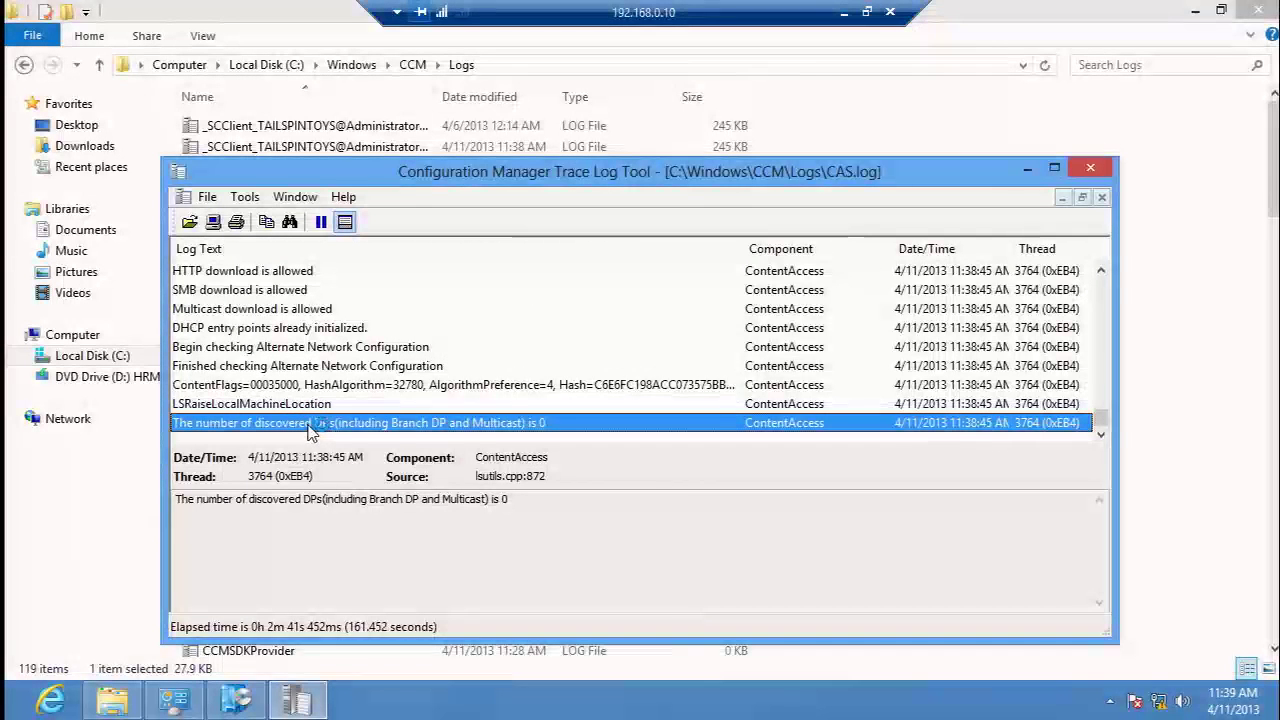
key(ctrl+f)
click(622, 435)
click(790, 390)
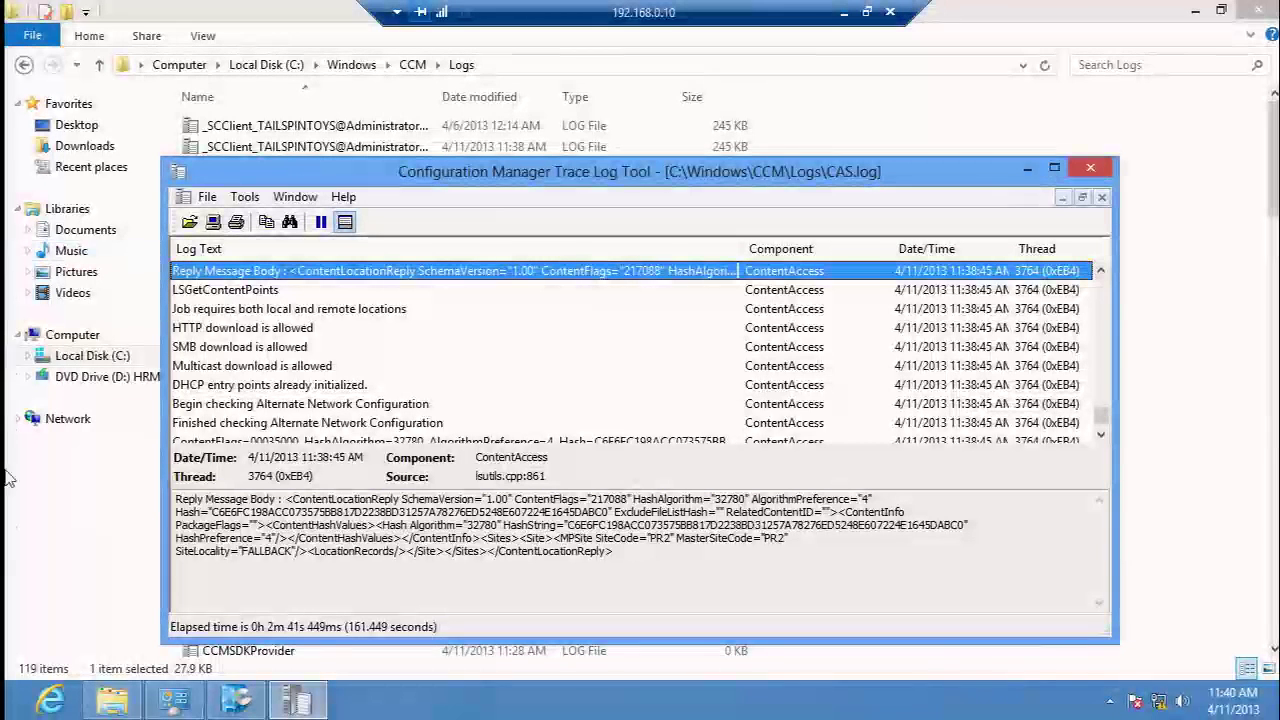
- Open a new File Explorer window and browse to the network server \\CM12PRISQL
click(118, 700)
right_click(118, 705)
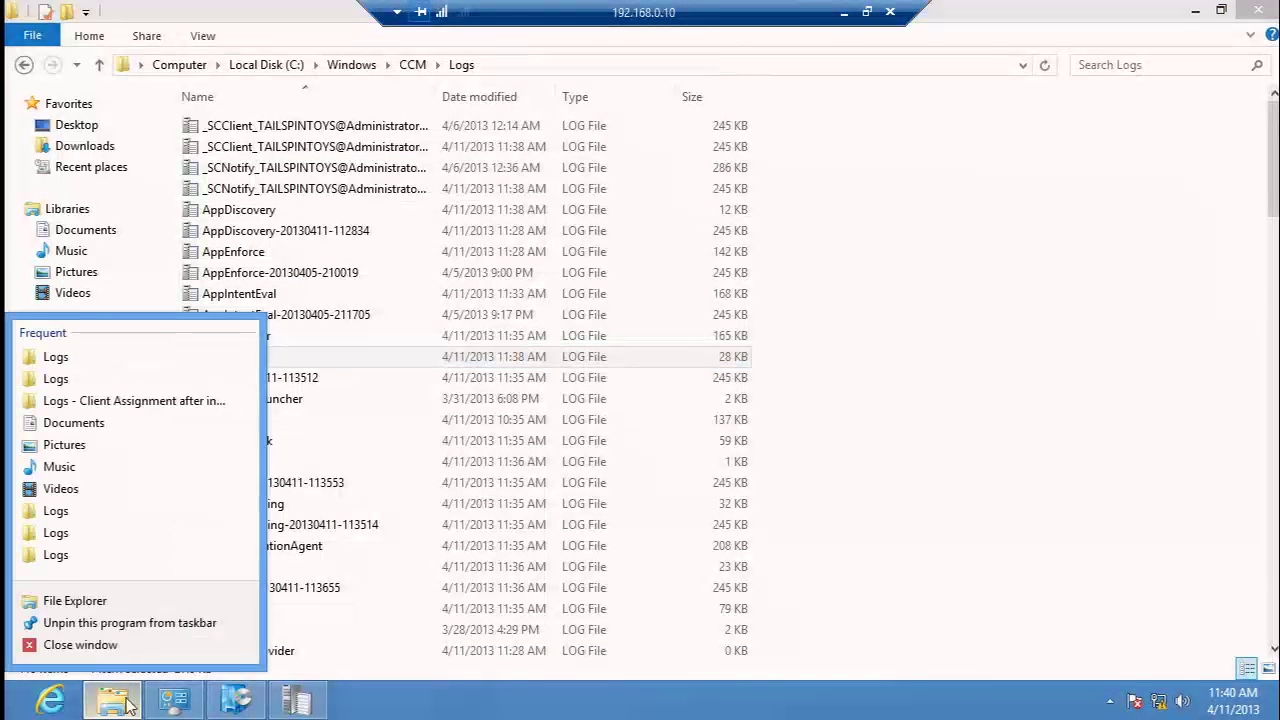
click(140, 607)
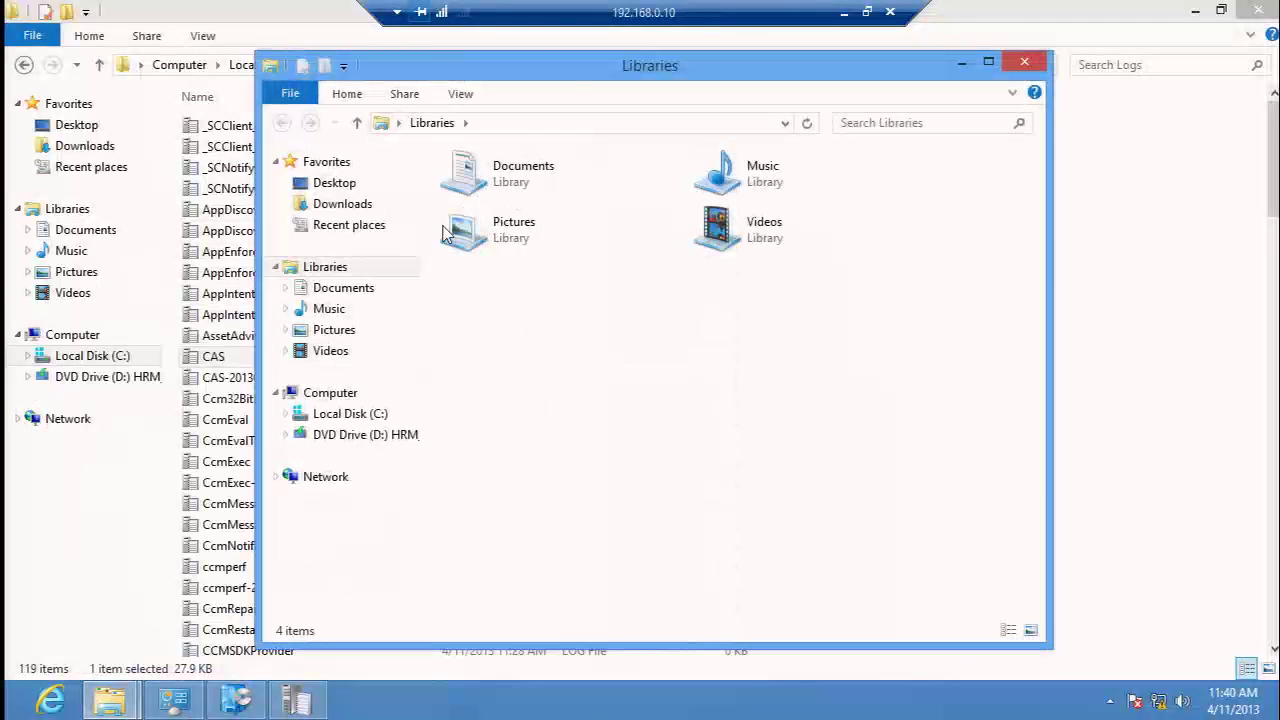
click(570, 122)
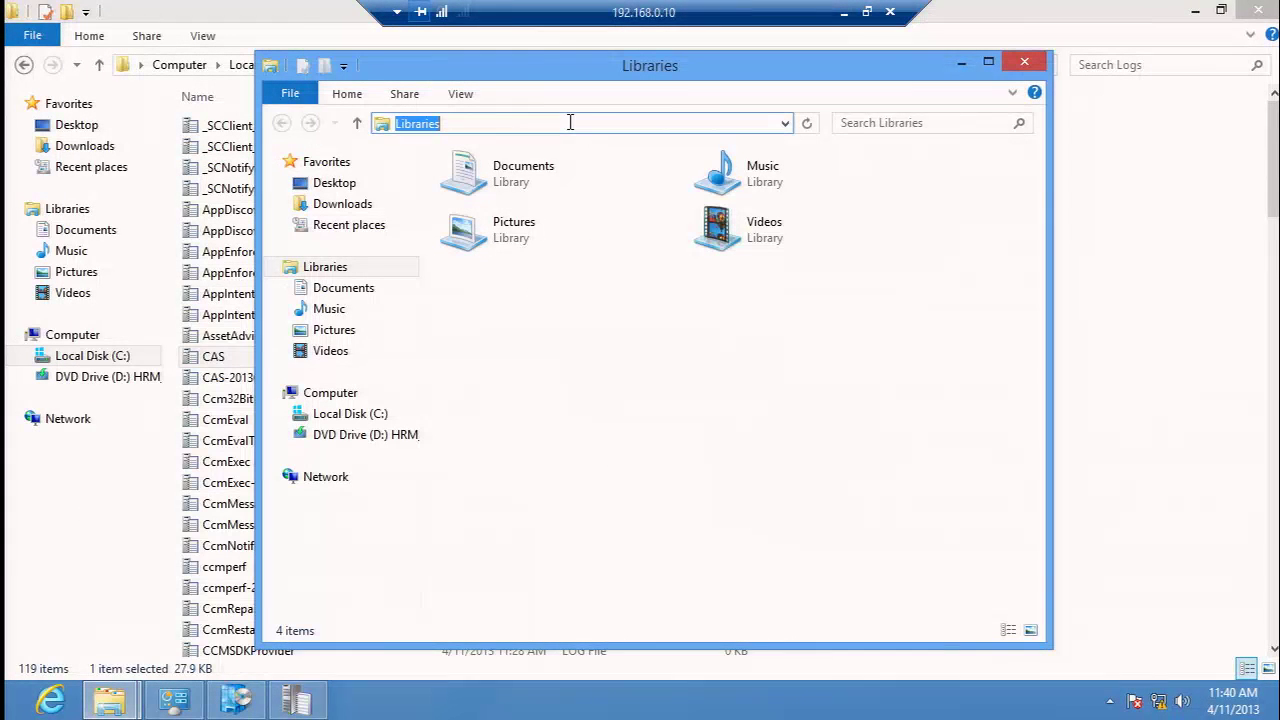
key(BackSpace)
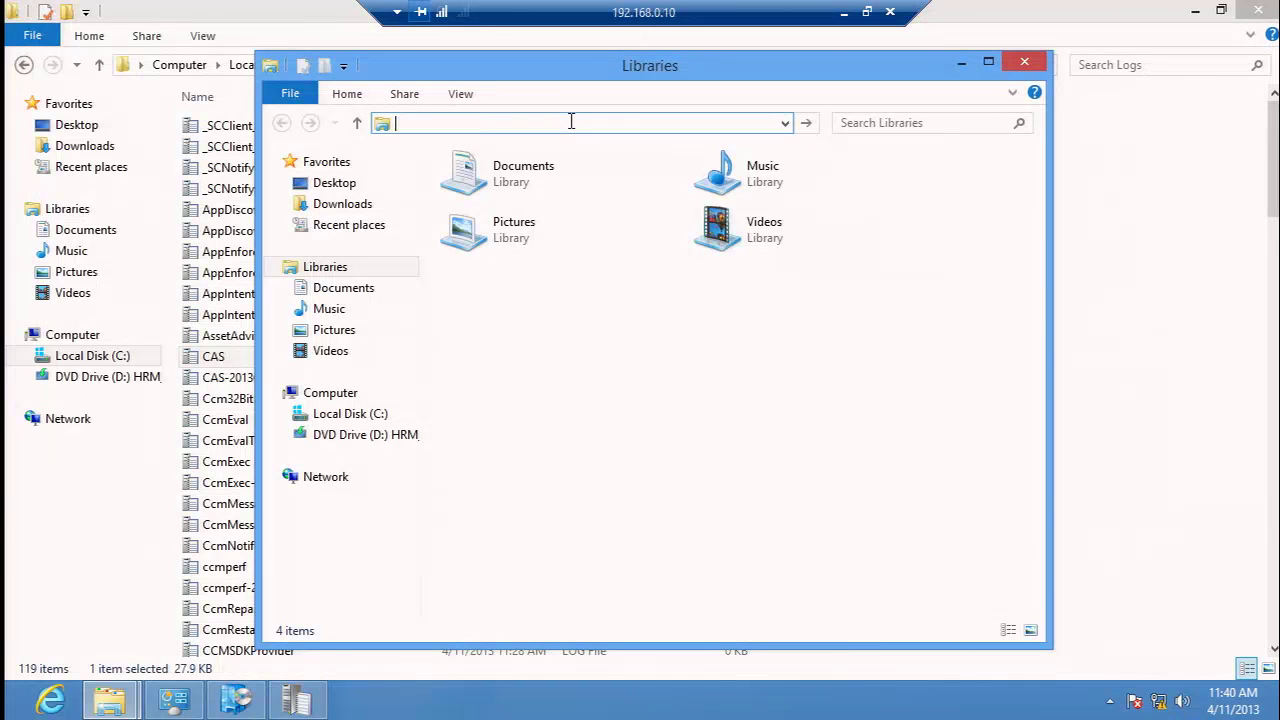
text(\\cm12)
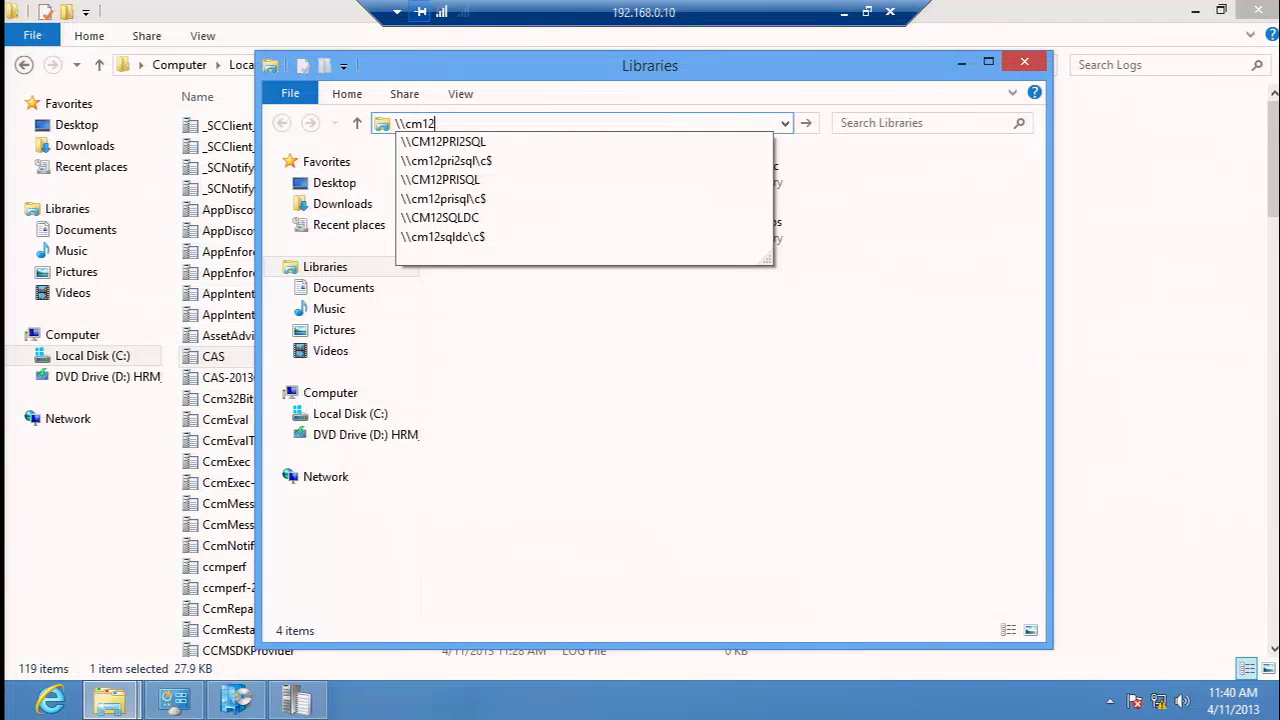
click(500, 179)
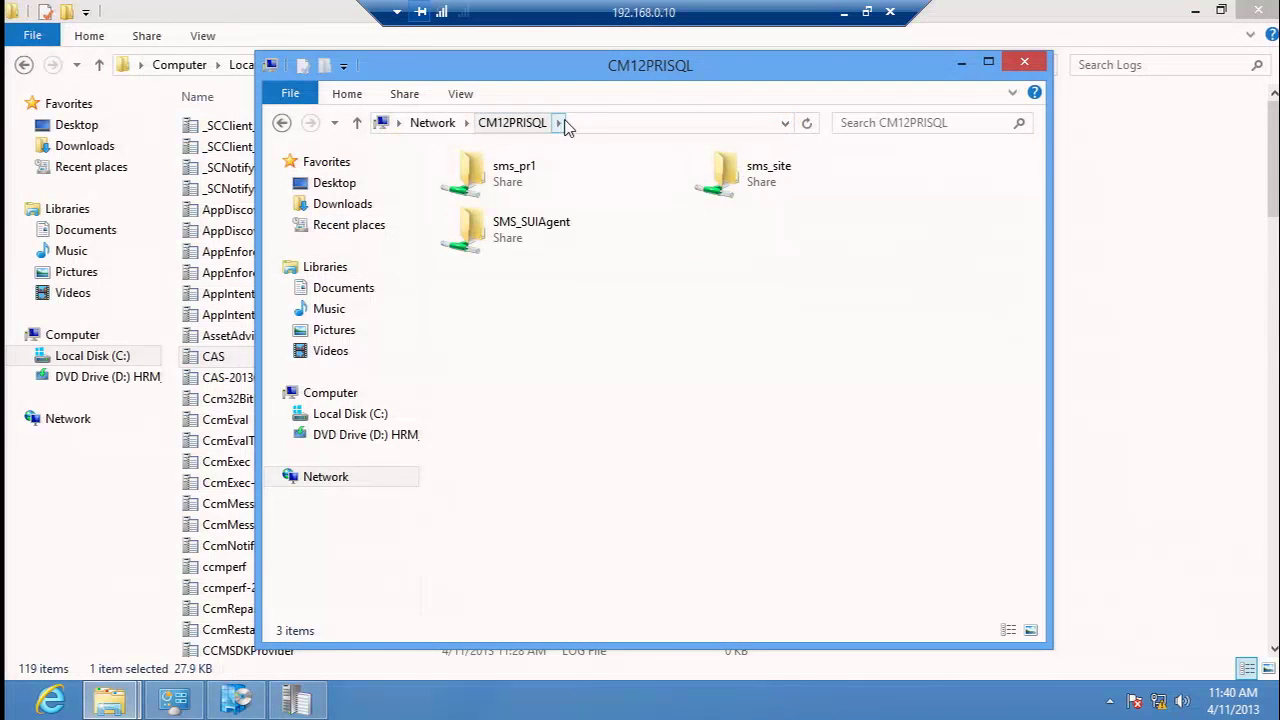
- Extend the folder path to \\CM12PRISQL\c$ and open that administrative share
click(559, 123)
click(586, 119)
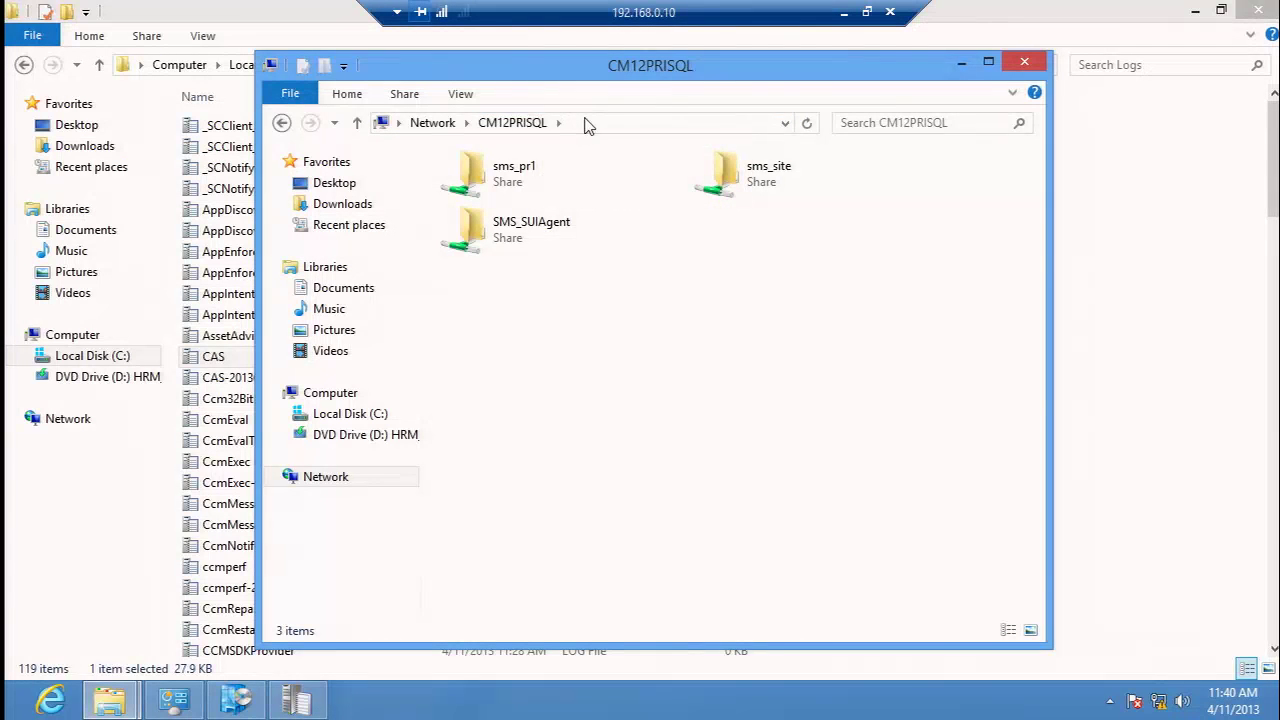
click(586, 119)
click(586, 119)
text(\c$)
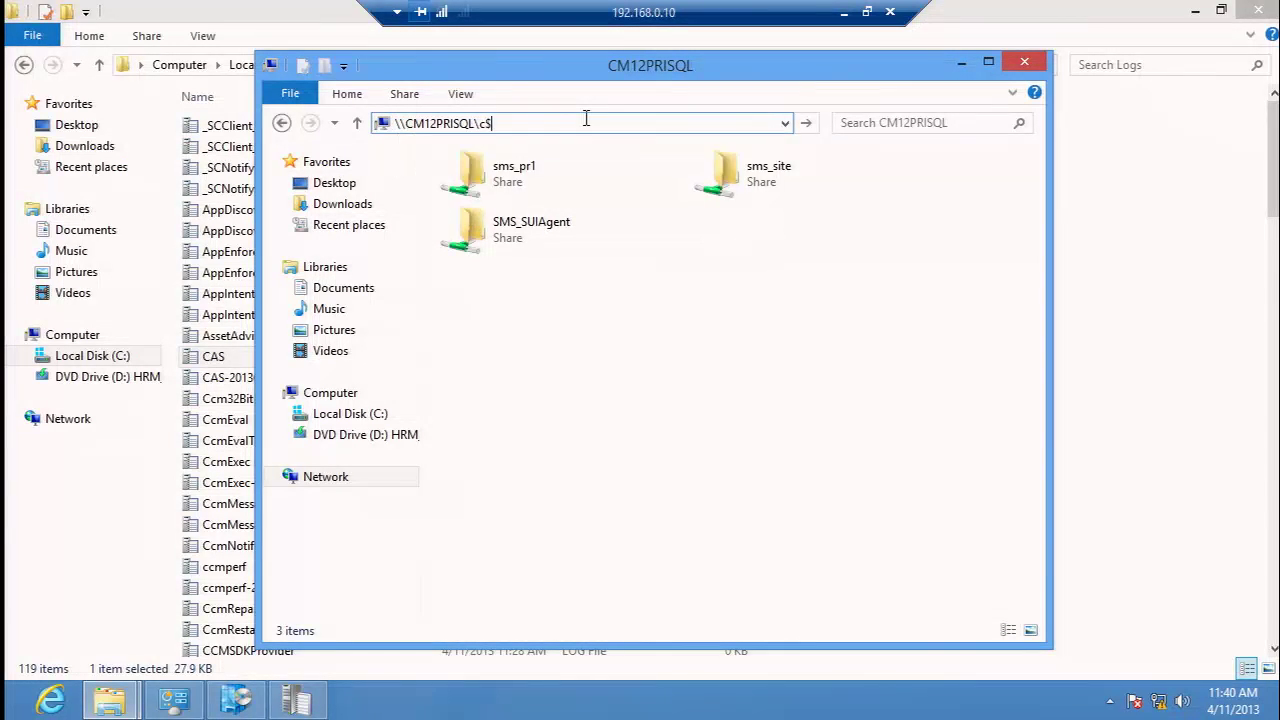
key(Return)
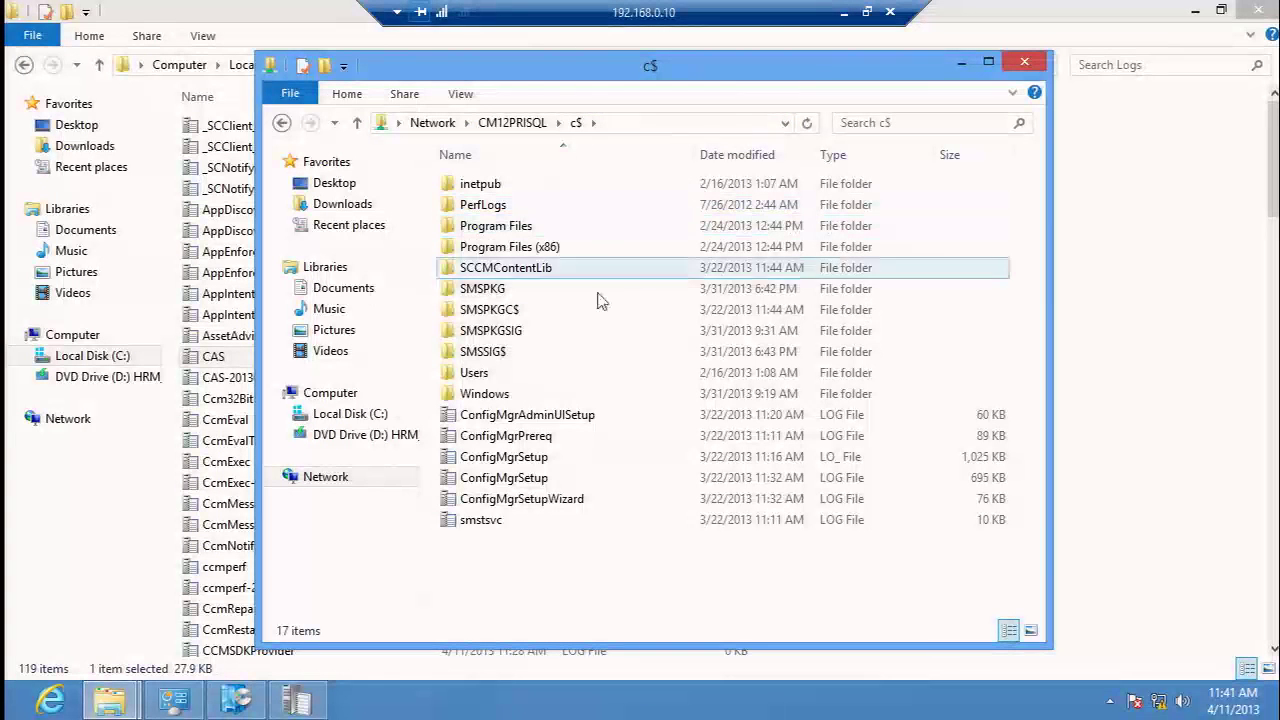
- Open the MP_Location log from Program Files\SMS_CCM\Logs on the CM12PRISQL c$ share
double_click(514, 226)
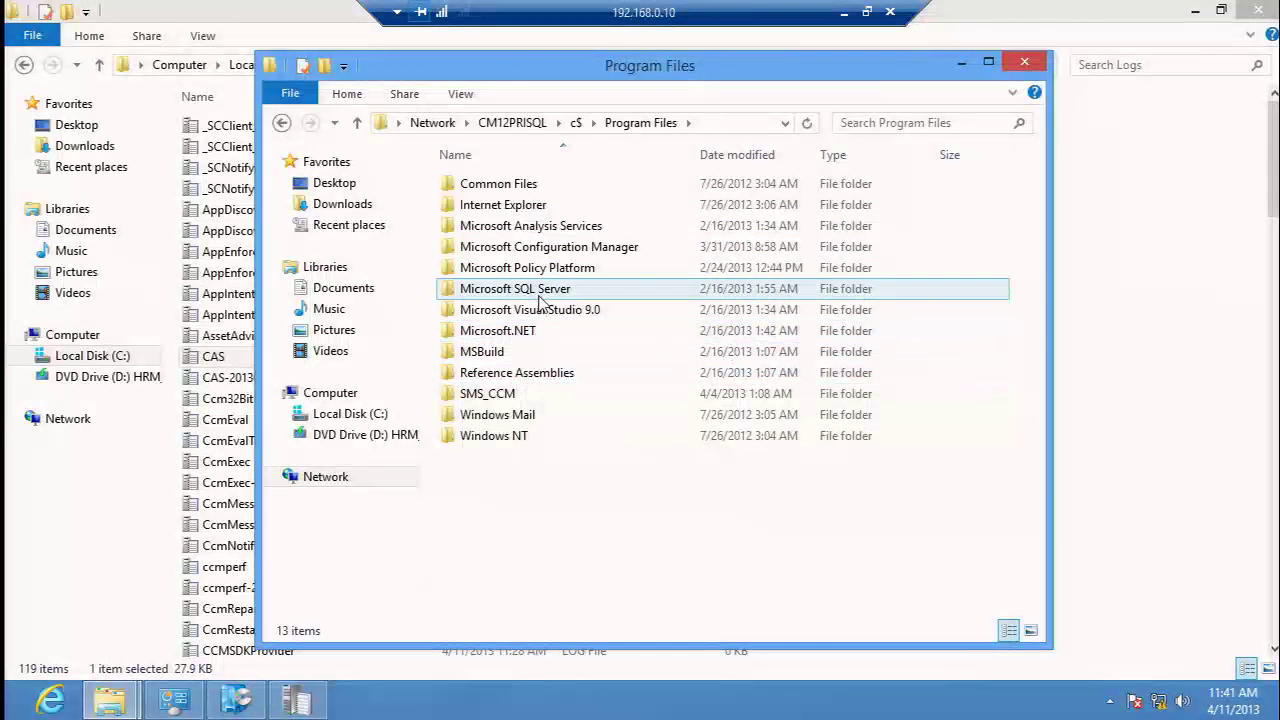
click(507, 397)
double_click(507, 397)
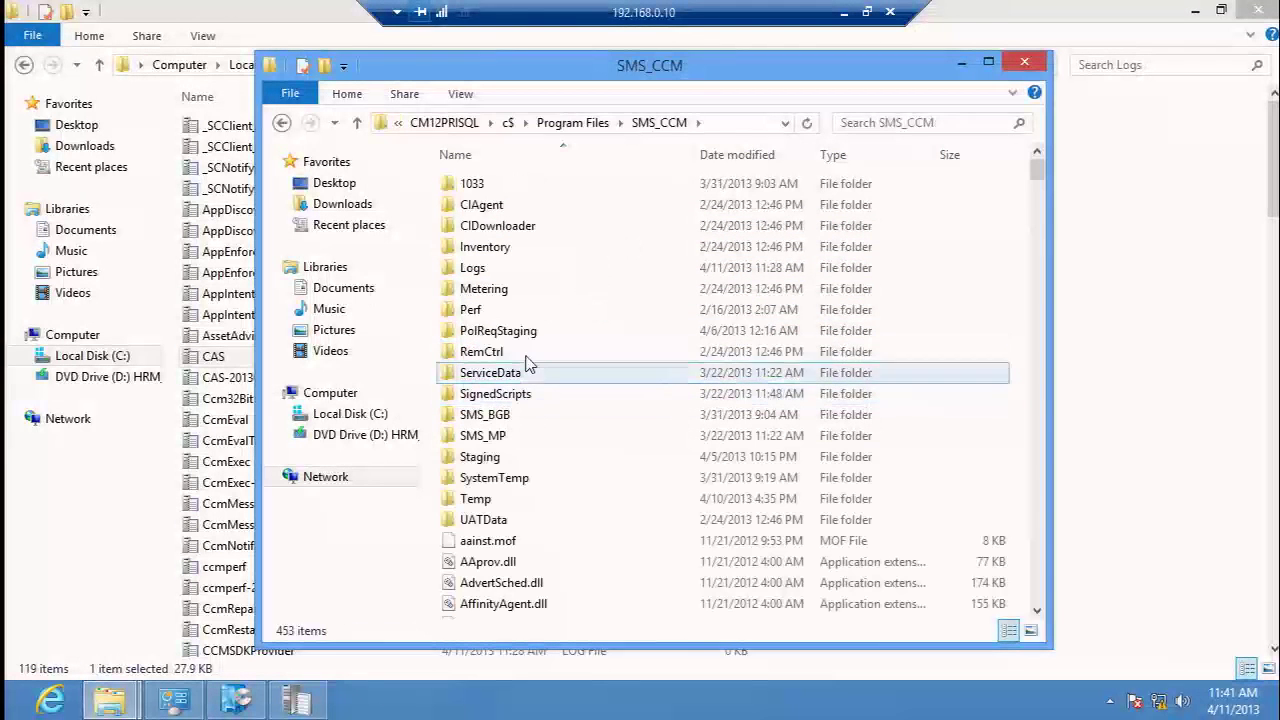
double_click(505, 278)
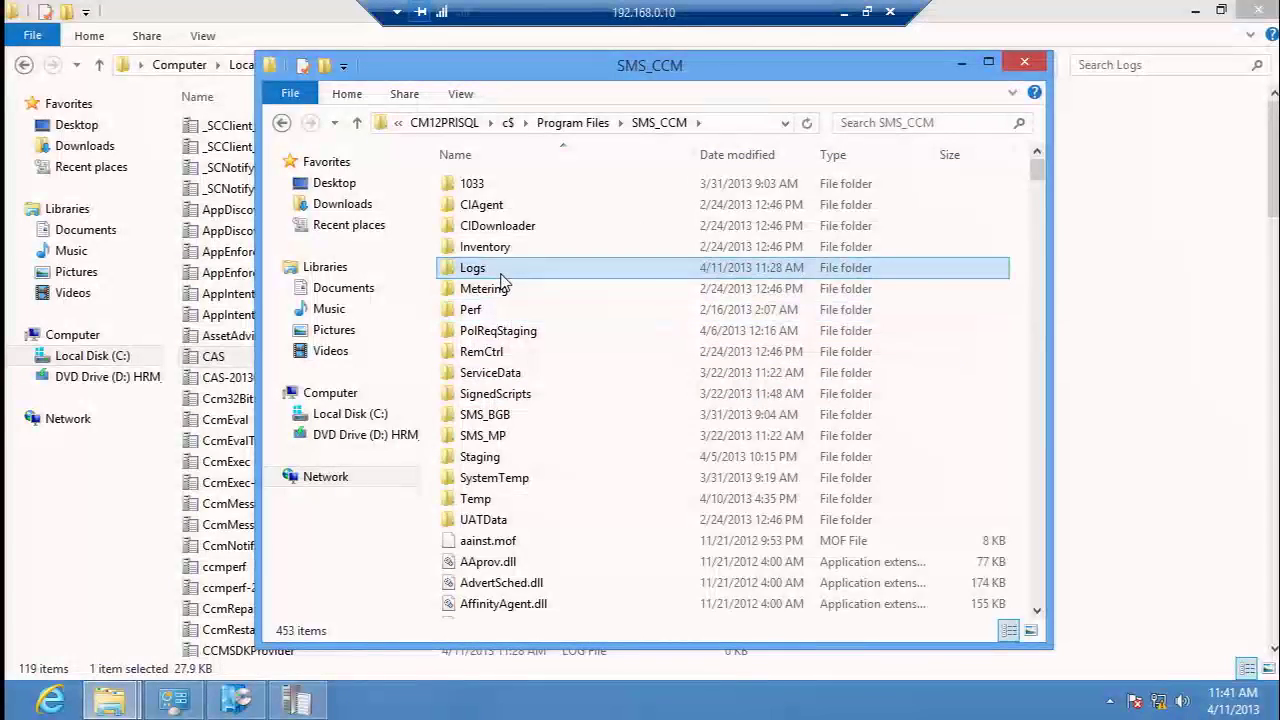
scroll(528, 300, down, 10)
scroll(528, 300, down, 9)
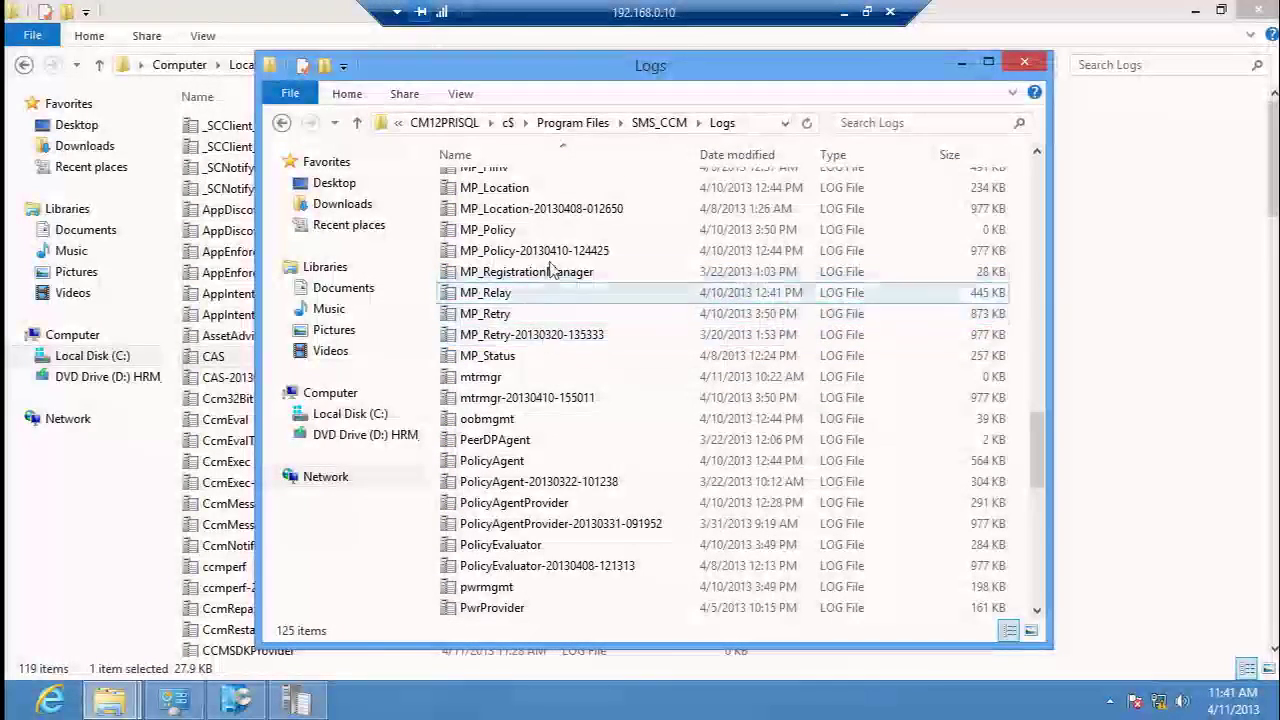
click(548, 190)
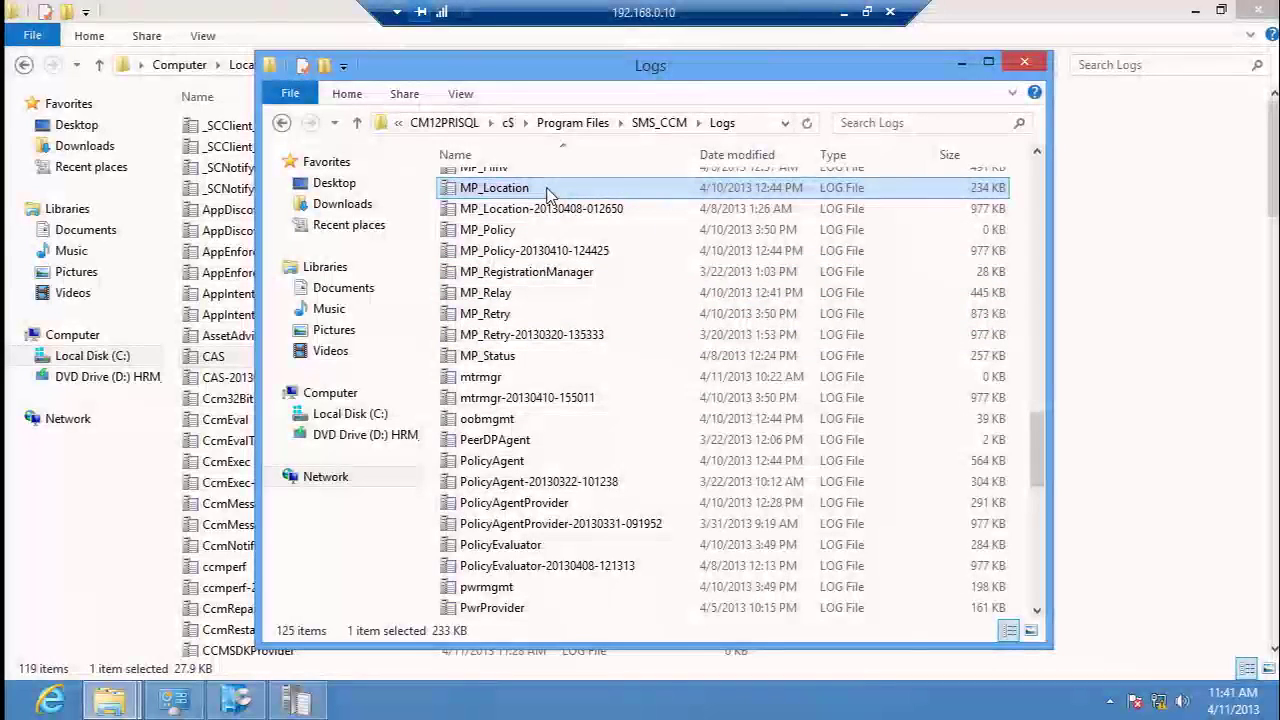
double_click(510, 190)
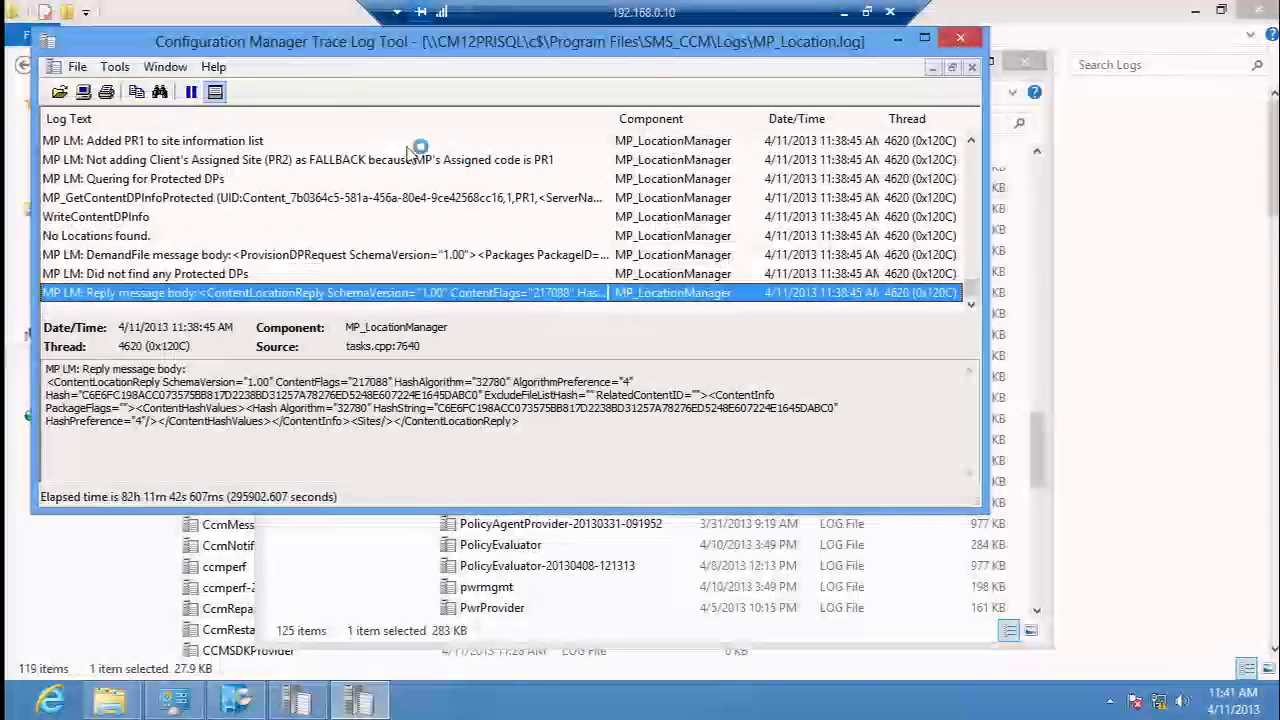
- Maximize the MP_Location log, examine the protected distribution point query, DemandFile and reply message entries, and close the log
double_click(336, 50)
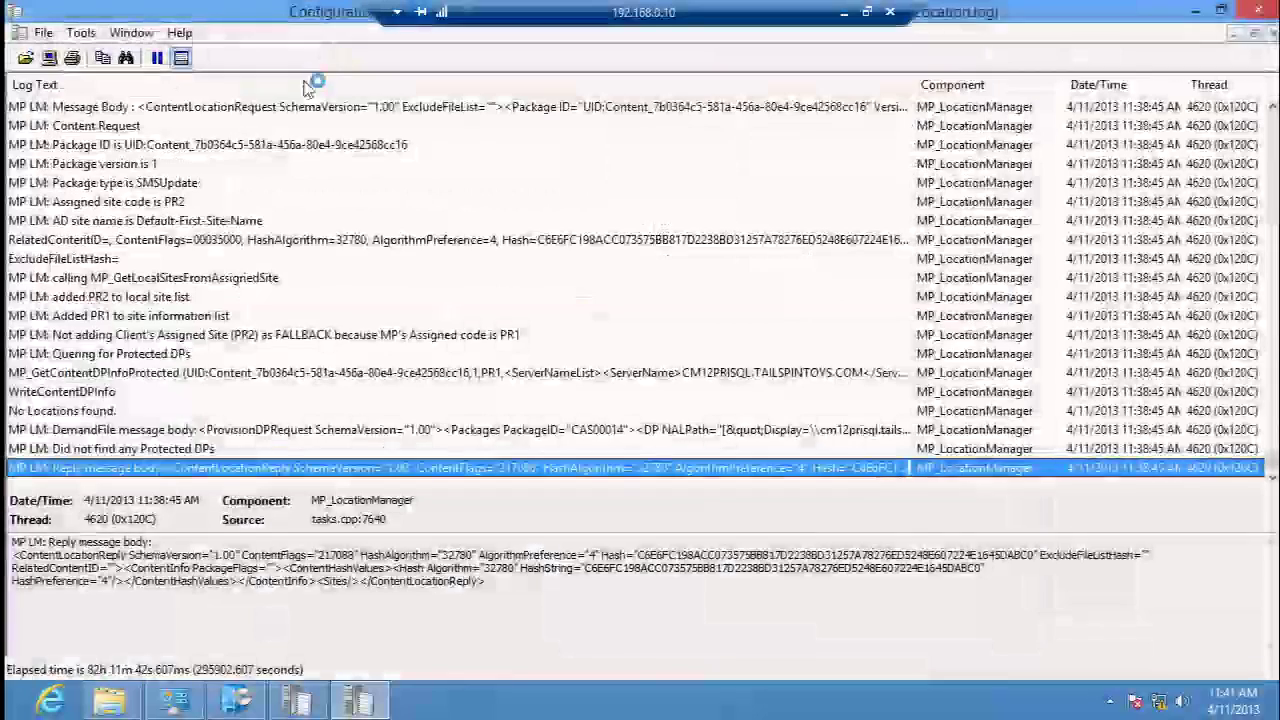
key(super+plus)
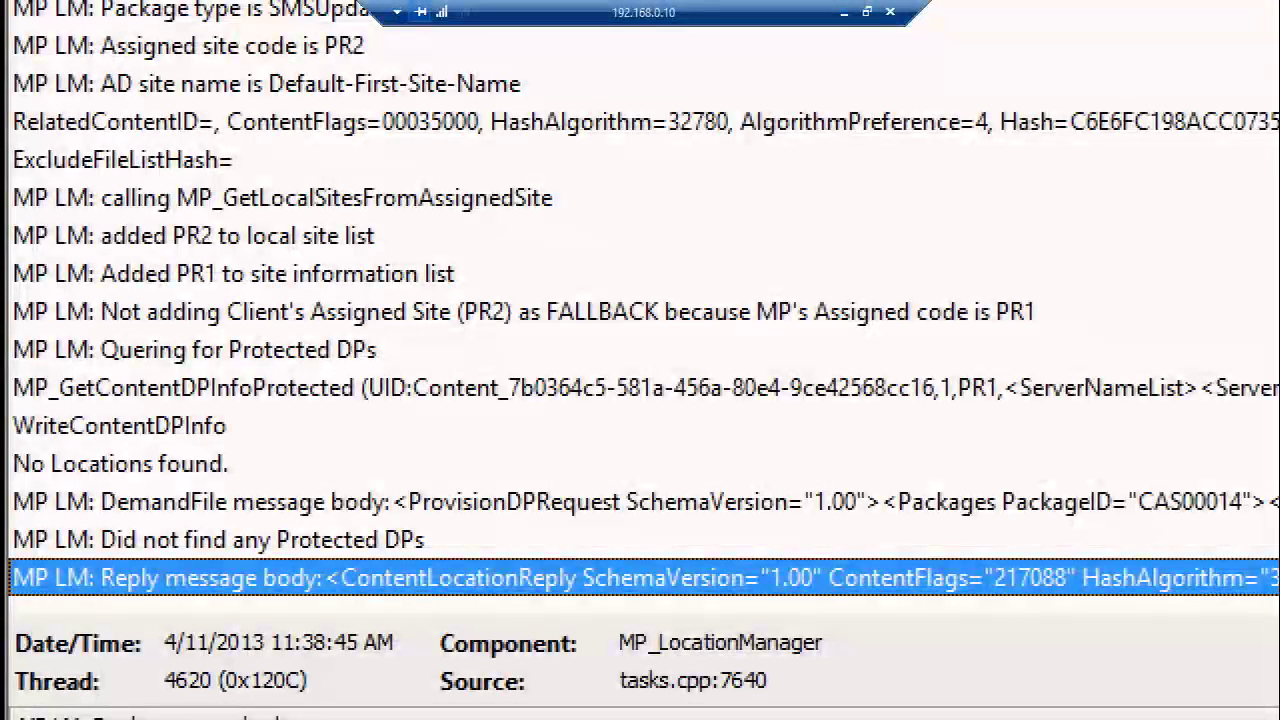
key(Escape)
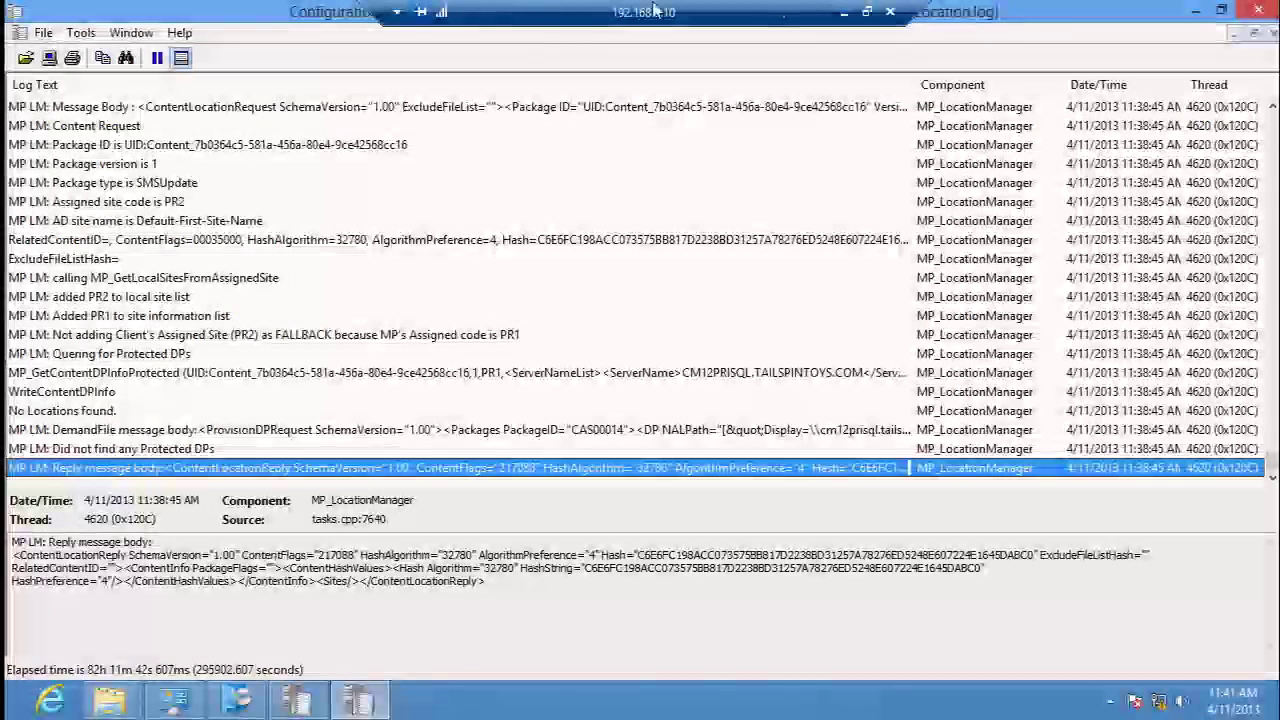
click(1258, 10)
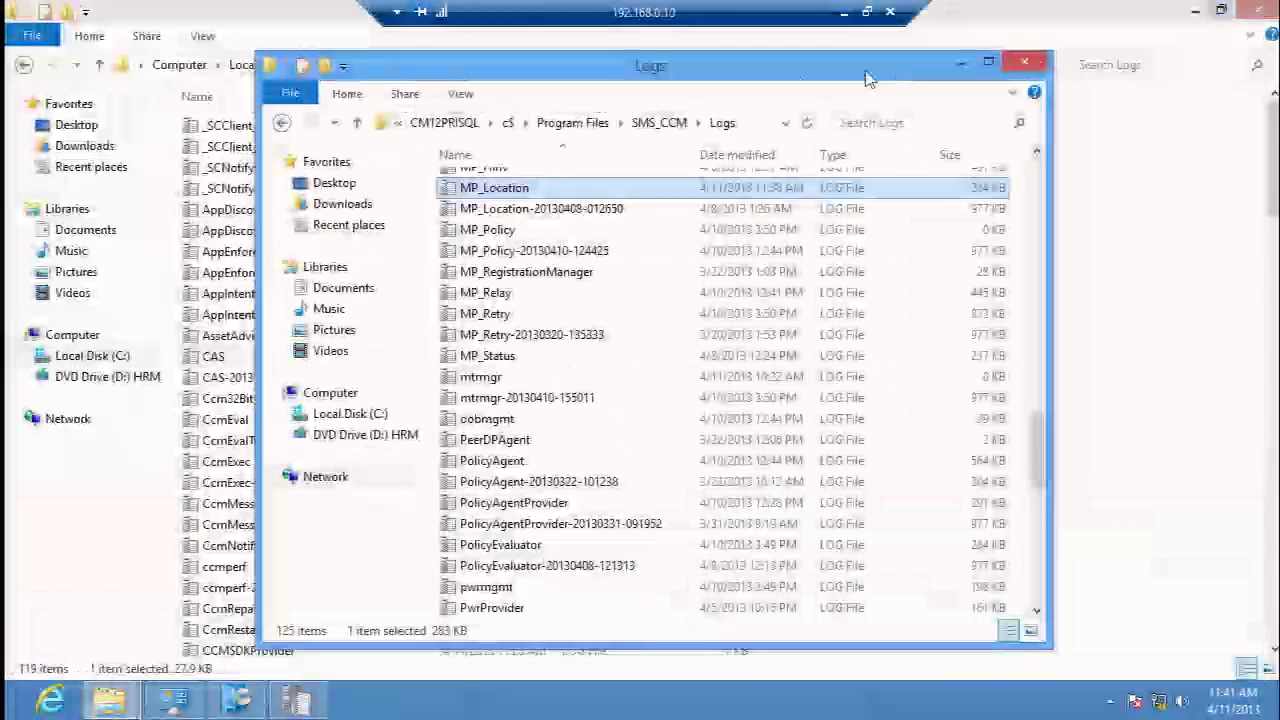
- Open the distmgr log from Program Files\Microsoft Configuration Manager\Logs on the same share and maximize it
click(283, 122)
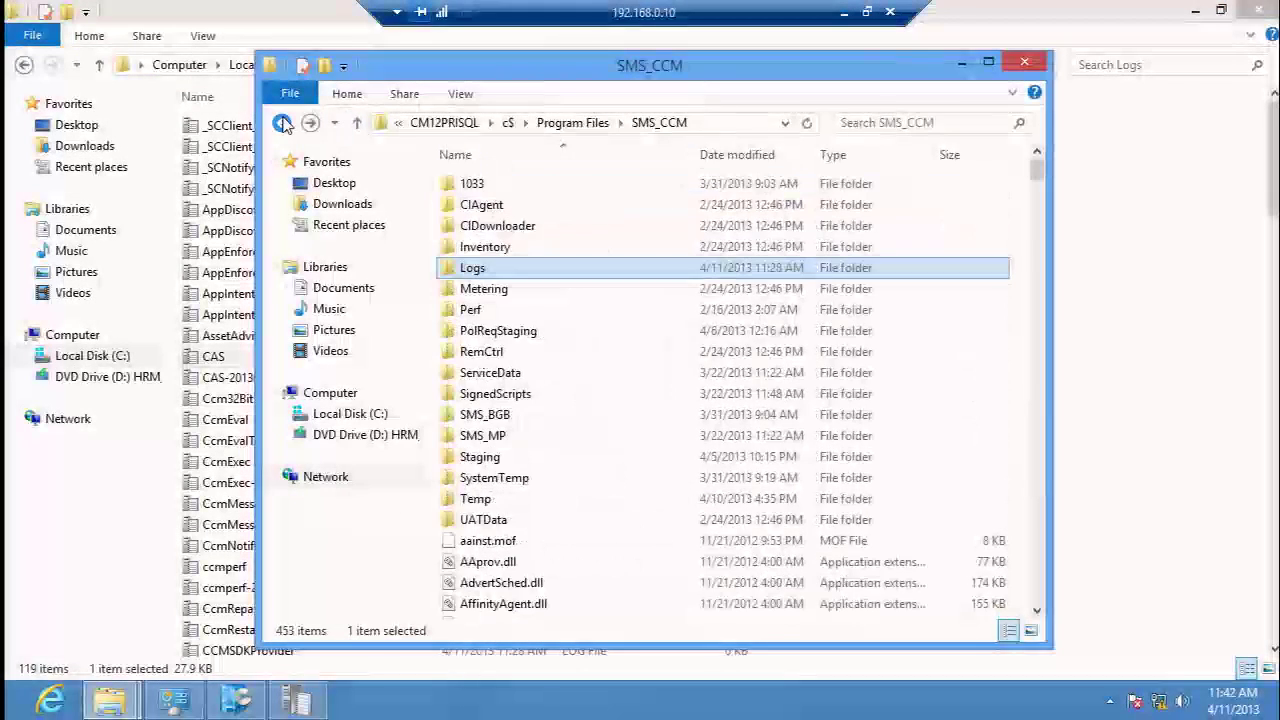
click(283, 122)
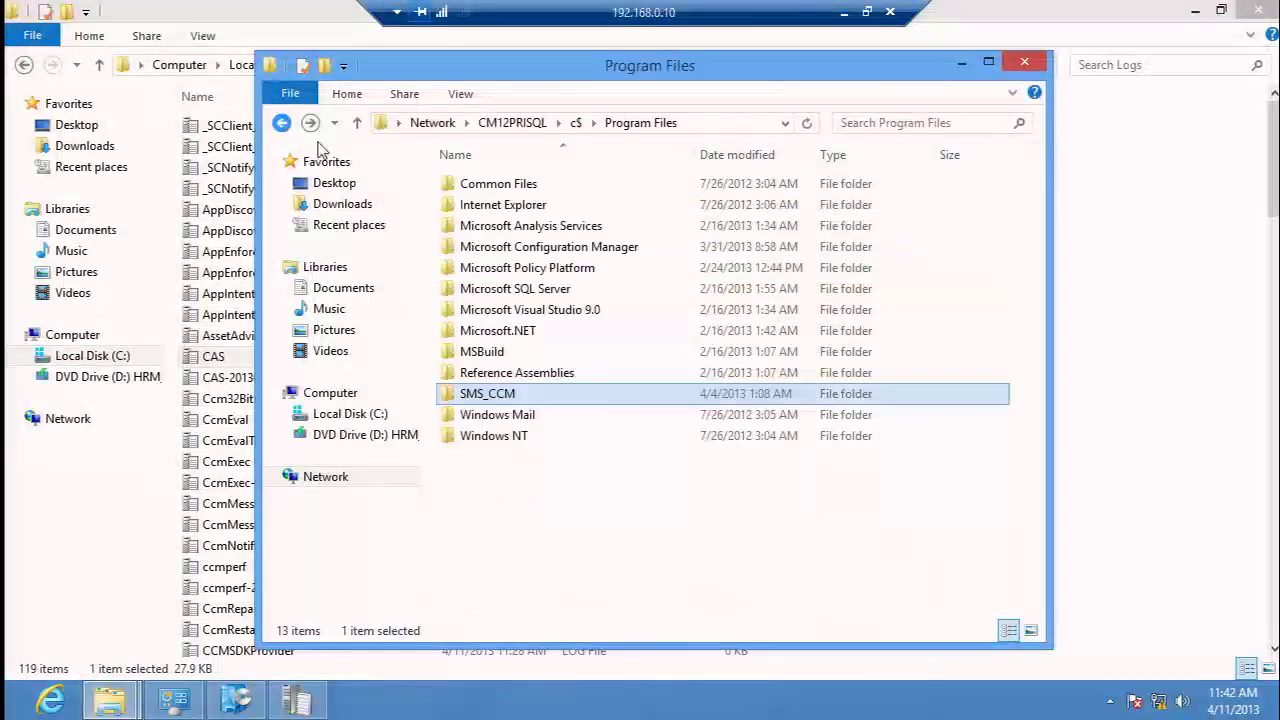
click(503, 250)
double_click(503, 250)
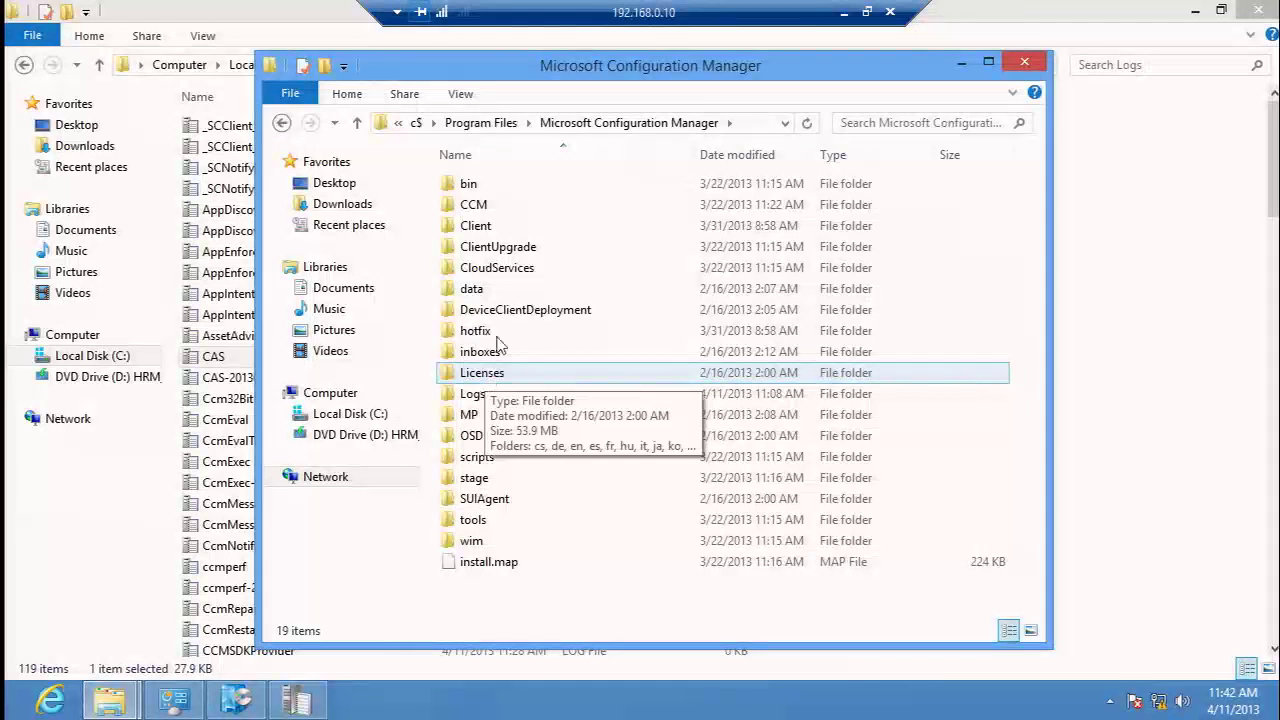
double_click(472, 398)
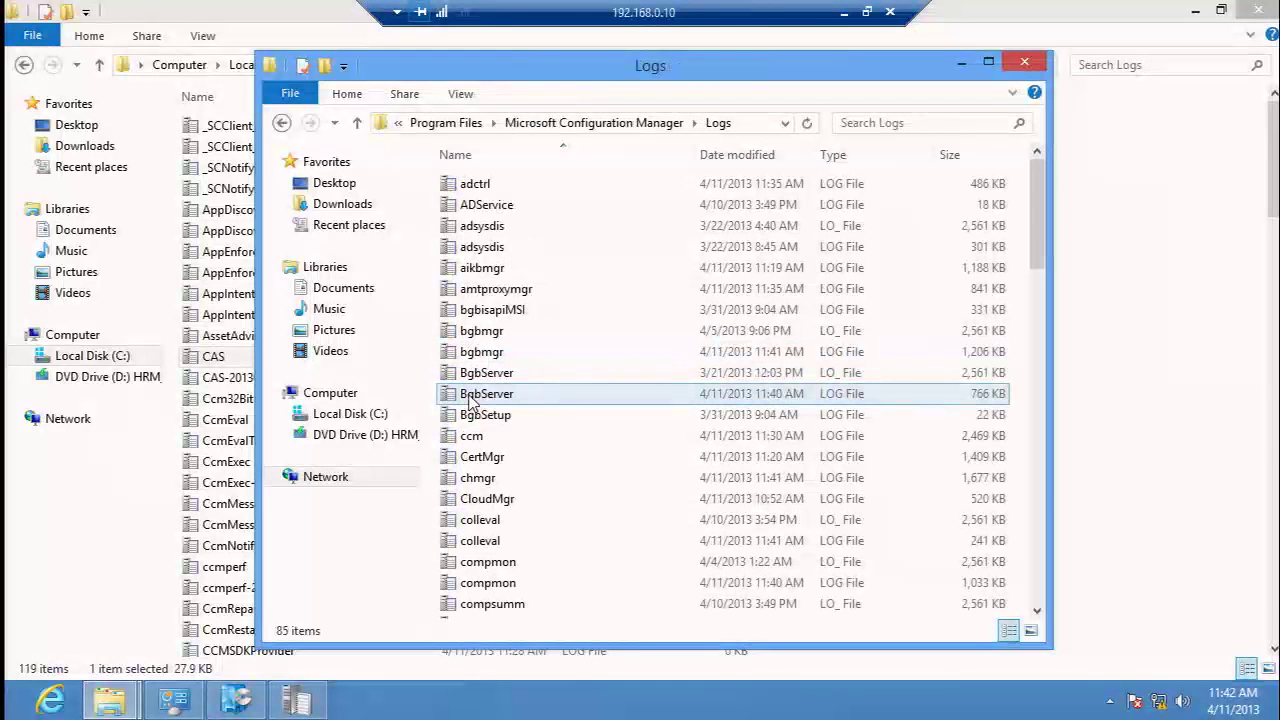
scroll(505, 413, down, 4)
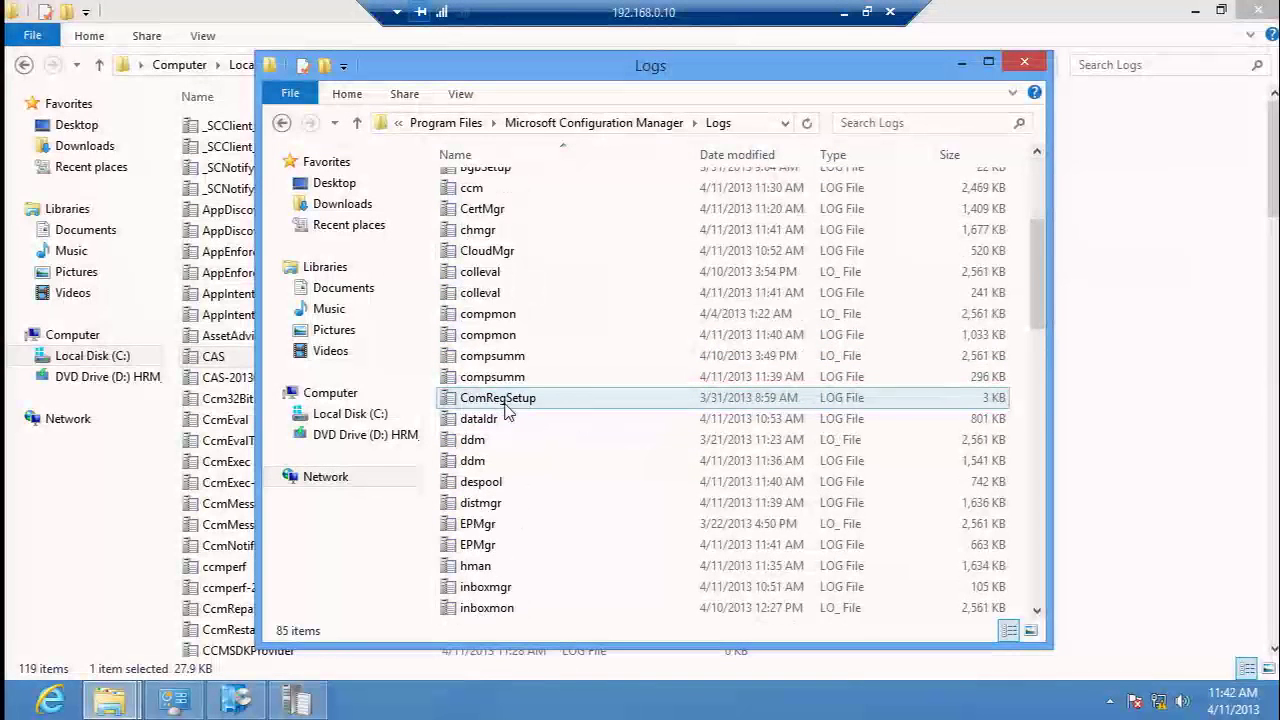
double_click(503, 511)
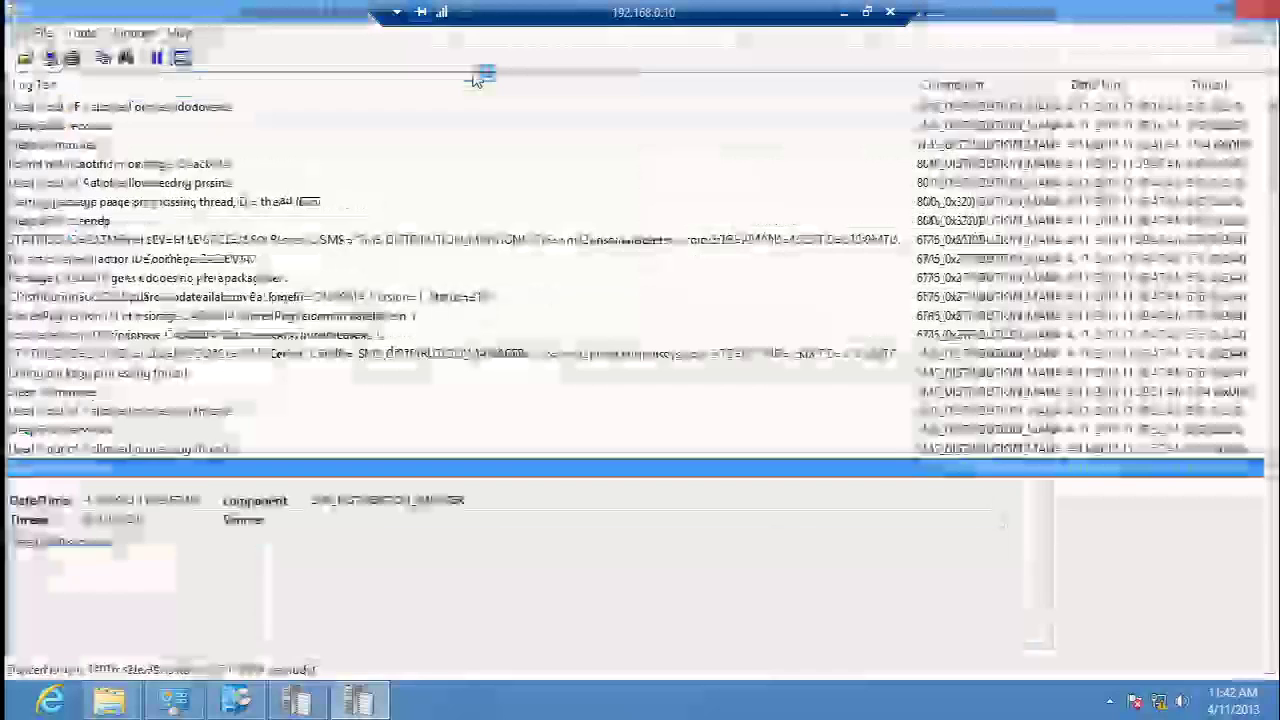
double_click(476, 77)
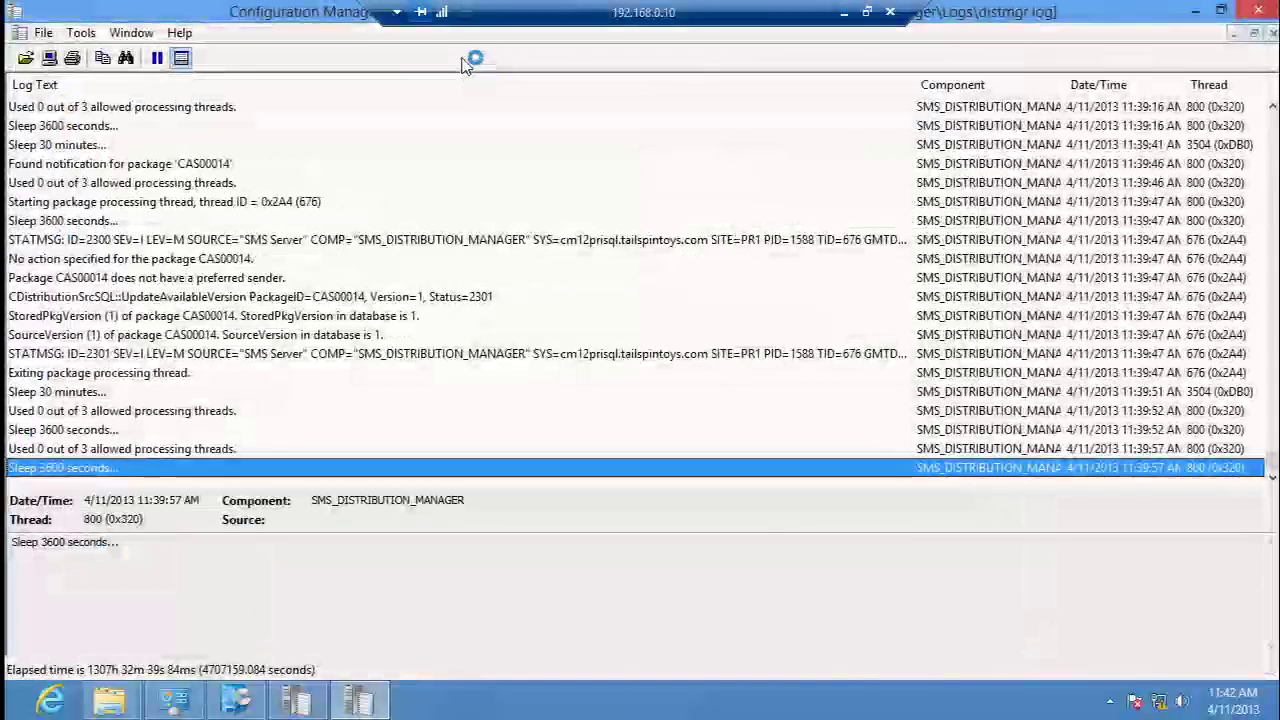
- Search the distmgr log upward for "demand", examine the distribute-on-demand entries, and close the log and both Logs folder windows
key(ctrl+f)
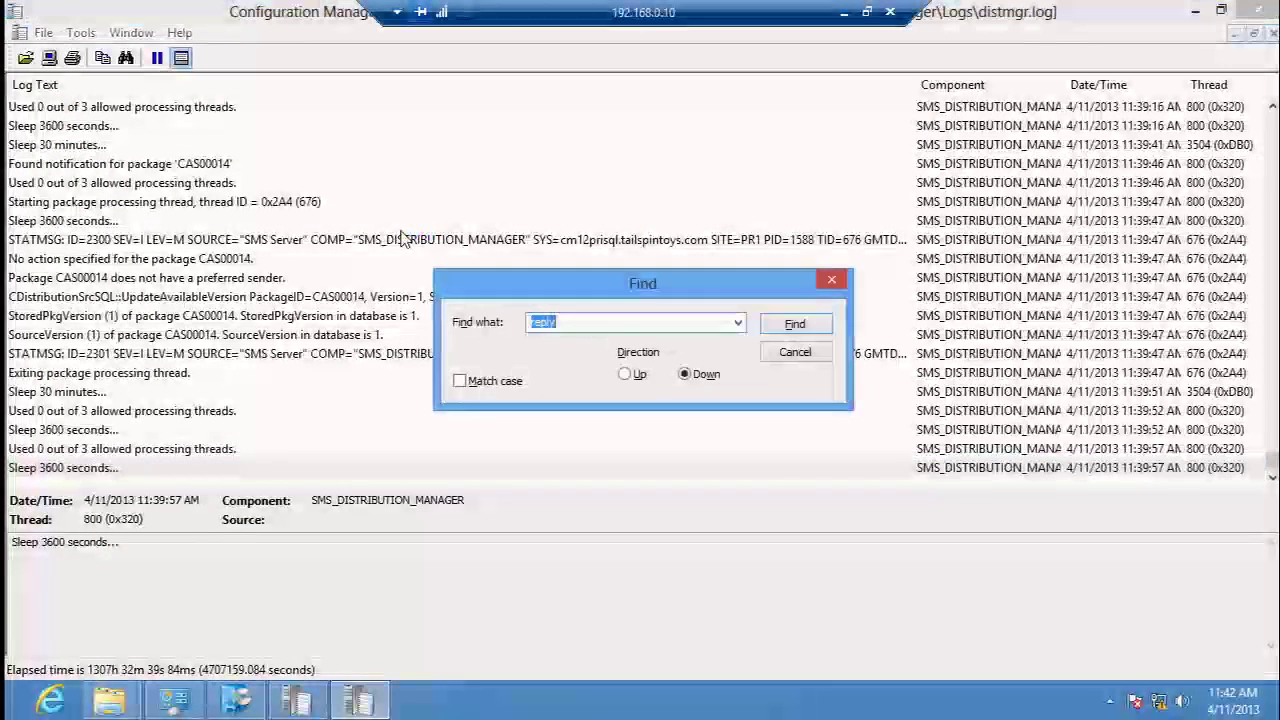
text(demand)
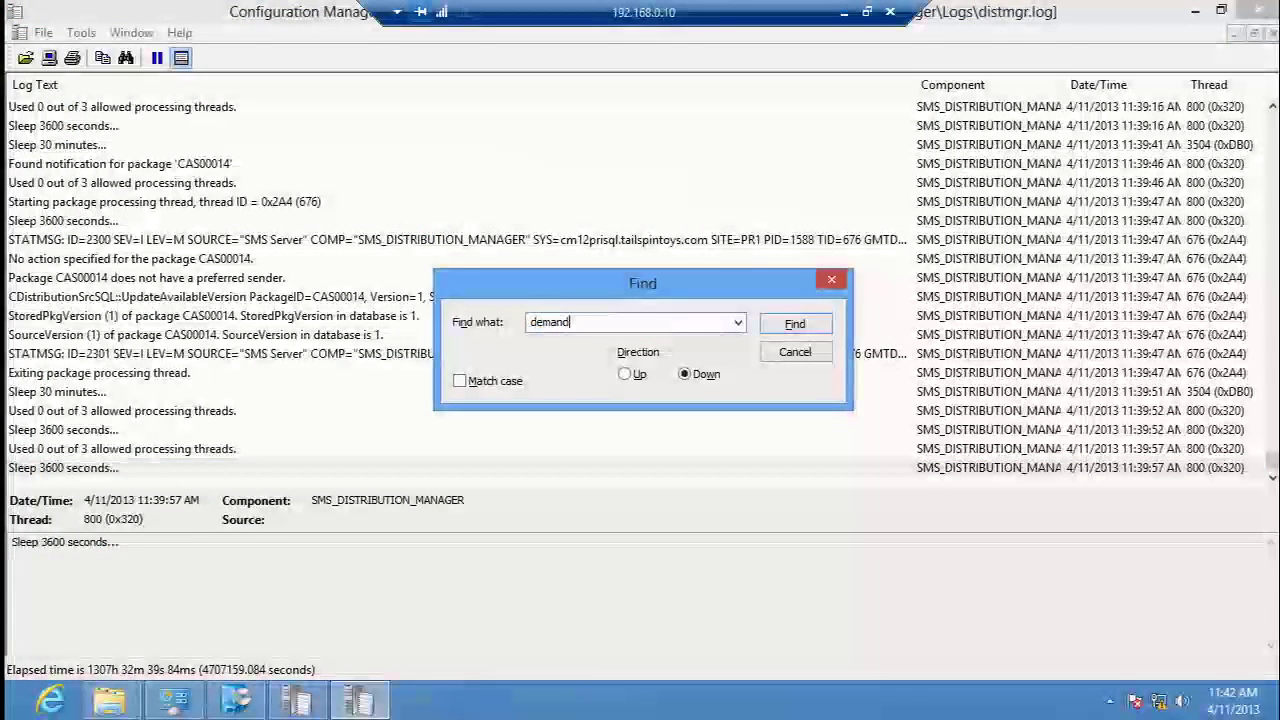
click(627, 373)
click(826, 330)
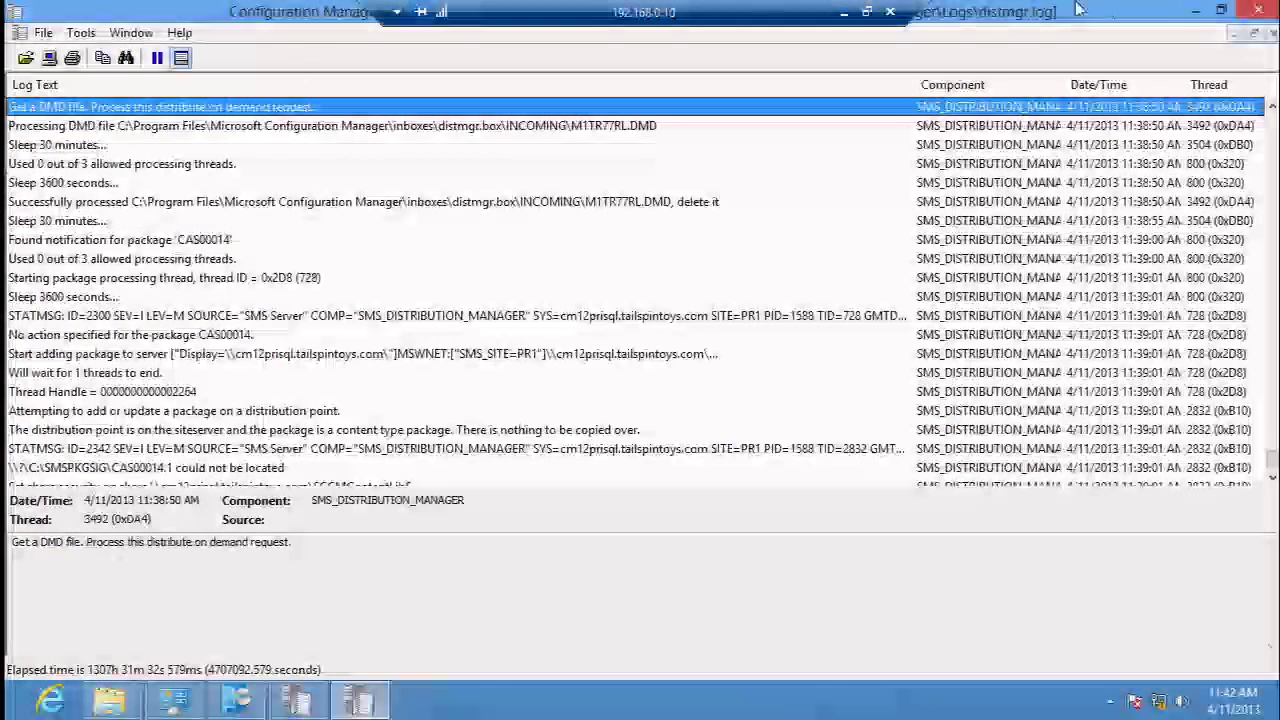
click(1258, 9)
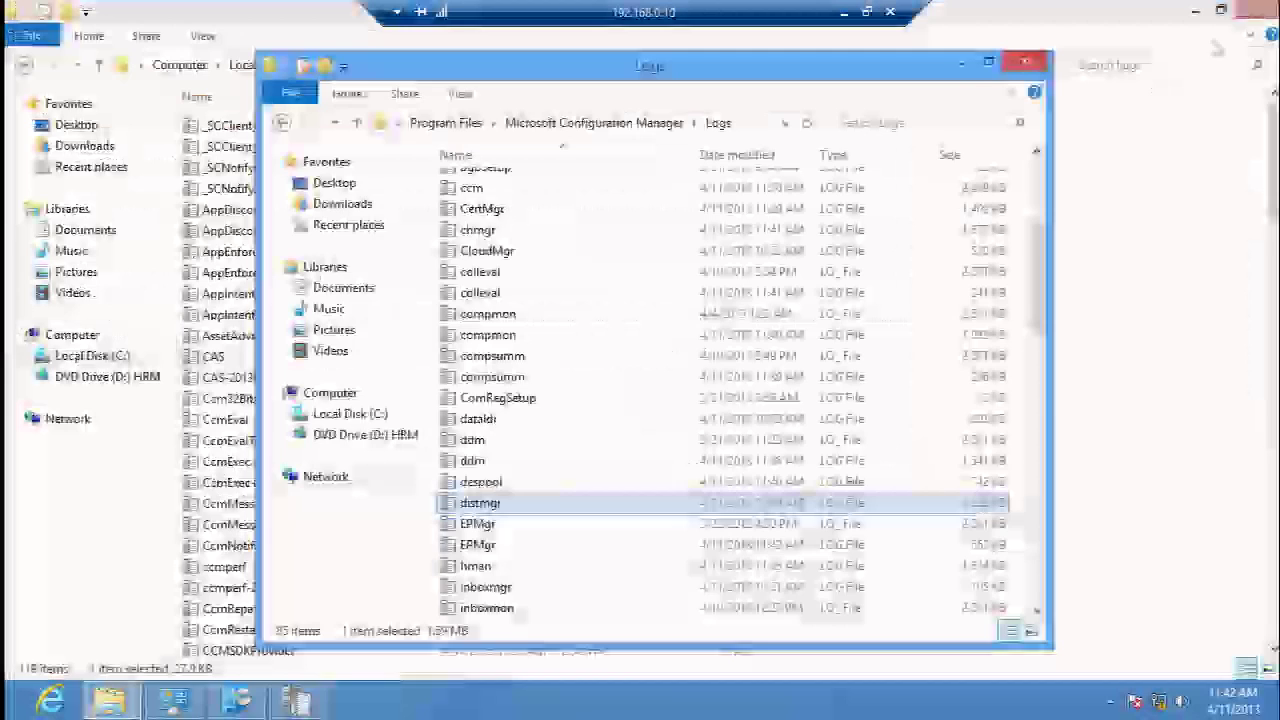
click(1027, 62)
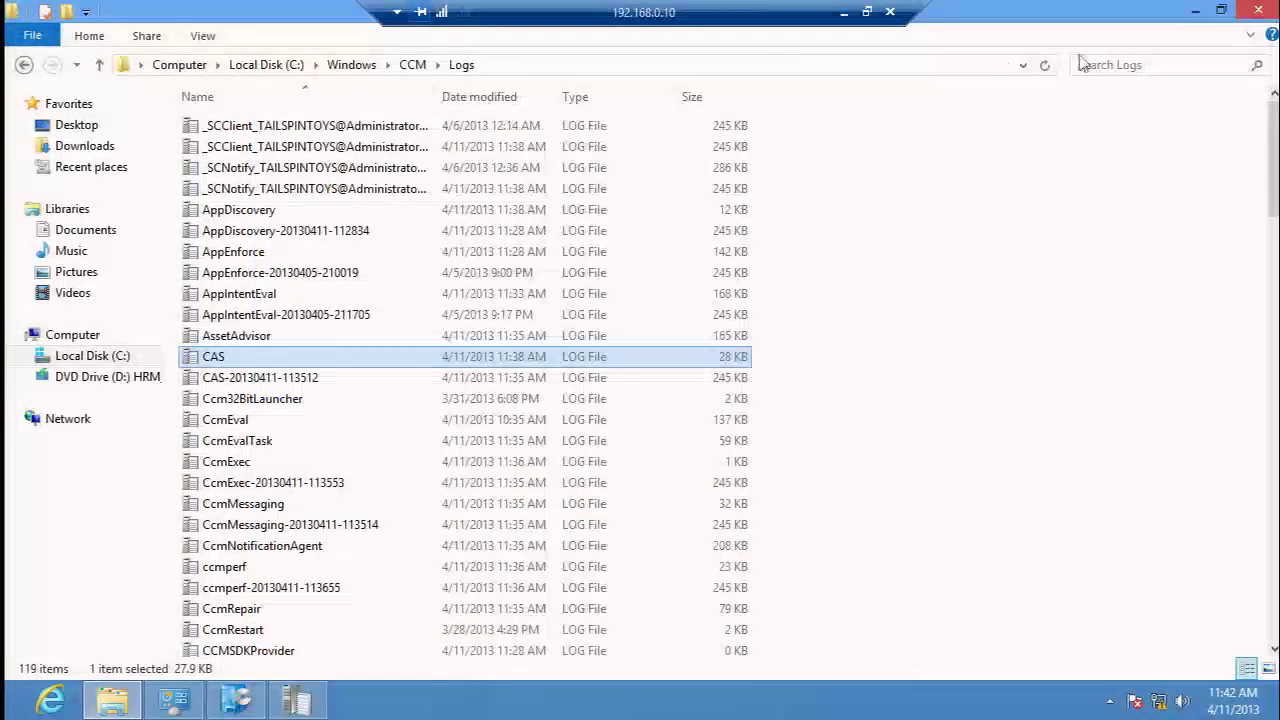
click(1258, 10)
- Switch to the Configuration Manager console and check the CM12PRISQL distribution point's properties for Microsoft RichCopy 4.0-DOD content, leaving them unchanged
double_click(813, 28)
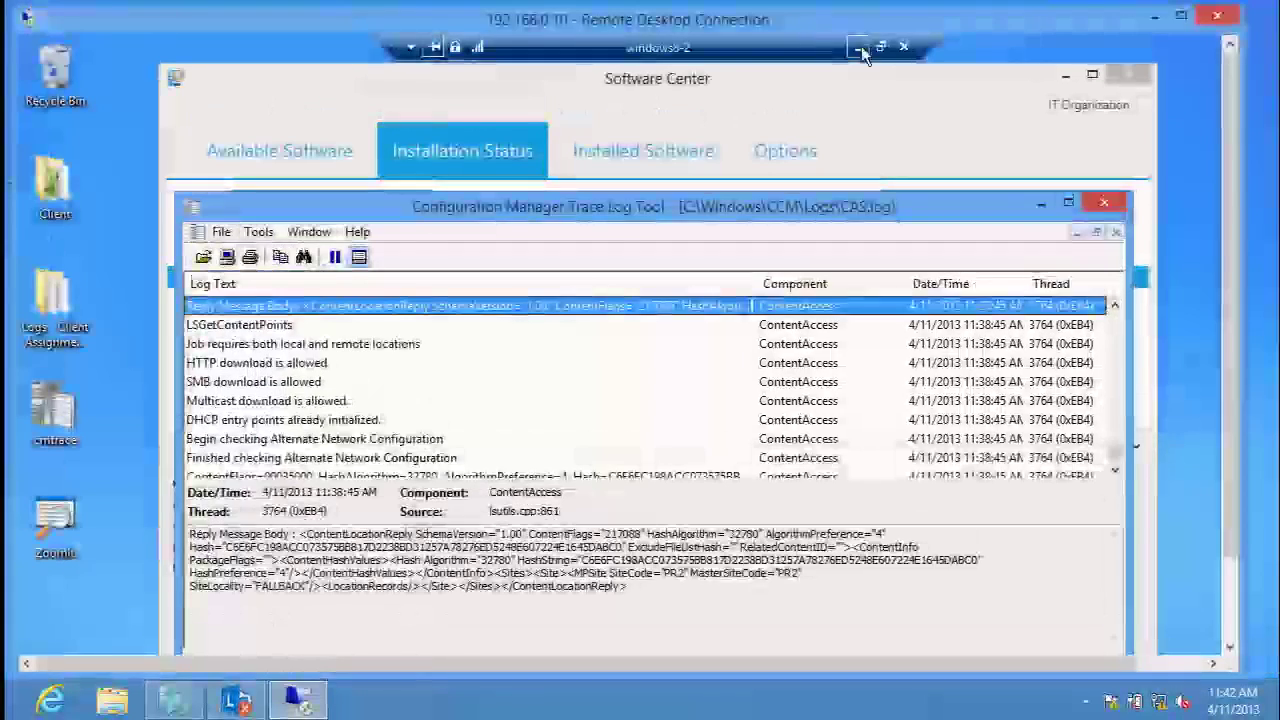
key(alt+Tab)
key(ctrl+alt+Break)
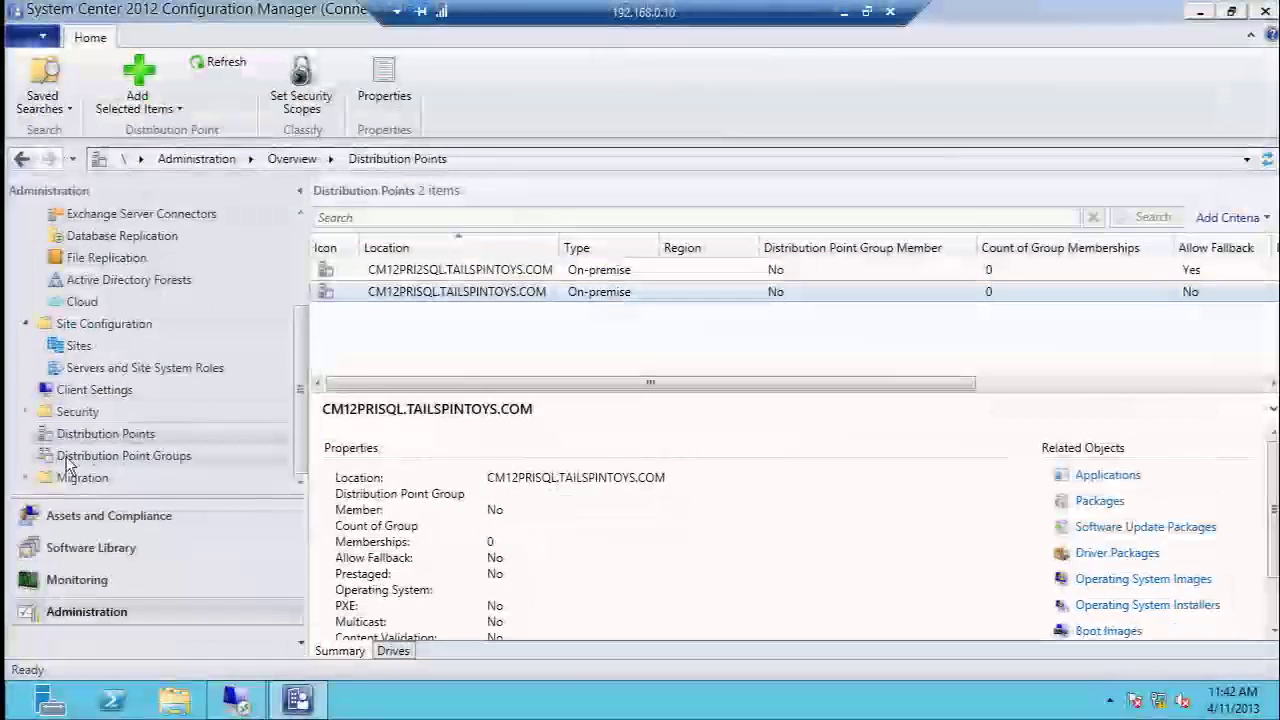
click(103, 433)
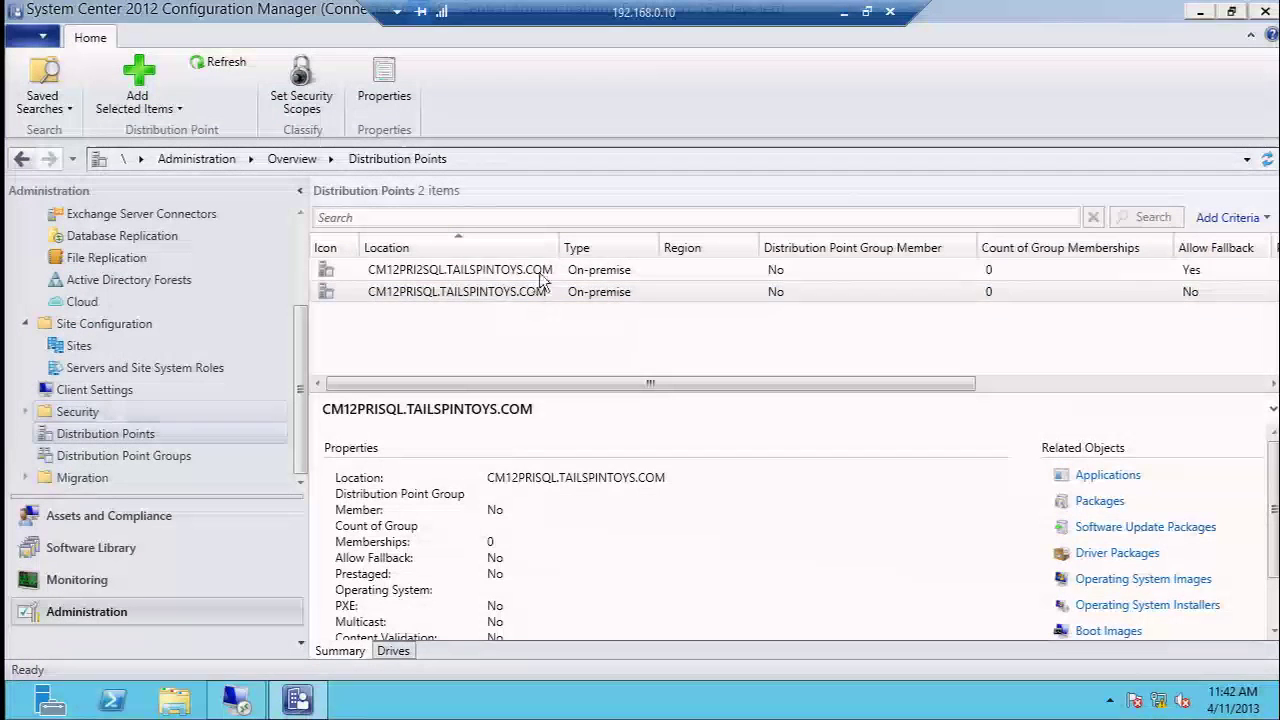
right_click(448, 289)
click(510, 384)
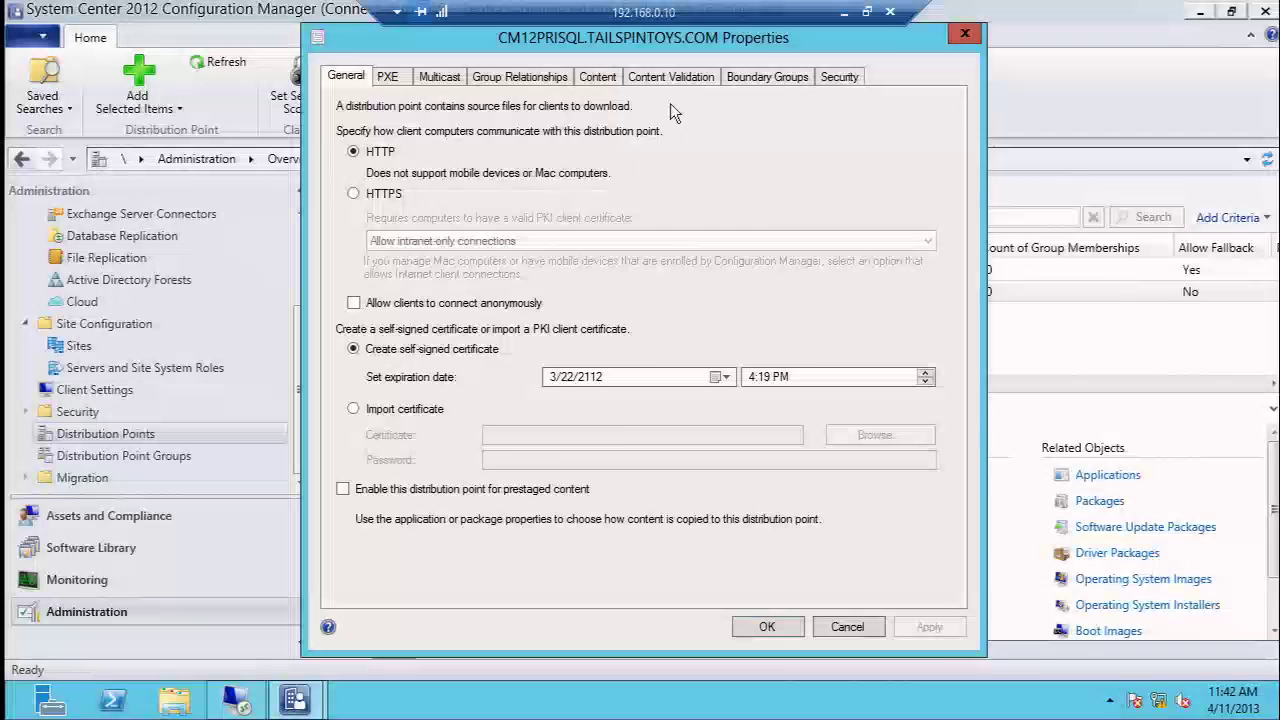
click(597, 77)
click(452, 388)
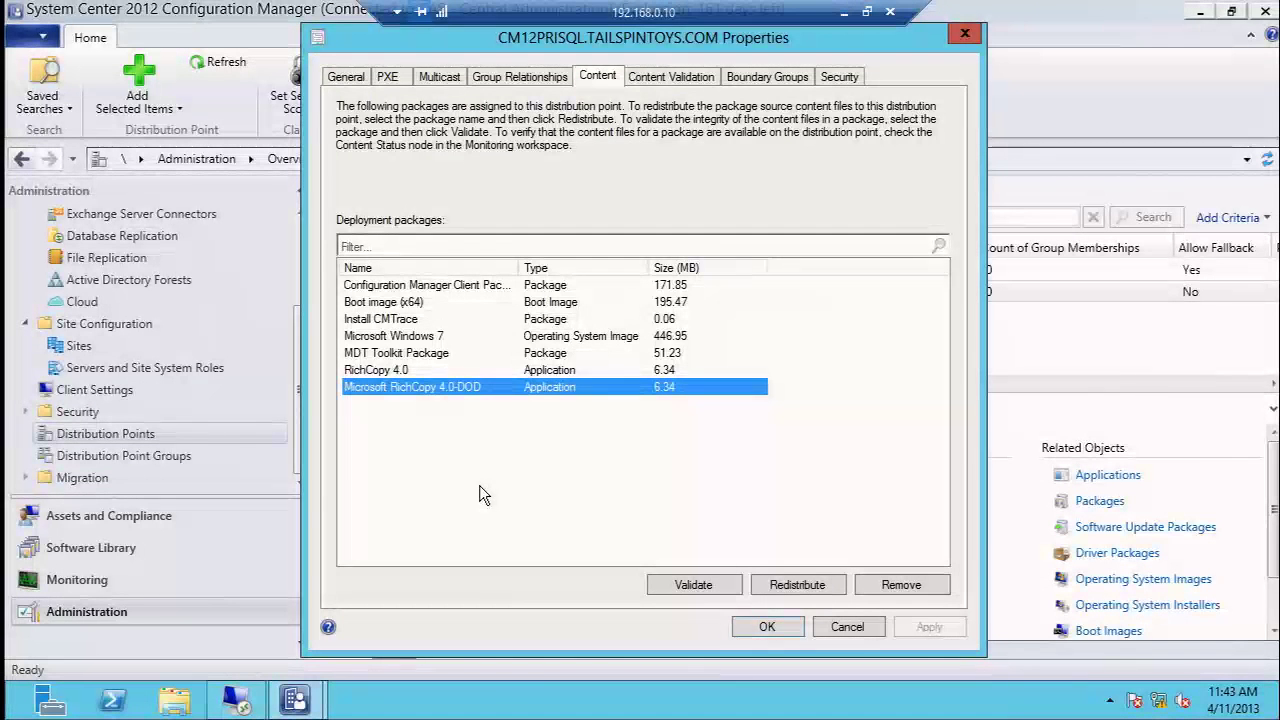
click(829, 618)
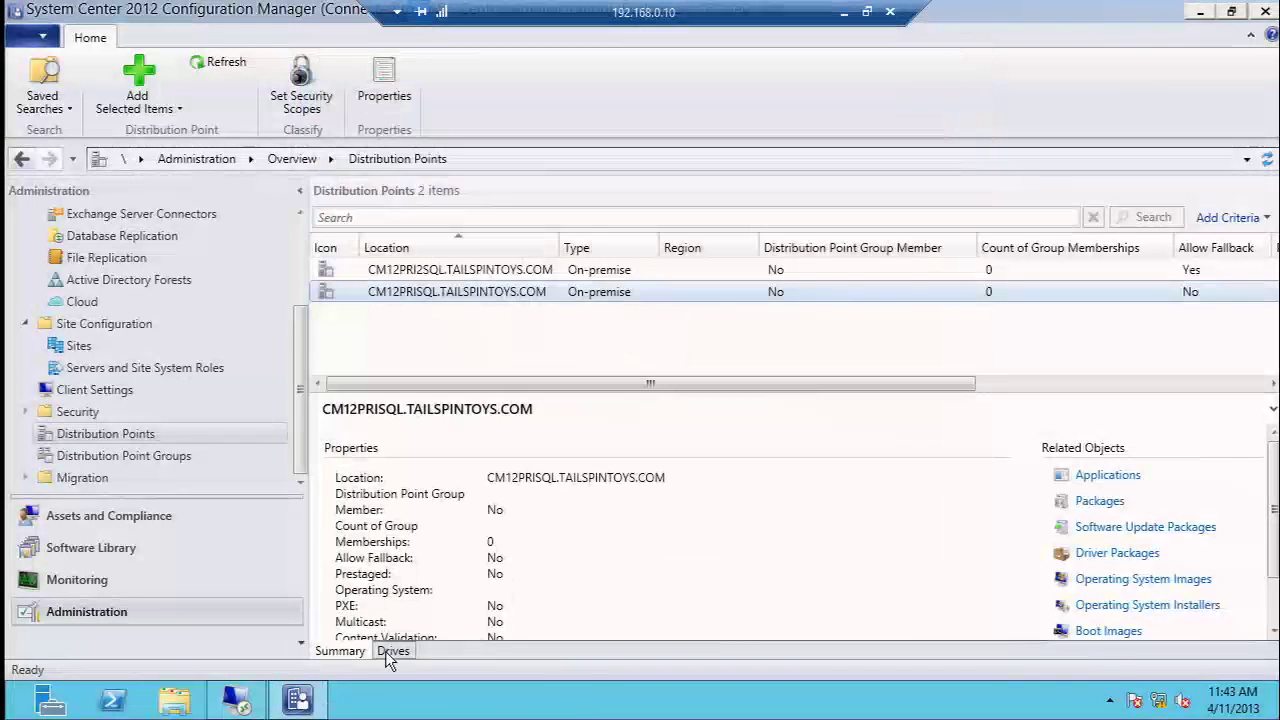
- Switch back to the Windows 8 client, close the CAS log, and retry the Microsoft RichCopy 4.0-DOD installation in Software Center
click(279, 698)
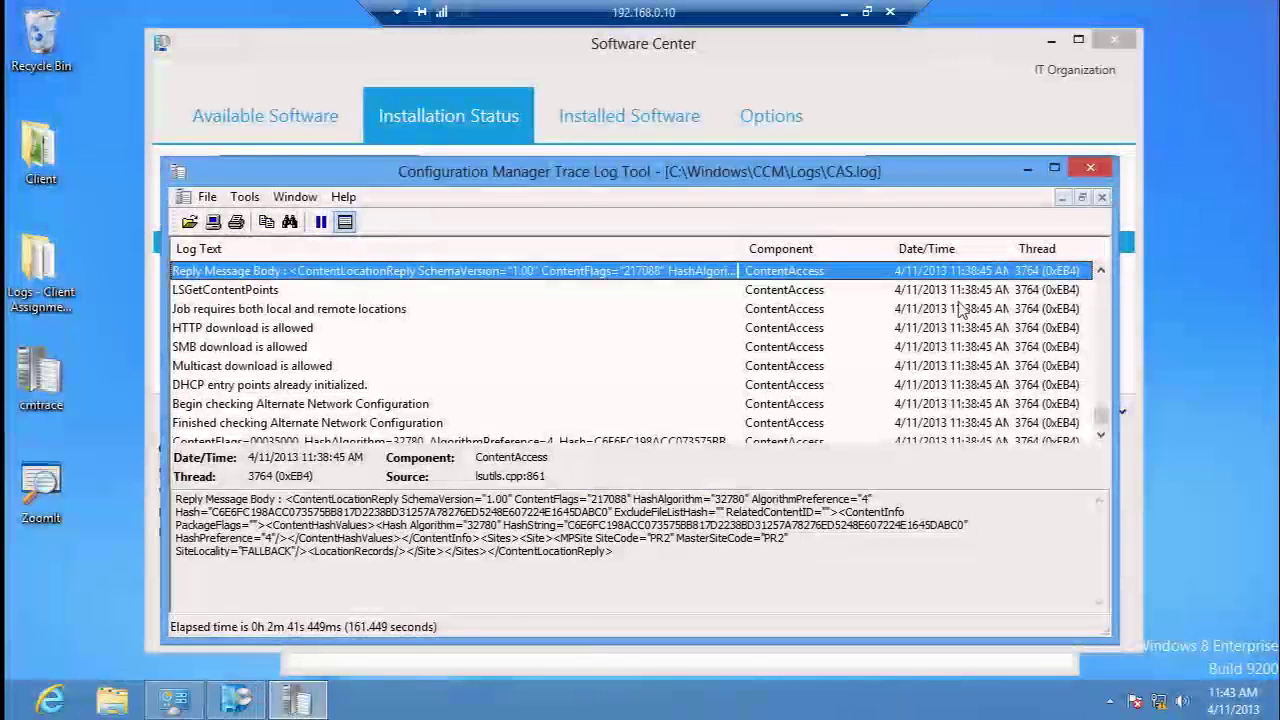
click(1090, 167)
click(1038, 619)
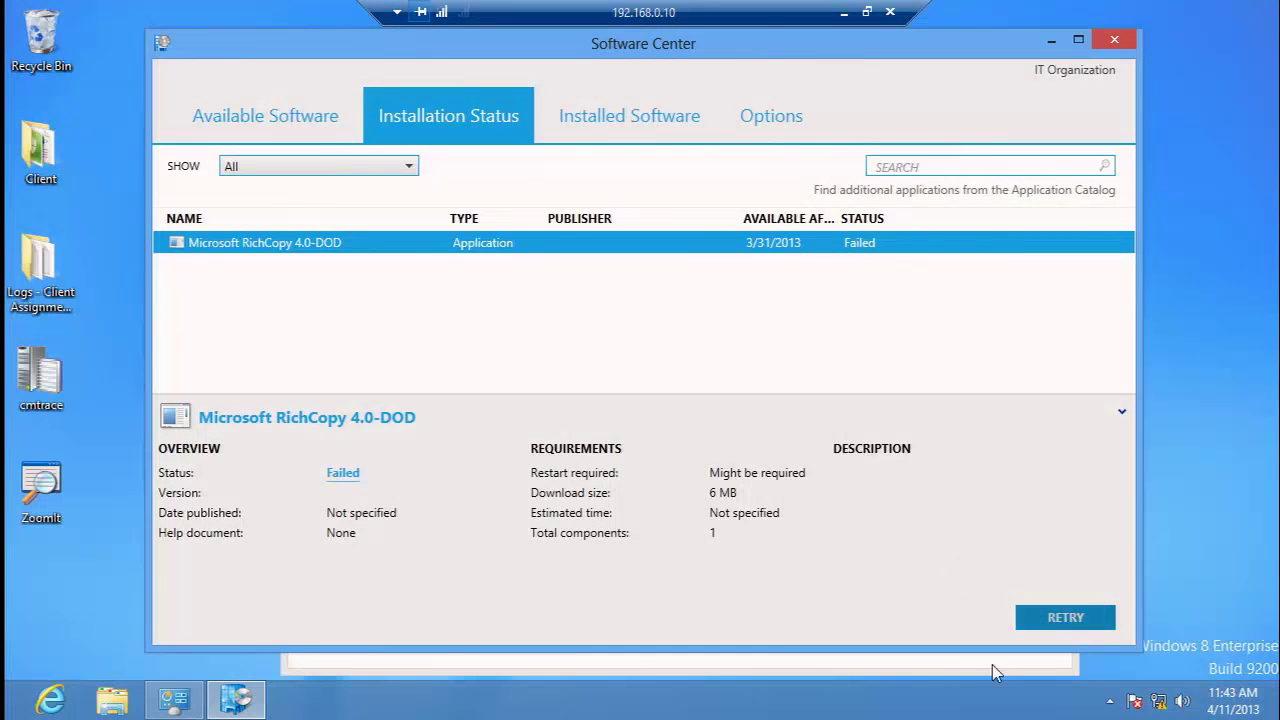